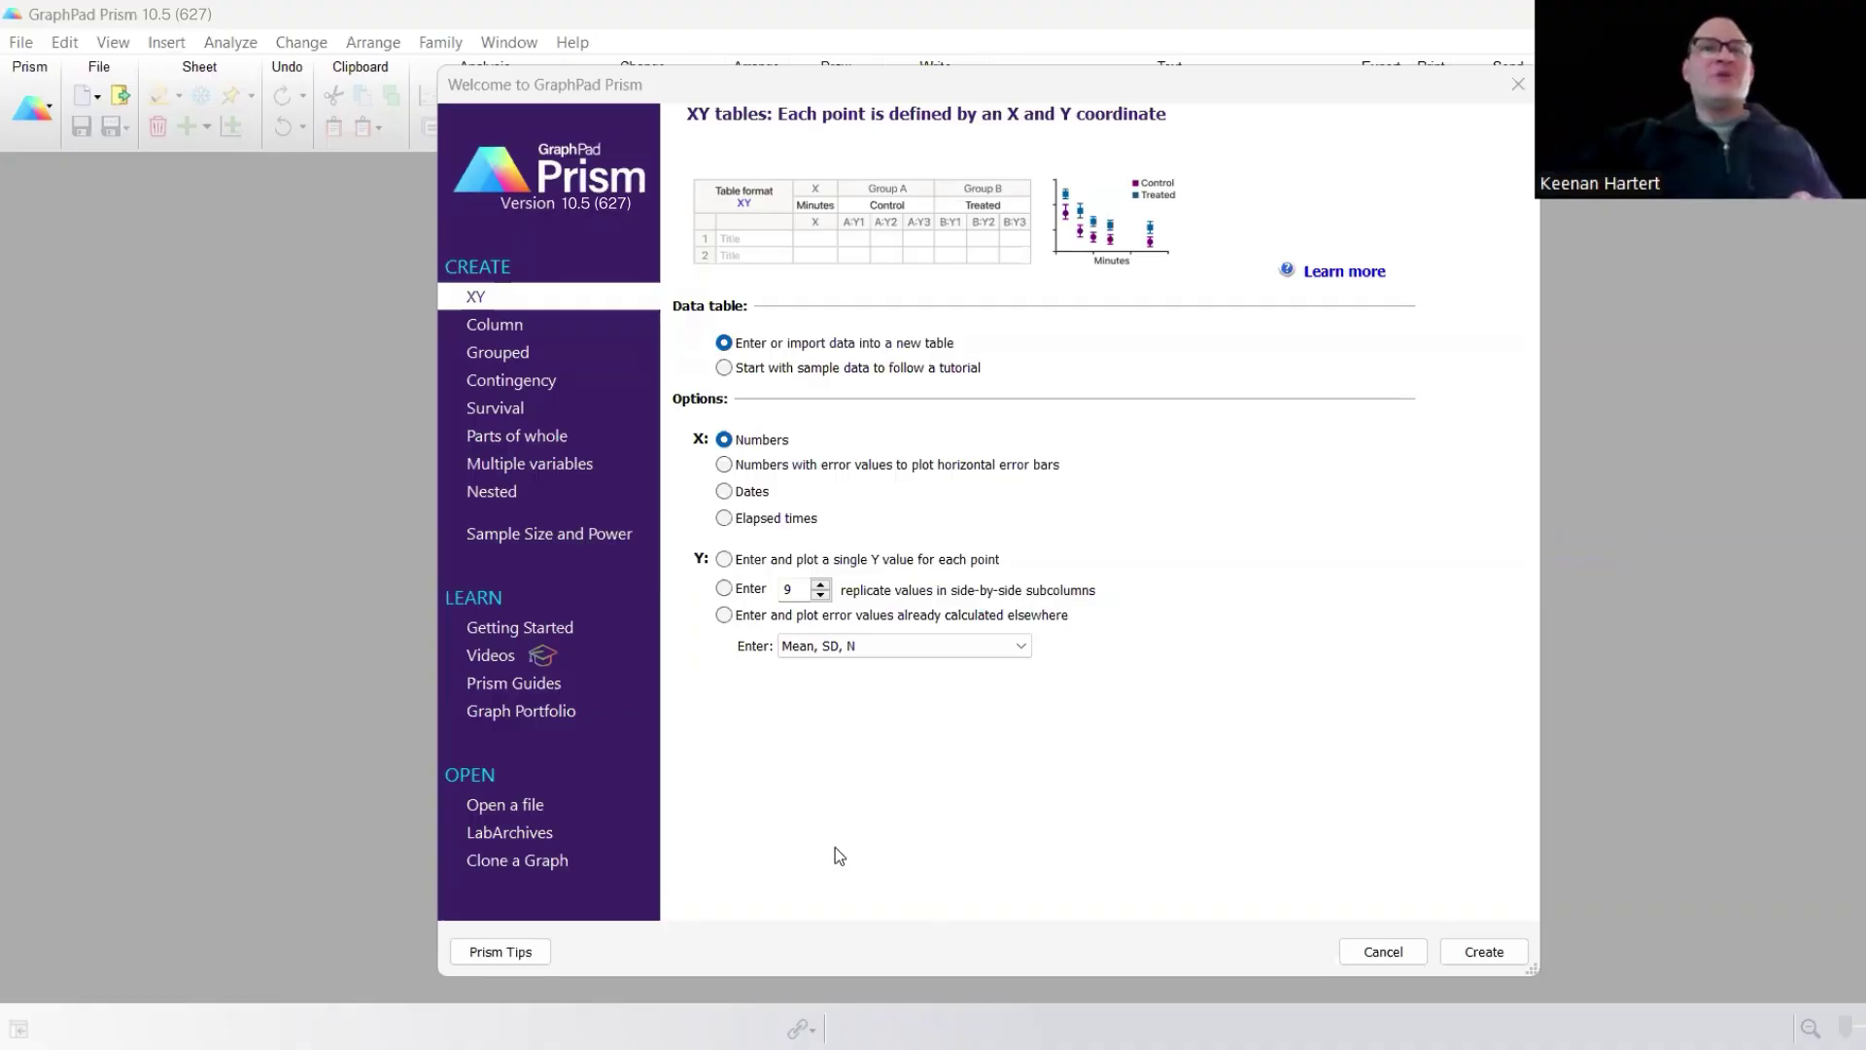
Create an XY table with numeric X and 9 side-by-side replicate Y subcolumns.
click(1233, 541)
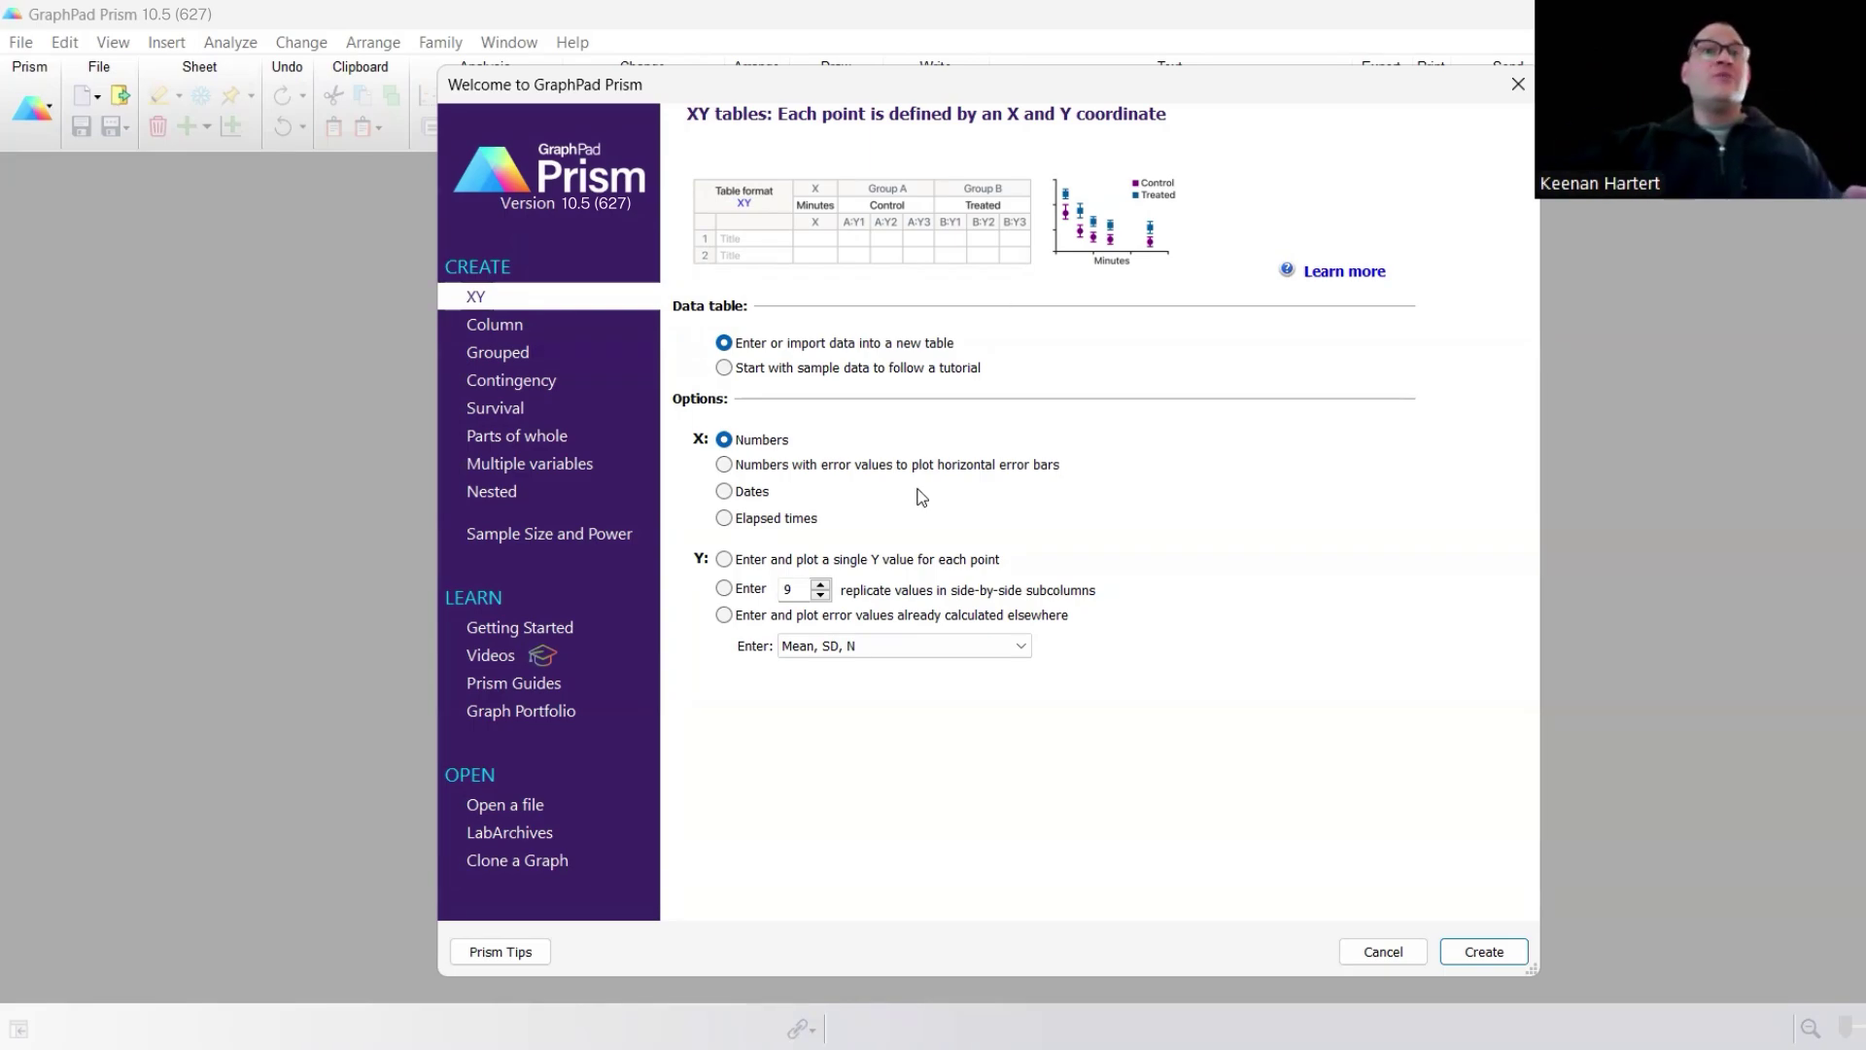
click(788, 561)
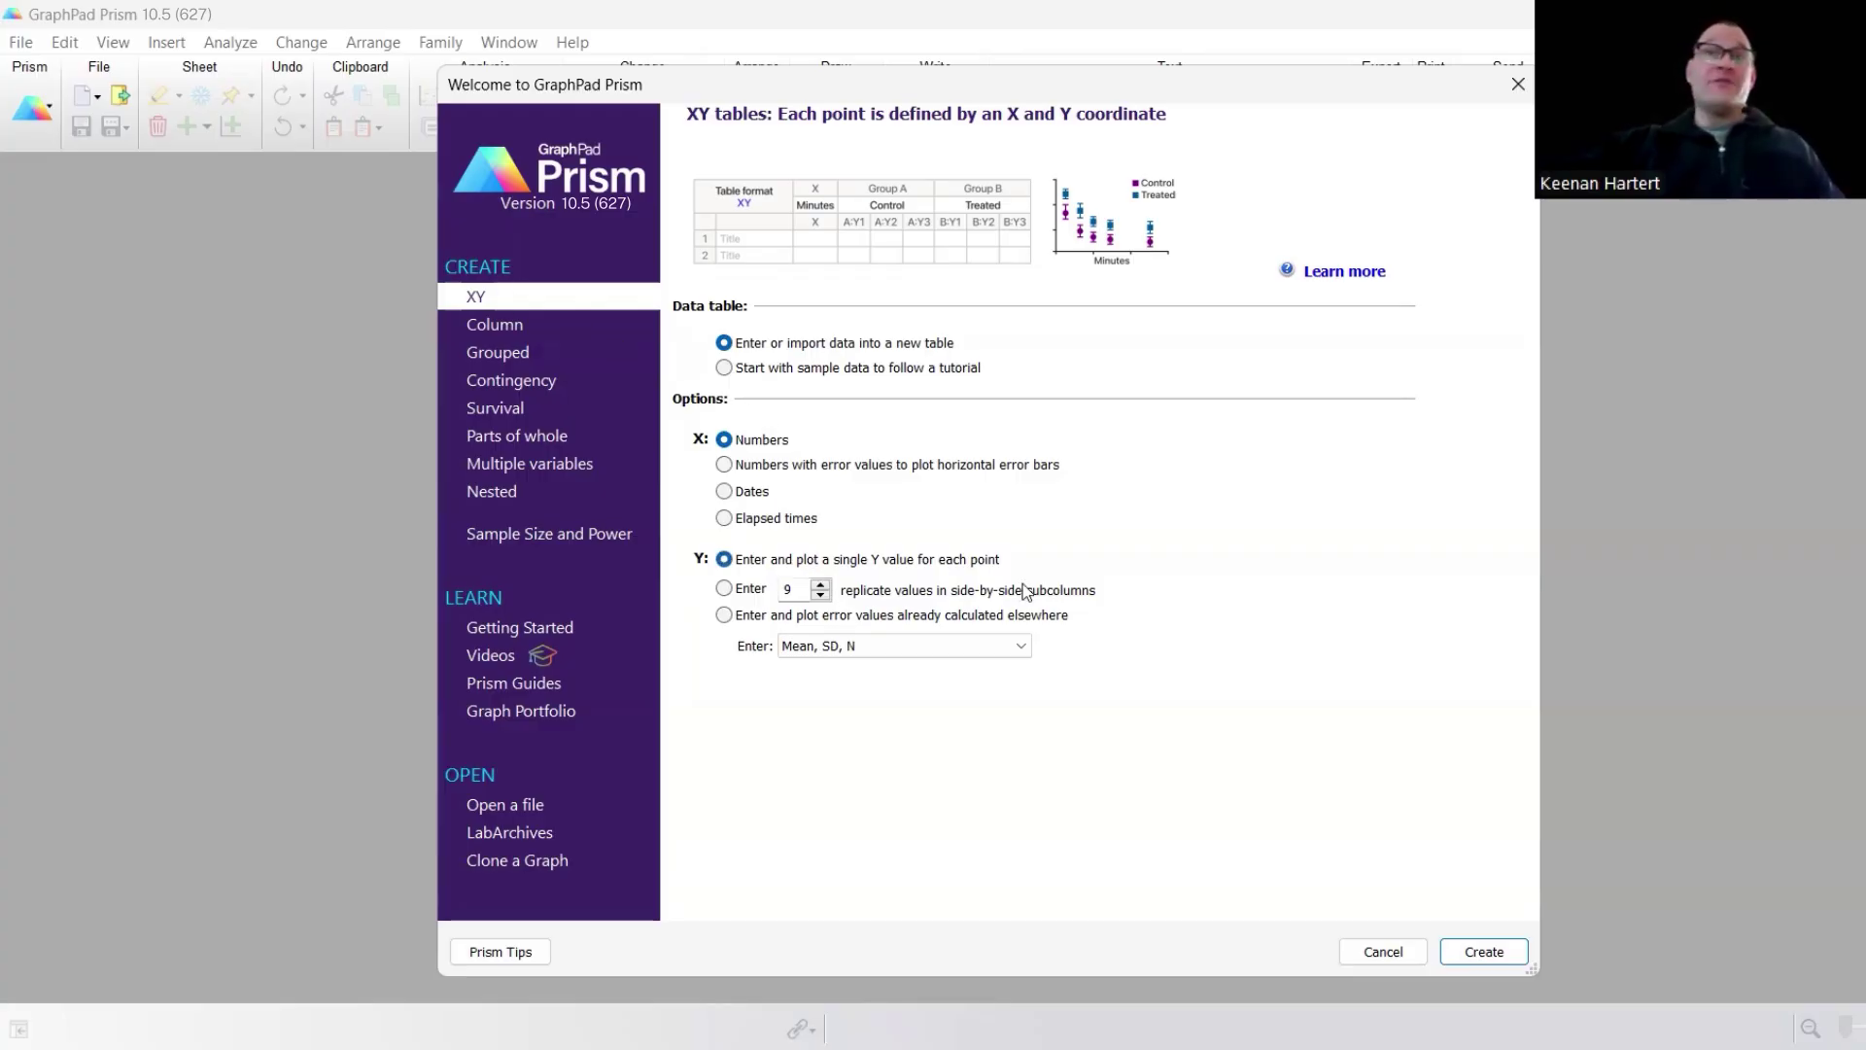
click(746, 590)
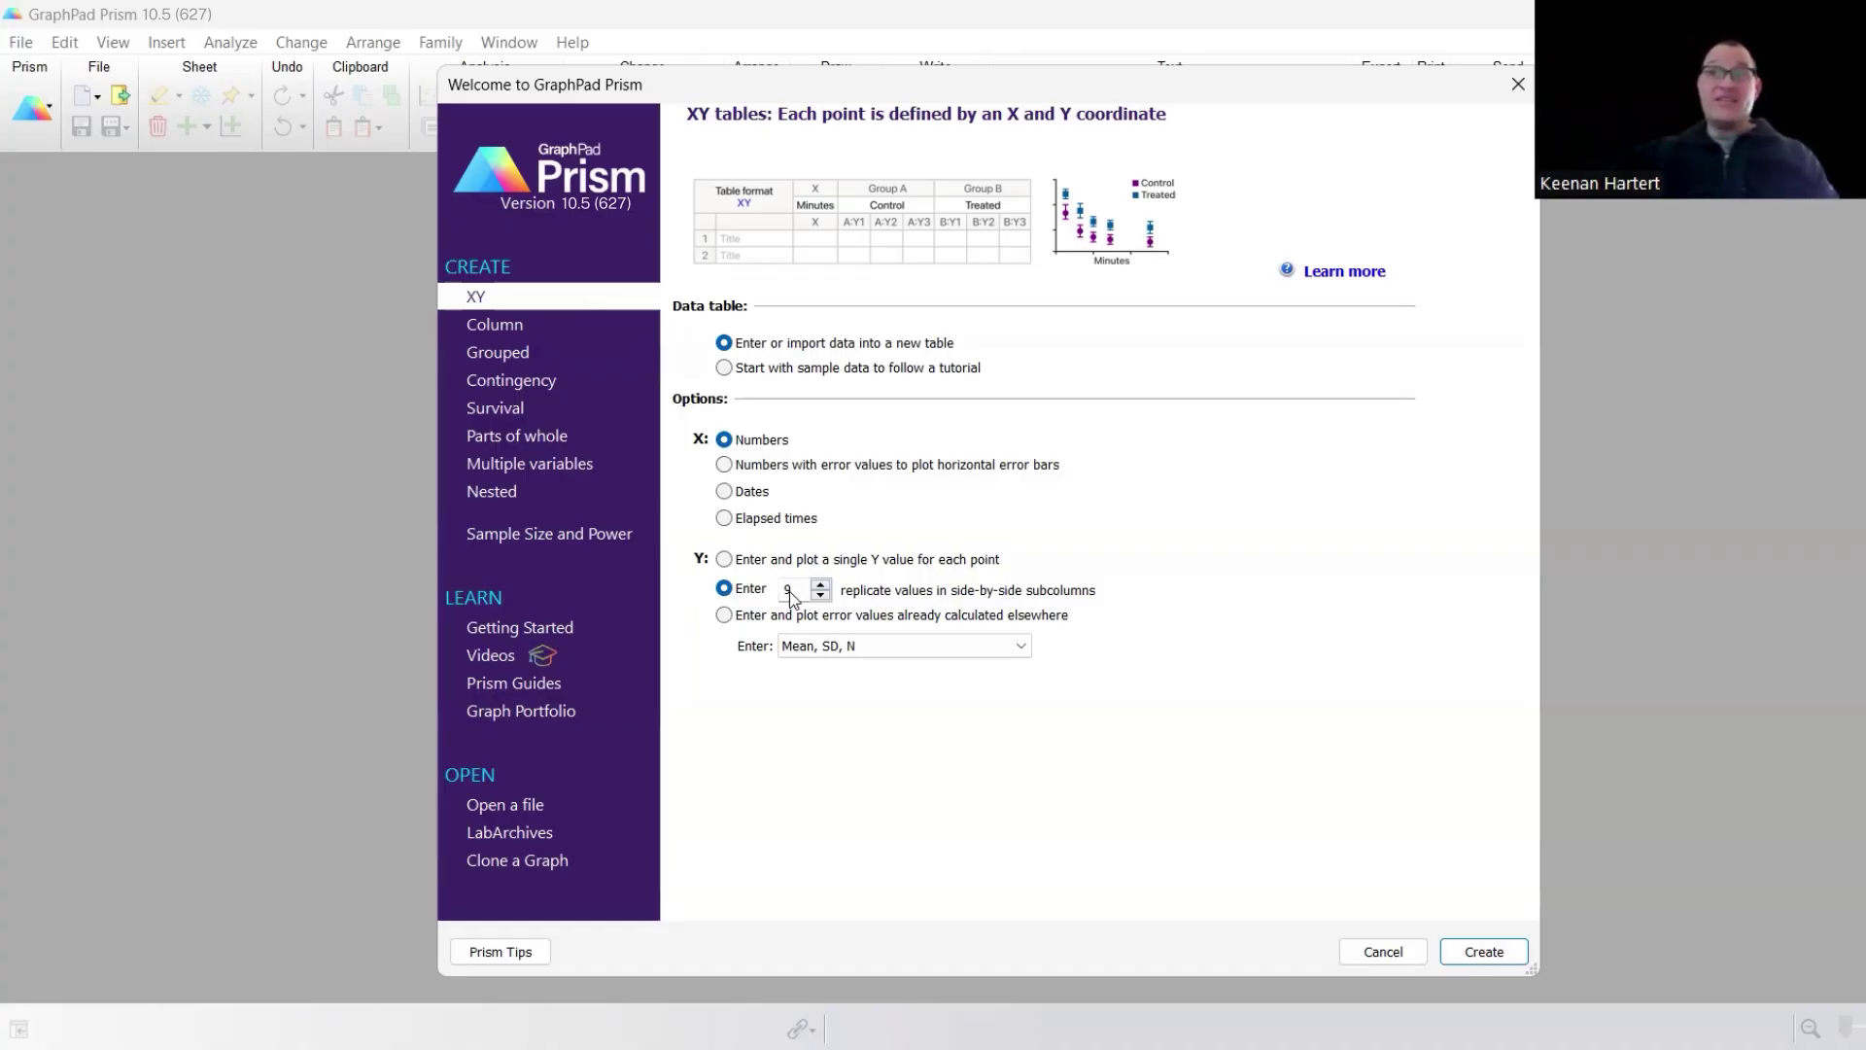
click(820, 584)
click(820, 584)
click(820, 584)
click(820, 584)
click(822, 595)
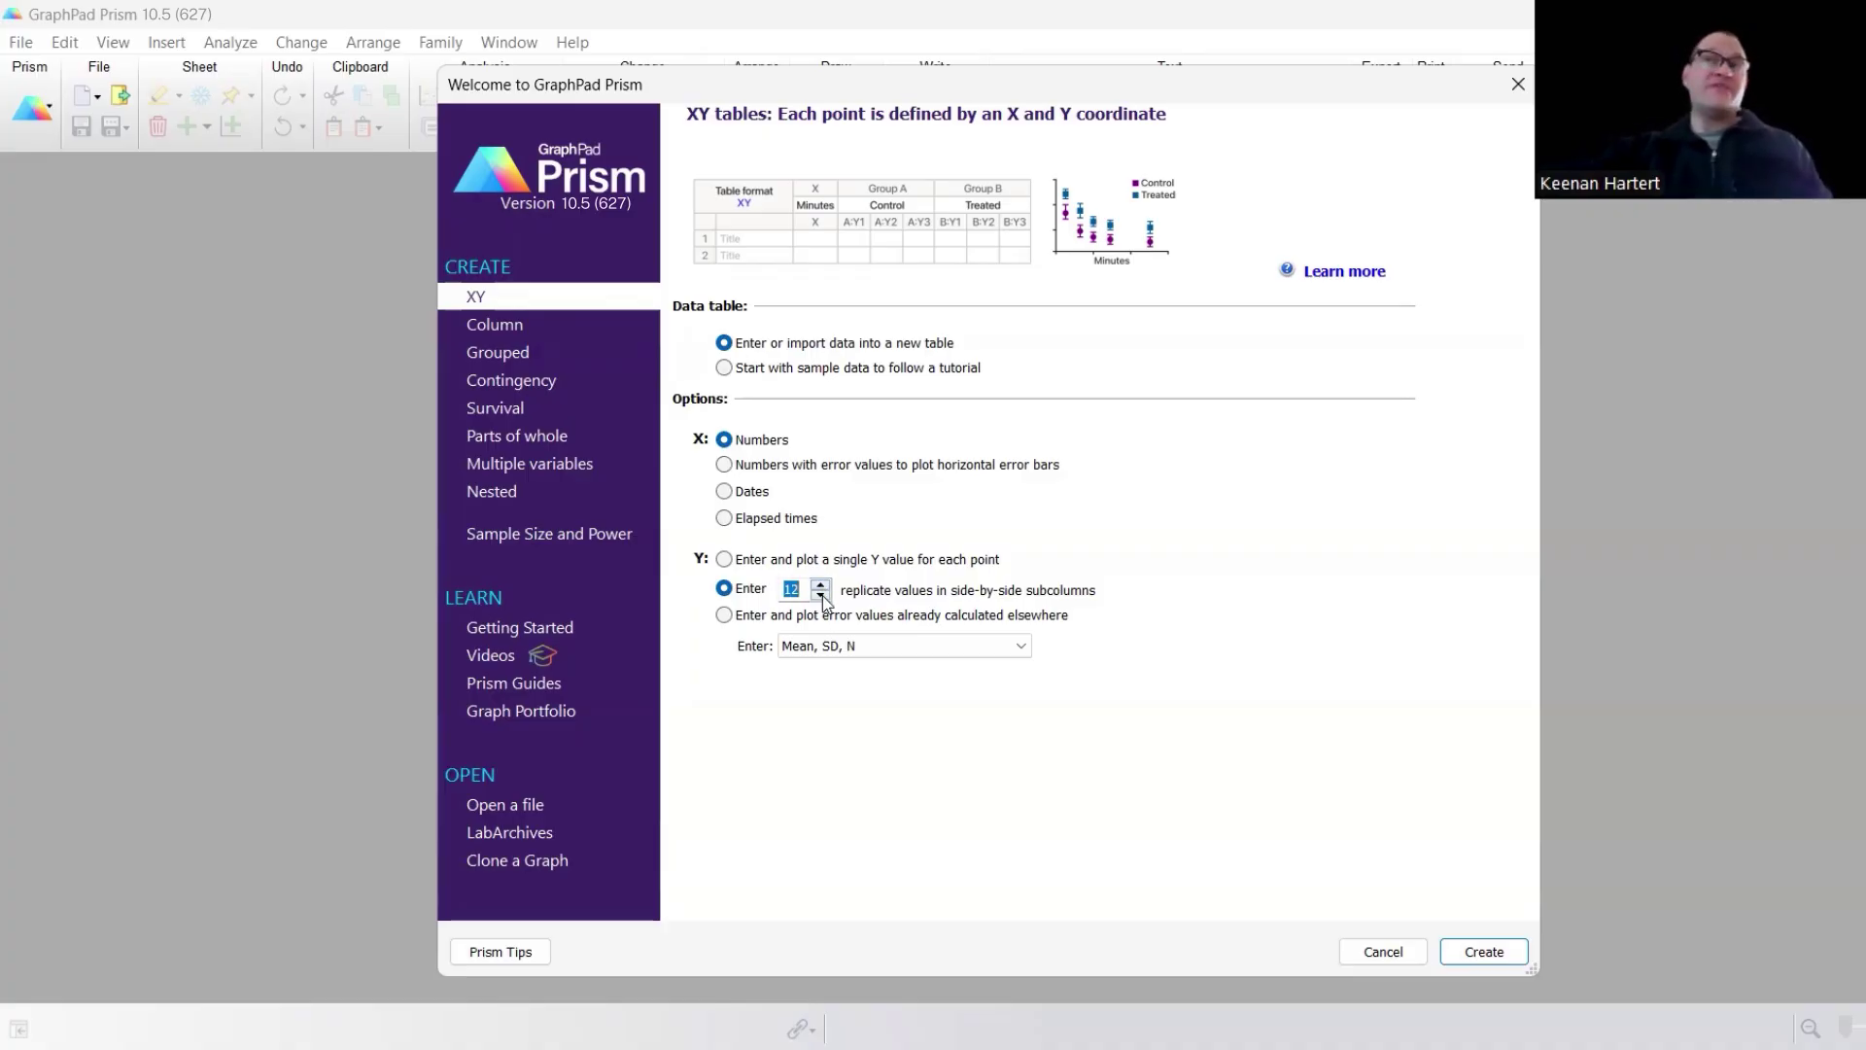
click(822, 595)
click(821, 594)
click(821, 595)
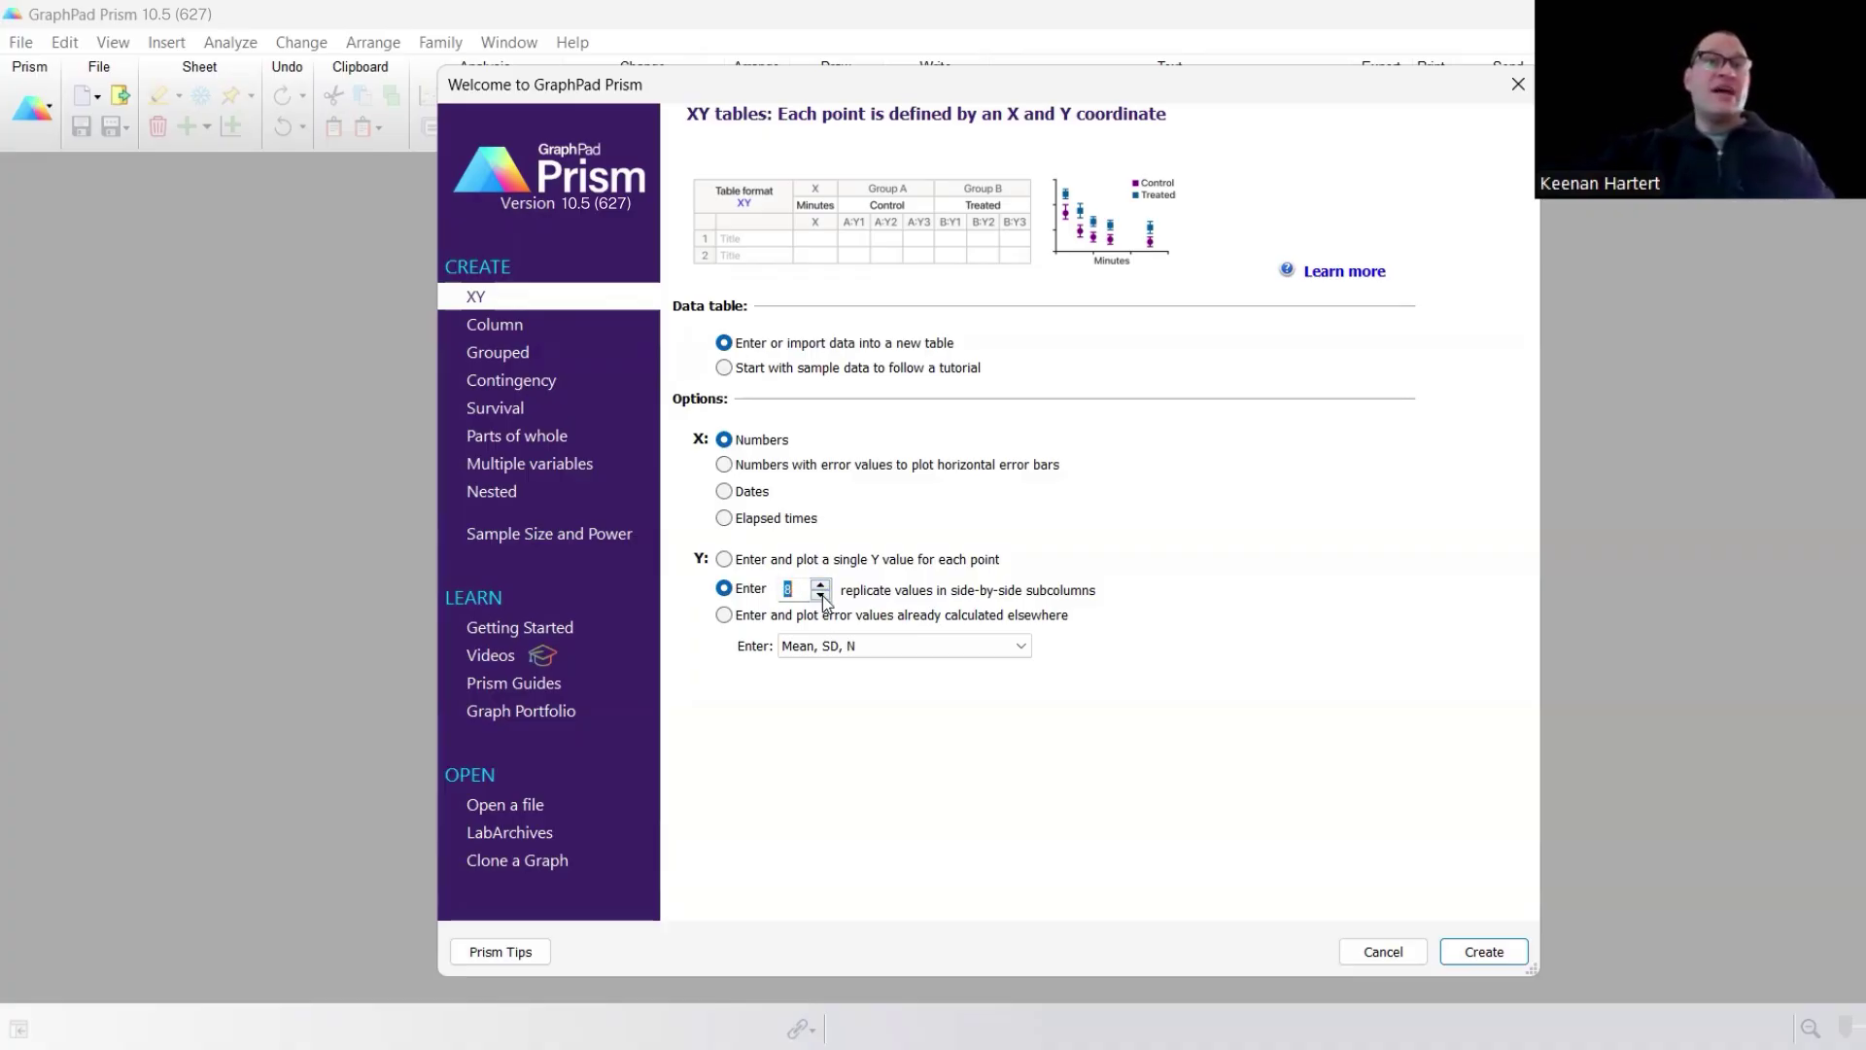
click(1460, 937)
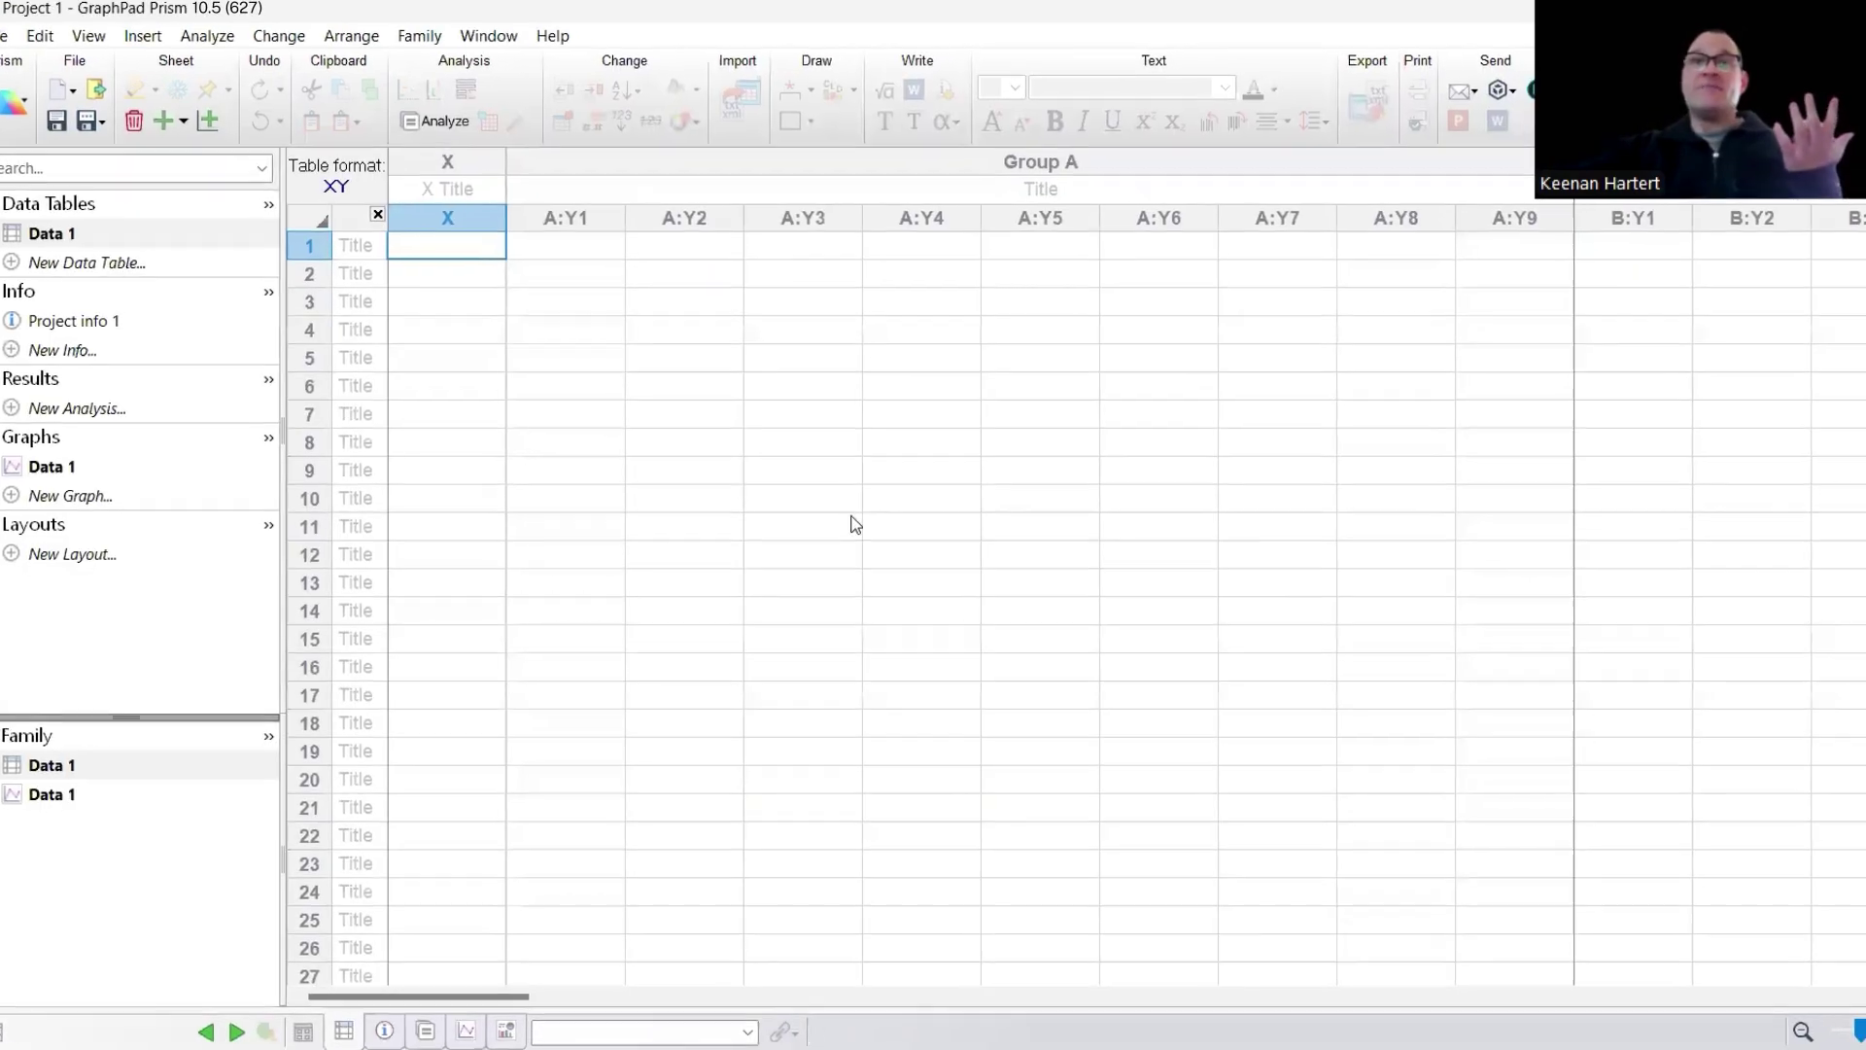
Enter 'DHL6' as the Group A title and 'U2932' as the Group B title.
click(851, 515)
click(737, 185)
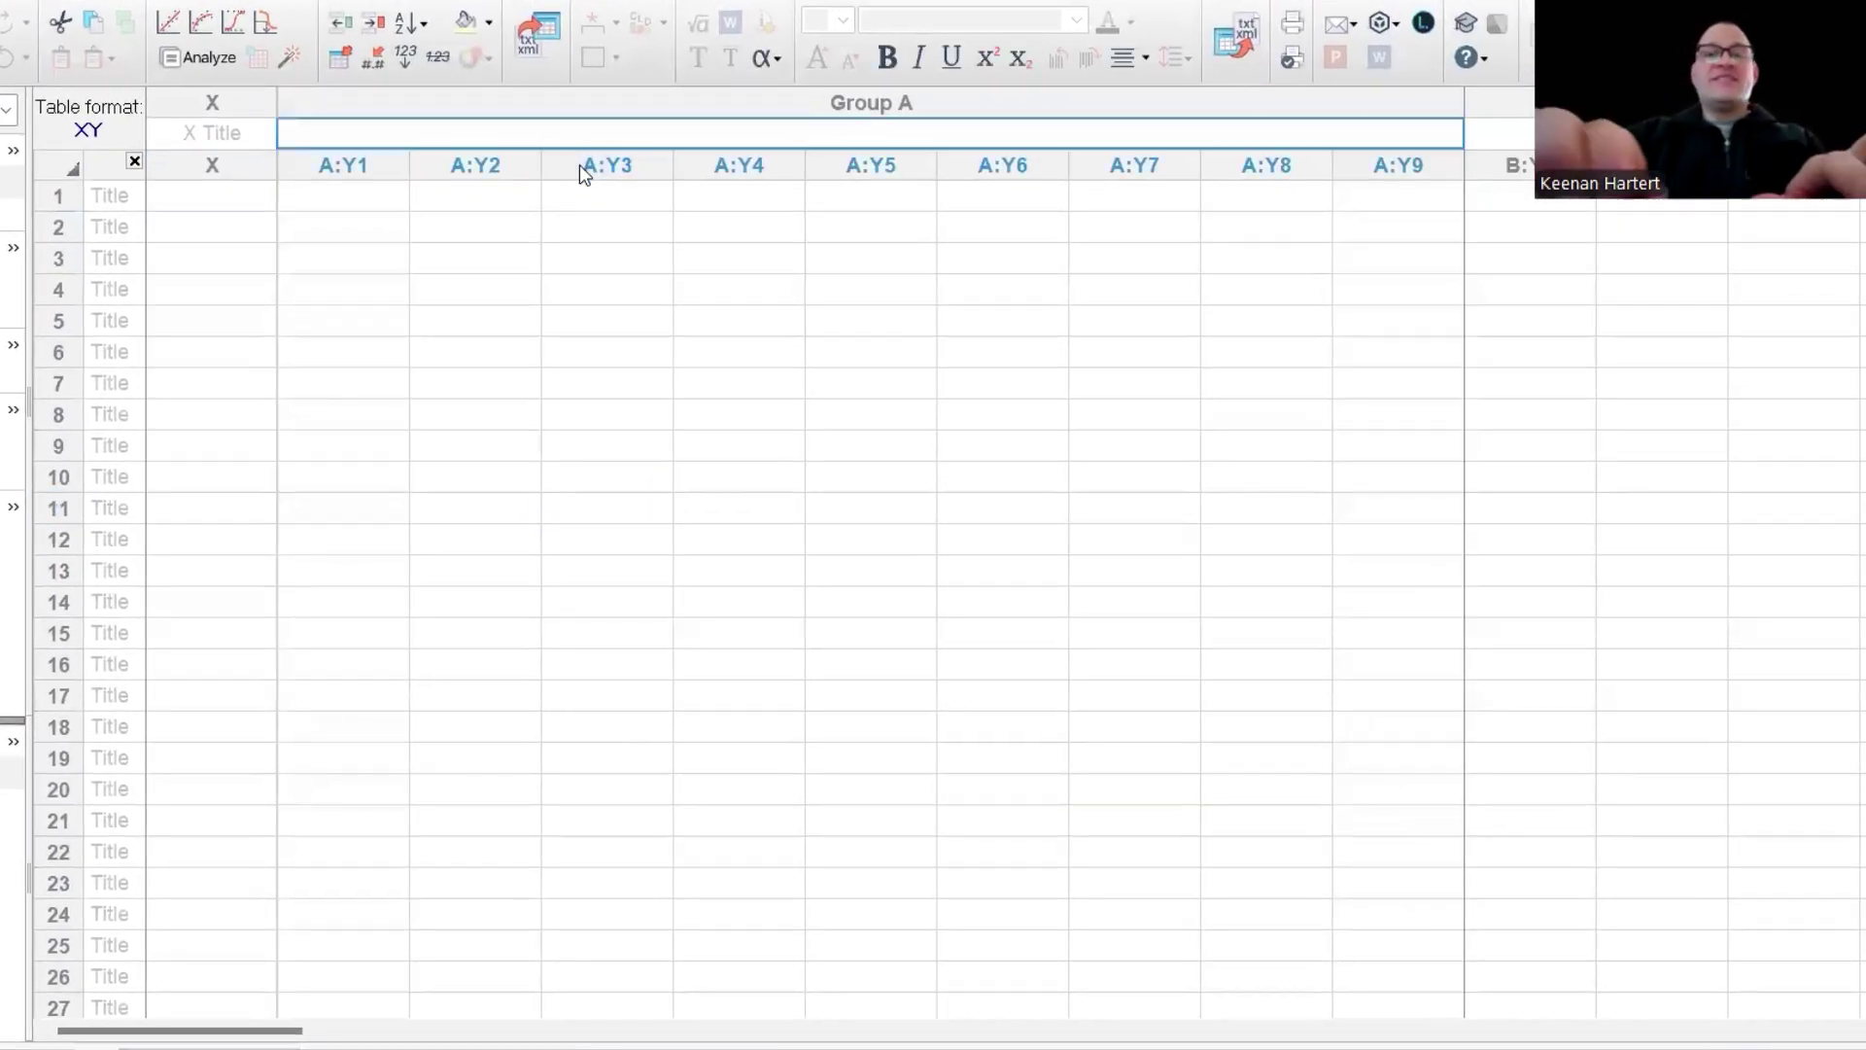
text(DHL6)
click(1642, 289)
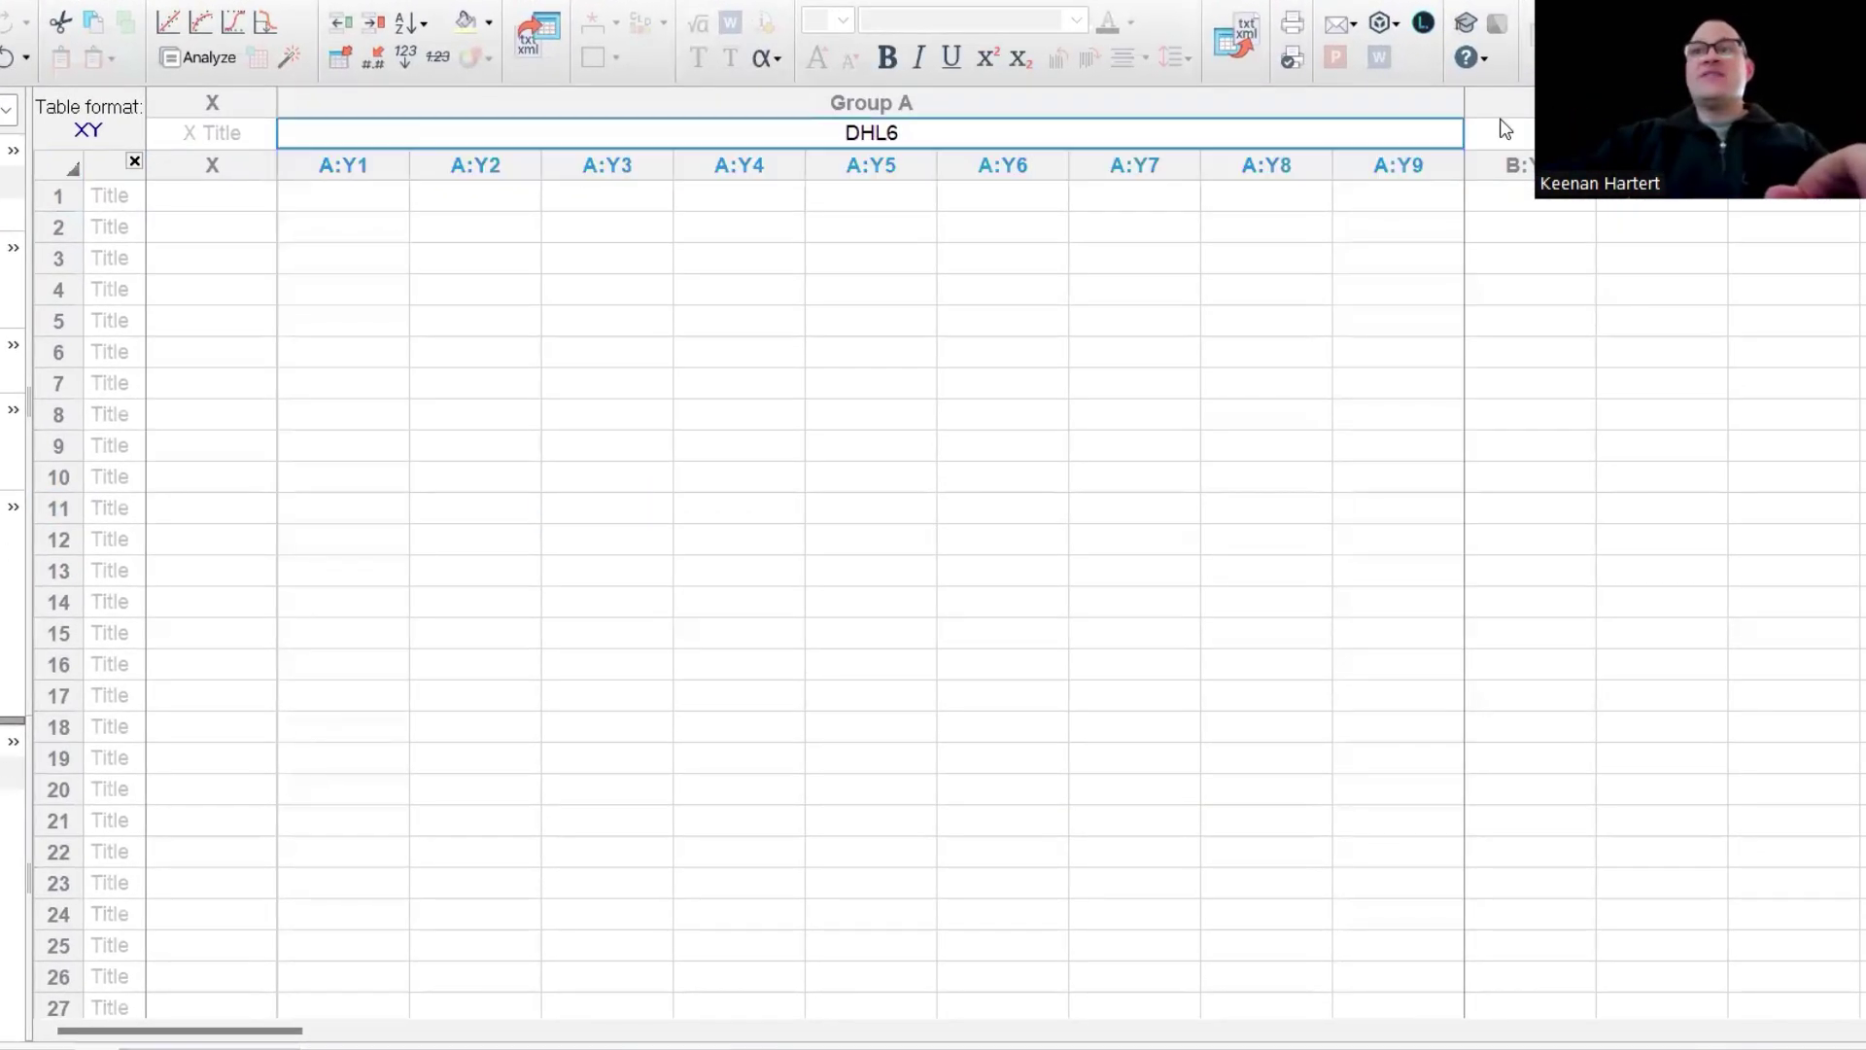
click(1504, 132)
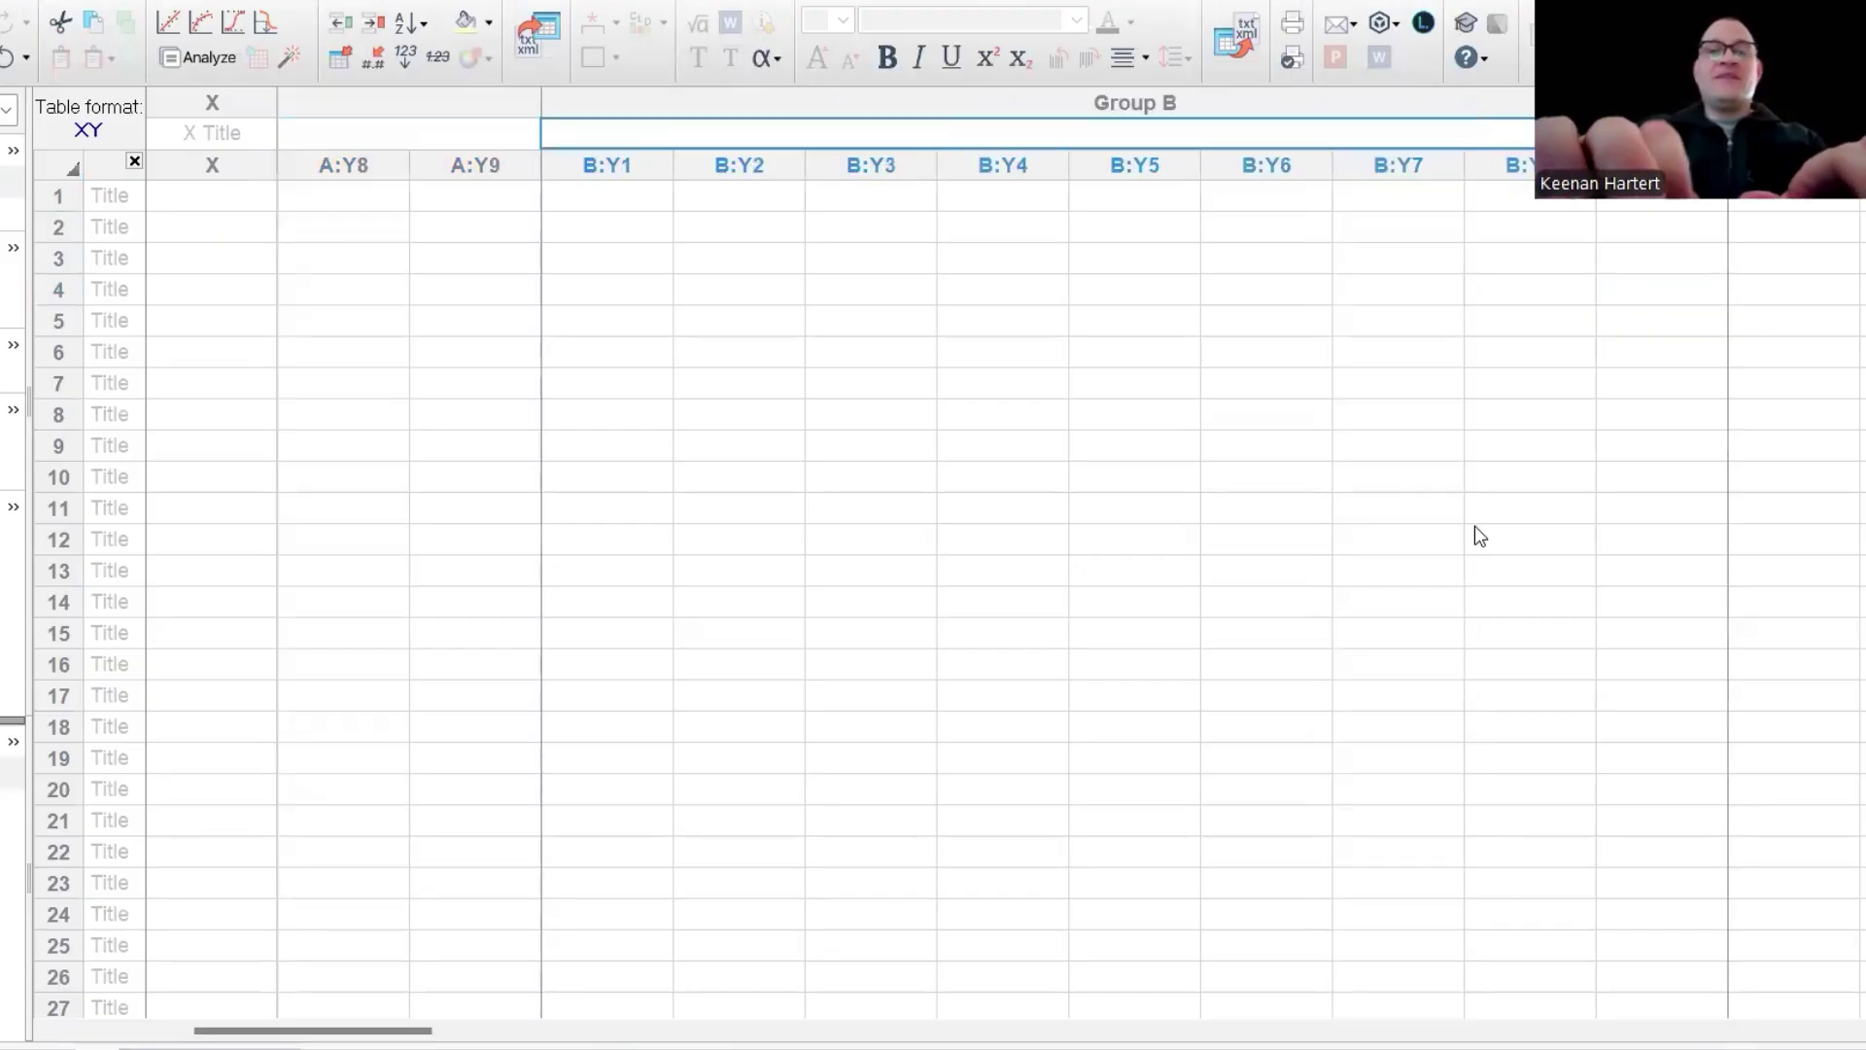
text(U2932)
click(1405, 413)
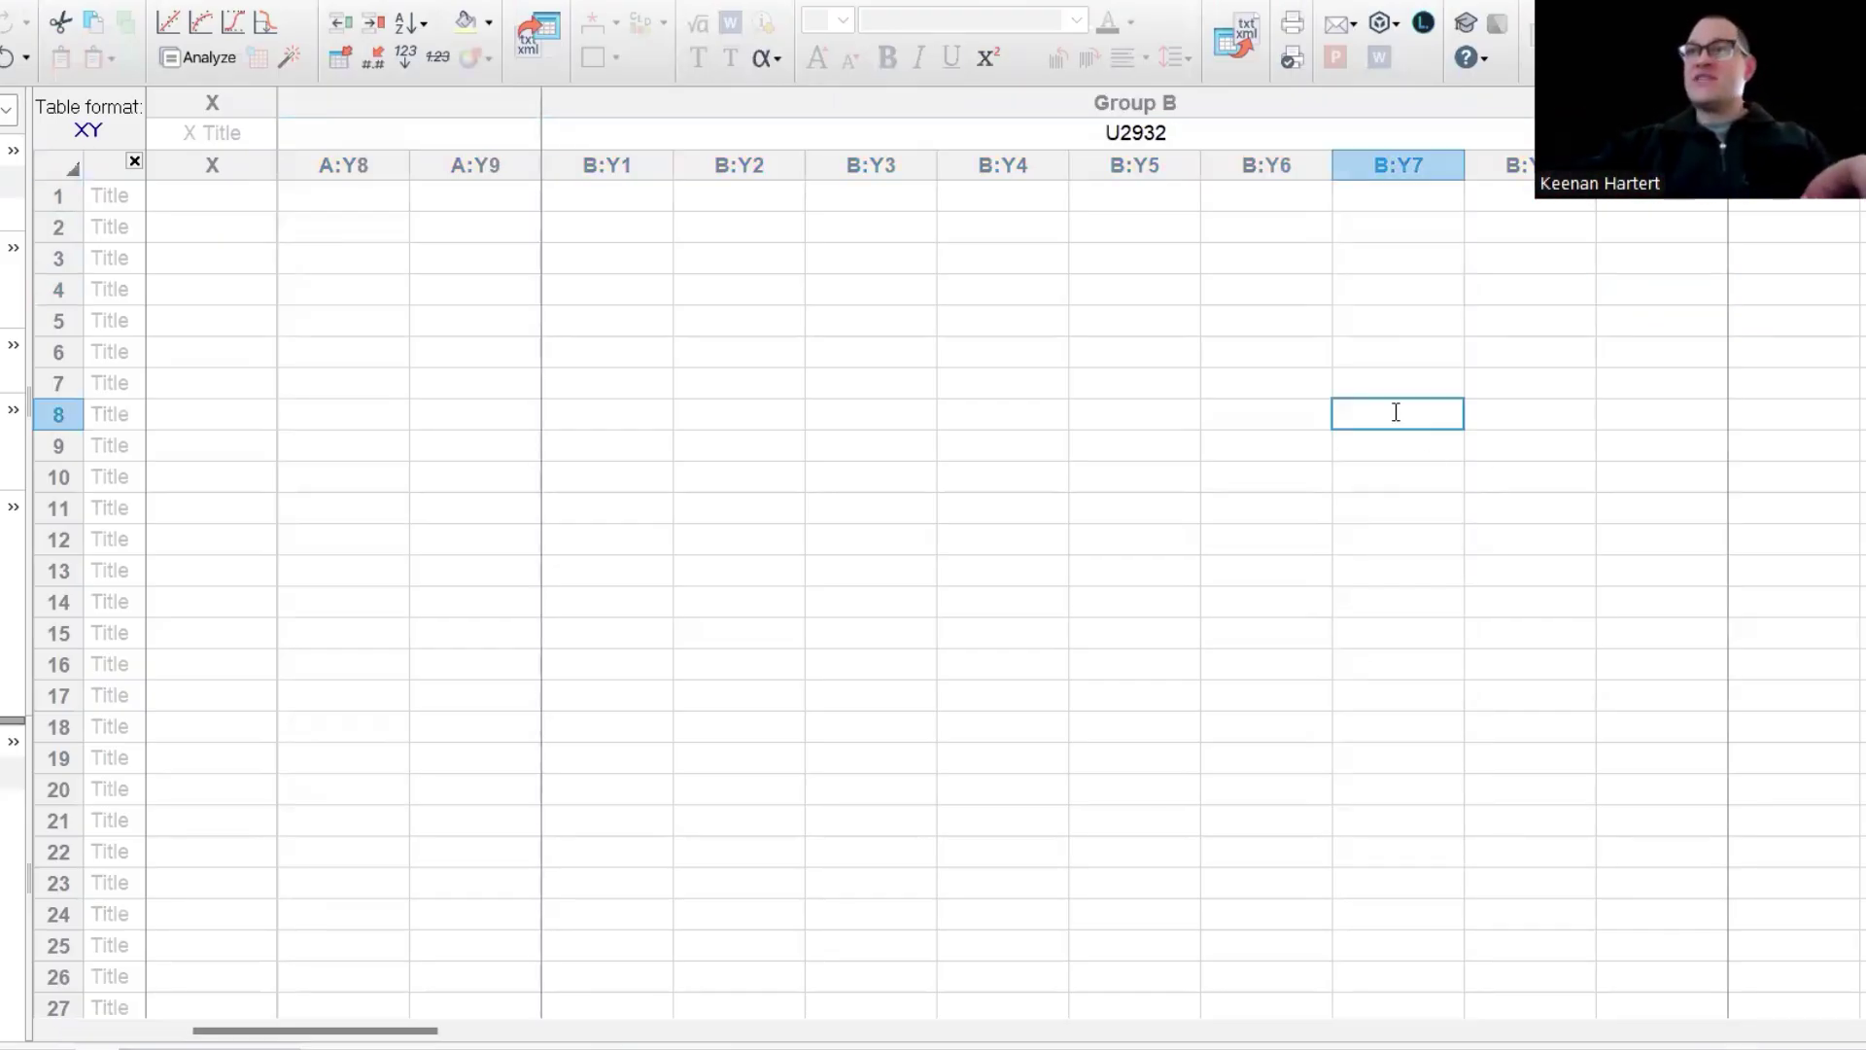
drag(224, 1030, 80, 1021)
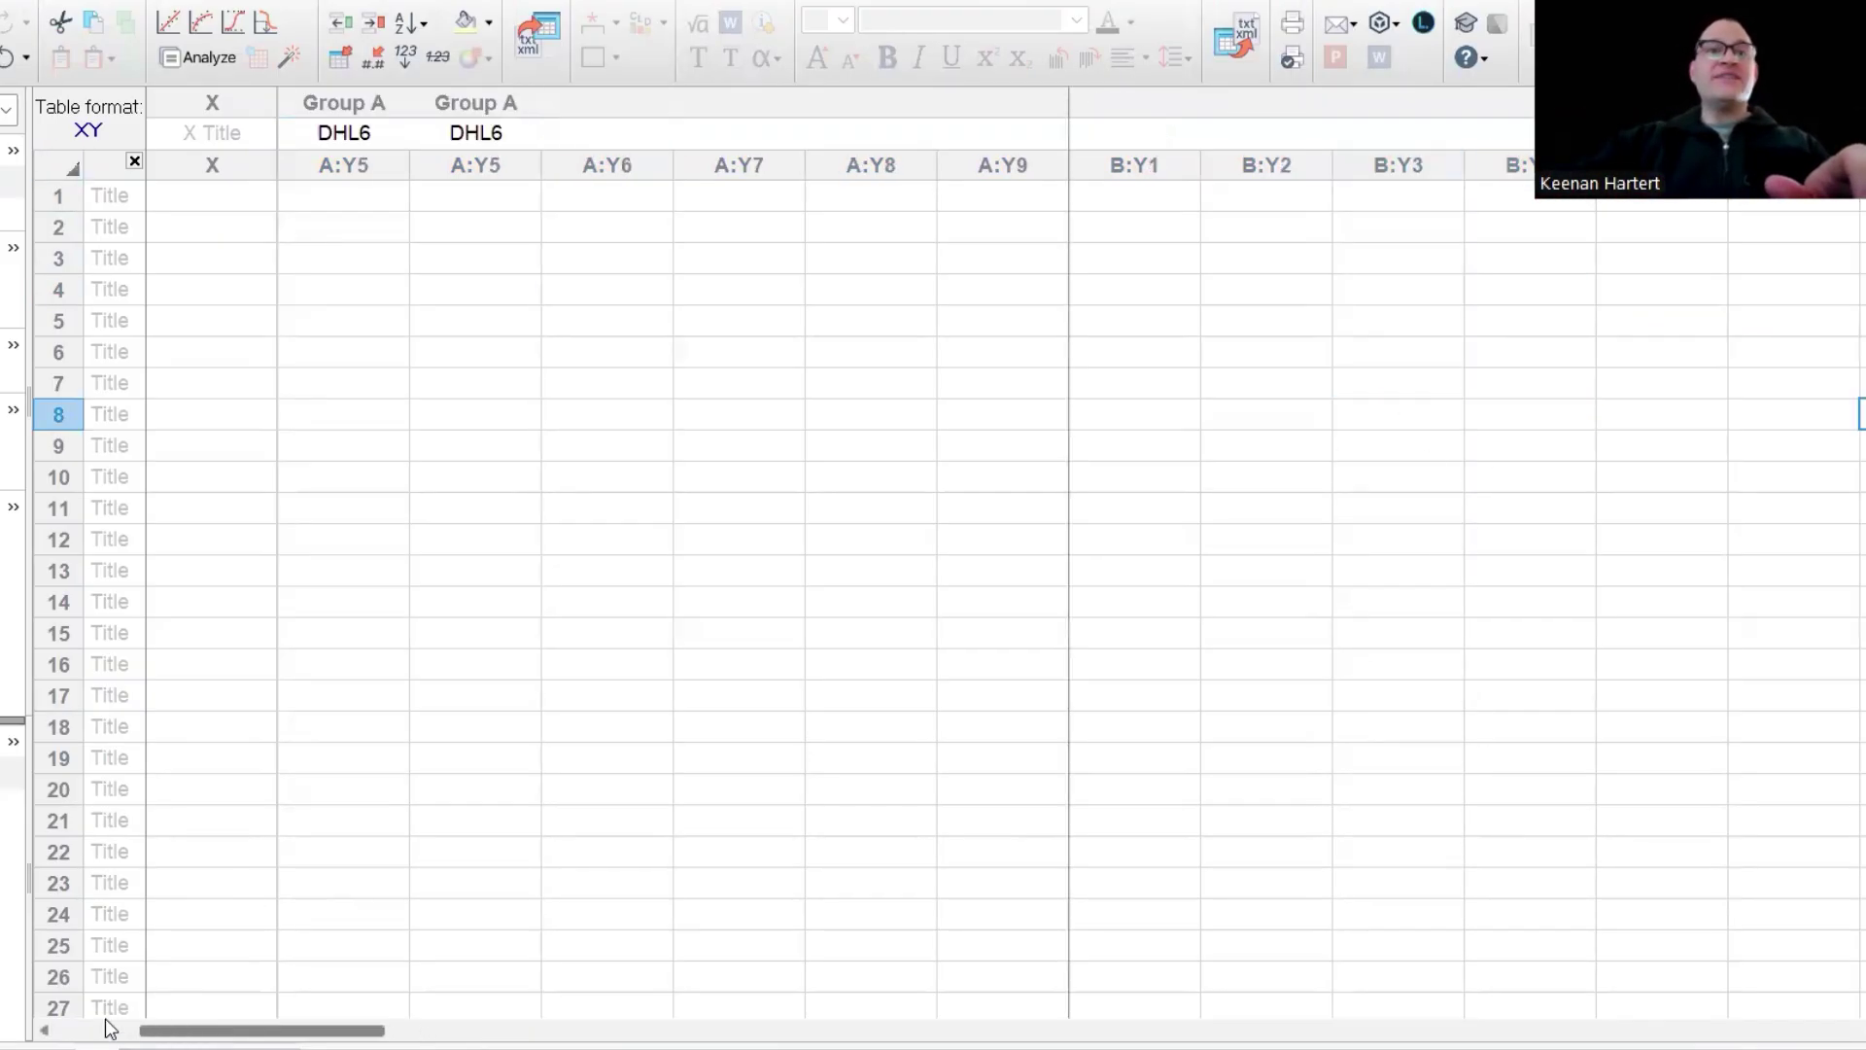
click(679, 360)
click(587, 451)
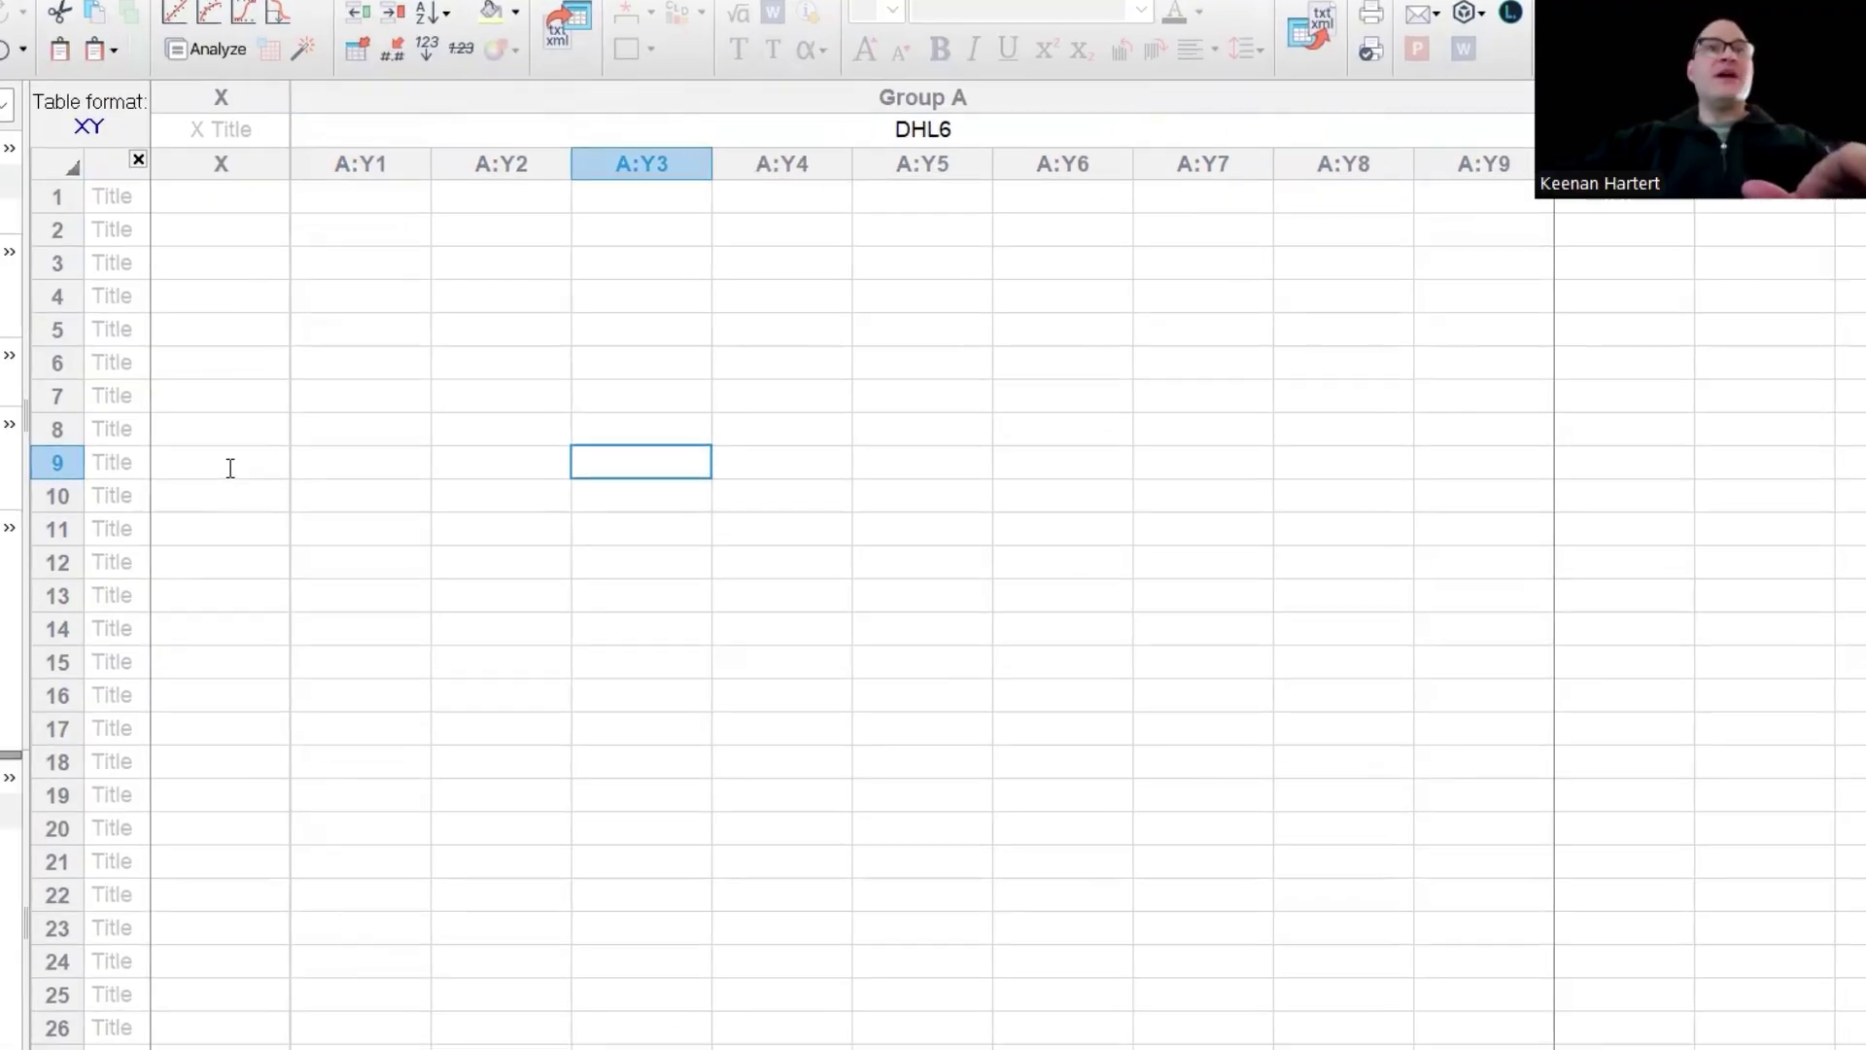
Paste the nine PKM2 concentrations, 0.00002 down to 7.81e-008, into the X column.
click(333, 91)
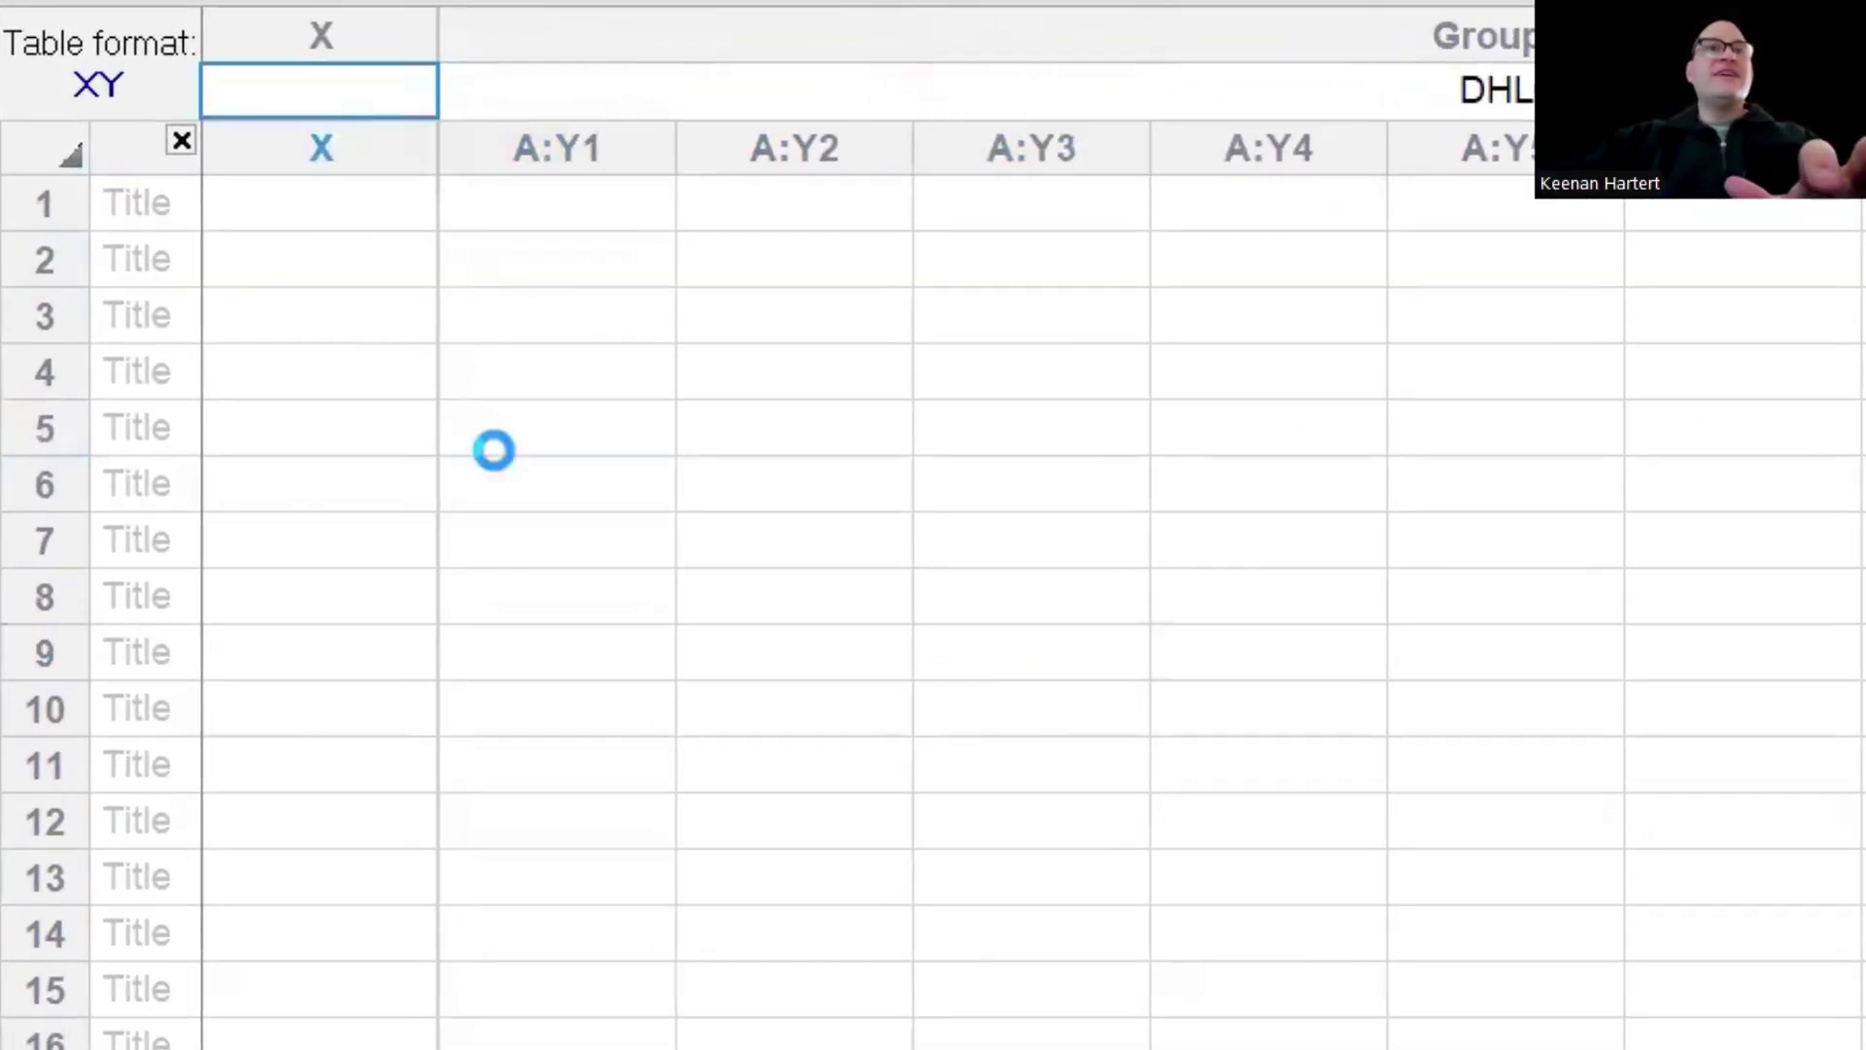
text([M] 0.00002000 0.00001000 0.00000500 0.00000250 0.00000125 6.25000000e-007 3.13000000e-007 1.56000000e-007 7.81000000e-008)
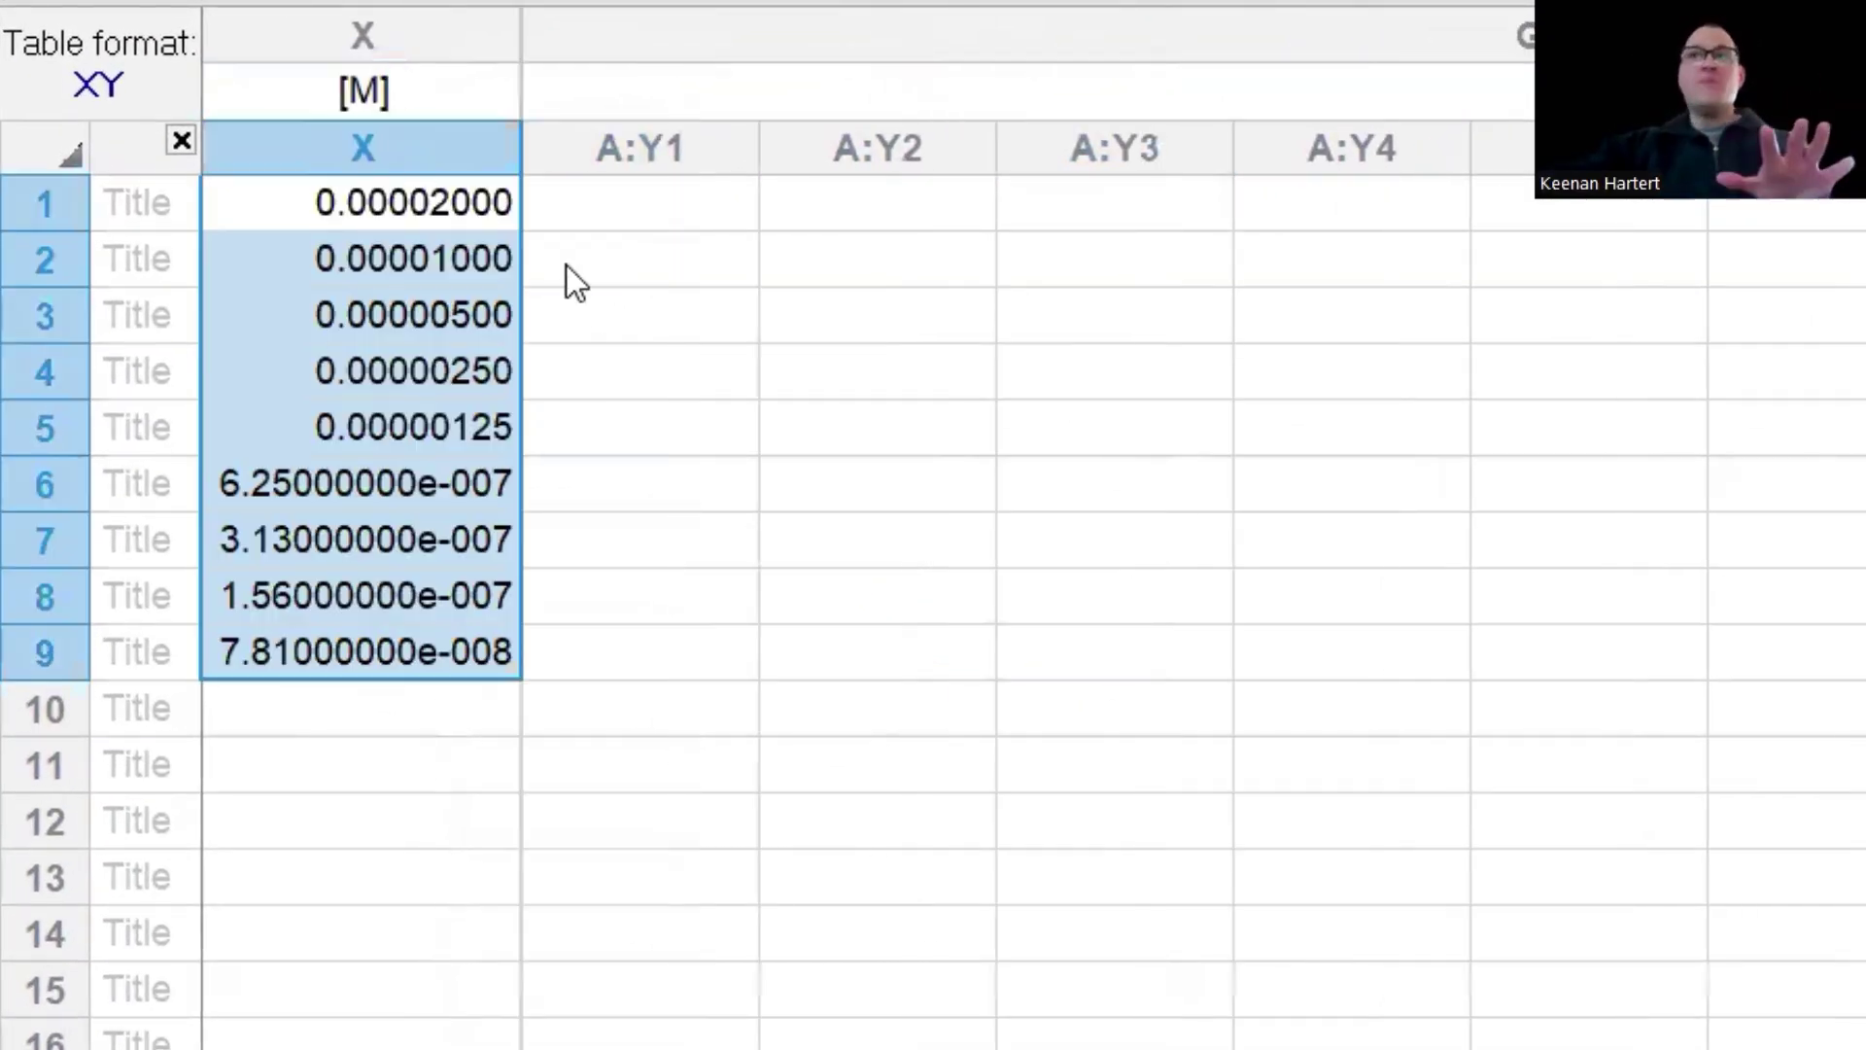
click(595, 313)
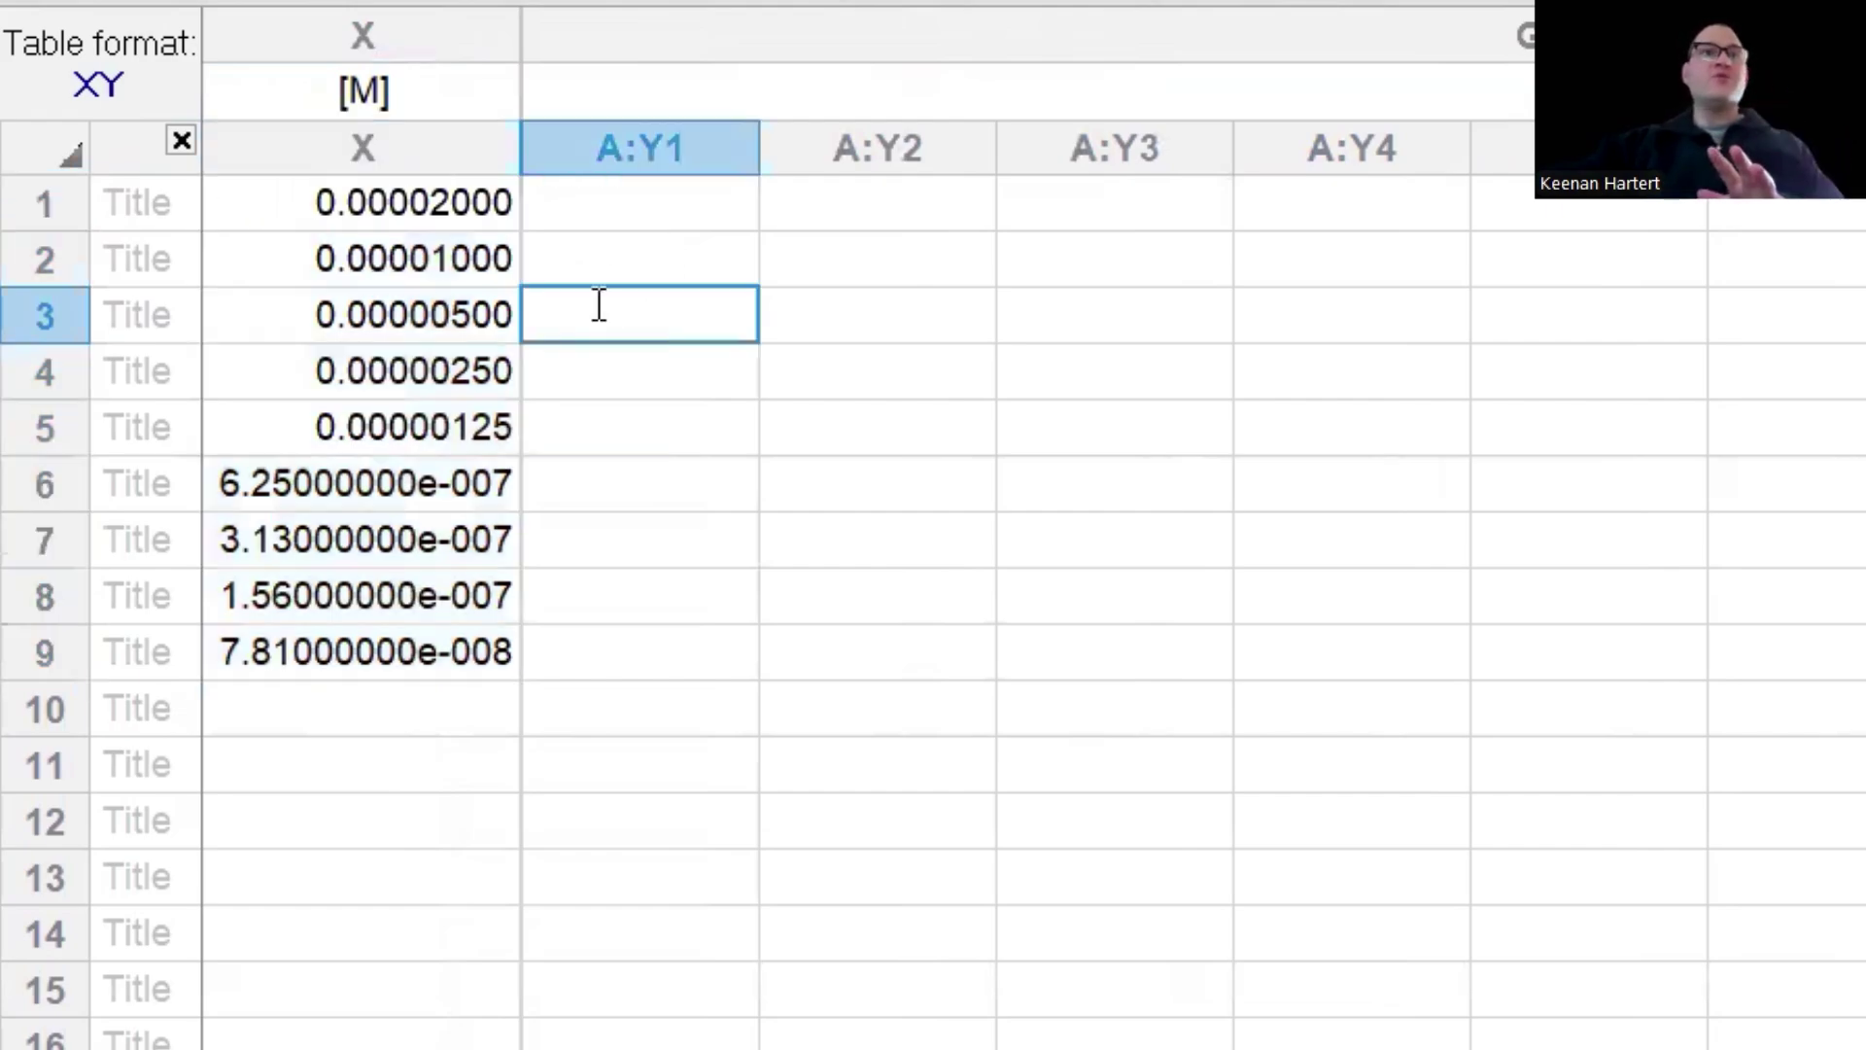
Rename the X column title to 'PKM2 [M]'.
click(429, 103)
click(423, 89)
click(421, 91)
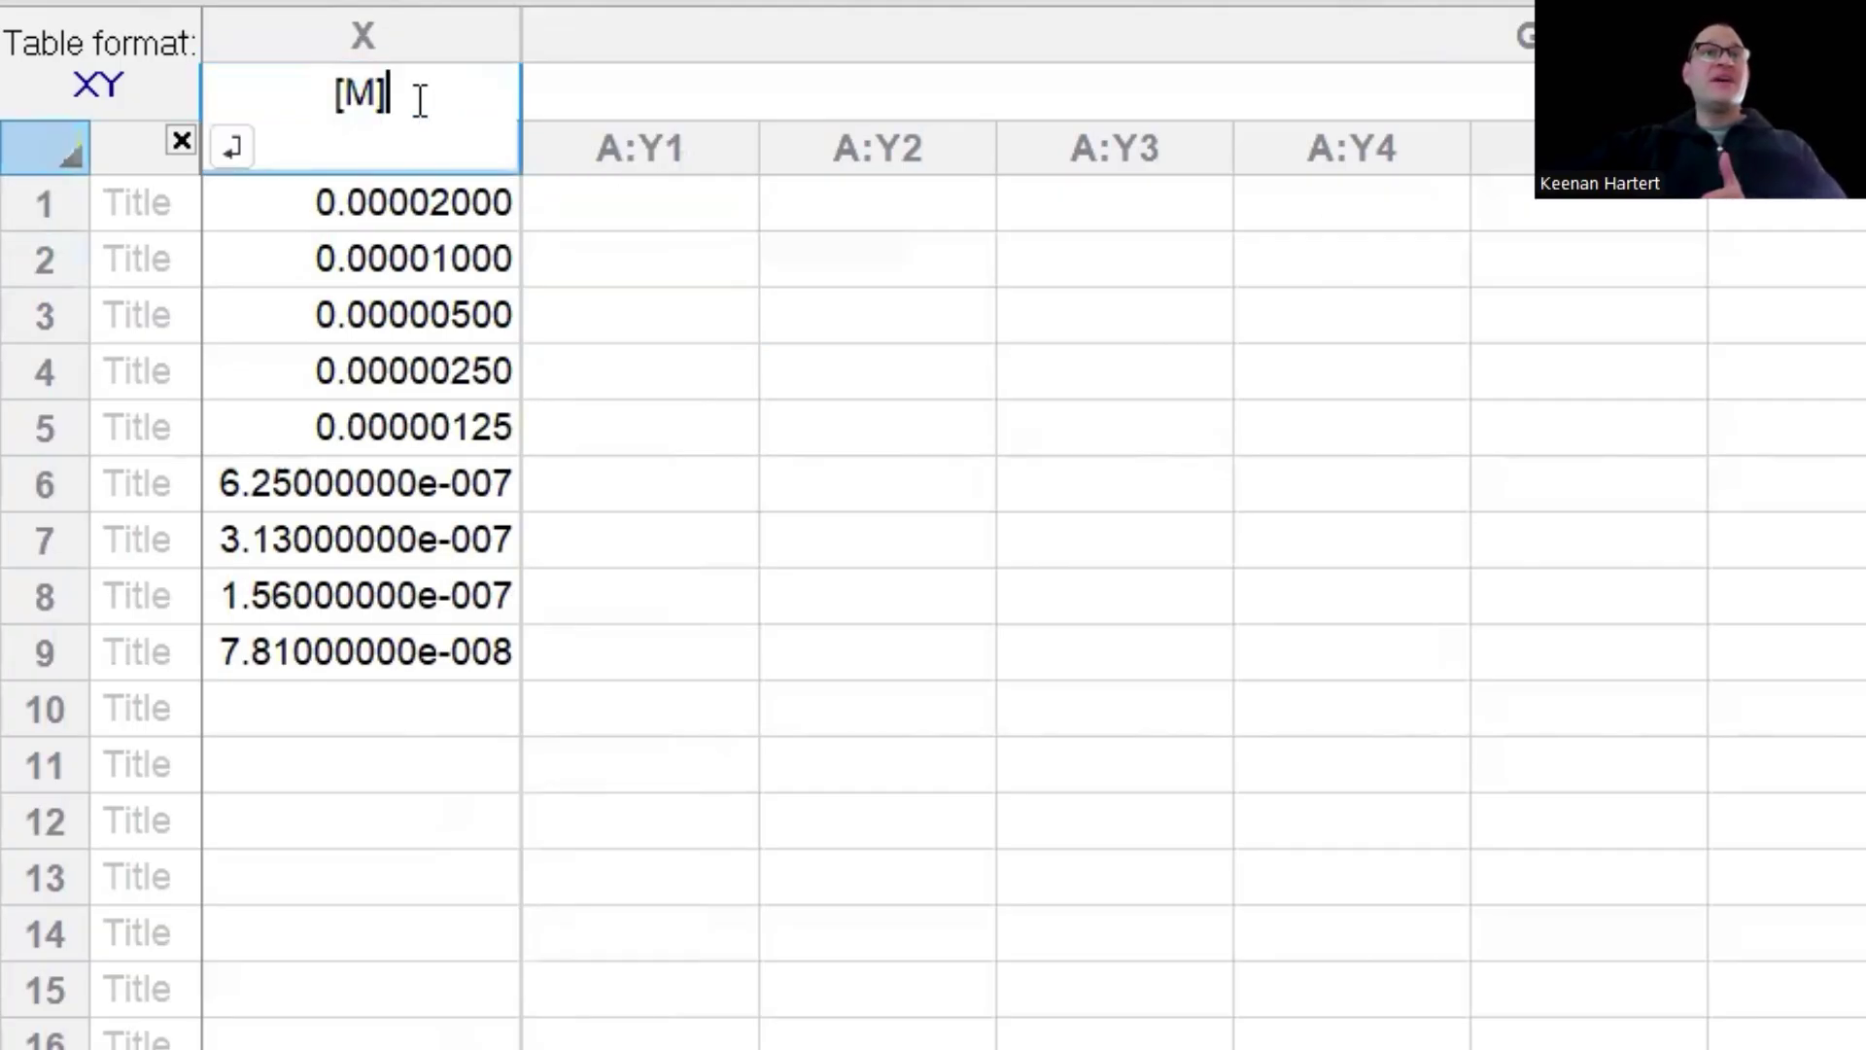
click(304, 98)
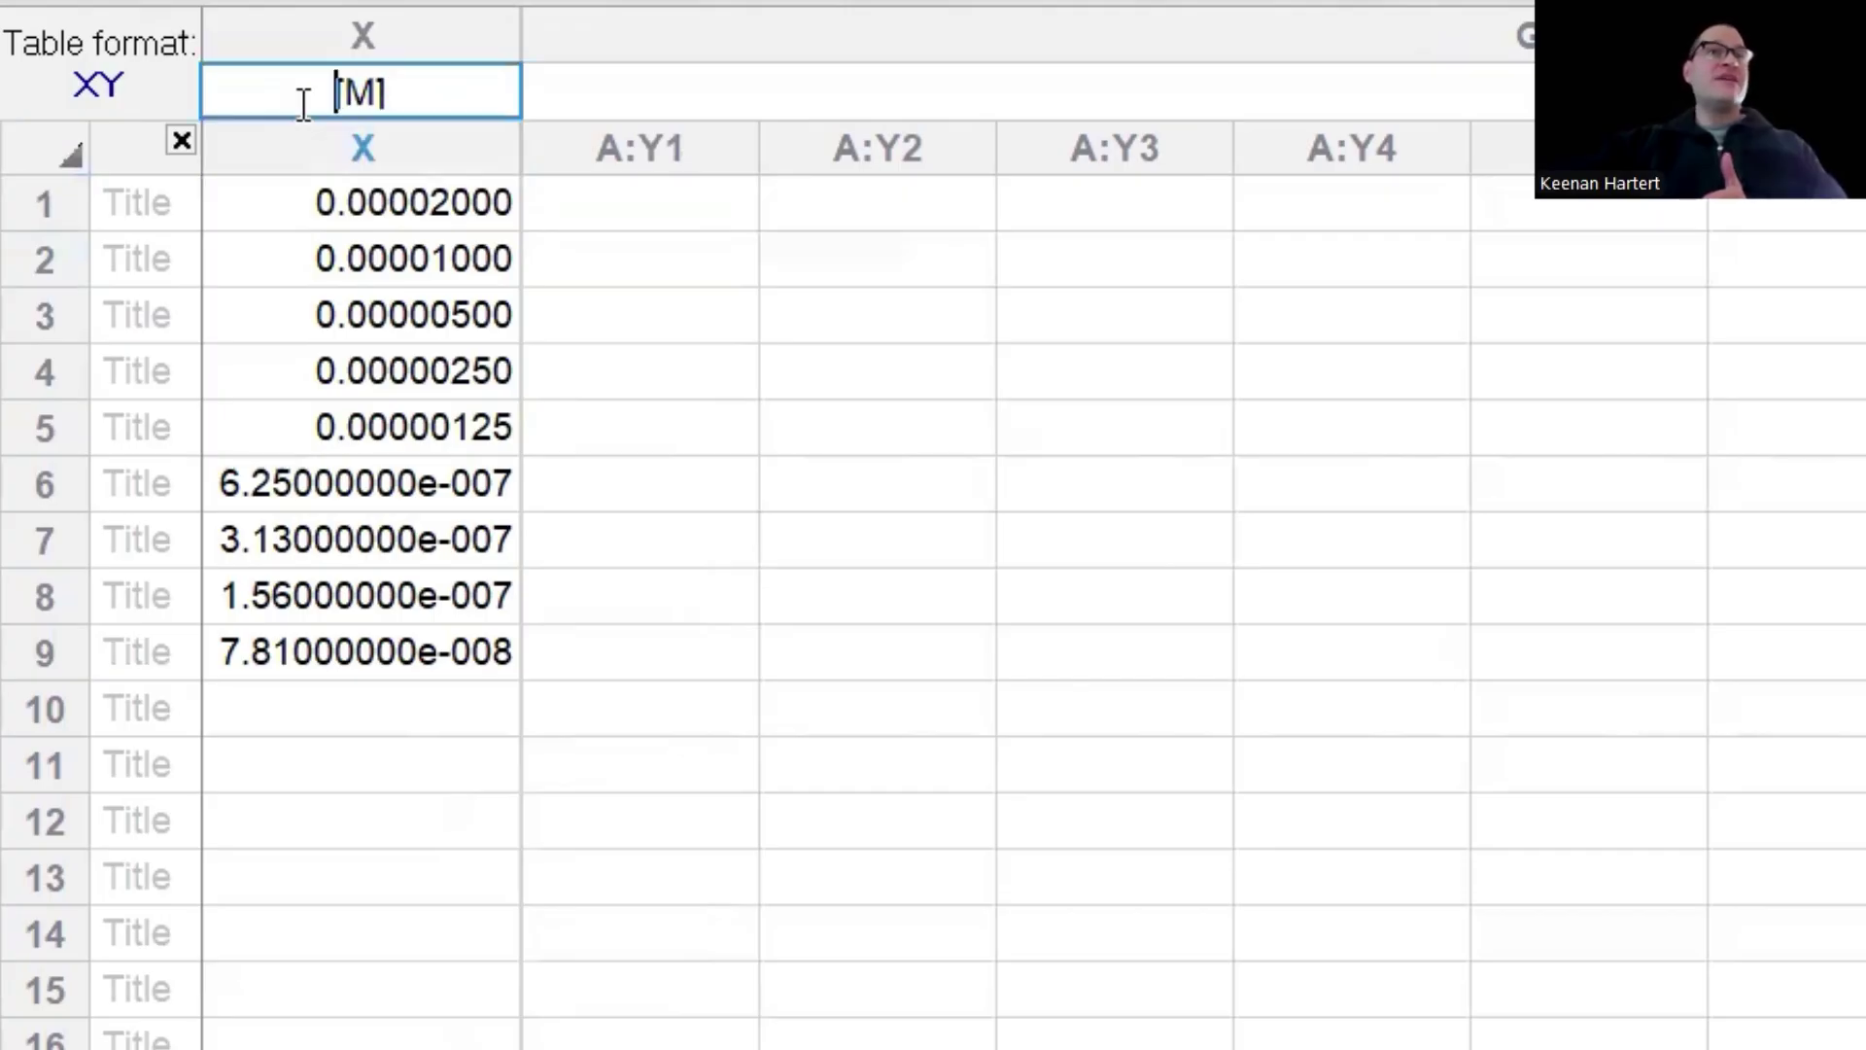
text(PKM2)
click(1094, 466)
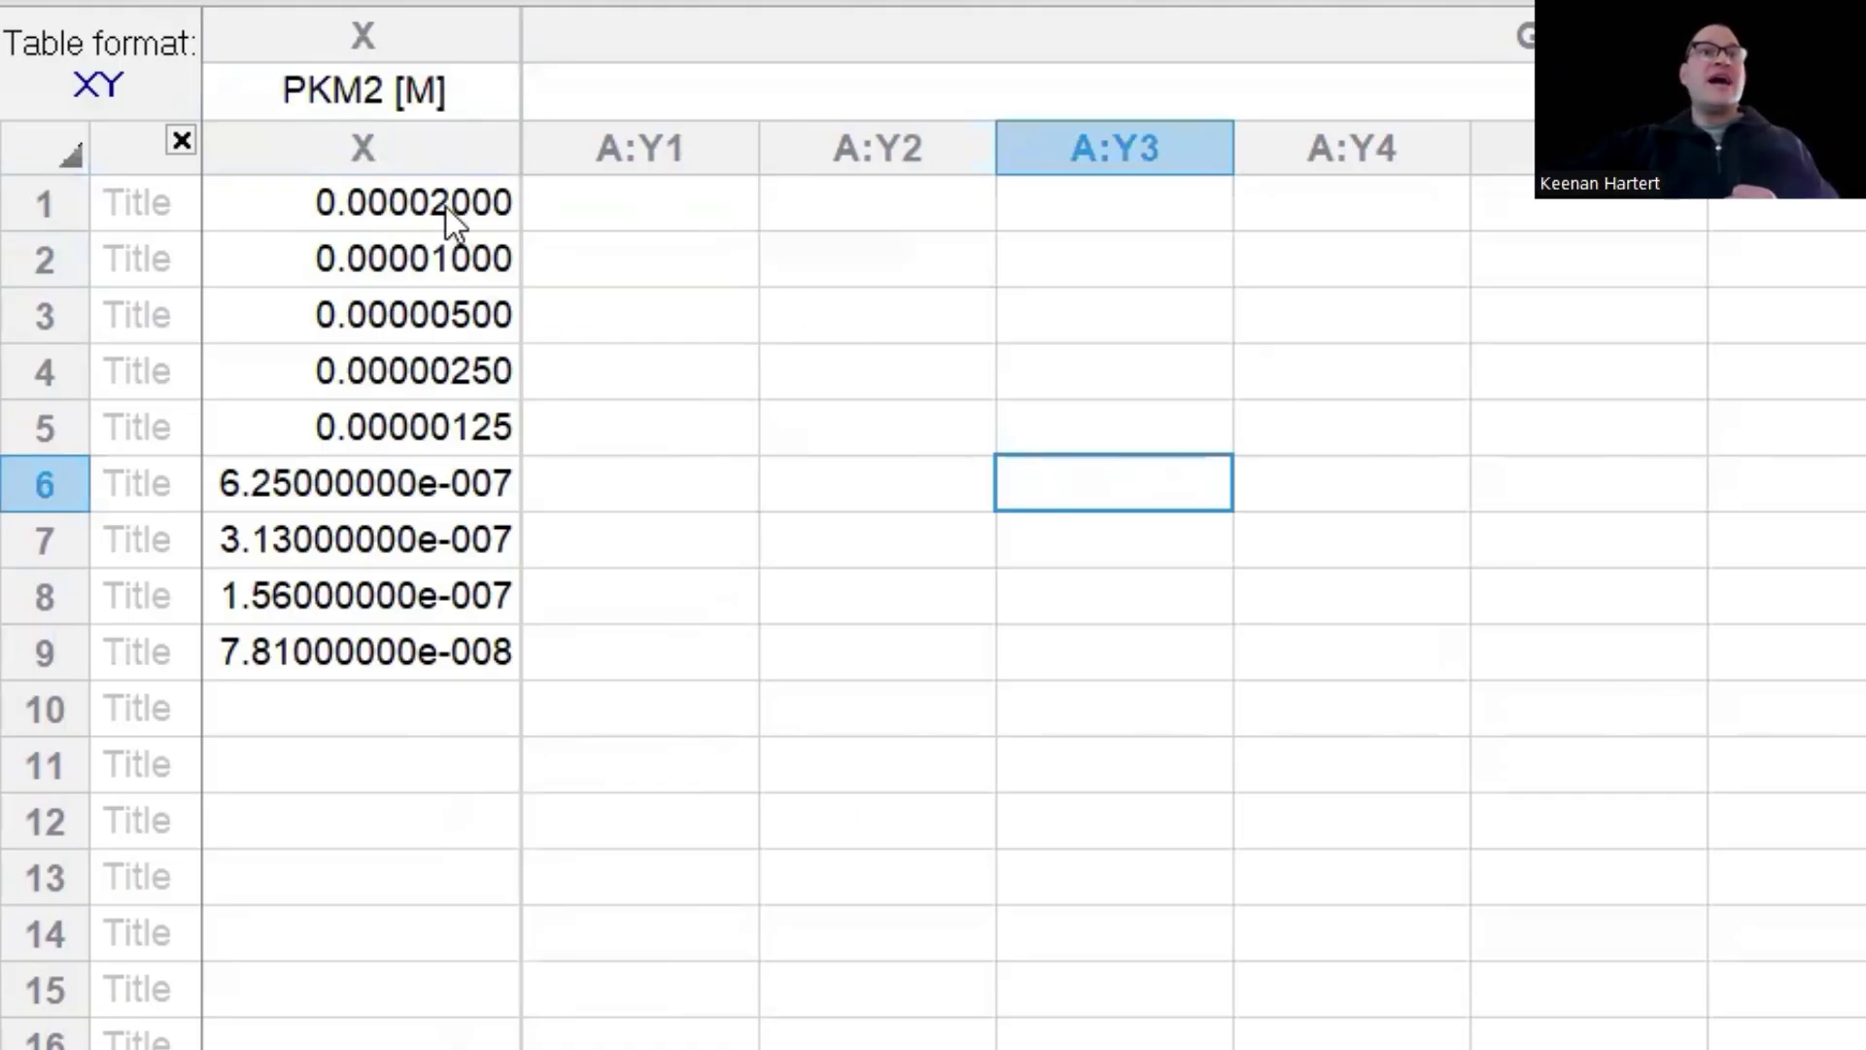
Check the pasted concentration values from the first row to the last.
drag(450, 209, 451, 649)
click(664, 418)
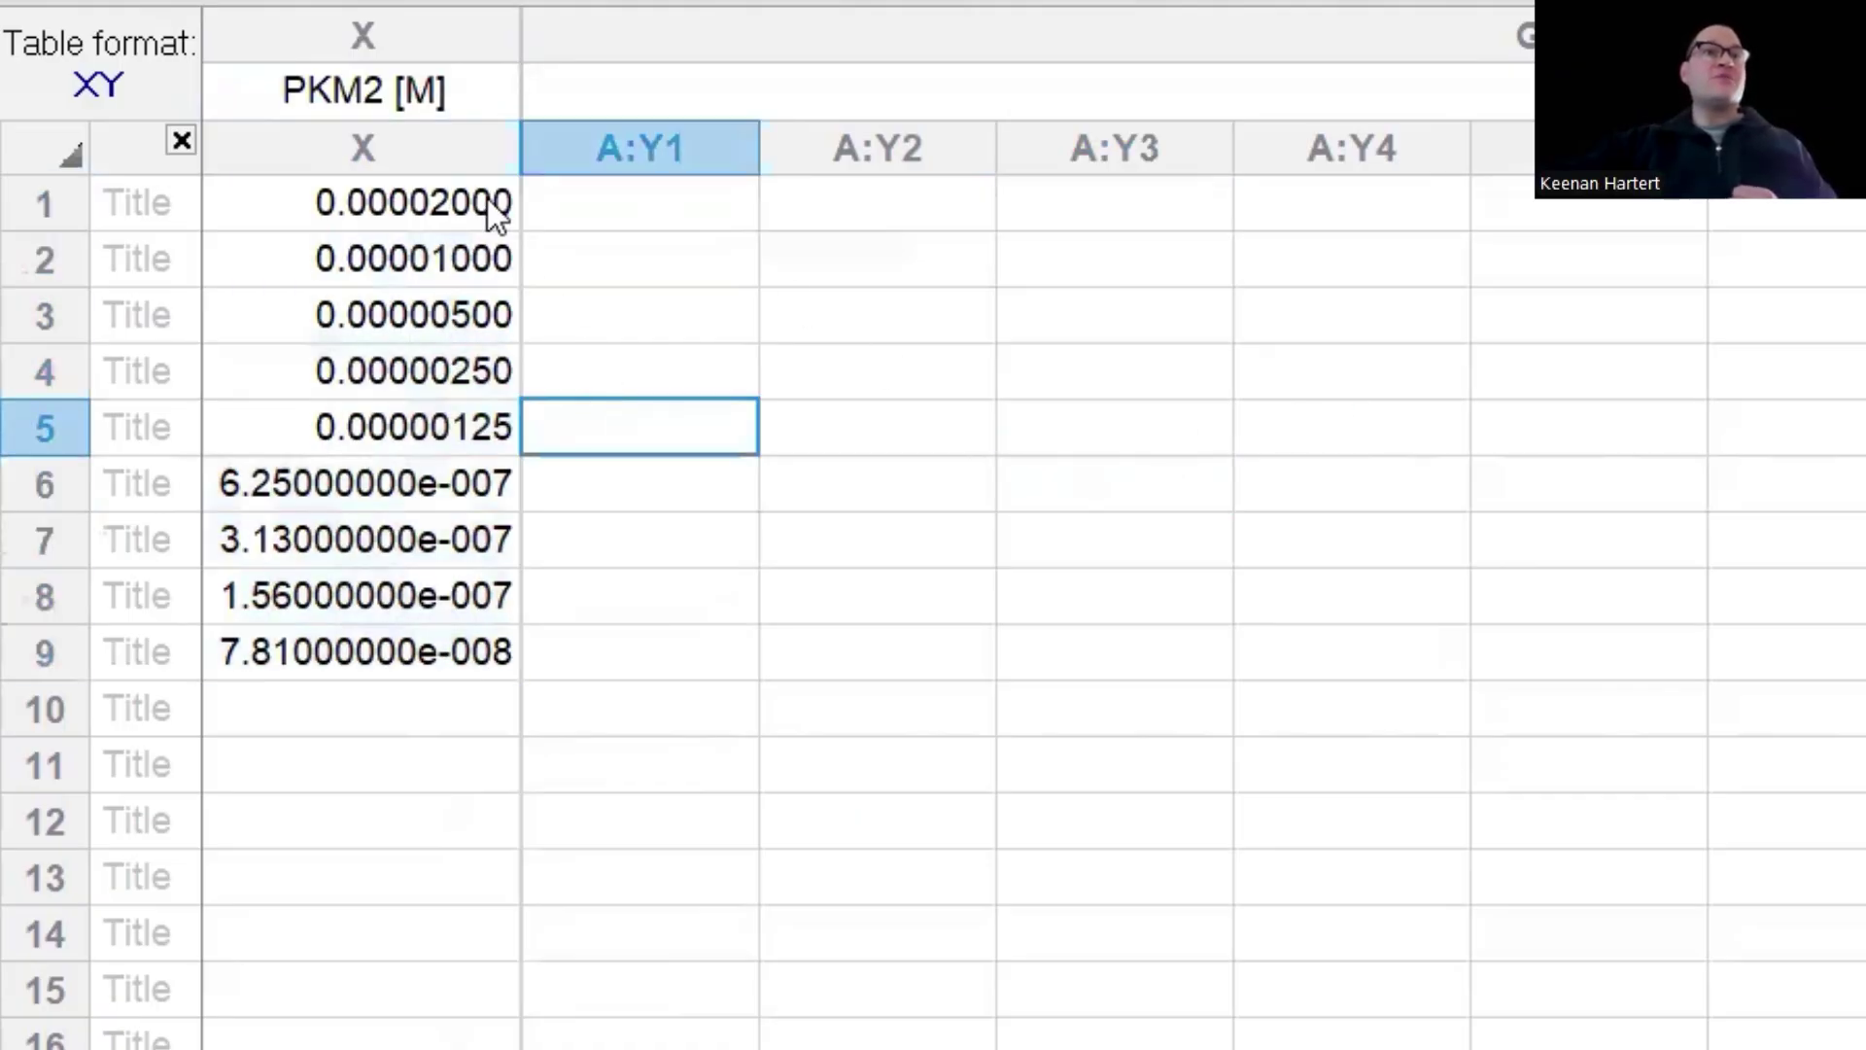
double_click(422, 207)
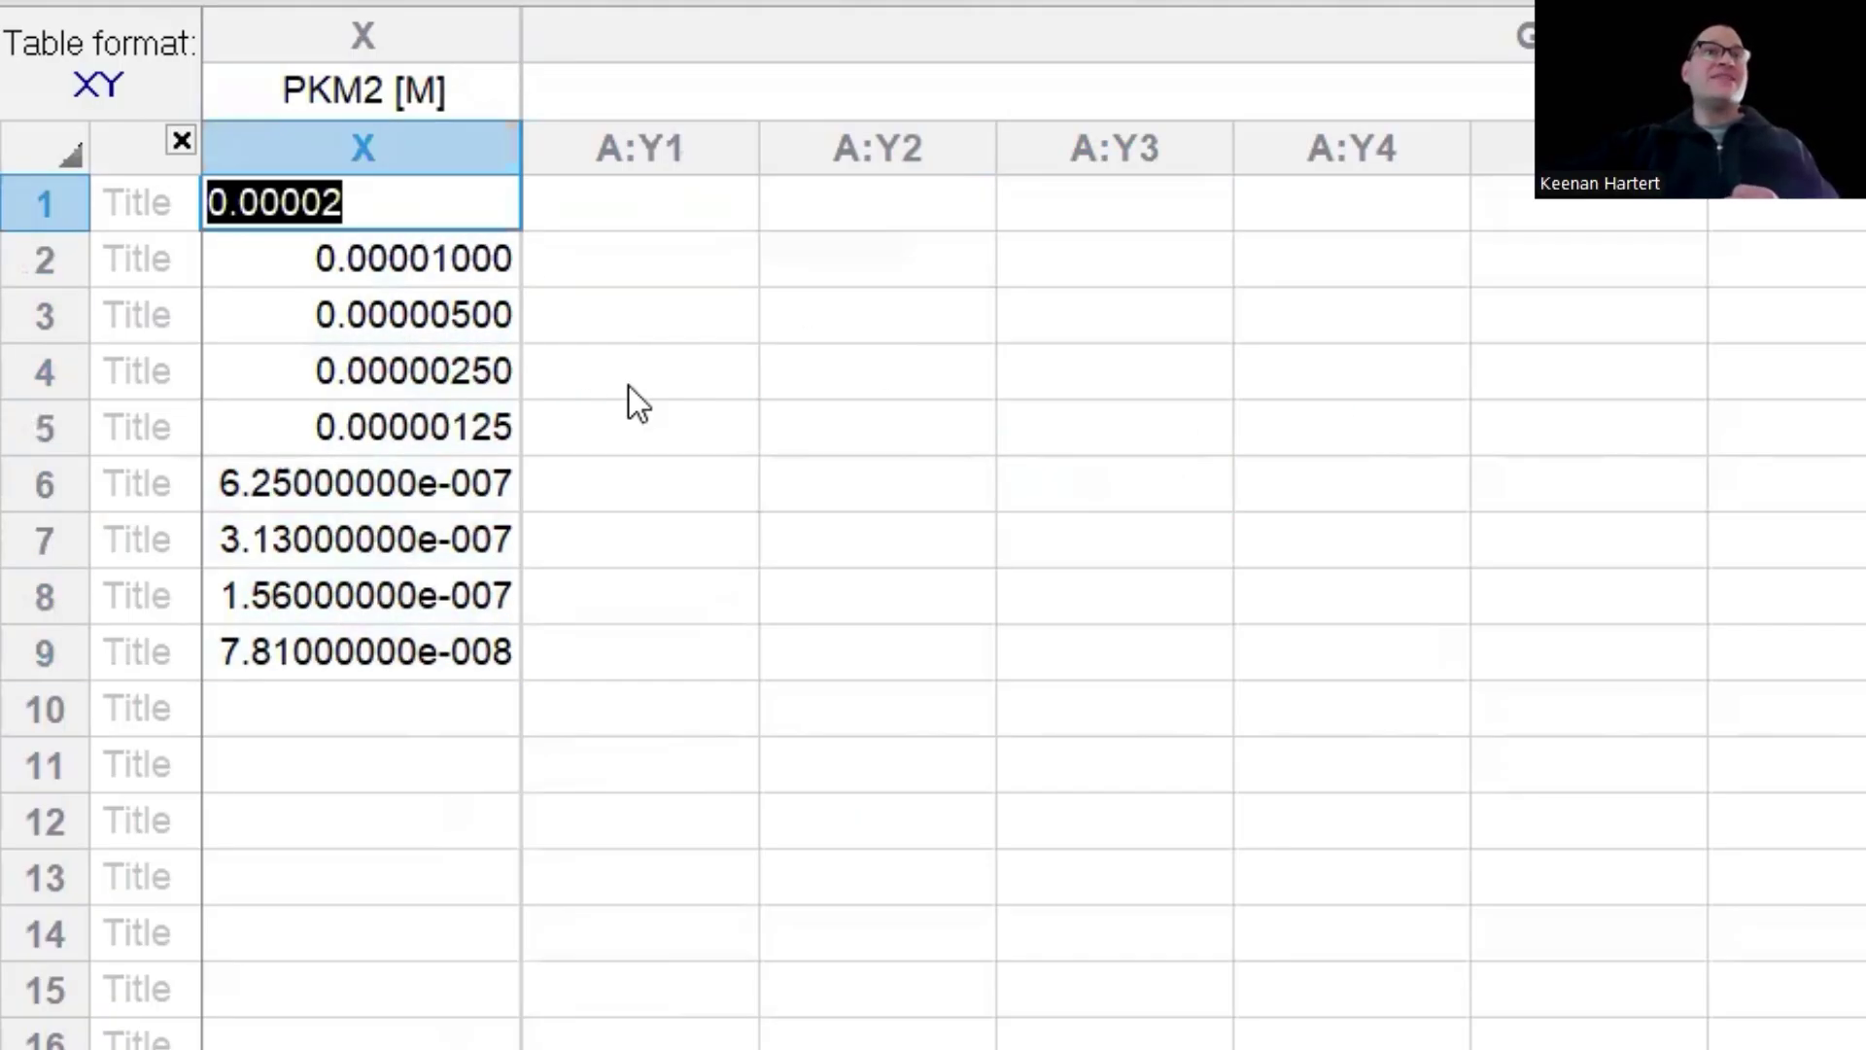
click(451, 257)
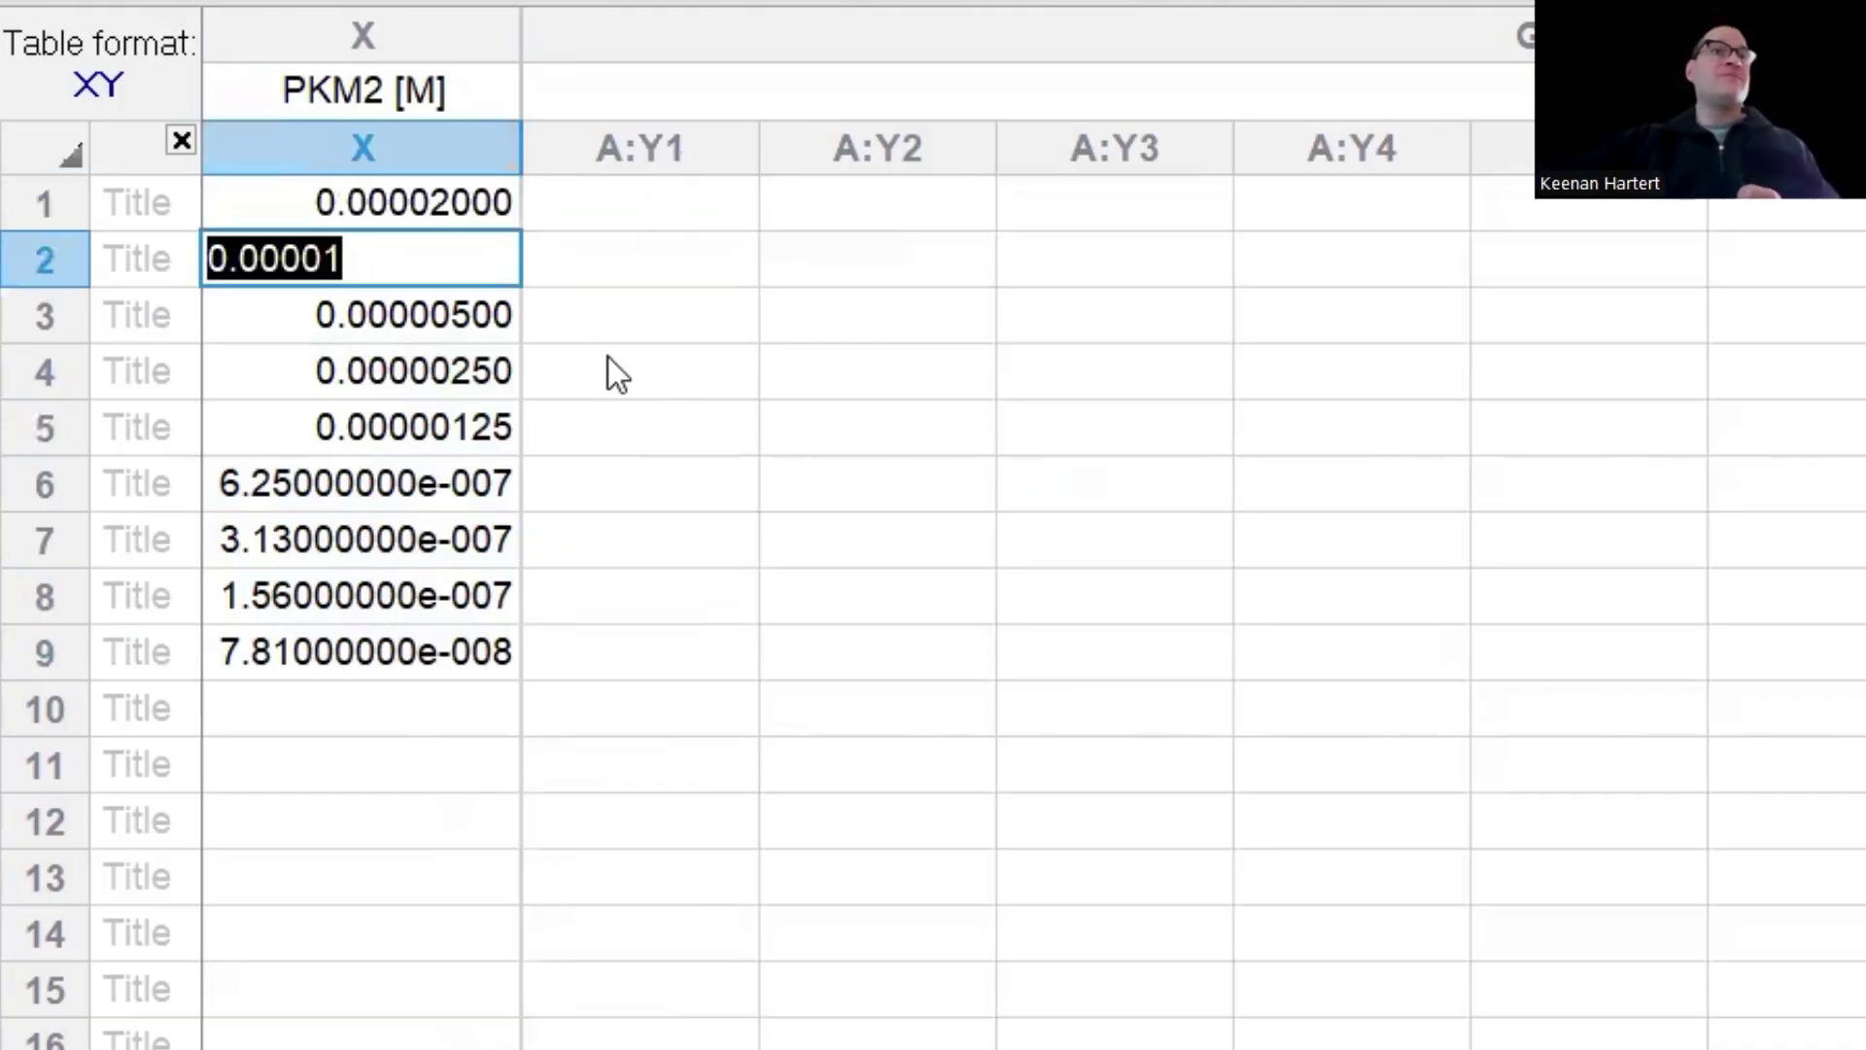
click(667, 423)
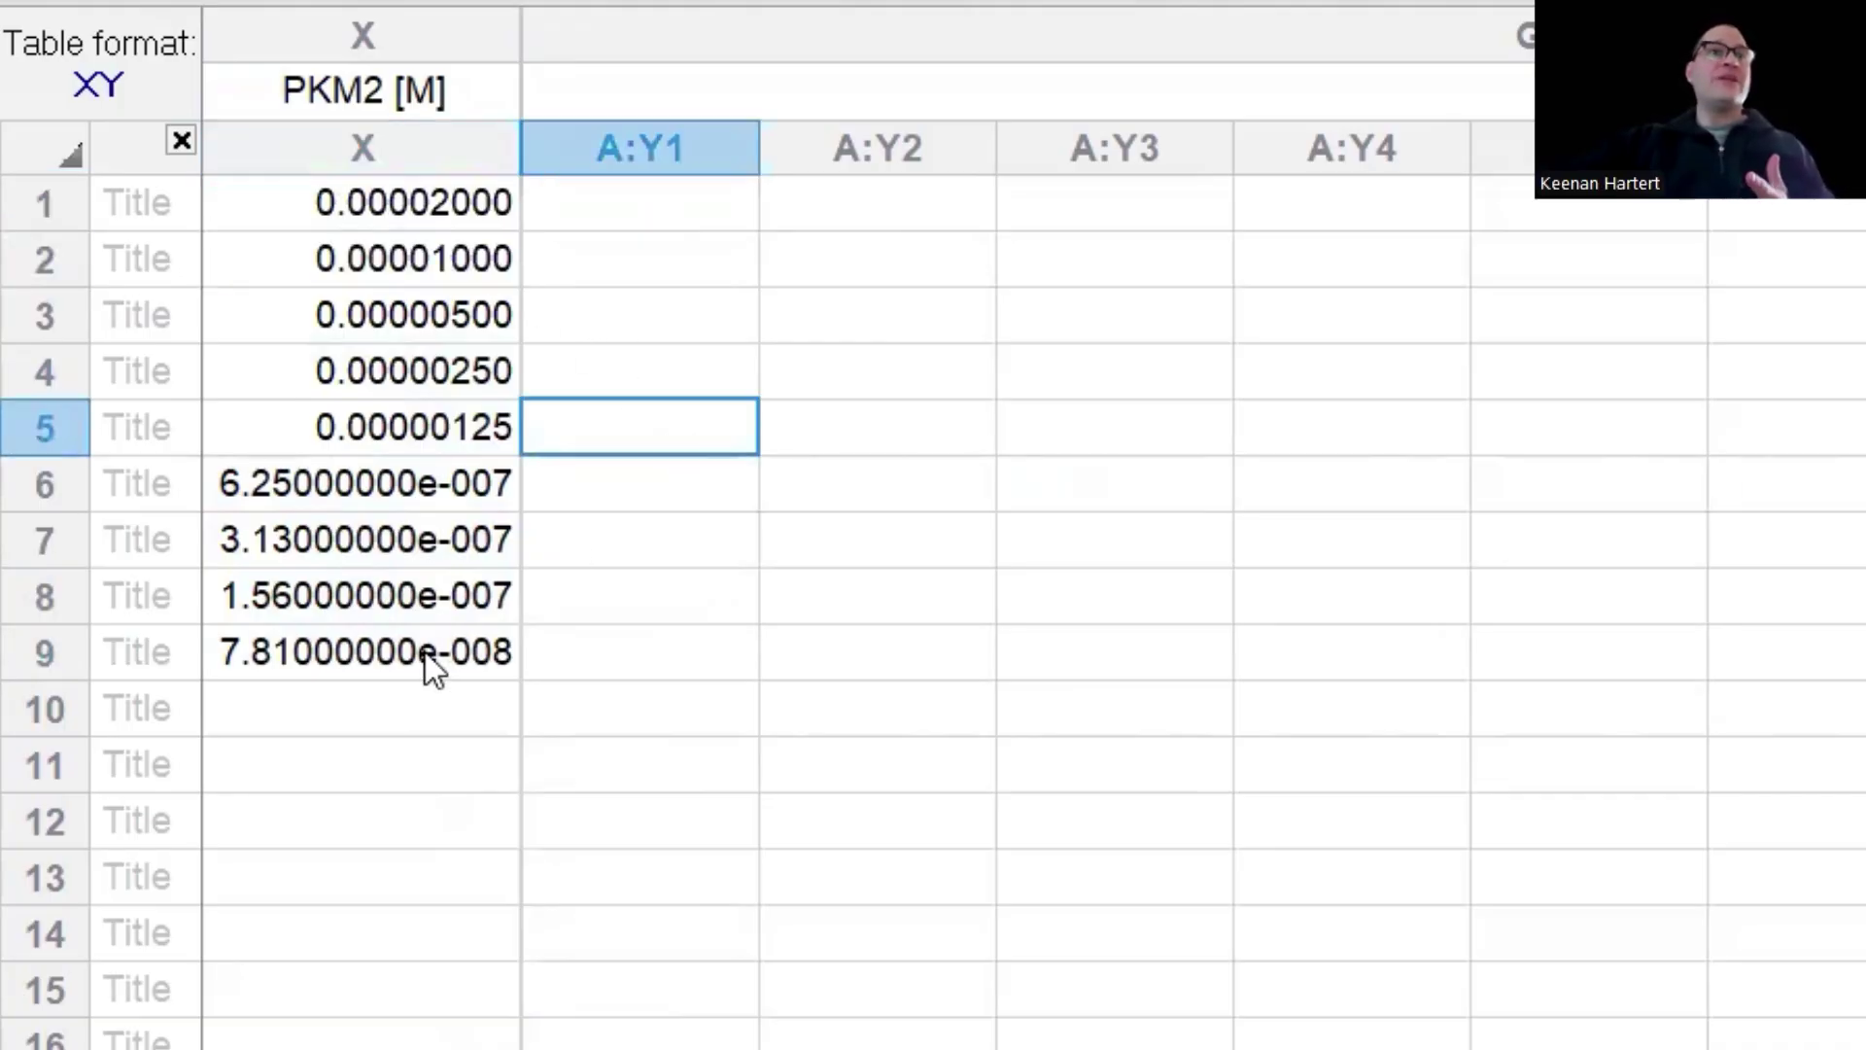
double_click(423, 651)
Review the DHL6 replicate values in columns A:Y1–A:Y6.
click(632, 760)
click(1215, 485)
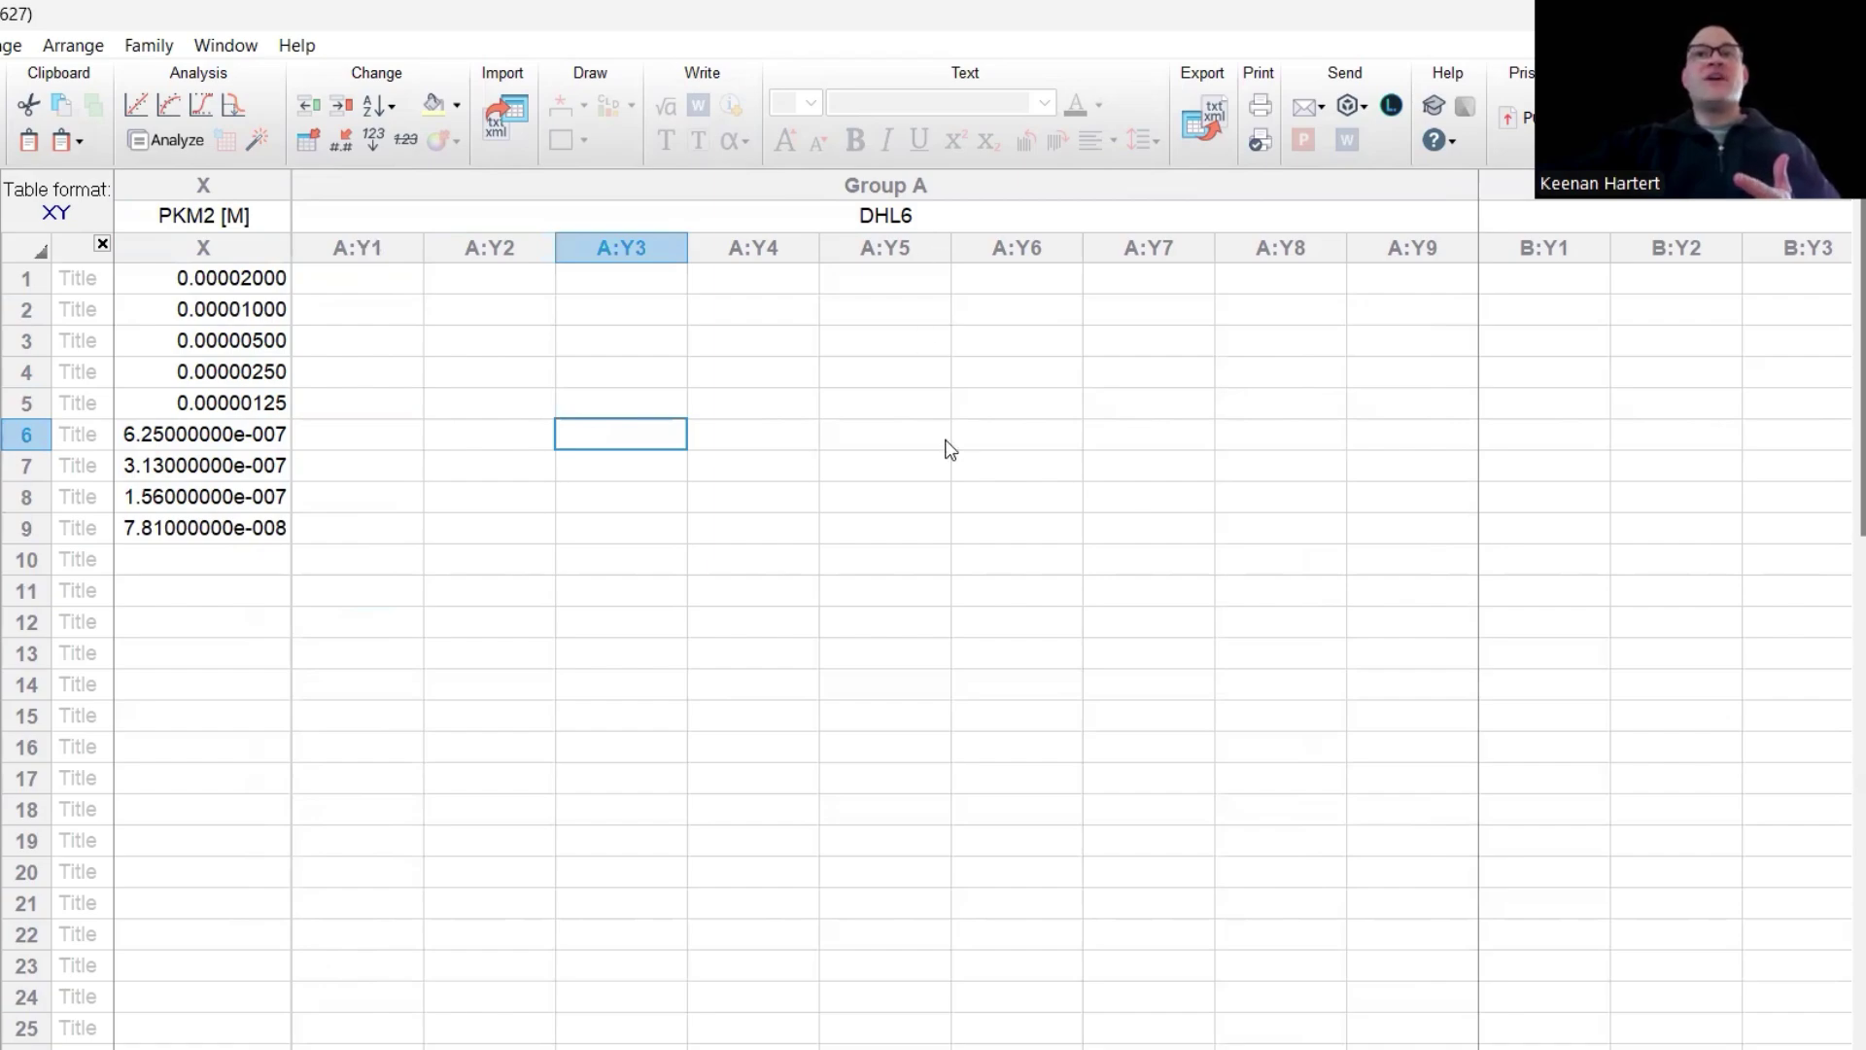
click(945, 439)
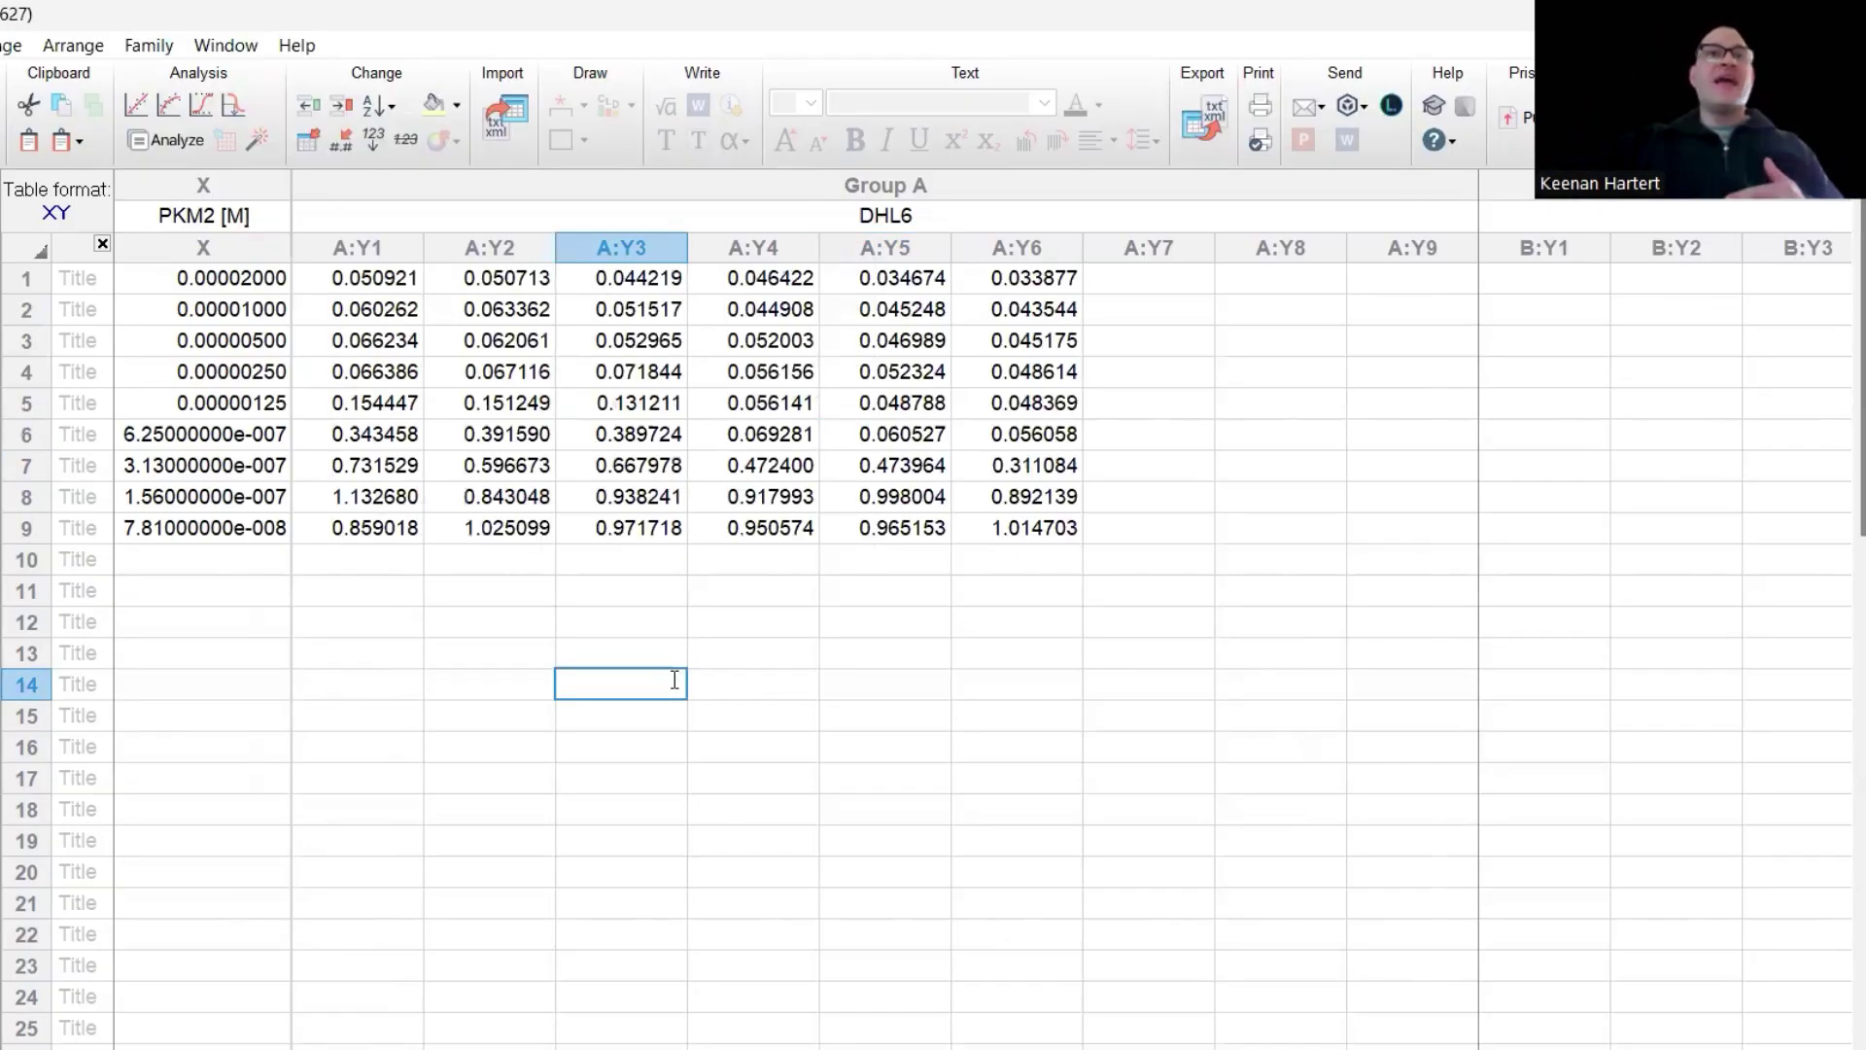
click(490, 630)
click(492, 528)
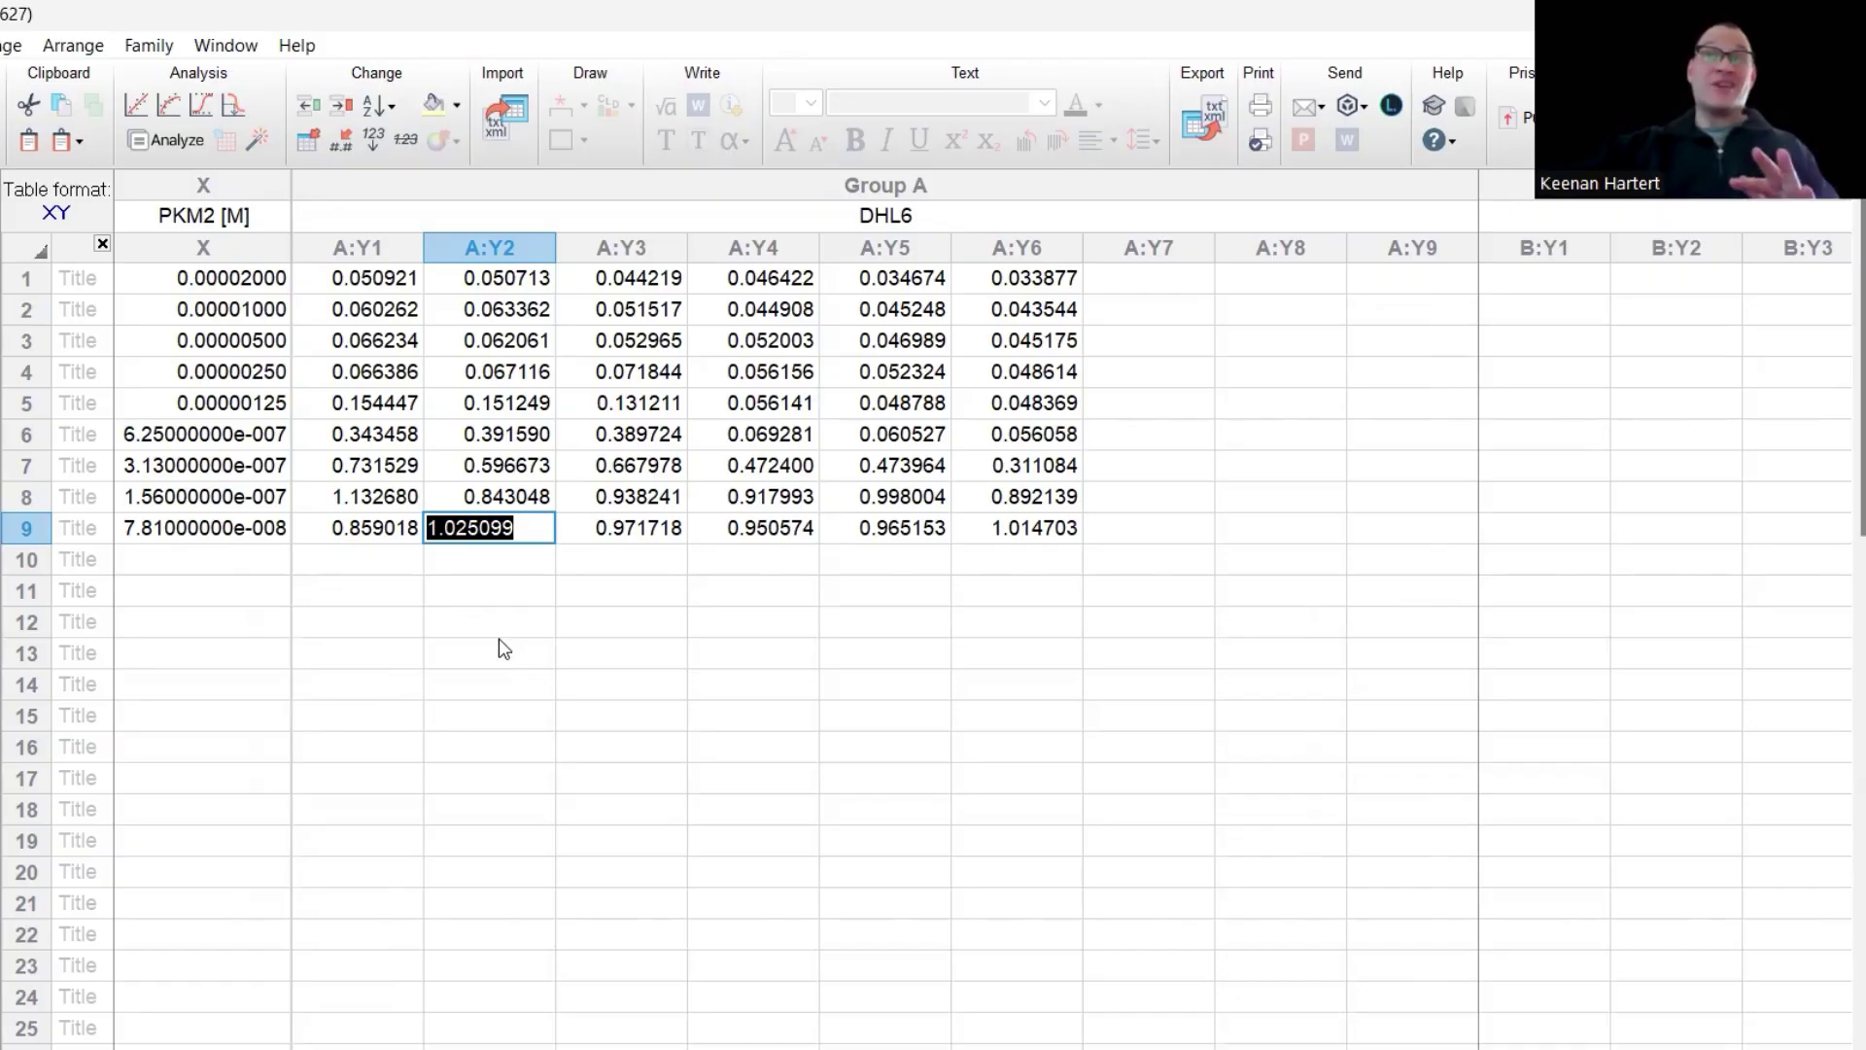
click(1035, 845)
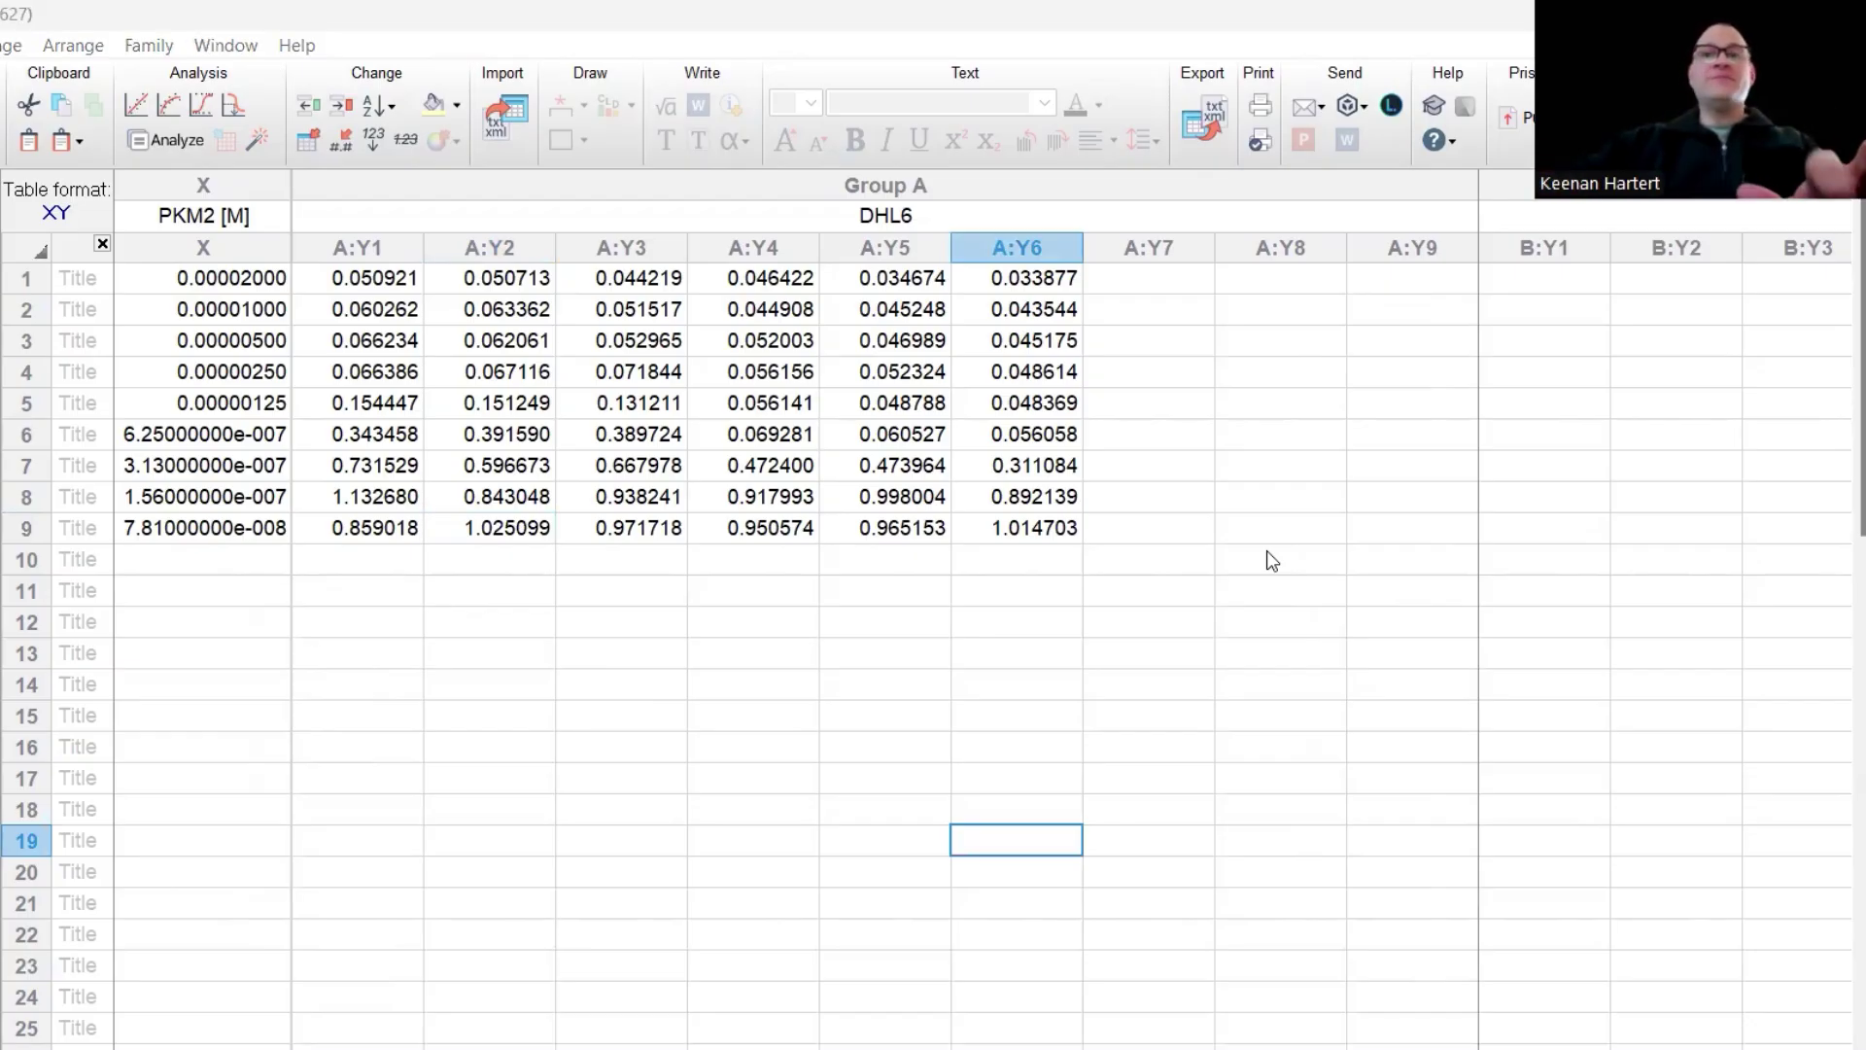
Paste the U2932 response values starting at B:Y1 row 1.
click(1546, 278)
key(ctrl+v)
click(1167, 651)
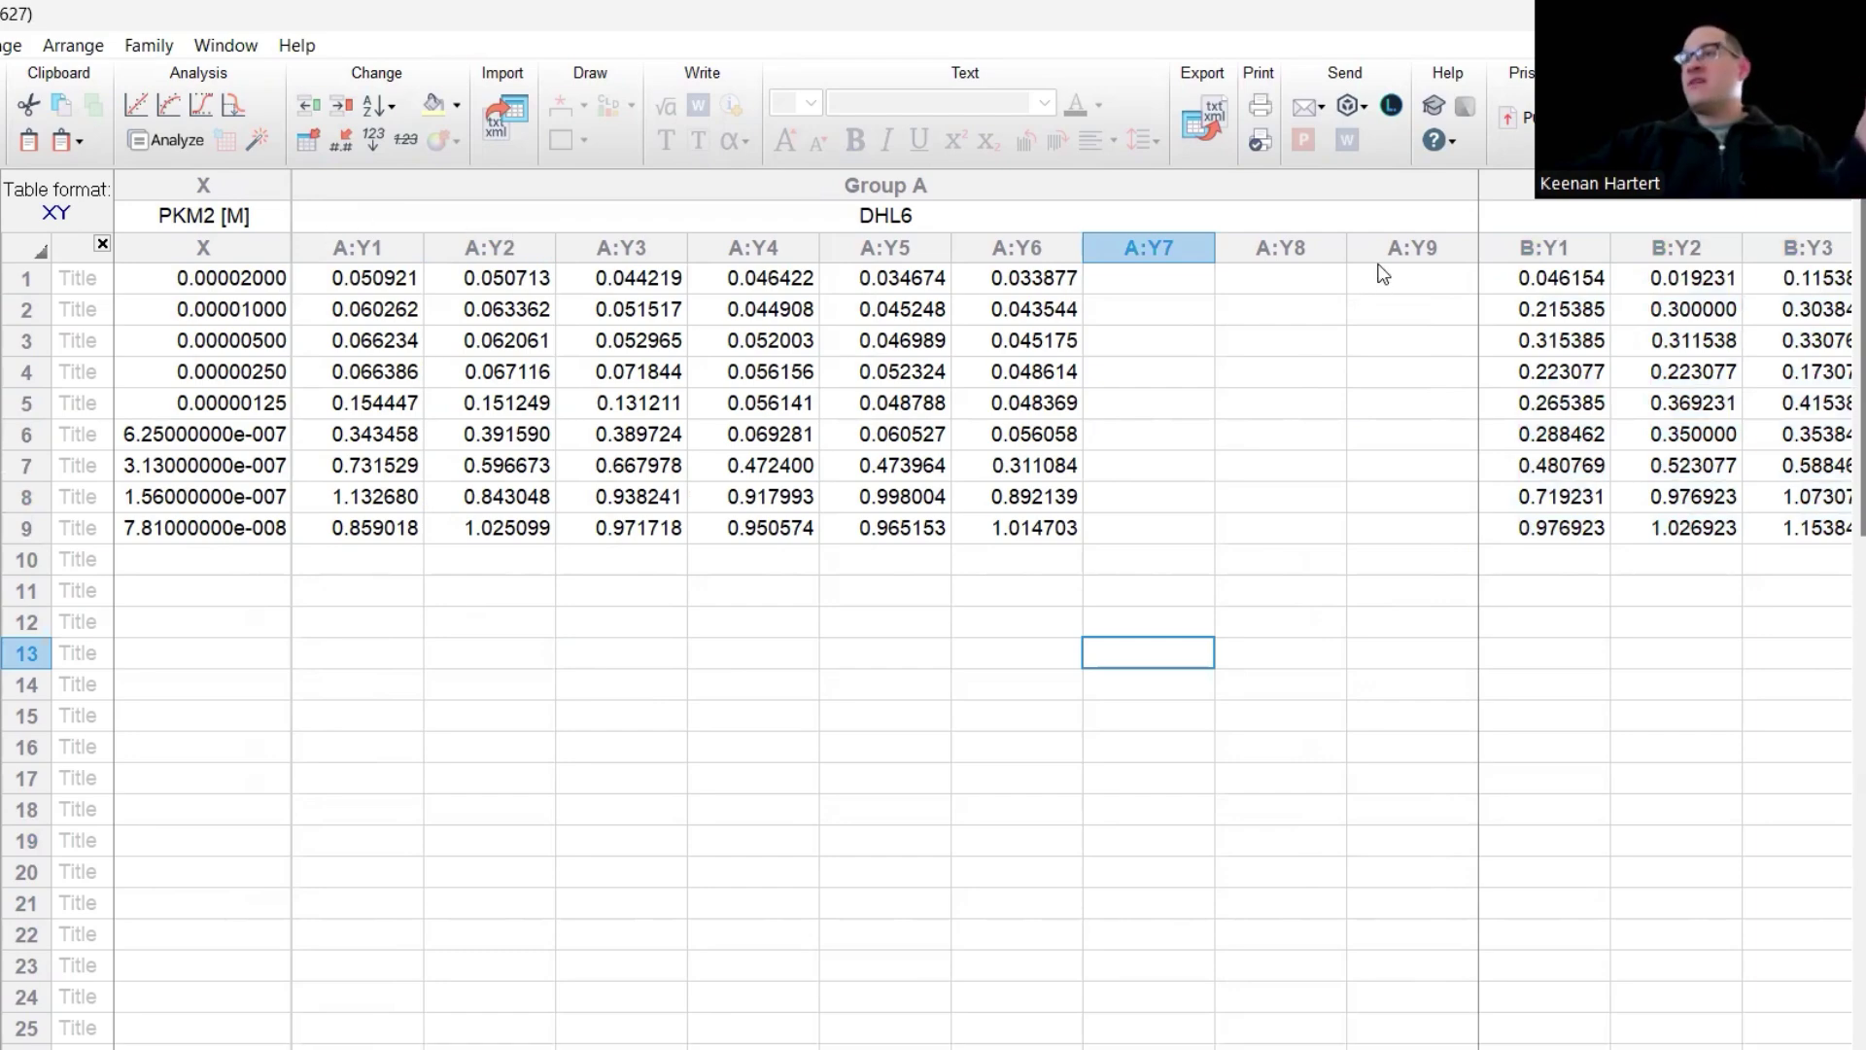
scroll(884, 583, right, 6)
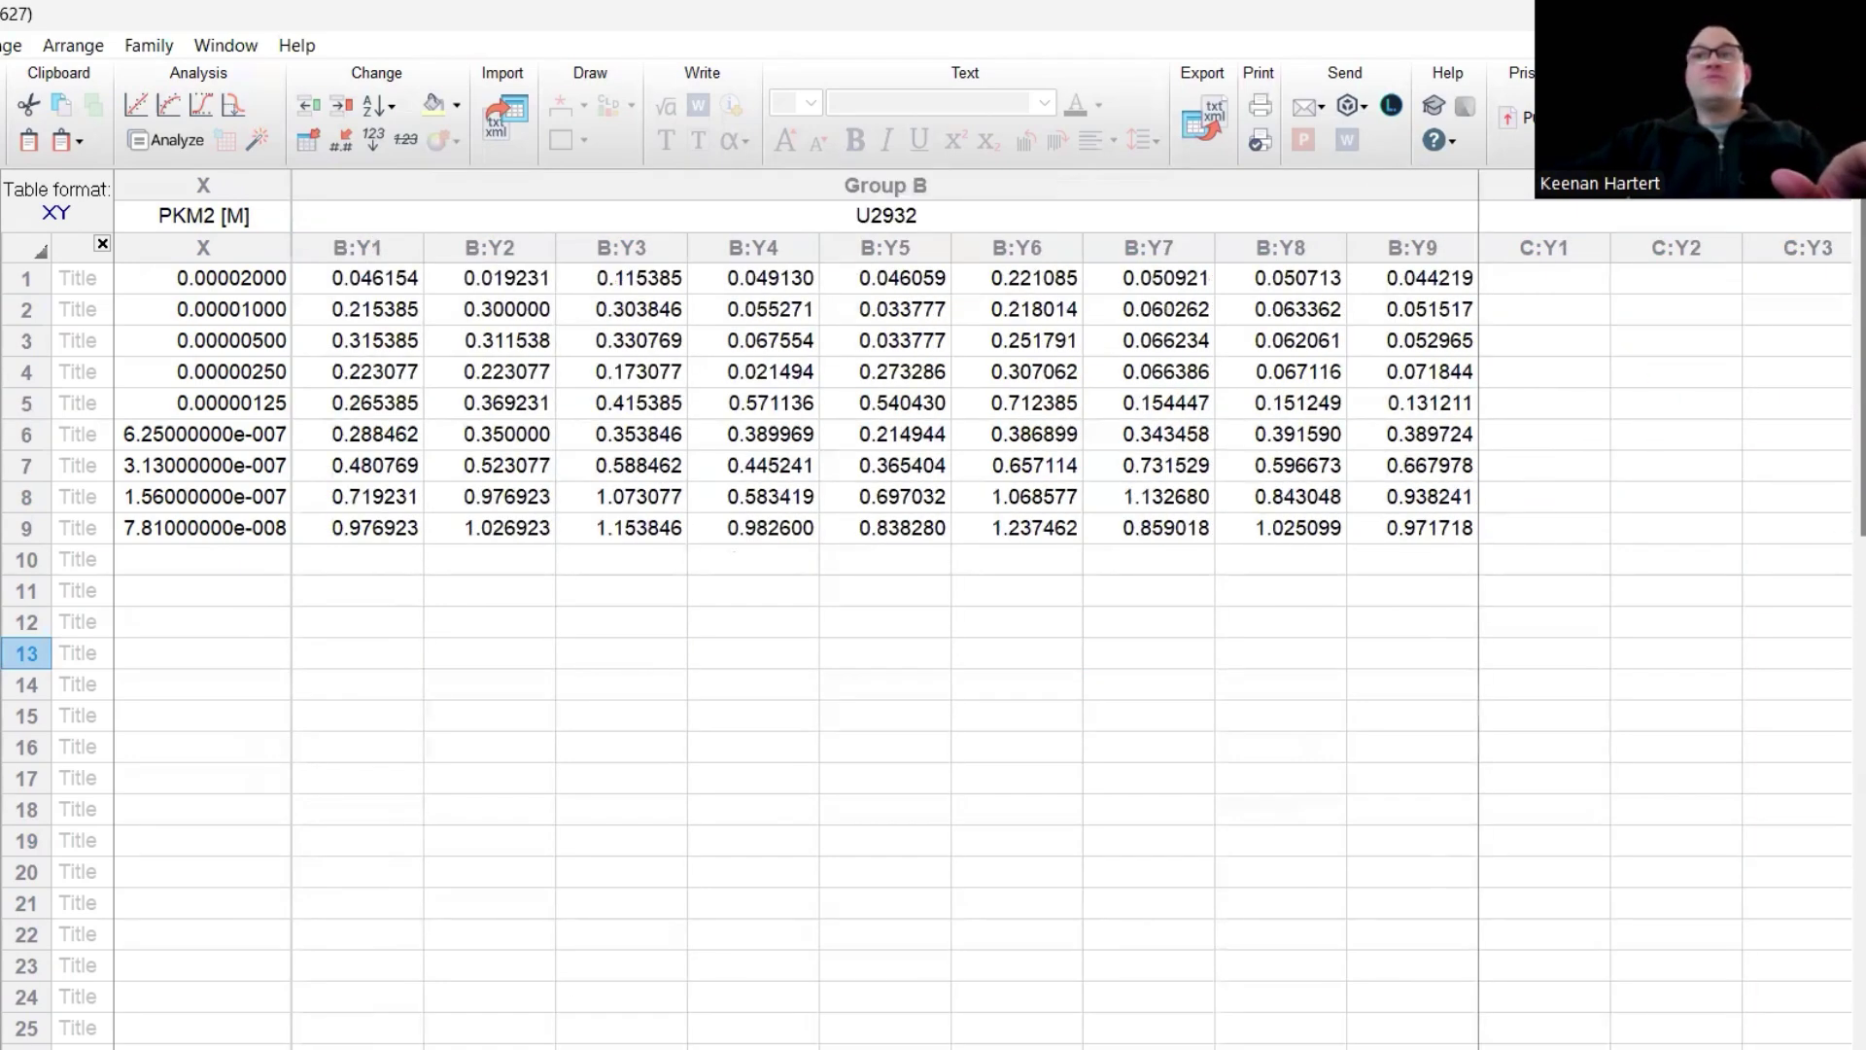
scroll(885, 583, left, 6)
click(623, 620)
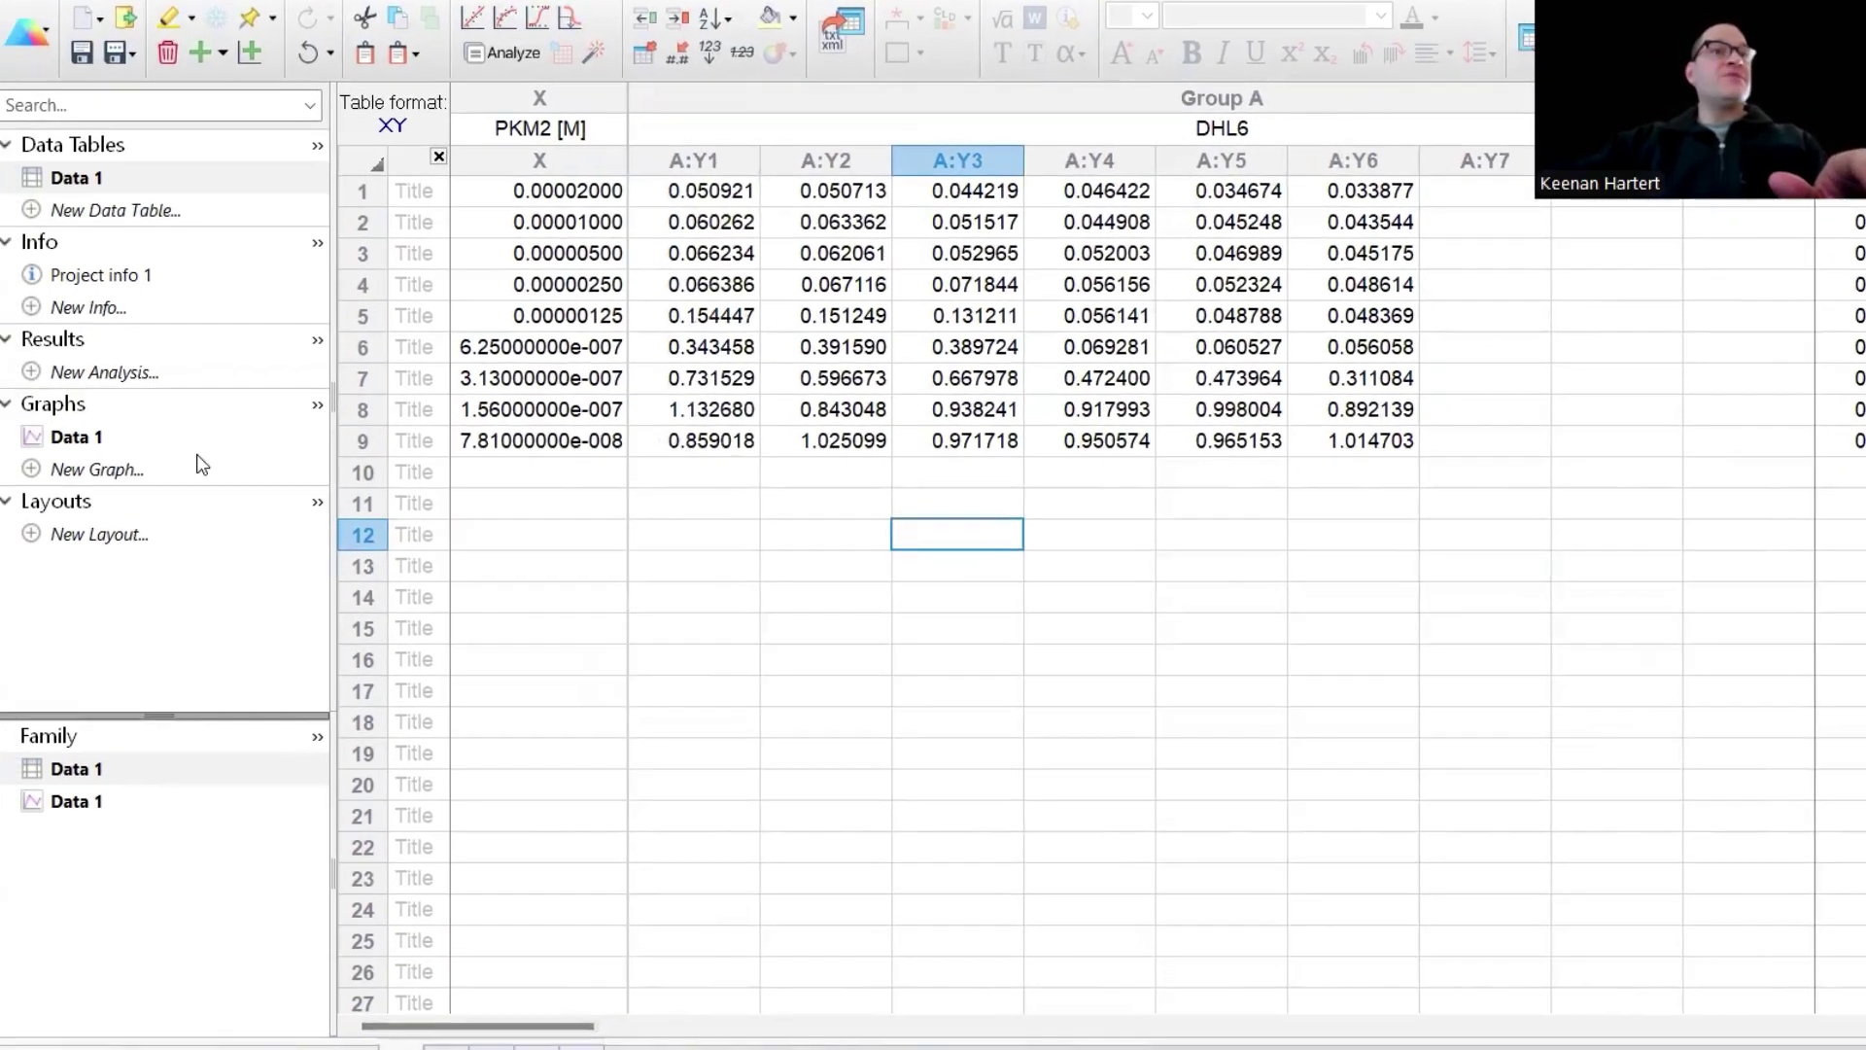
click(109, 437)
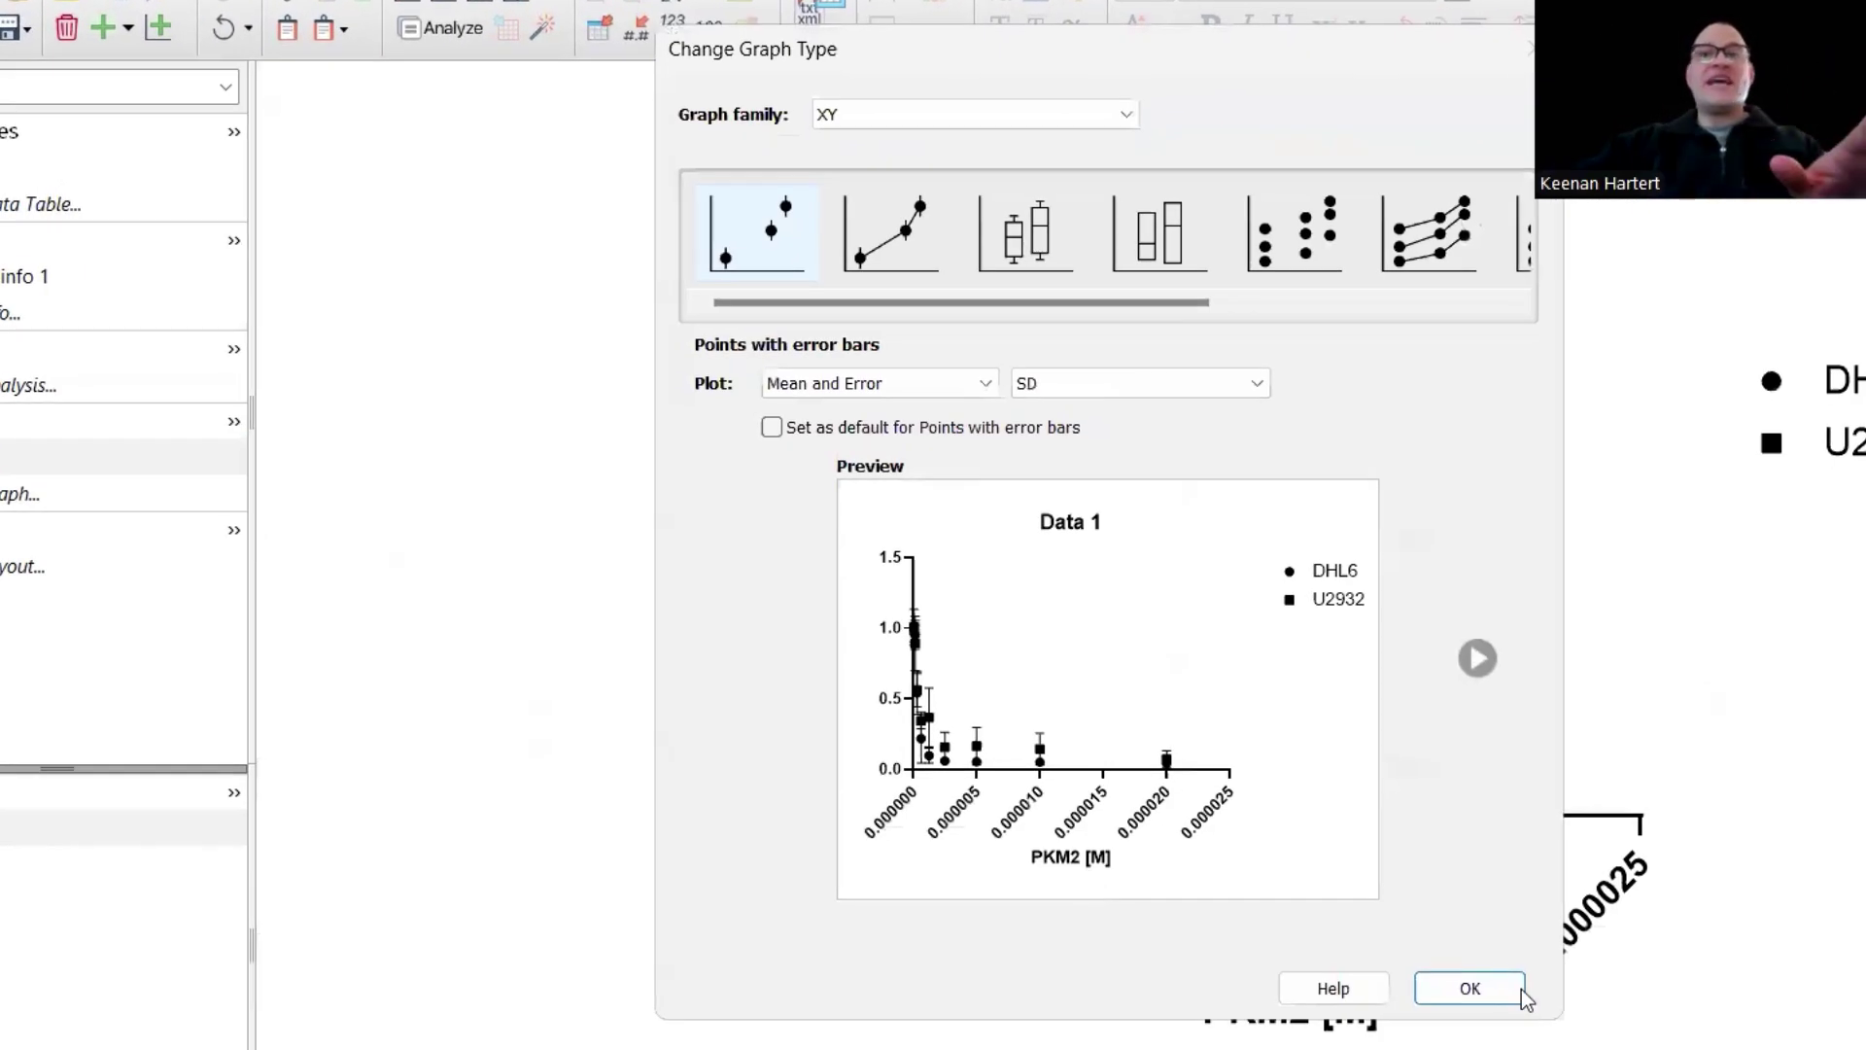
click(1484, 994)
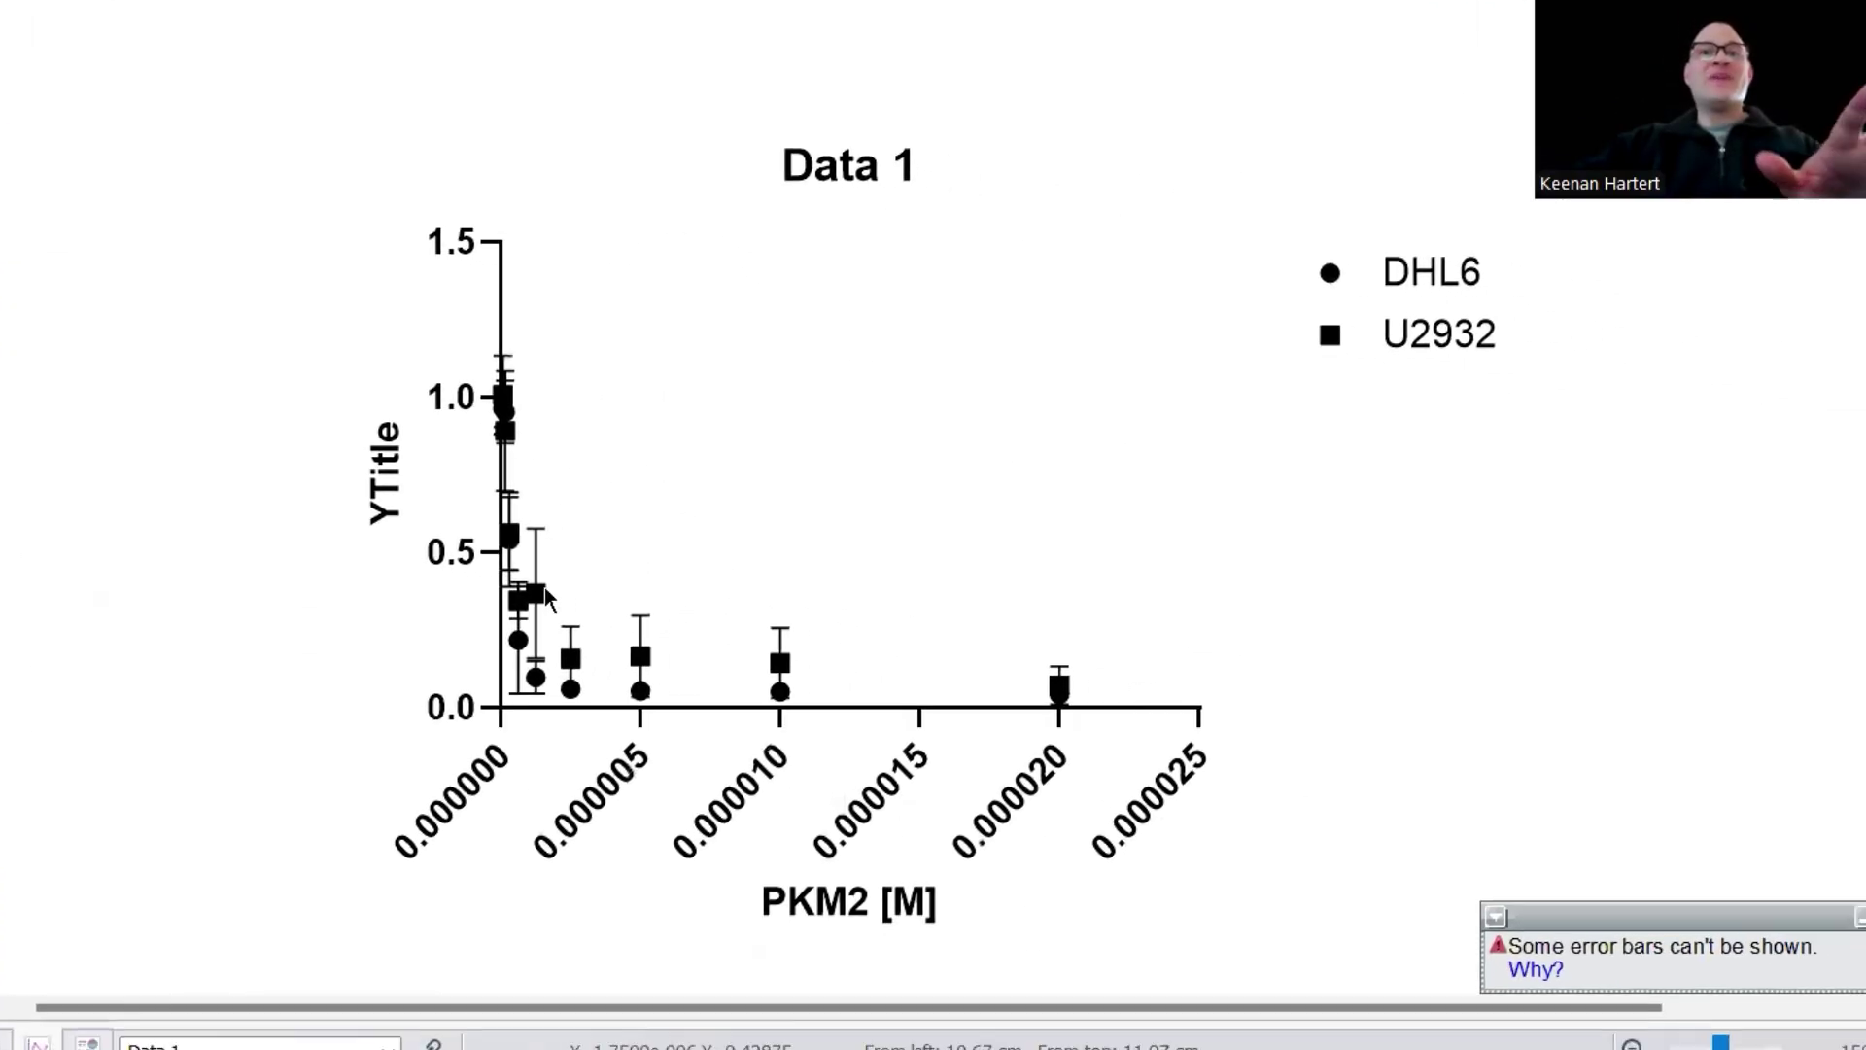
mouse_move(518, 601)
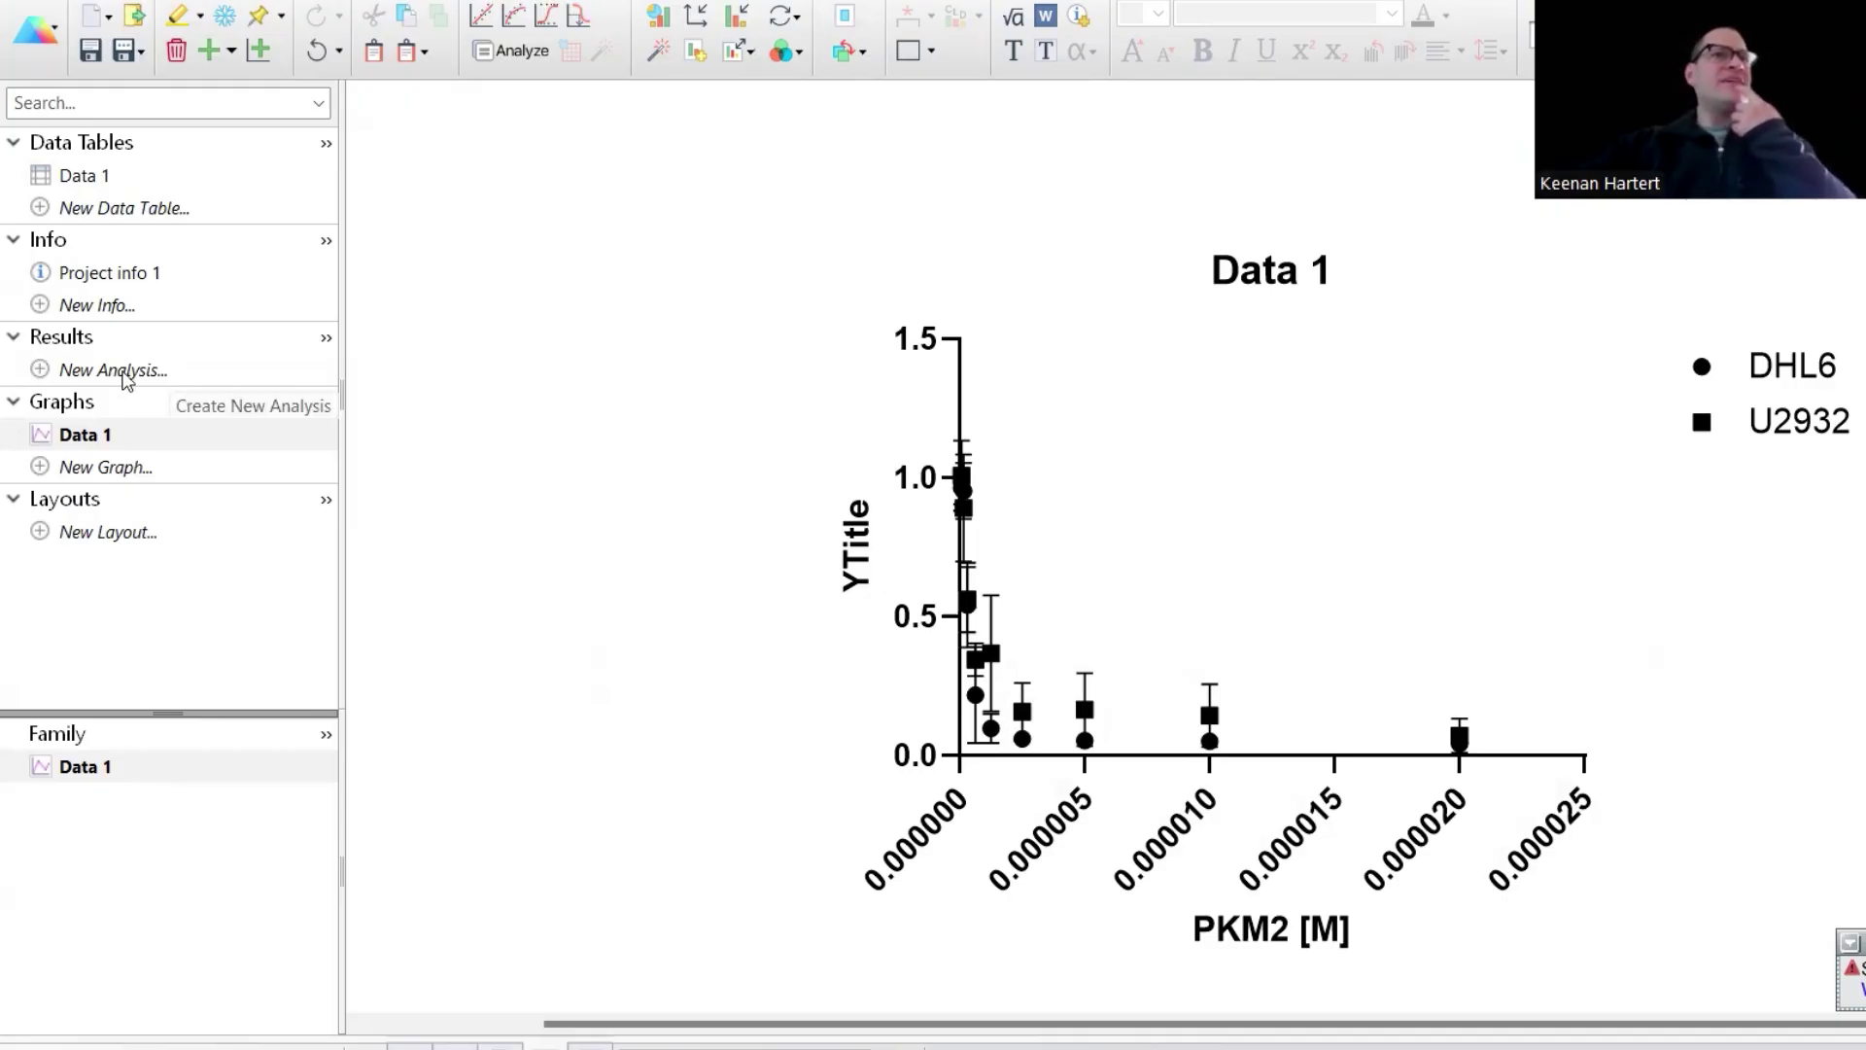
Start a new analysis and try the general Transform X functions, then cancel back.
click(124, 377)
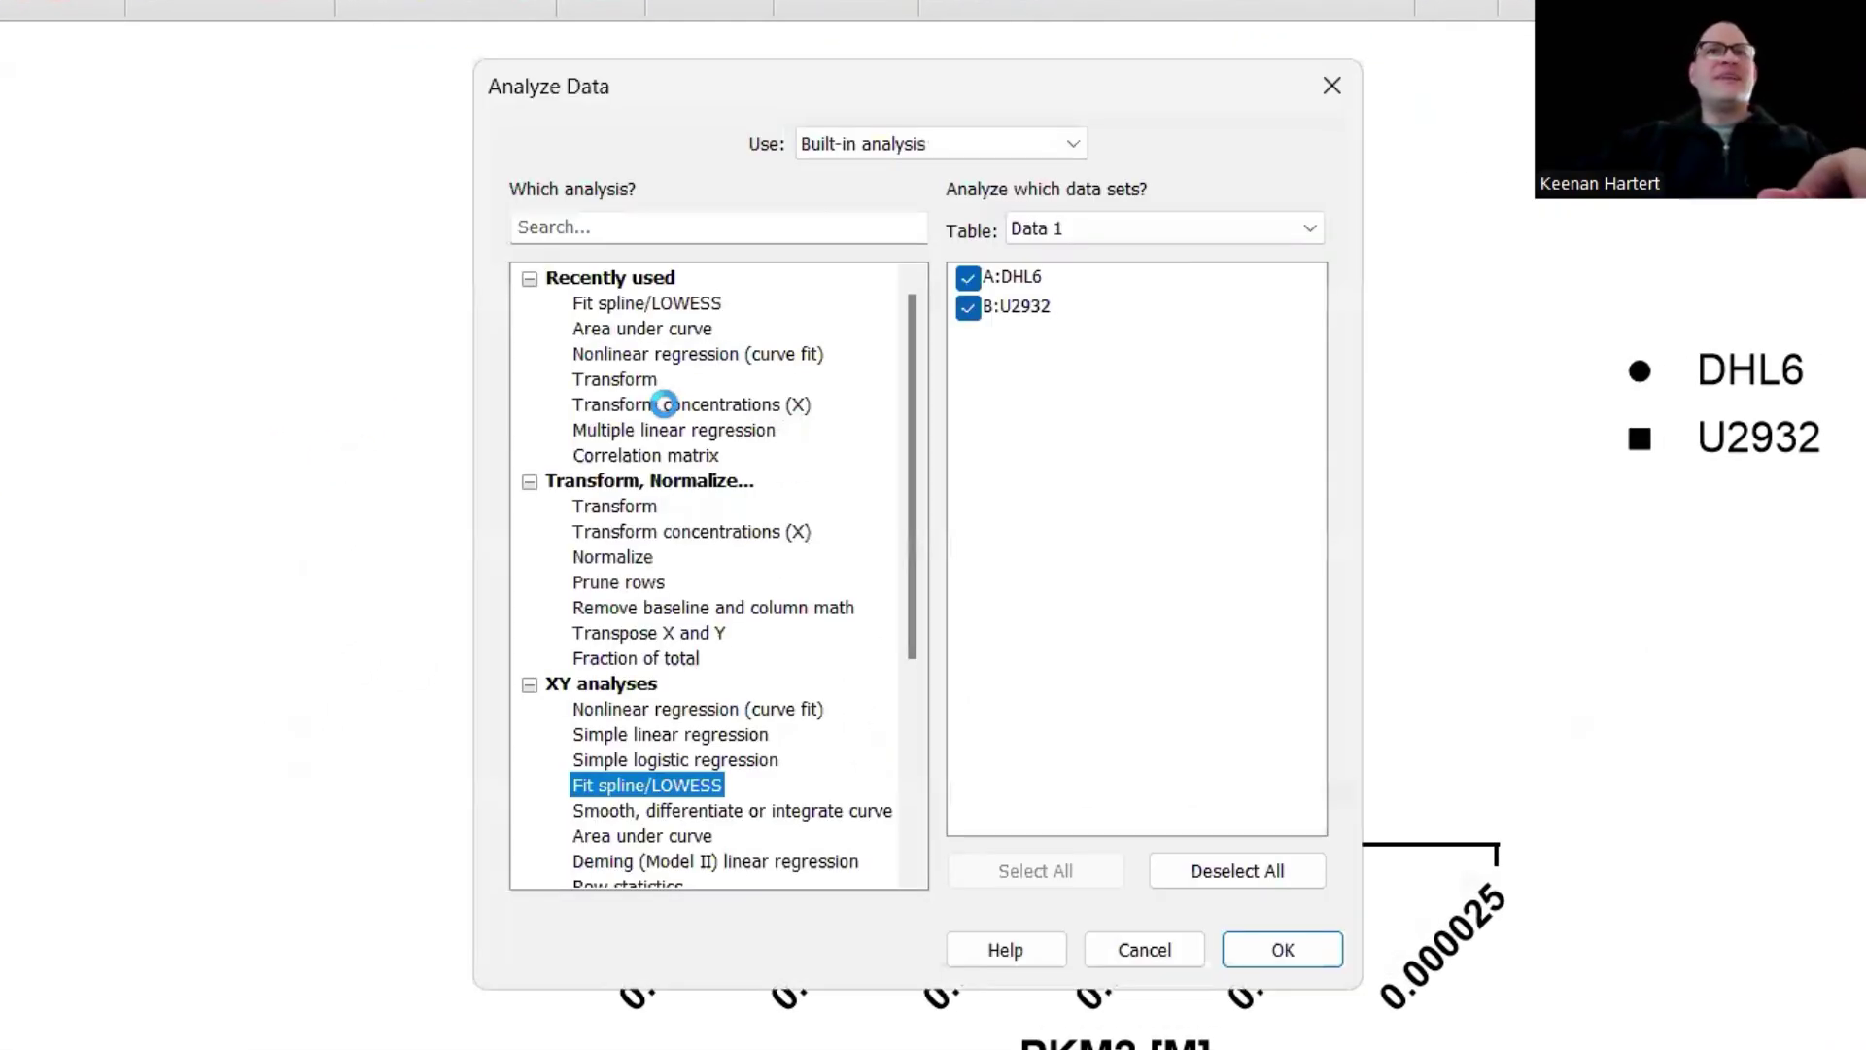
click(662, 402)
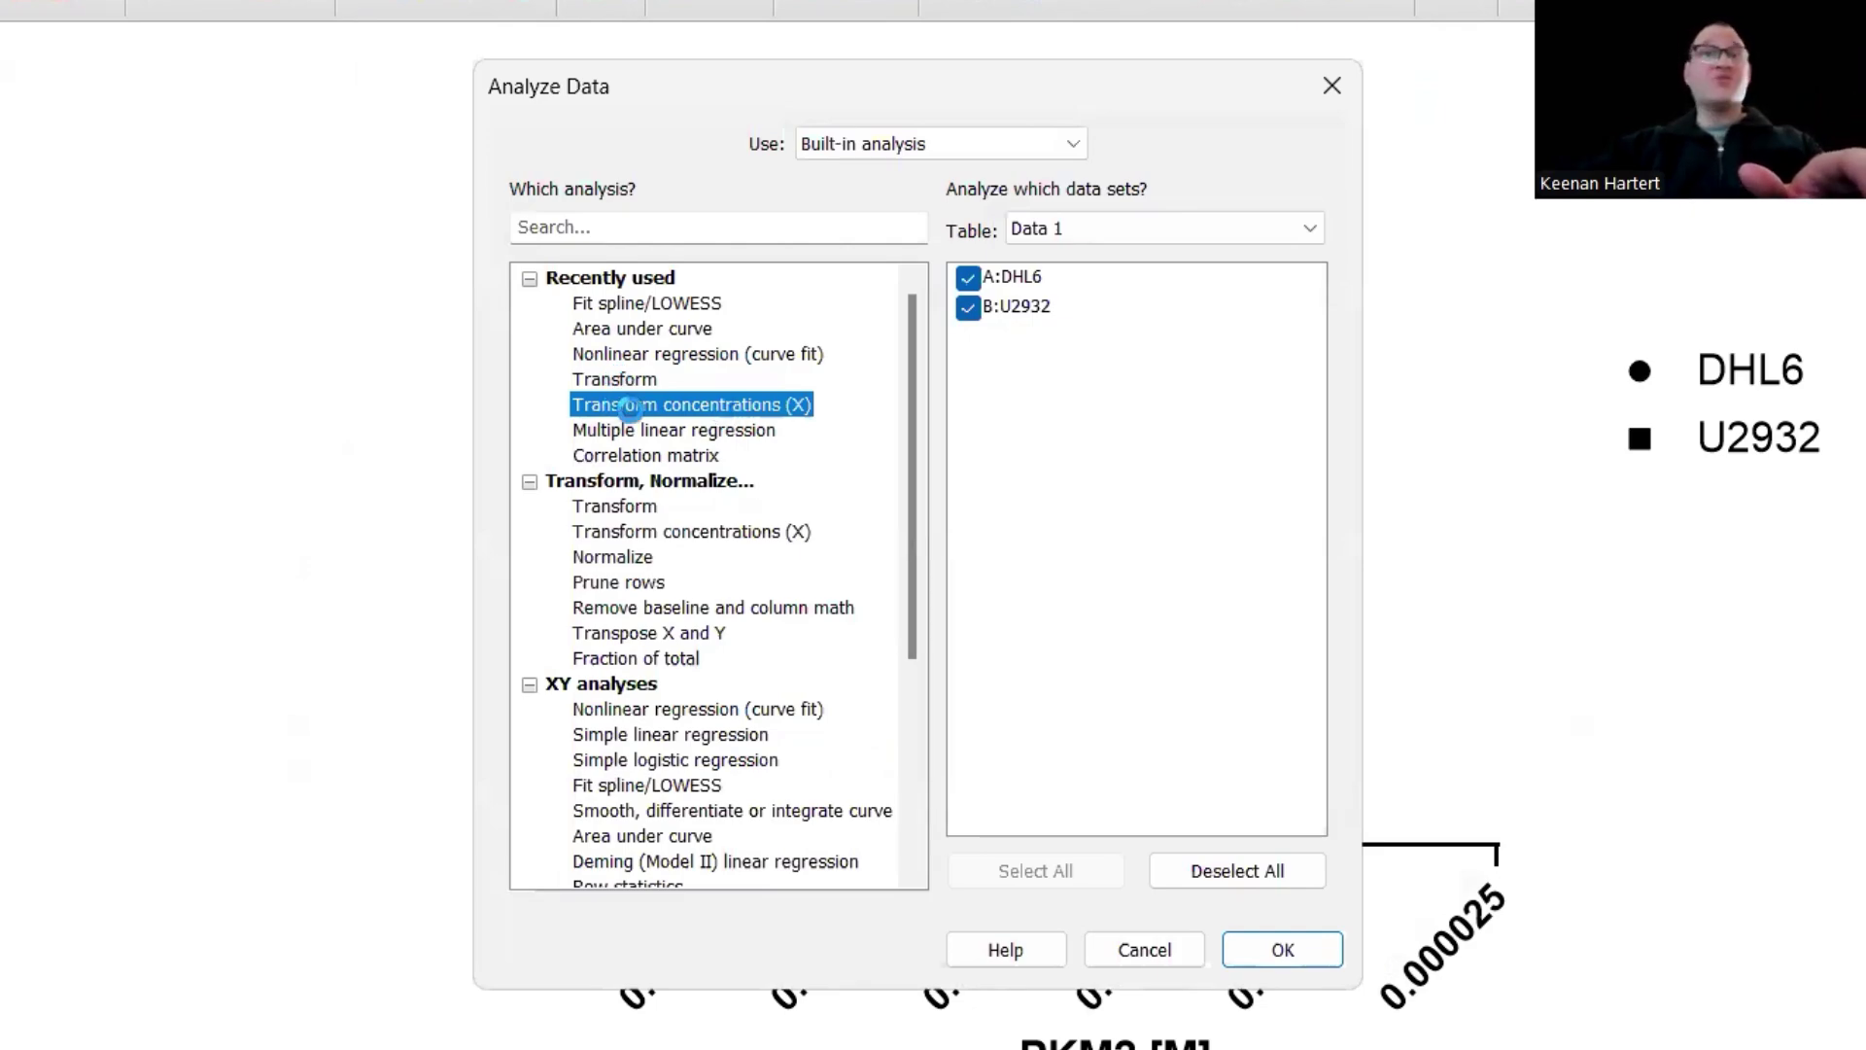
click(623, 379)
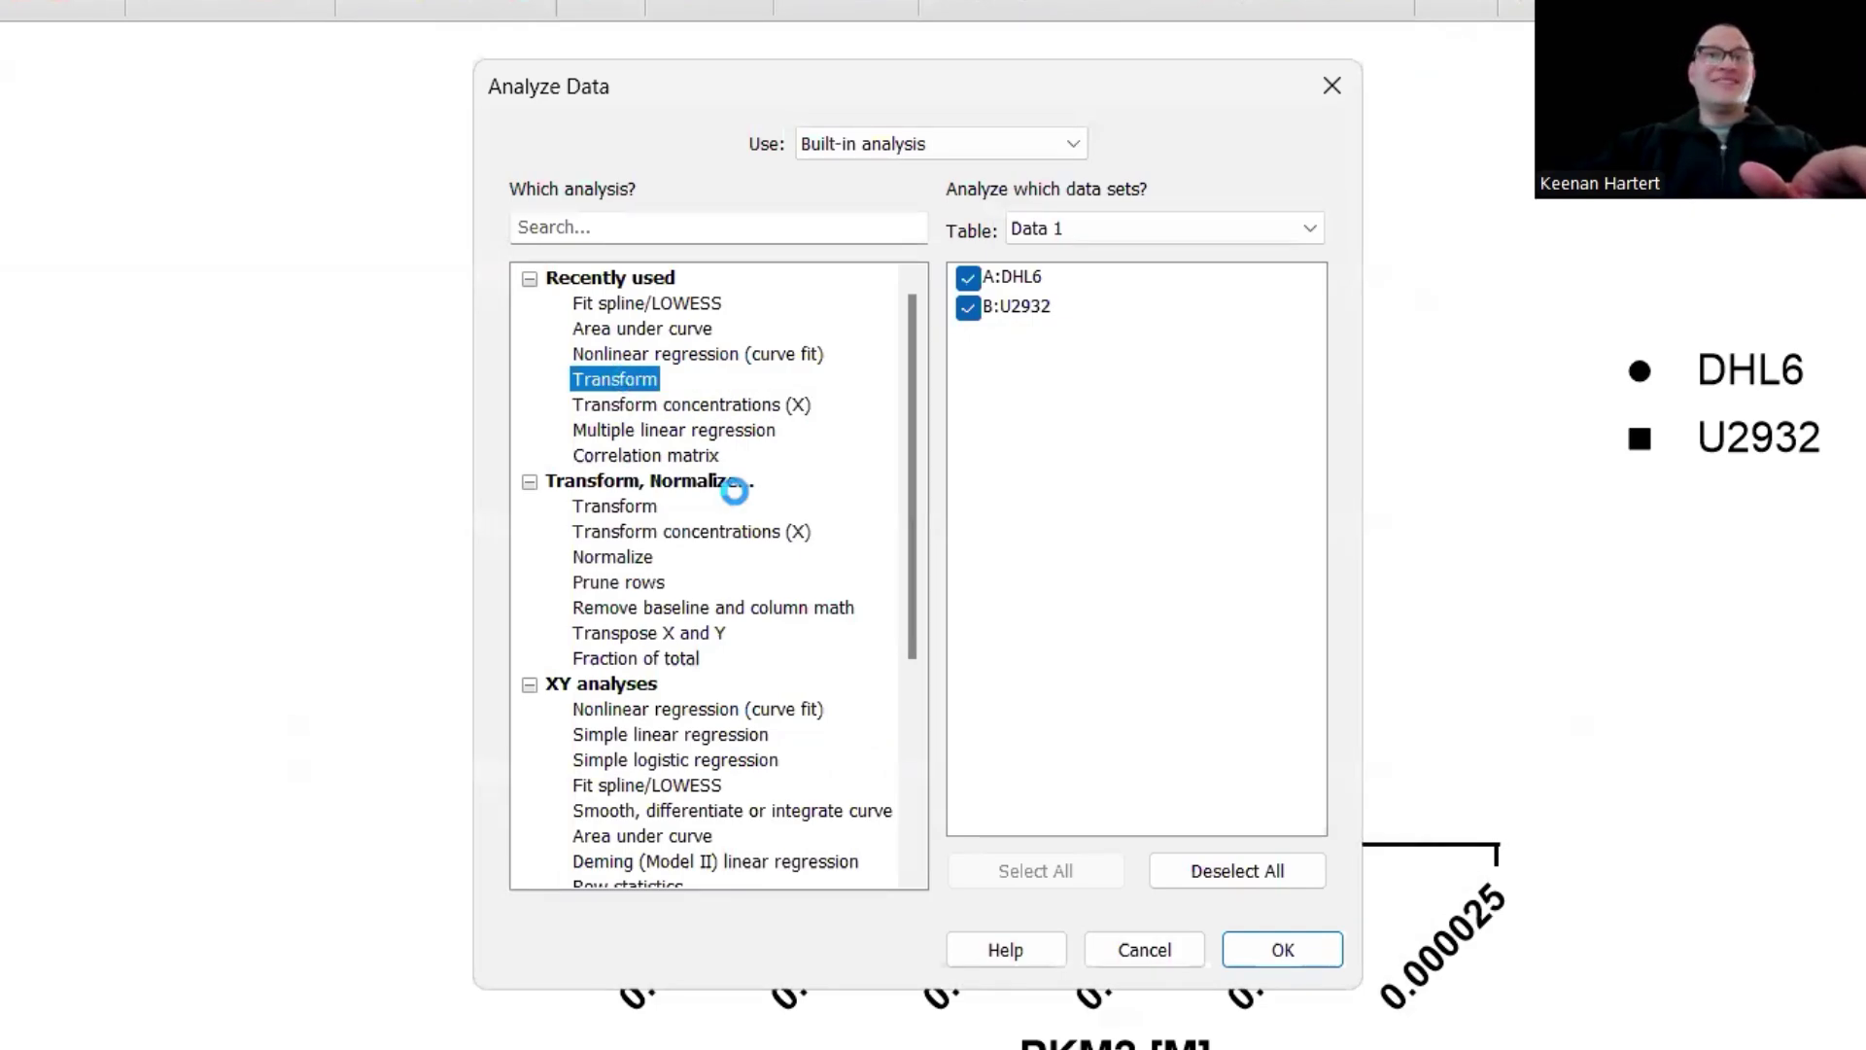
key(Return)
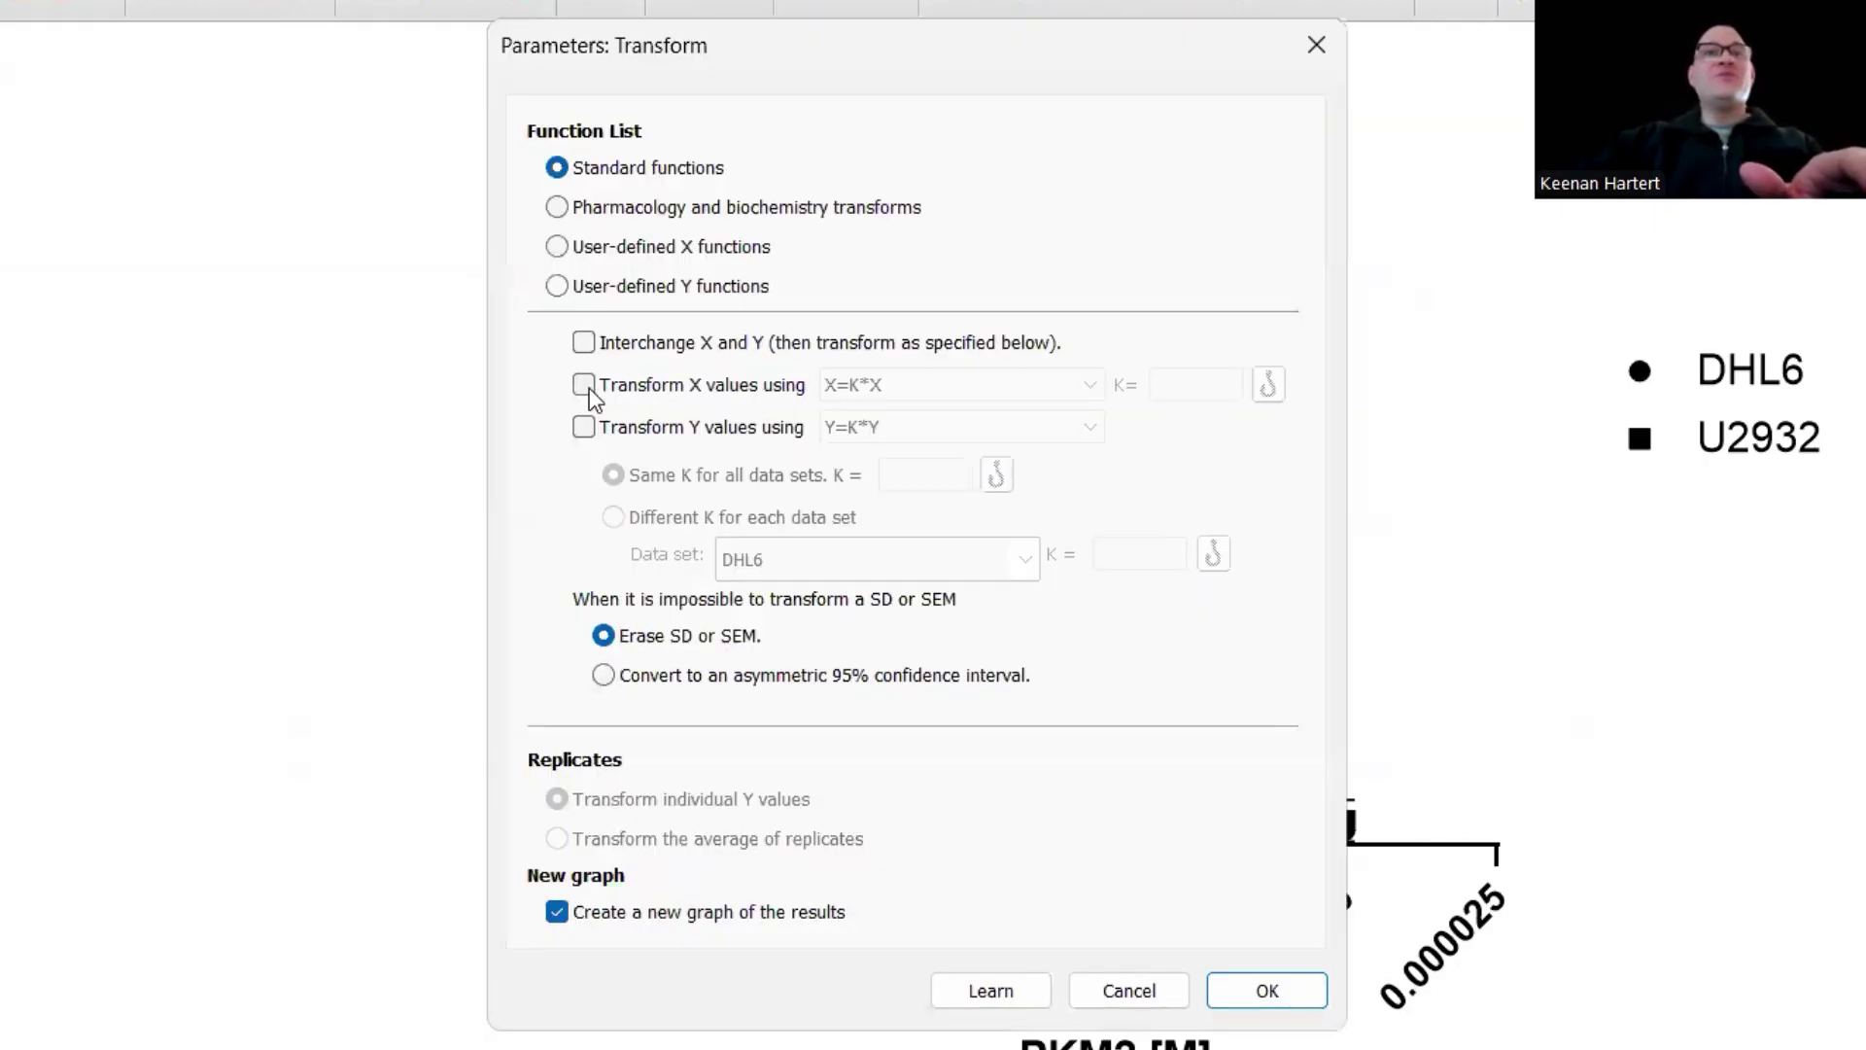
click(583, 385)
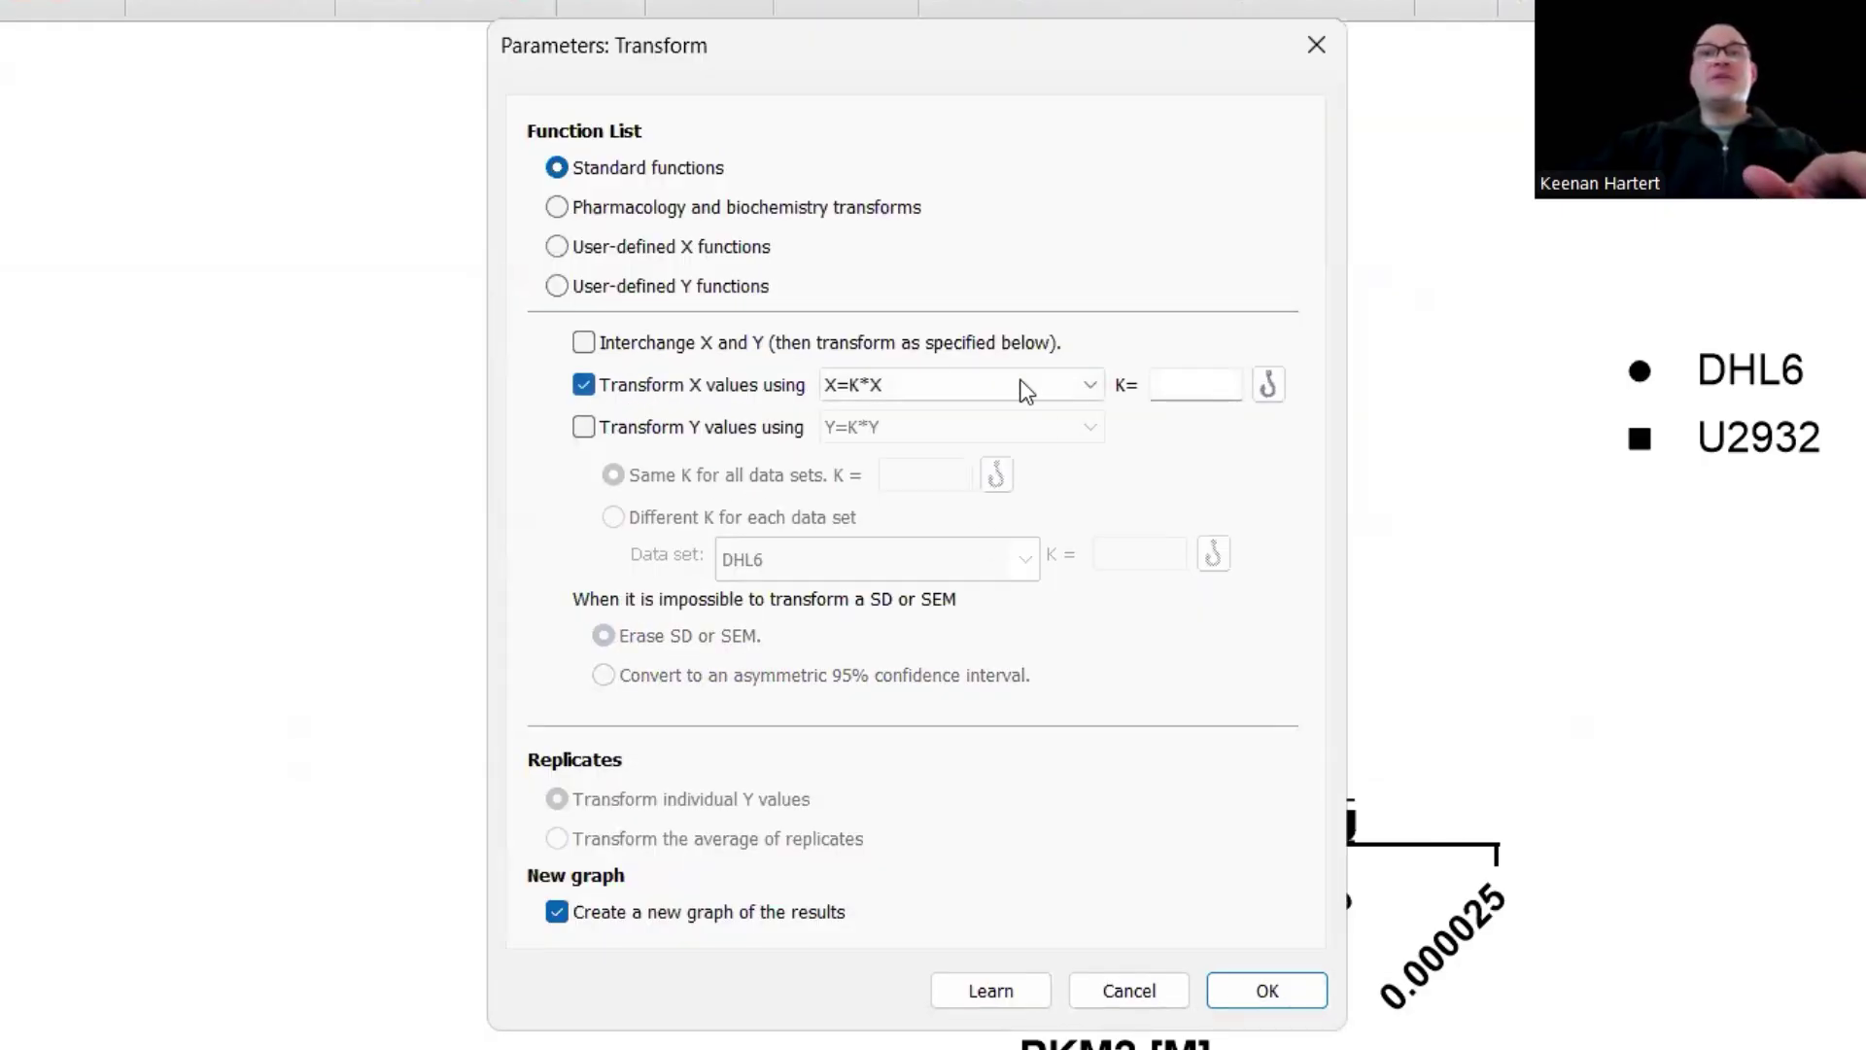
click(934, 387)
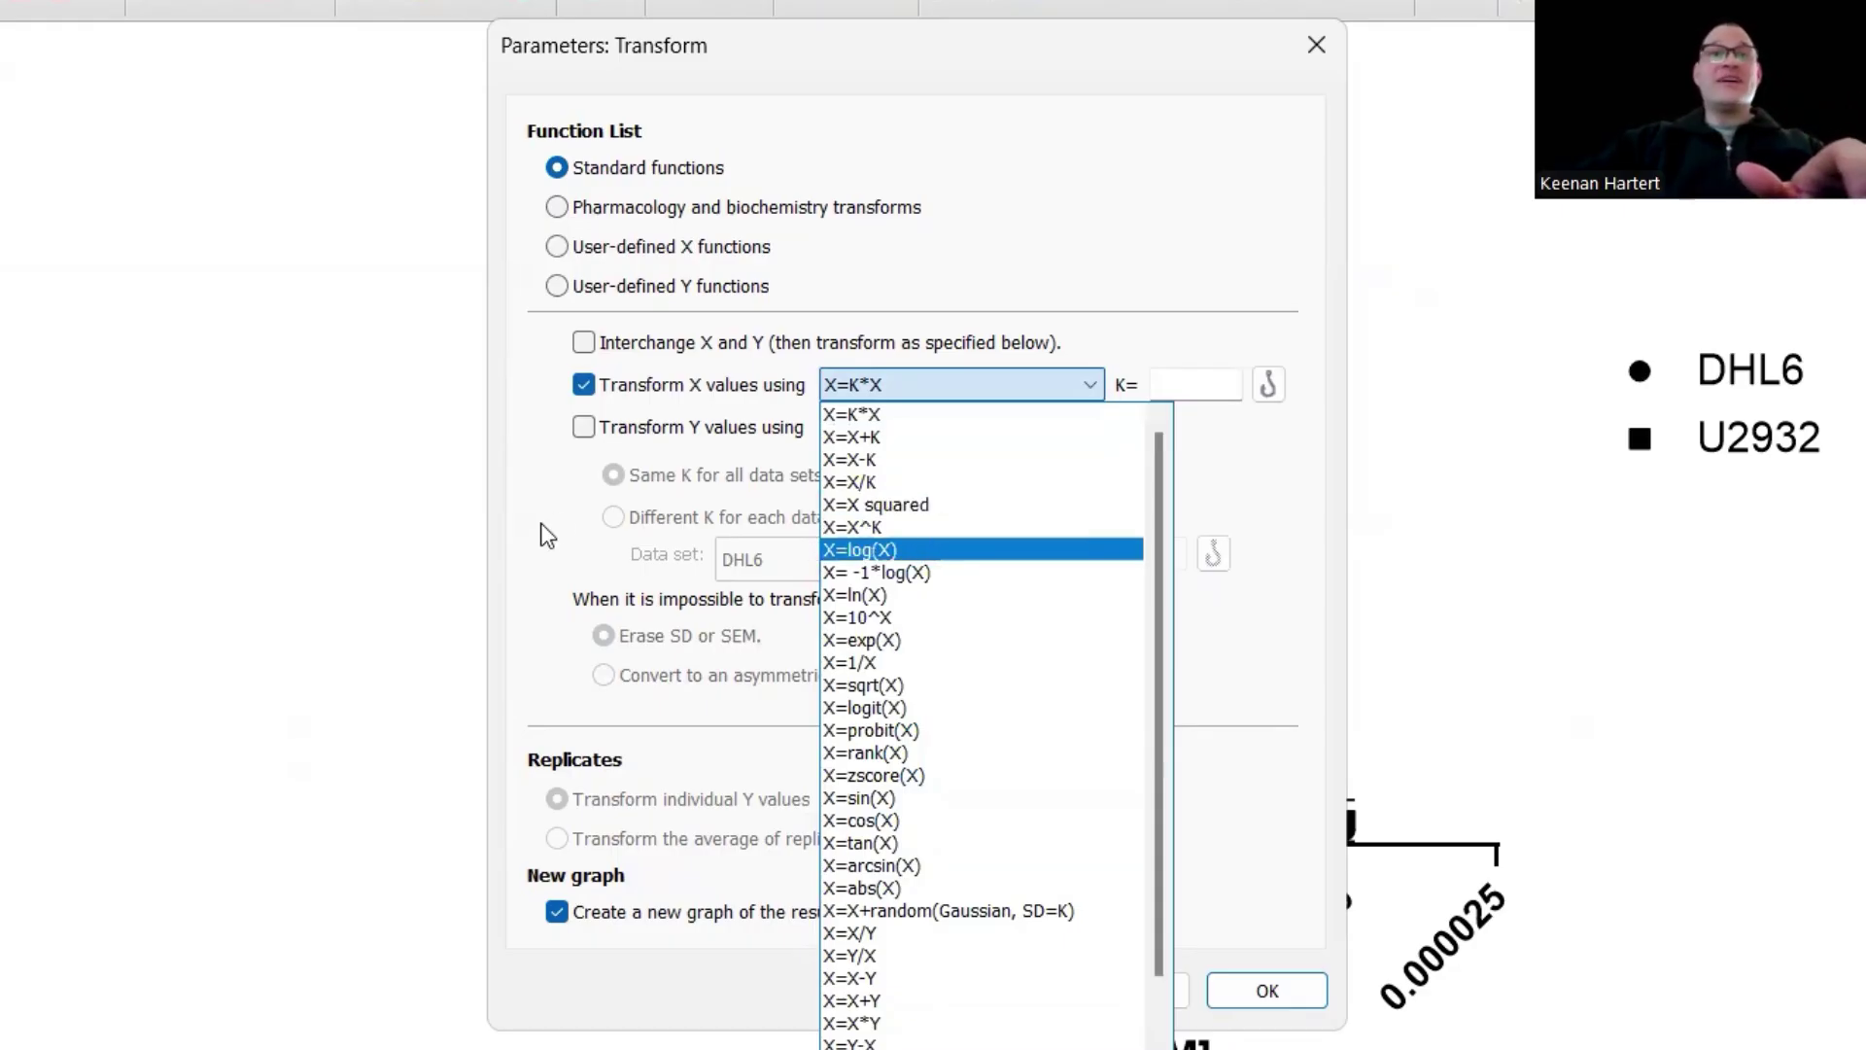
key(Escape)
click(1125, 991)
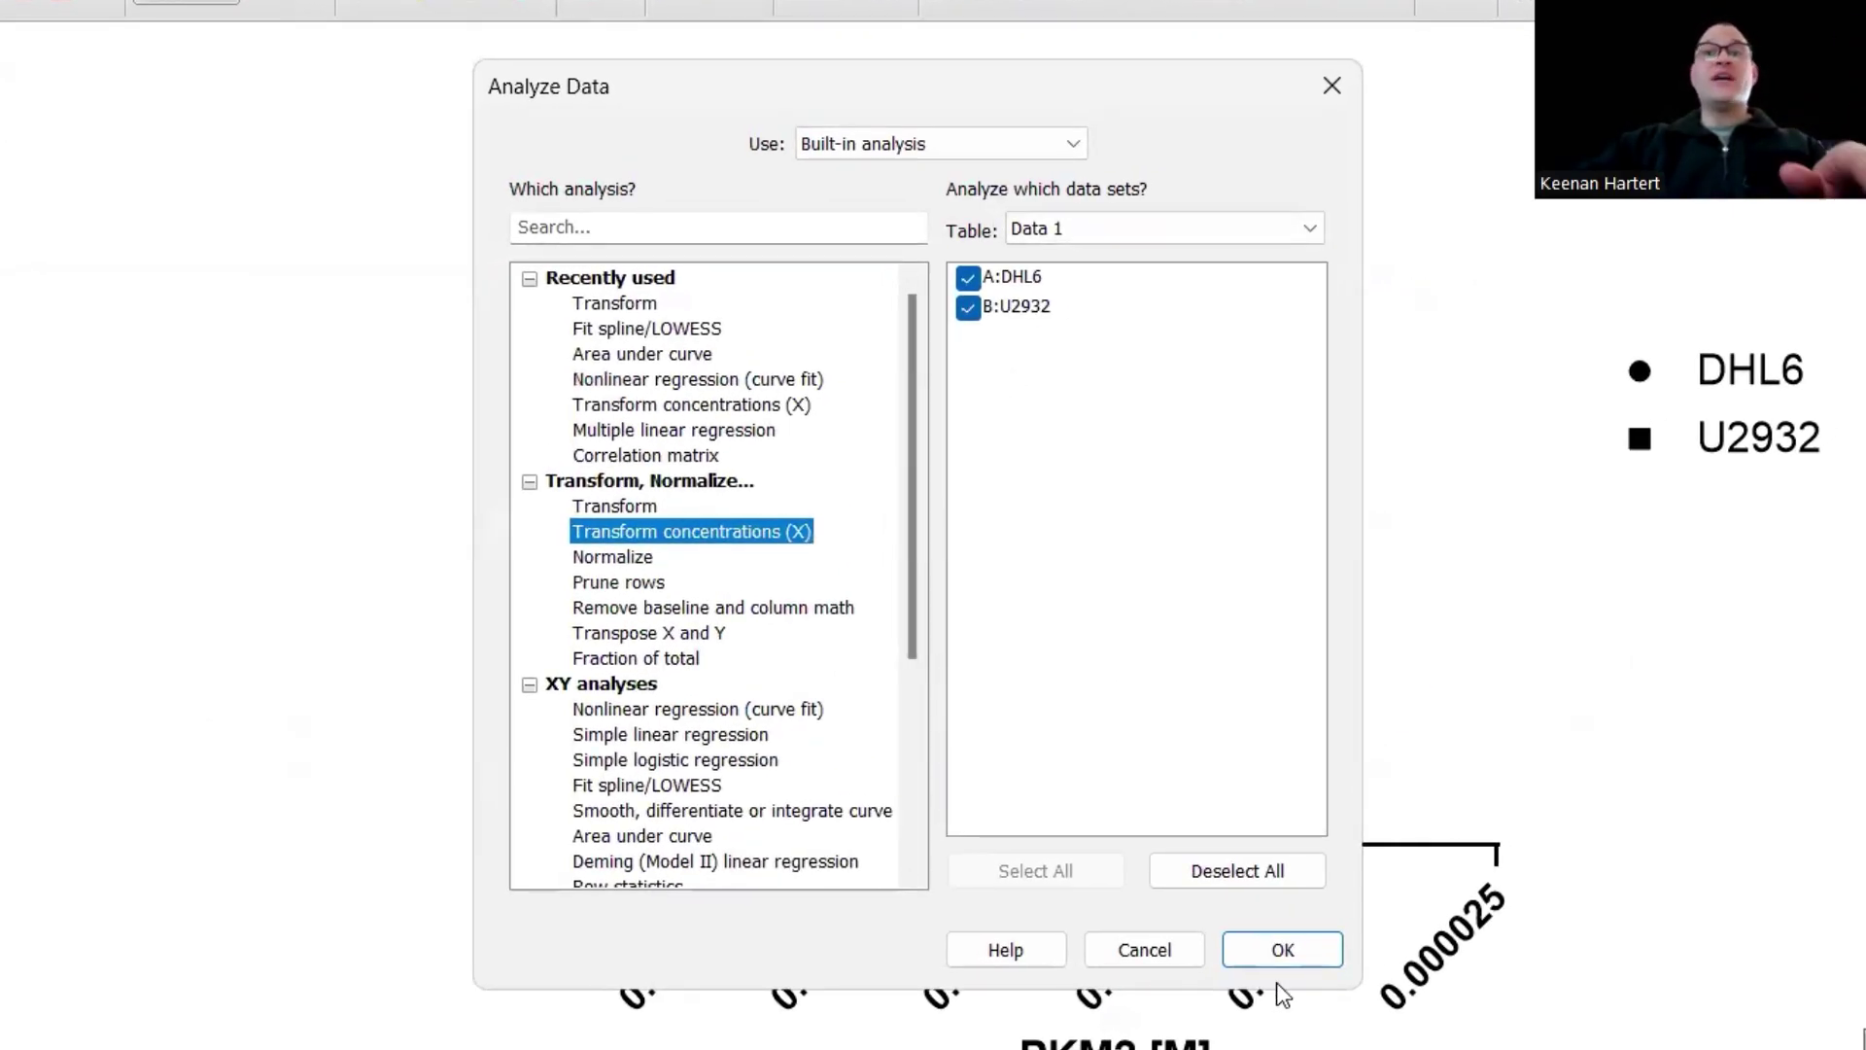
Transform the PKM2 concentrations to log10 (common) logarithms.
click(1283, 951)
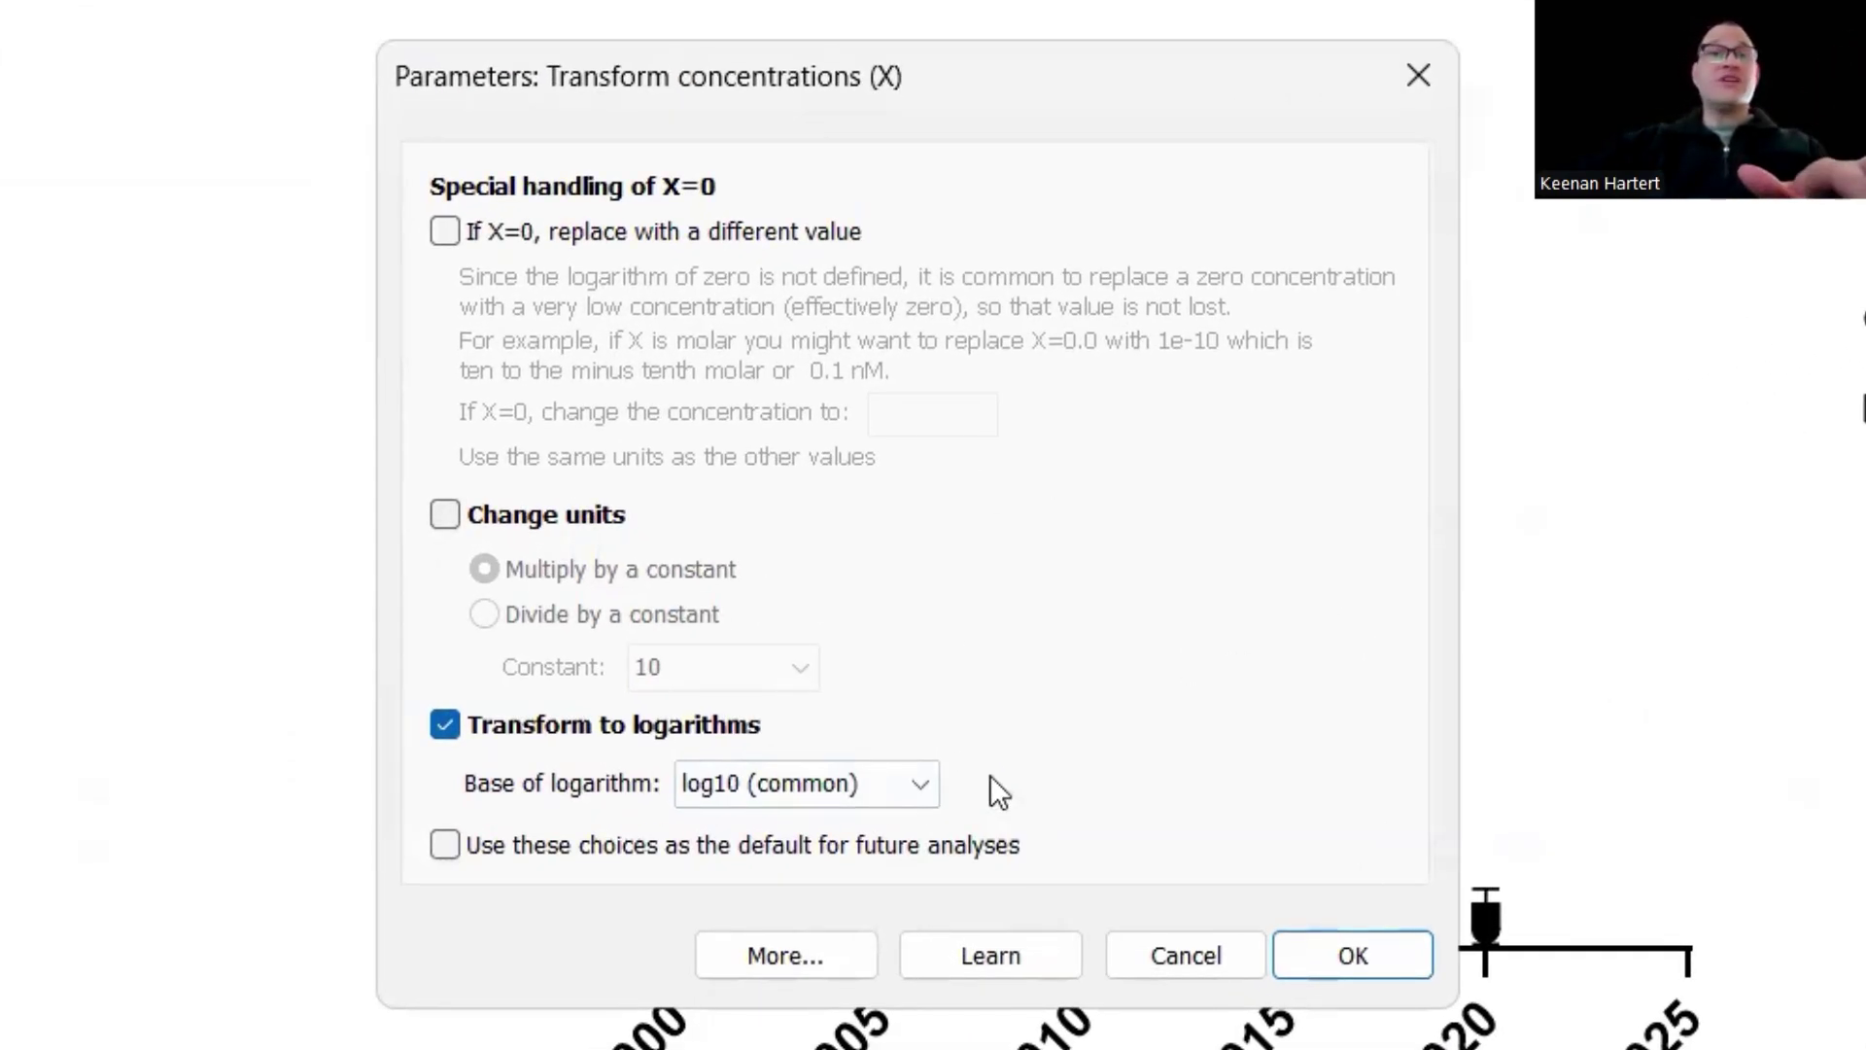
click(843, 797)
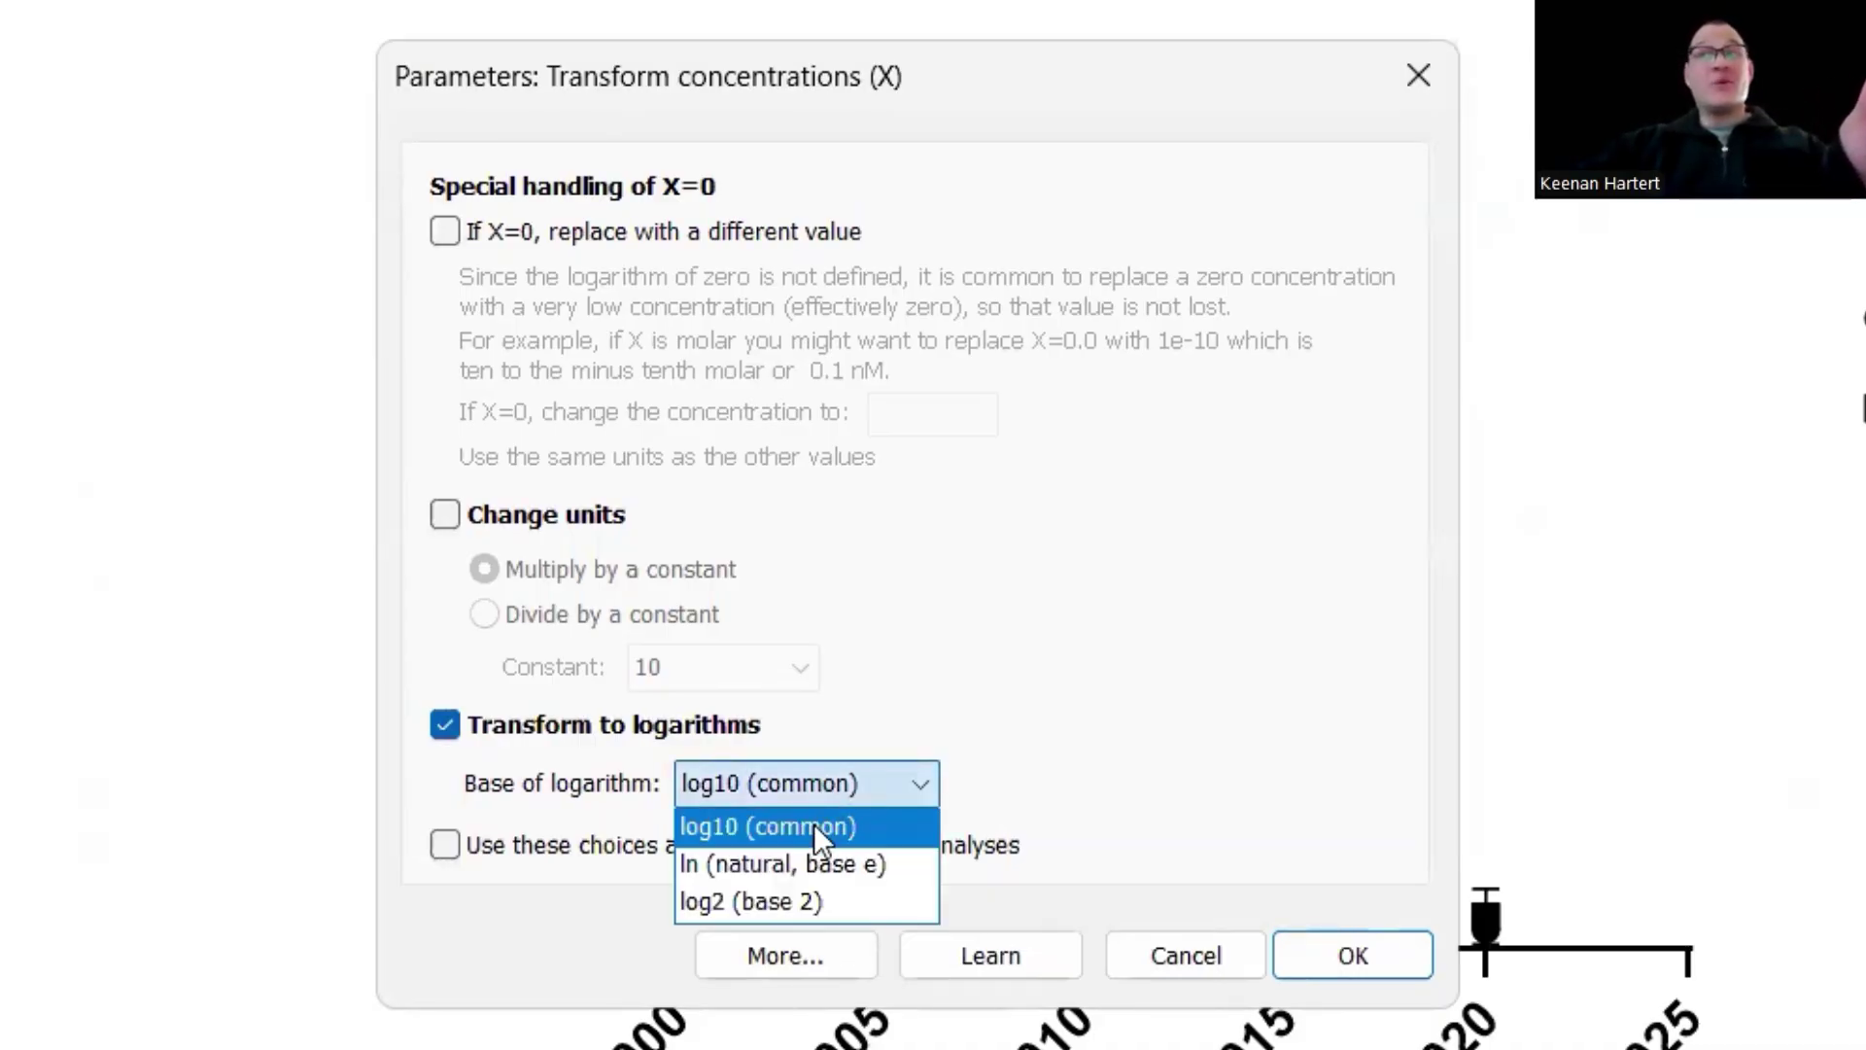
click(813, 824)
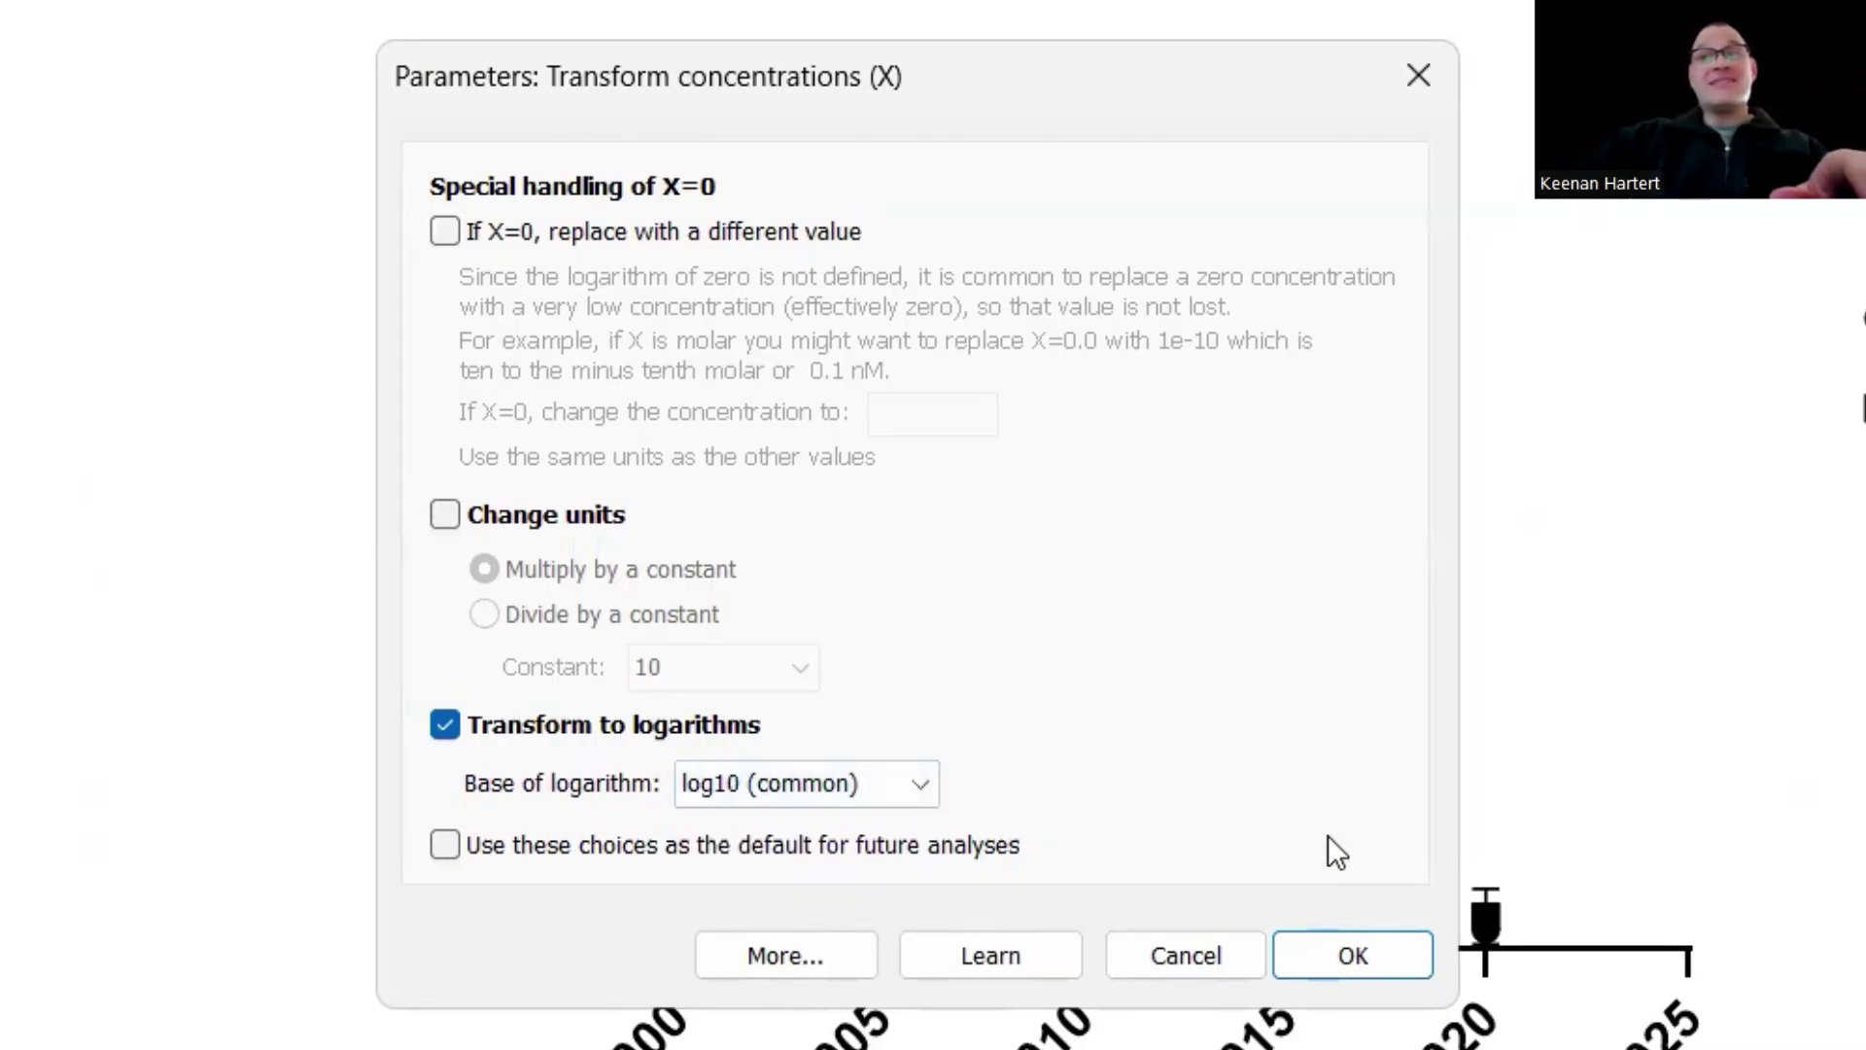
click(1333, 955)
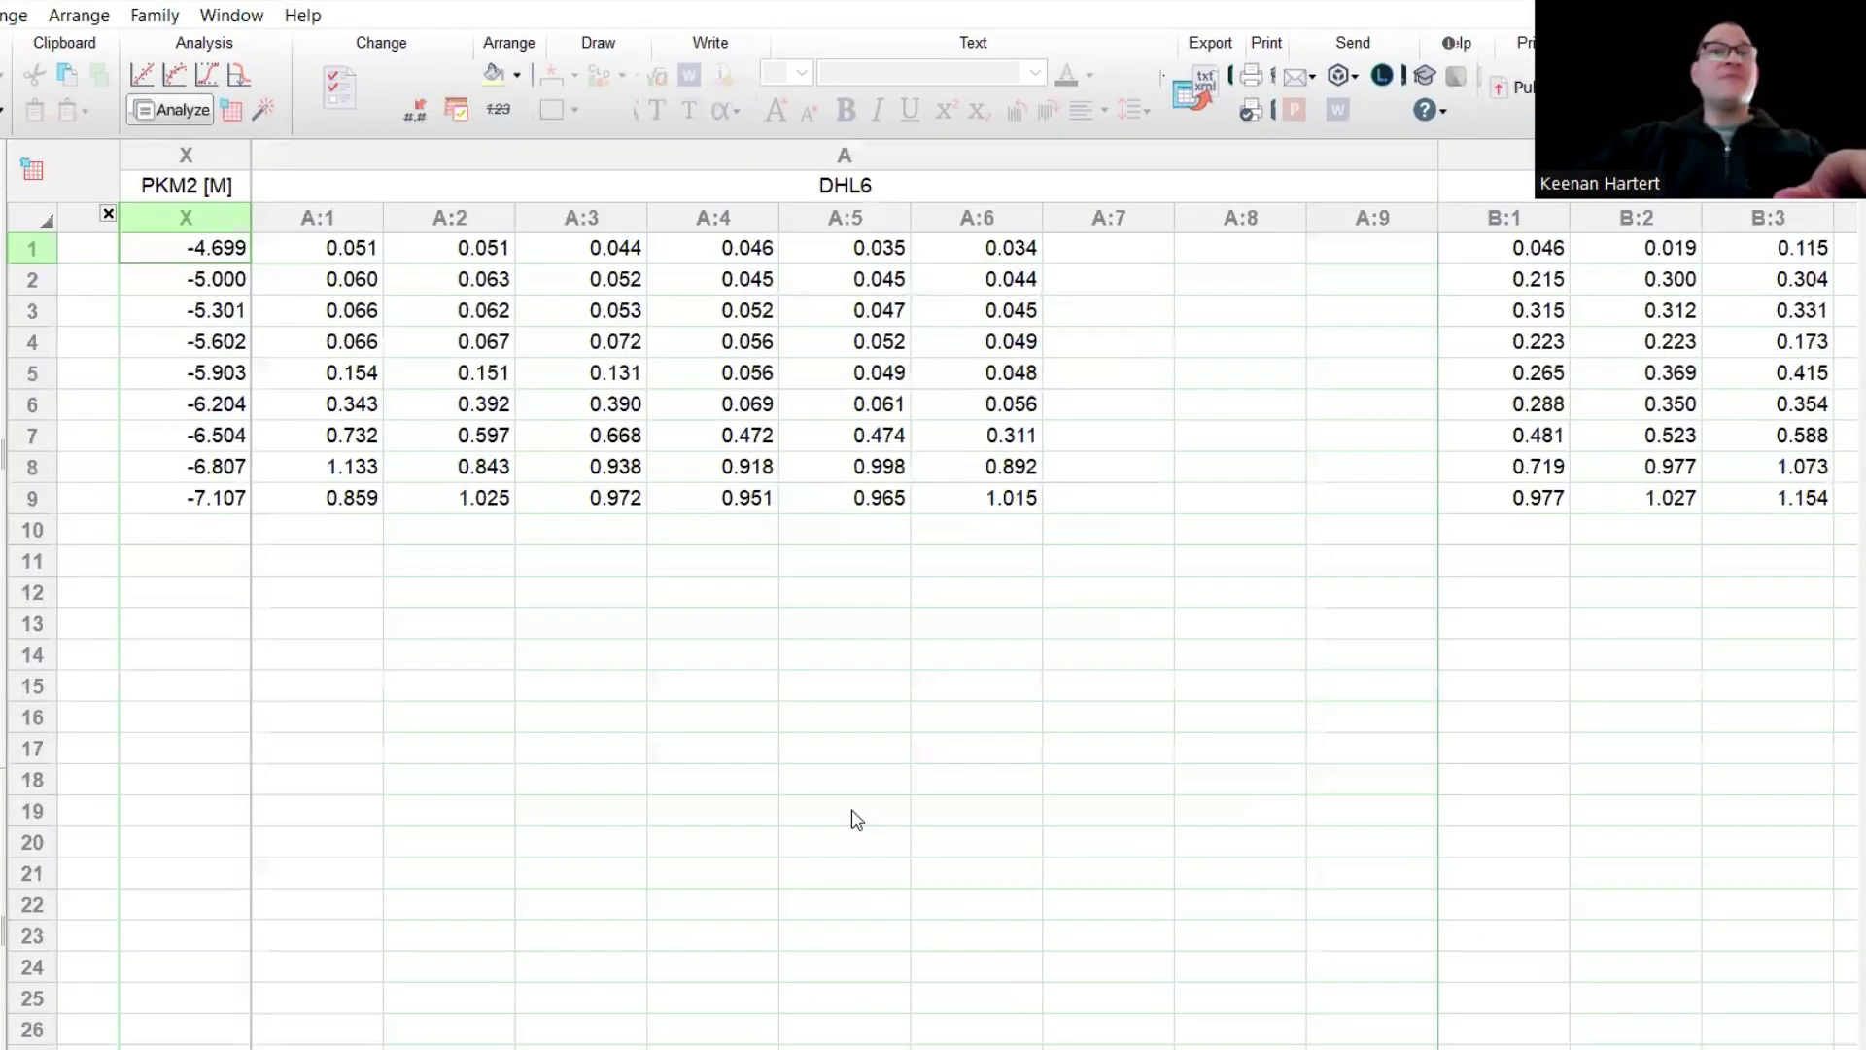
Select the log X values (-4.699 to -7.107) and DHL6 replicates, then return to Data 1 graph.
click(873, 723)
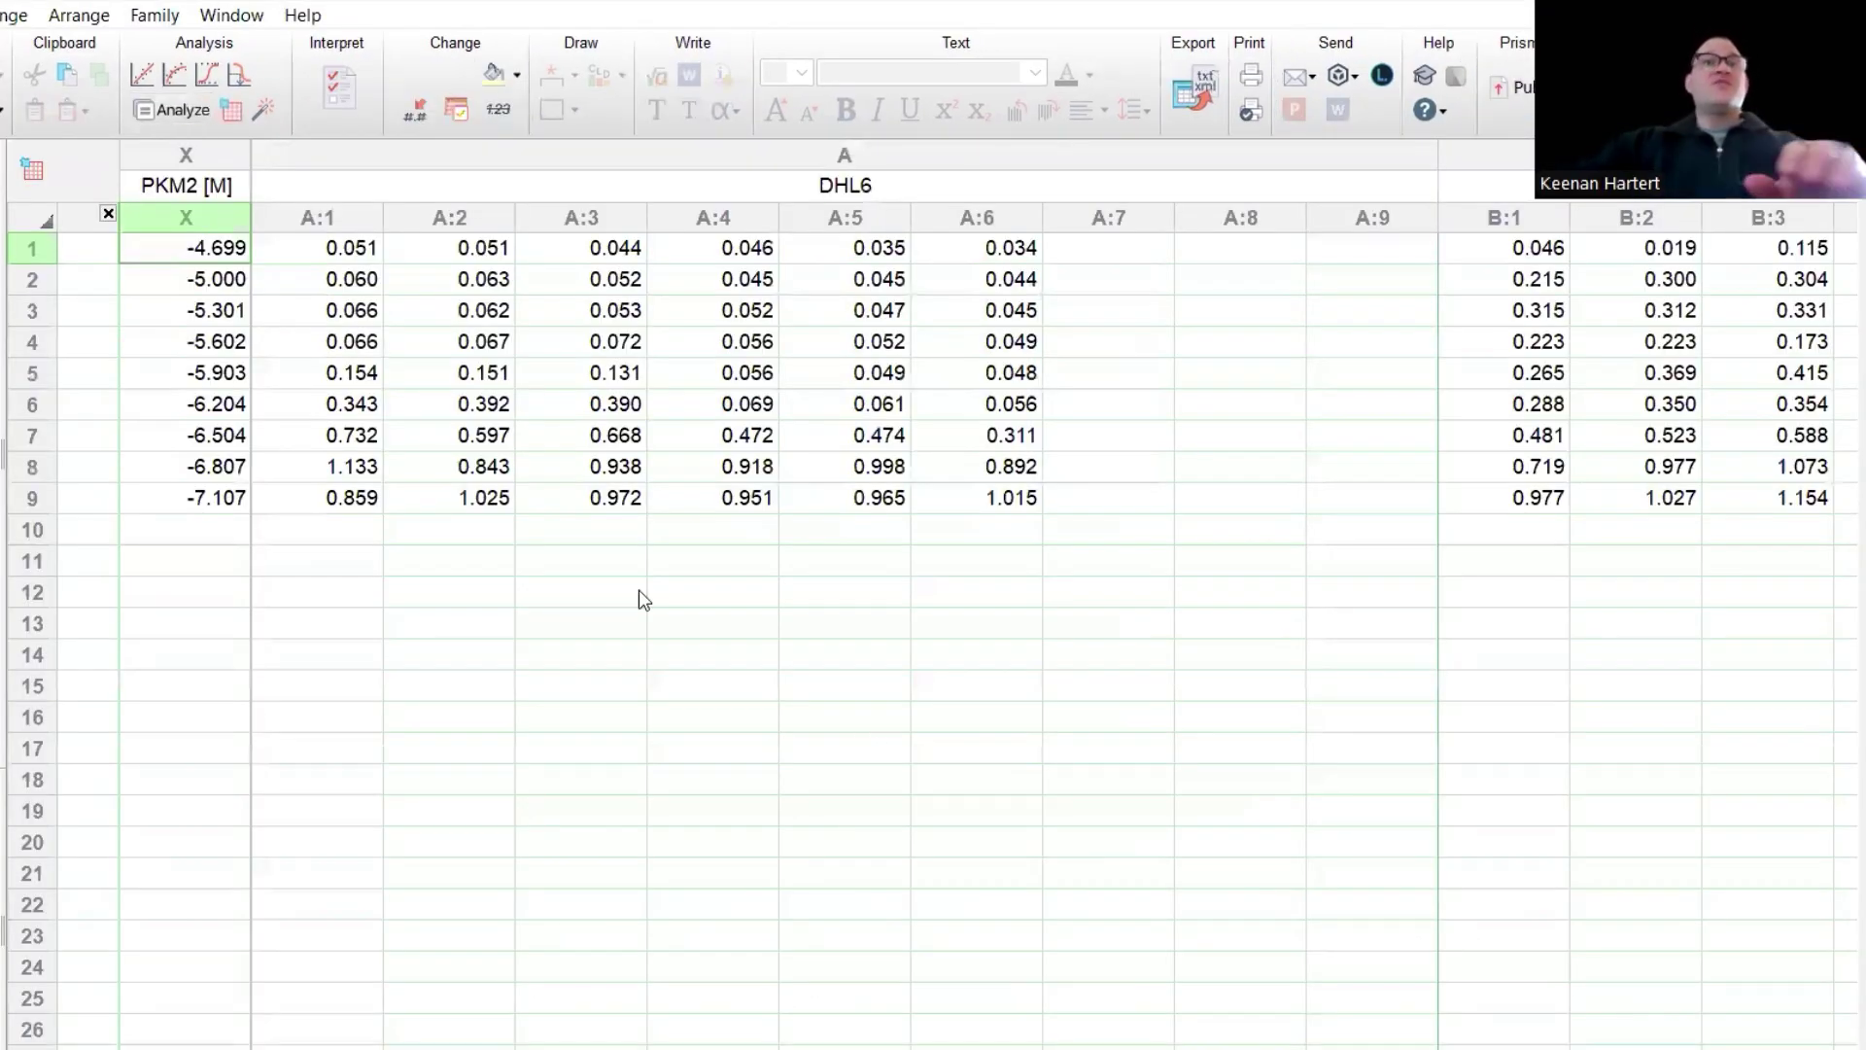
drag(181, 249, 158, 492)
drag(1004, 501, 312, 245)
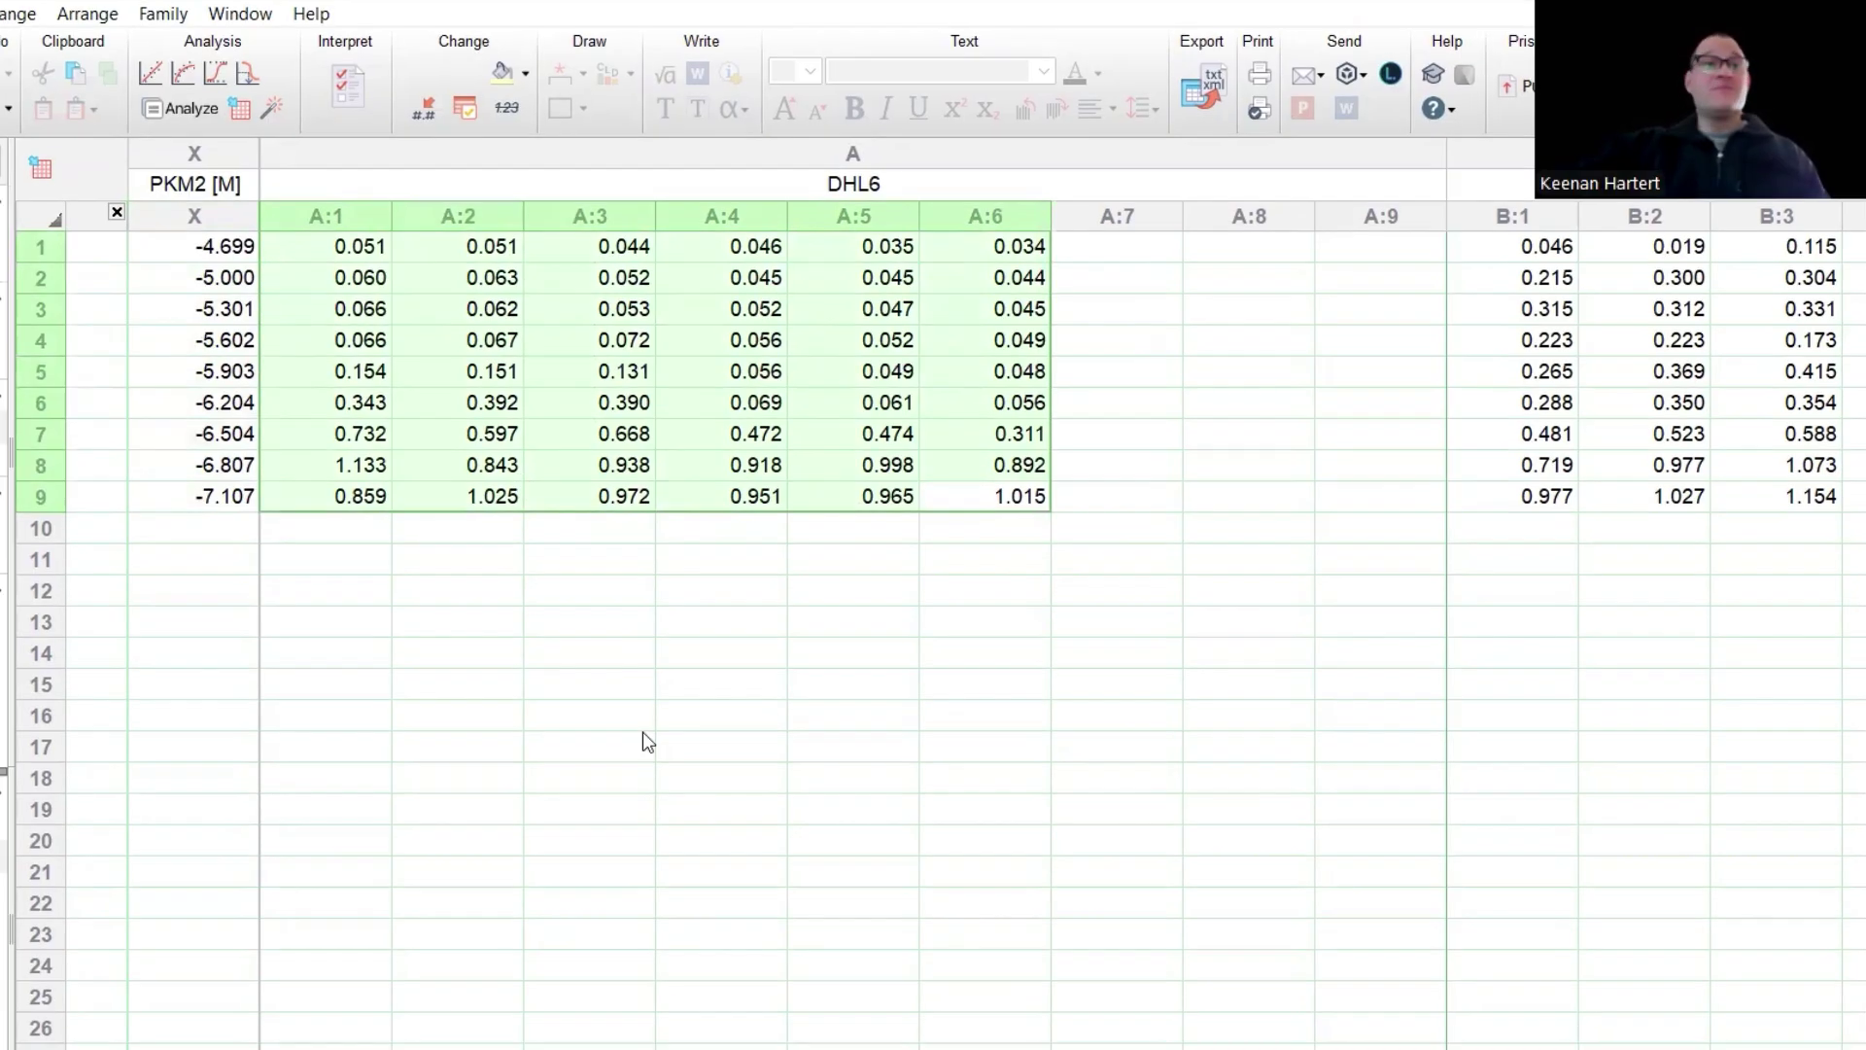
click(713, 733)
click(84, 467)
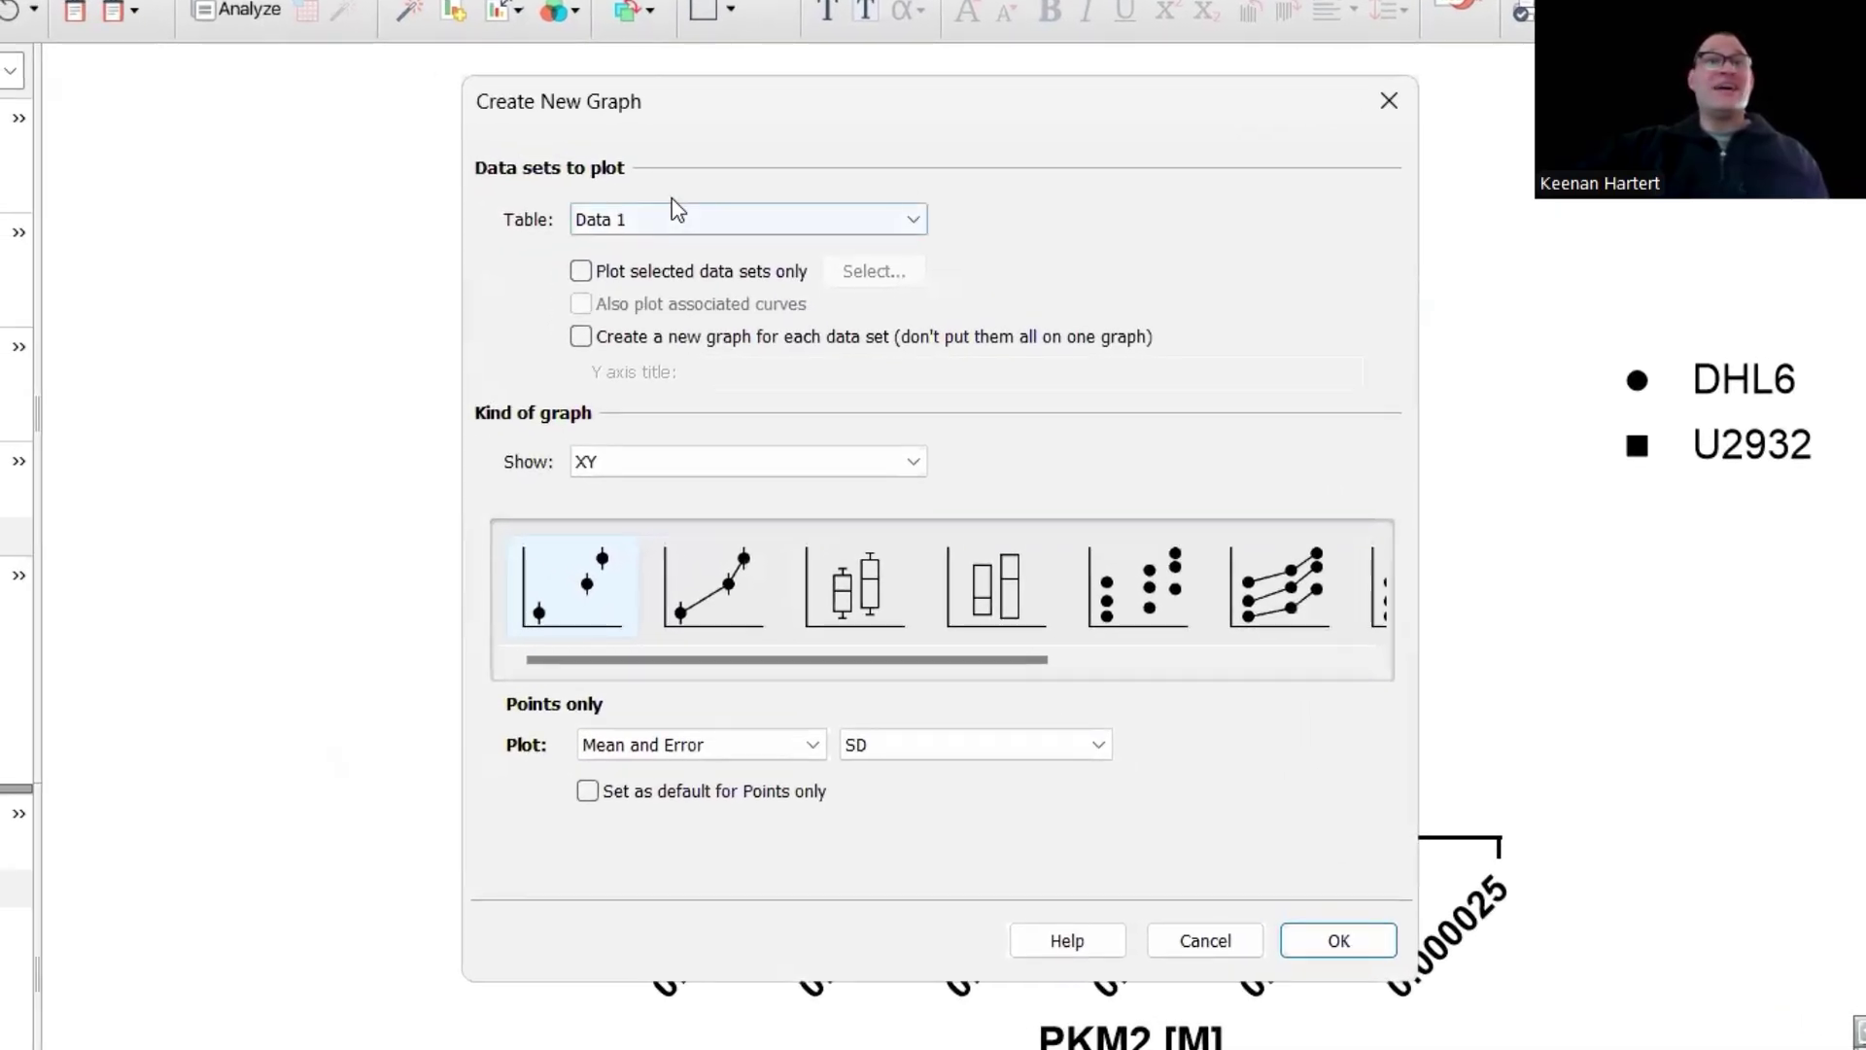
Graph the Transform X of Data 1 table as means with SD error bars.
click(669, 219)
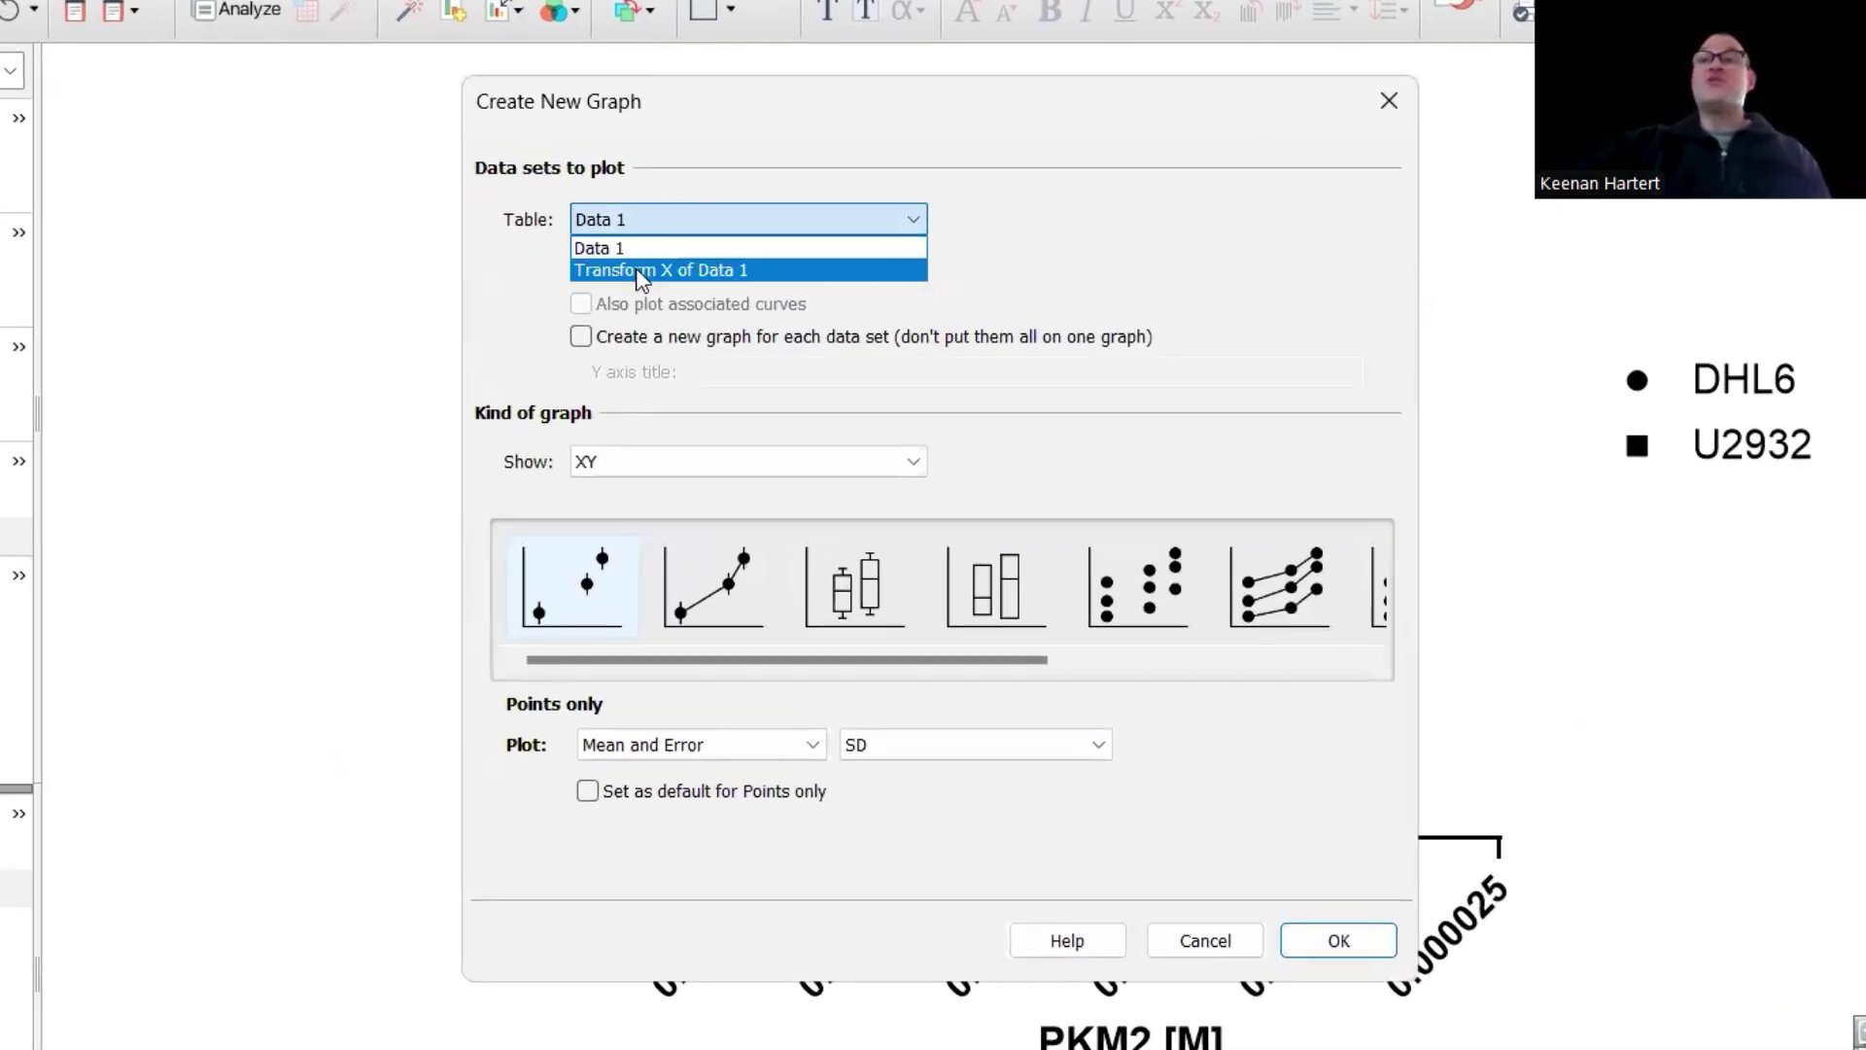
click(641, 272)
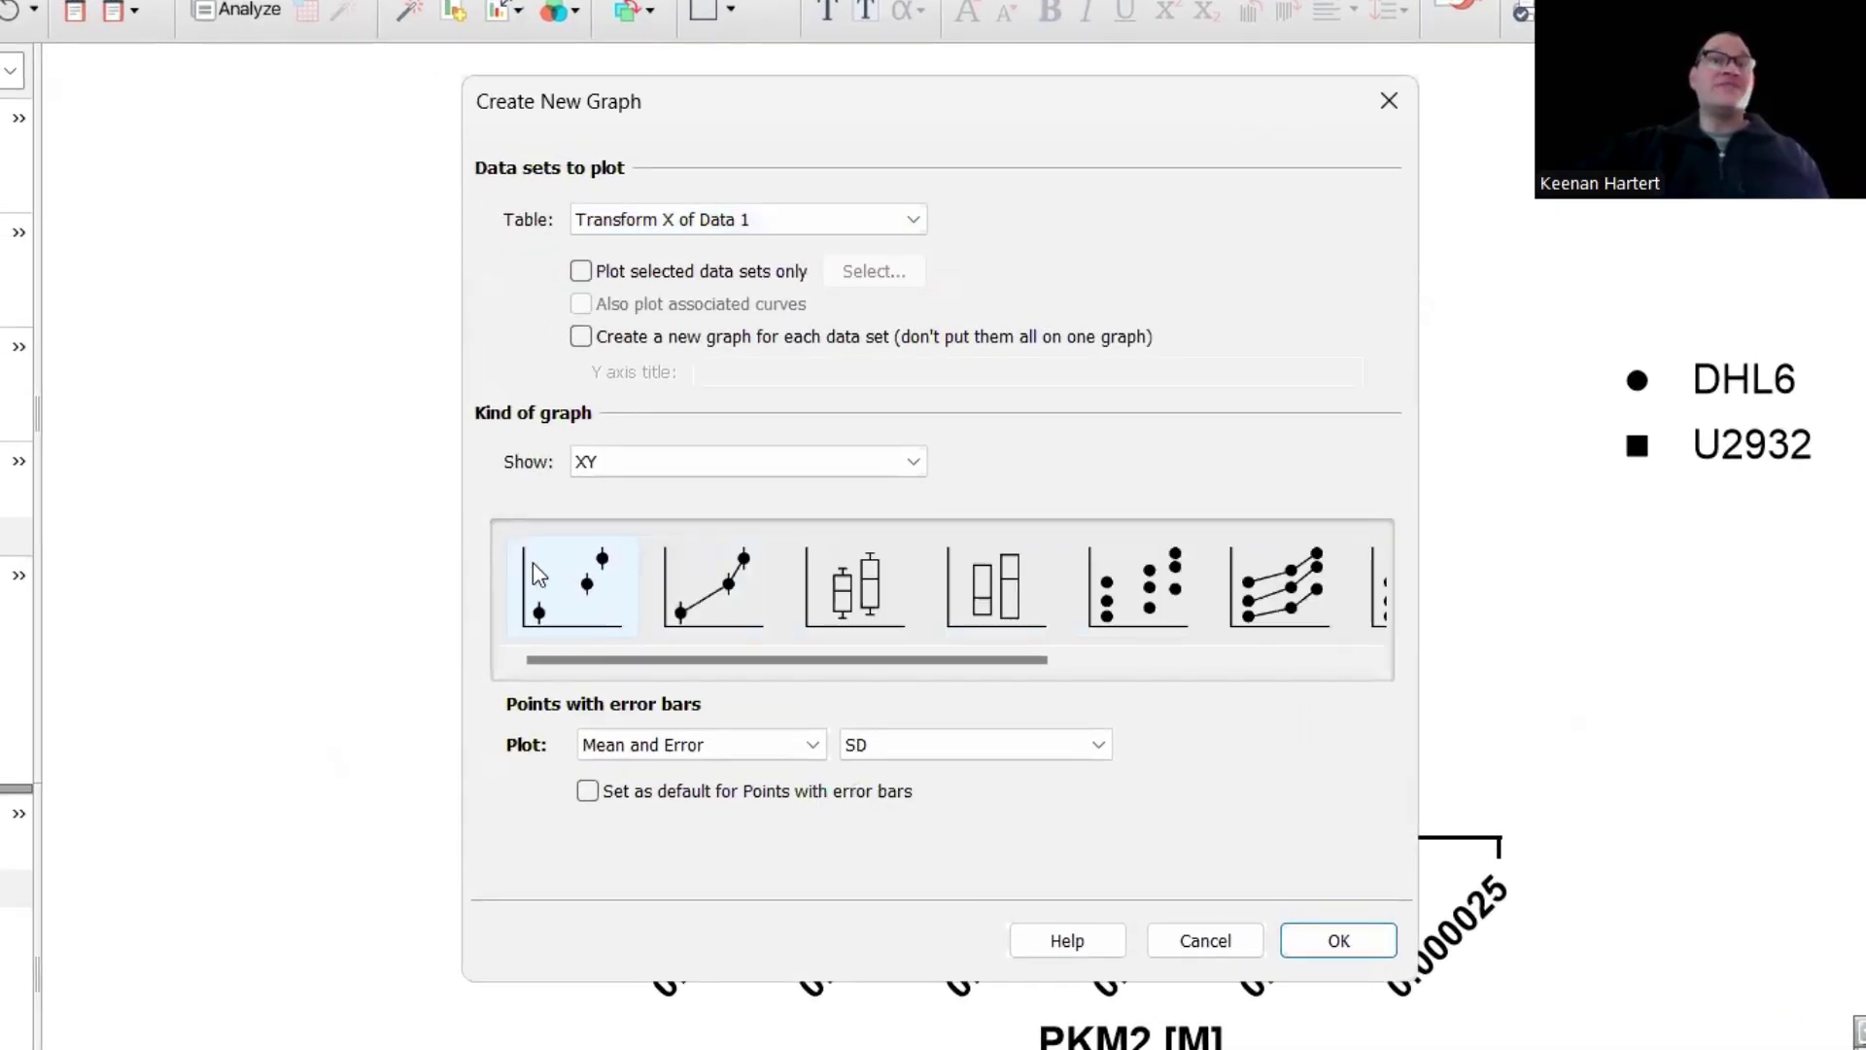
click(685, 748)
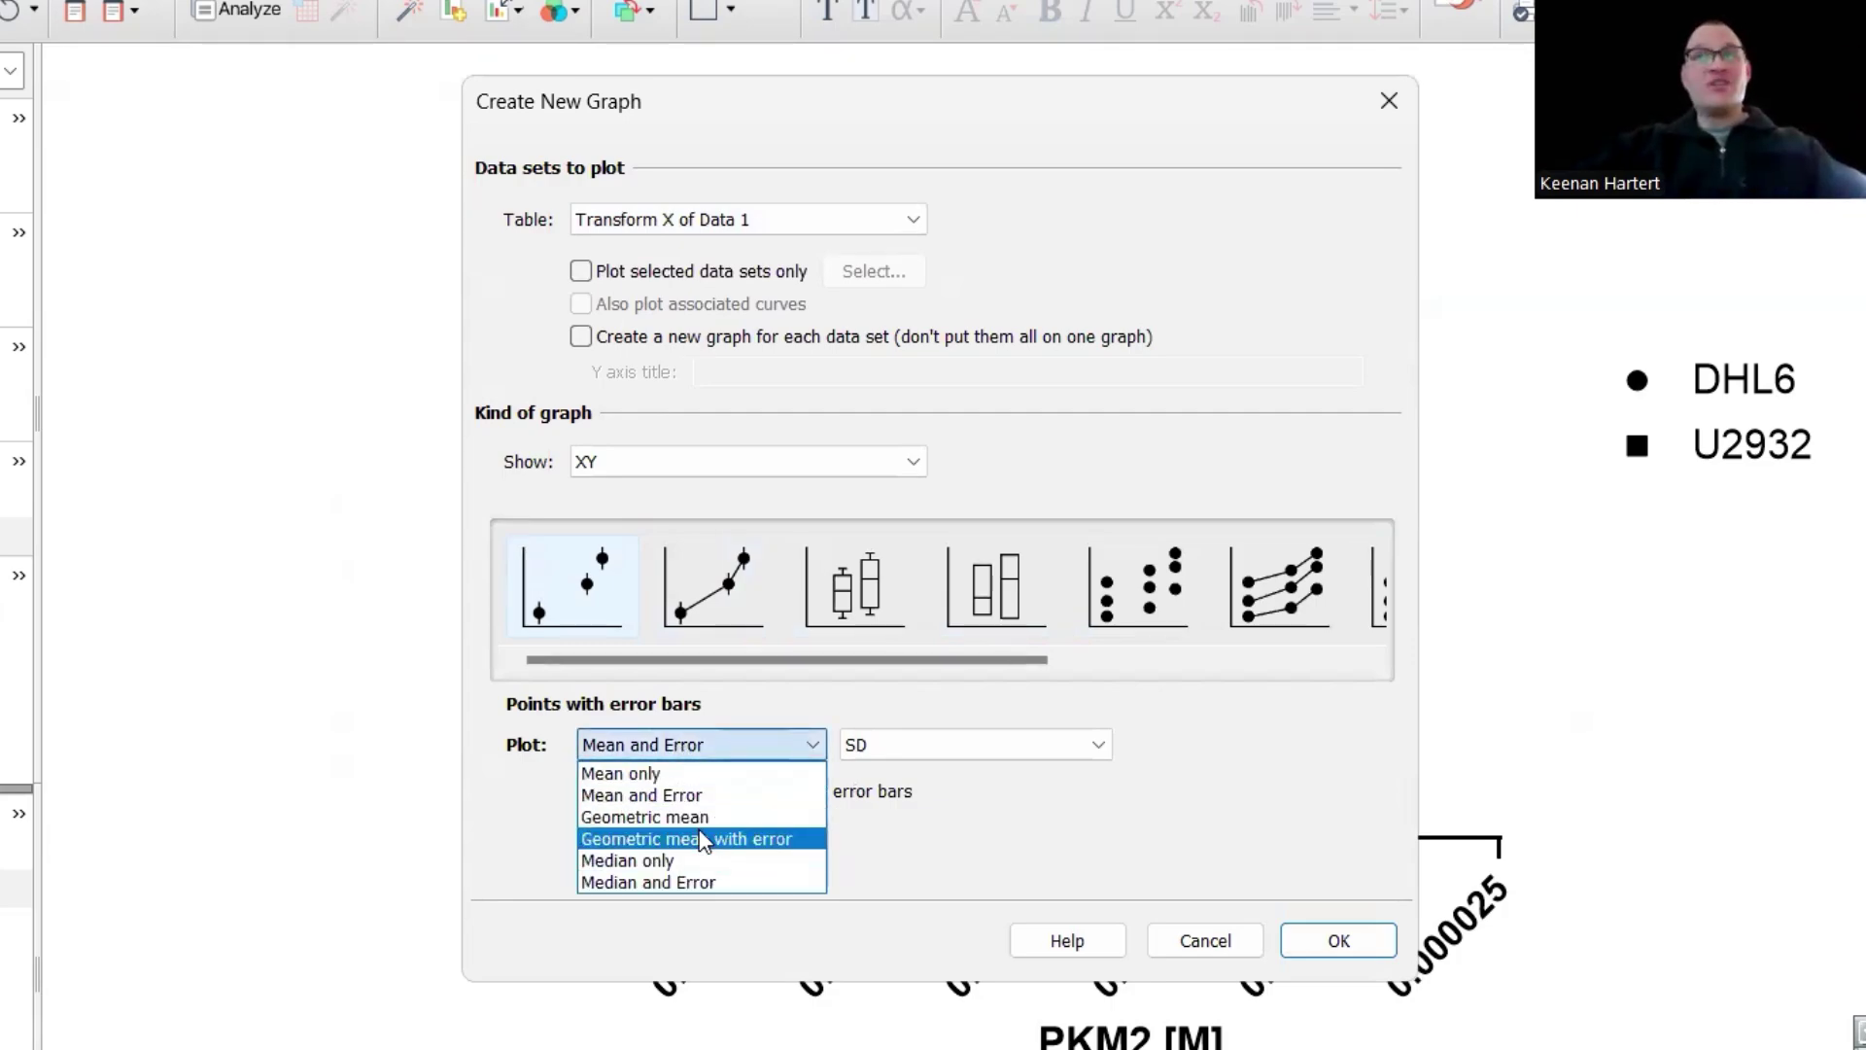
click(717, 775)
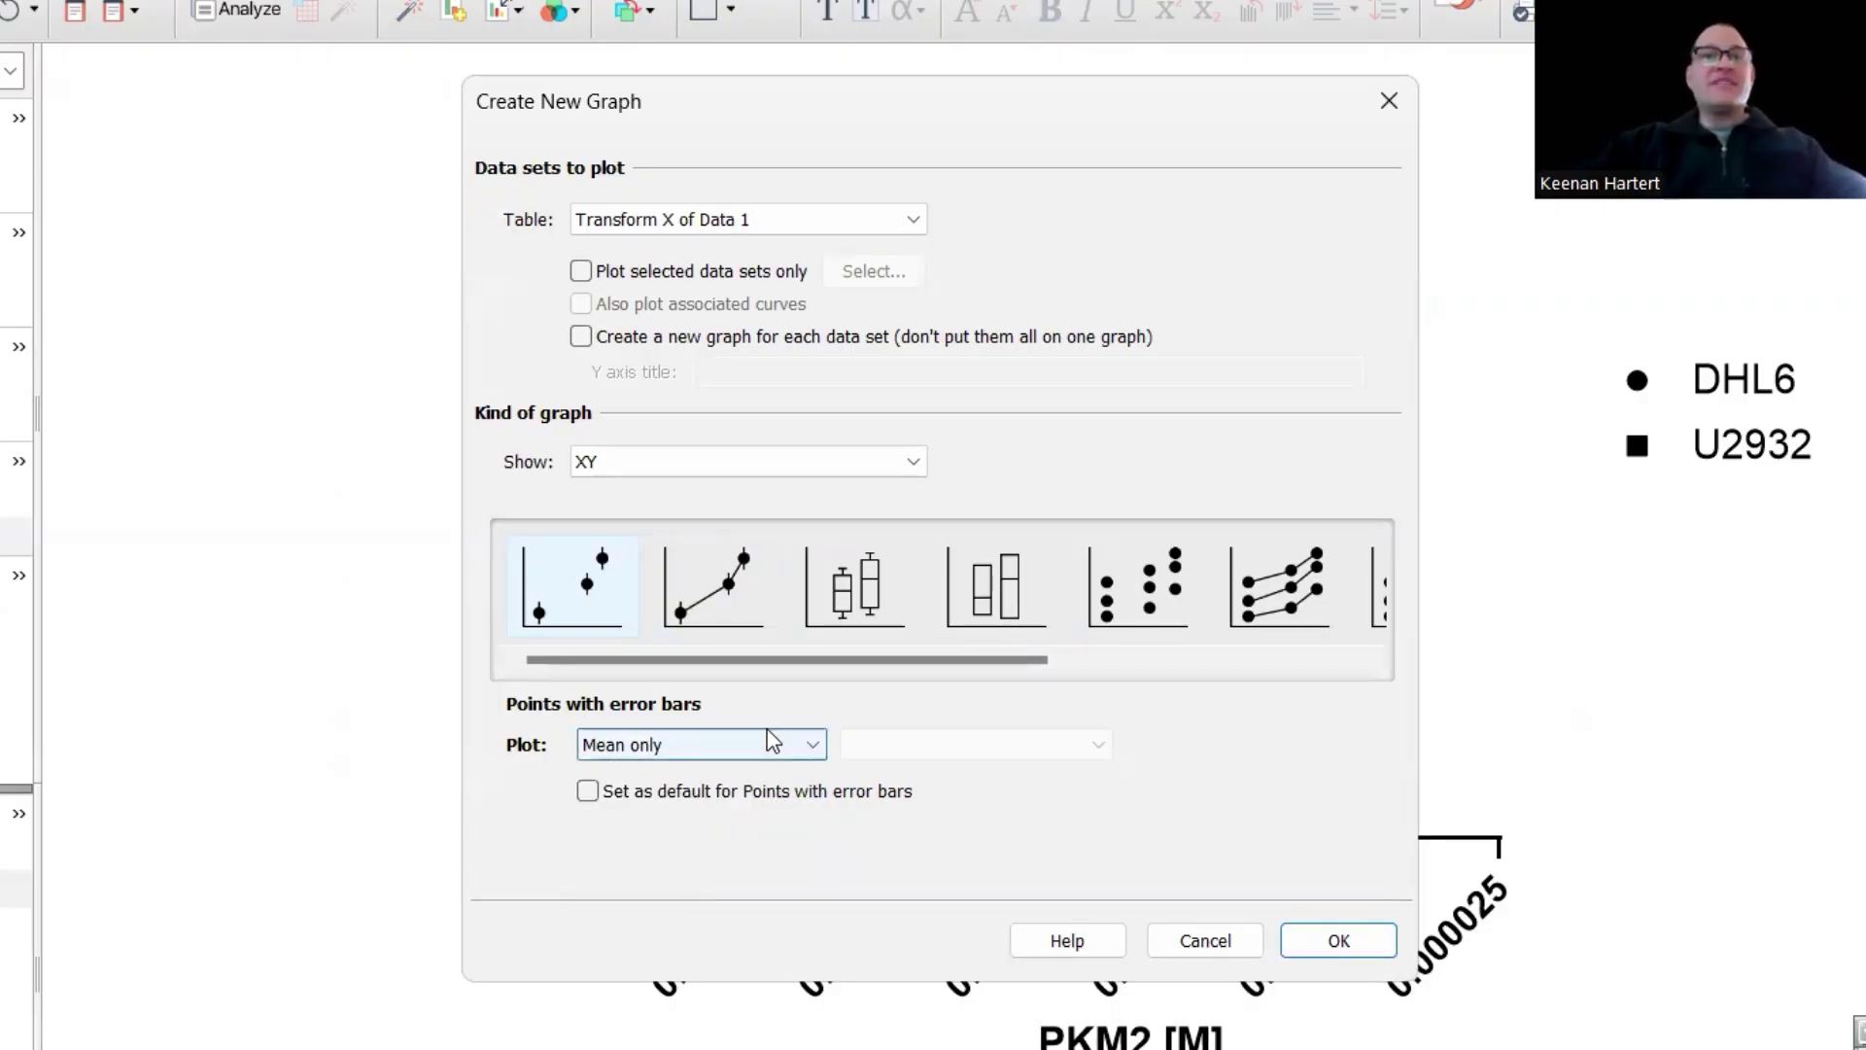
click(772, 742)
click(705, 797)
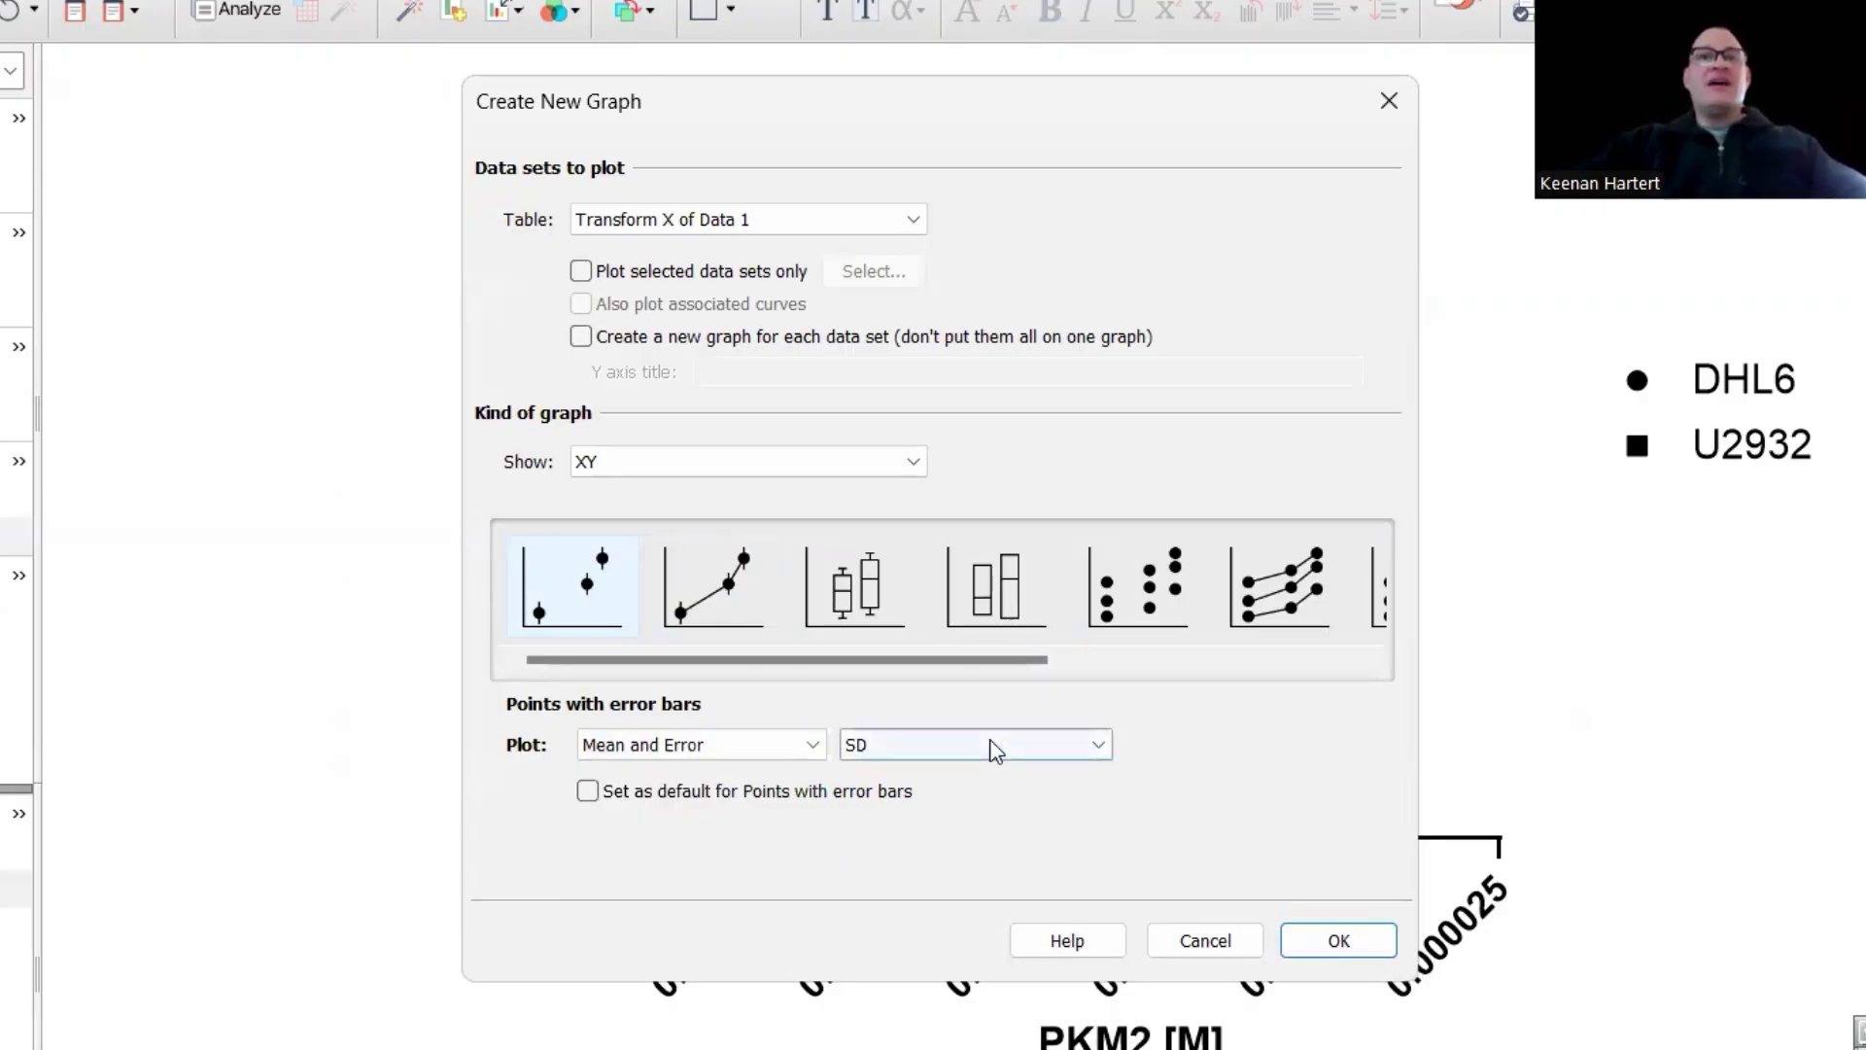
click(989, 744)
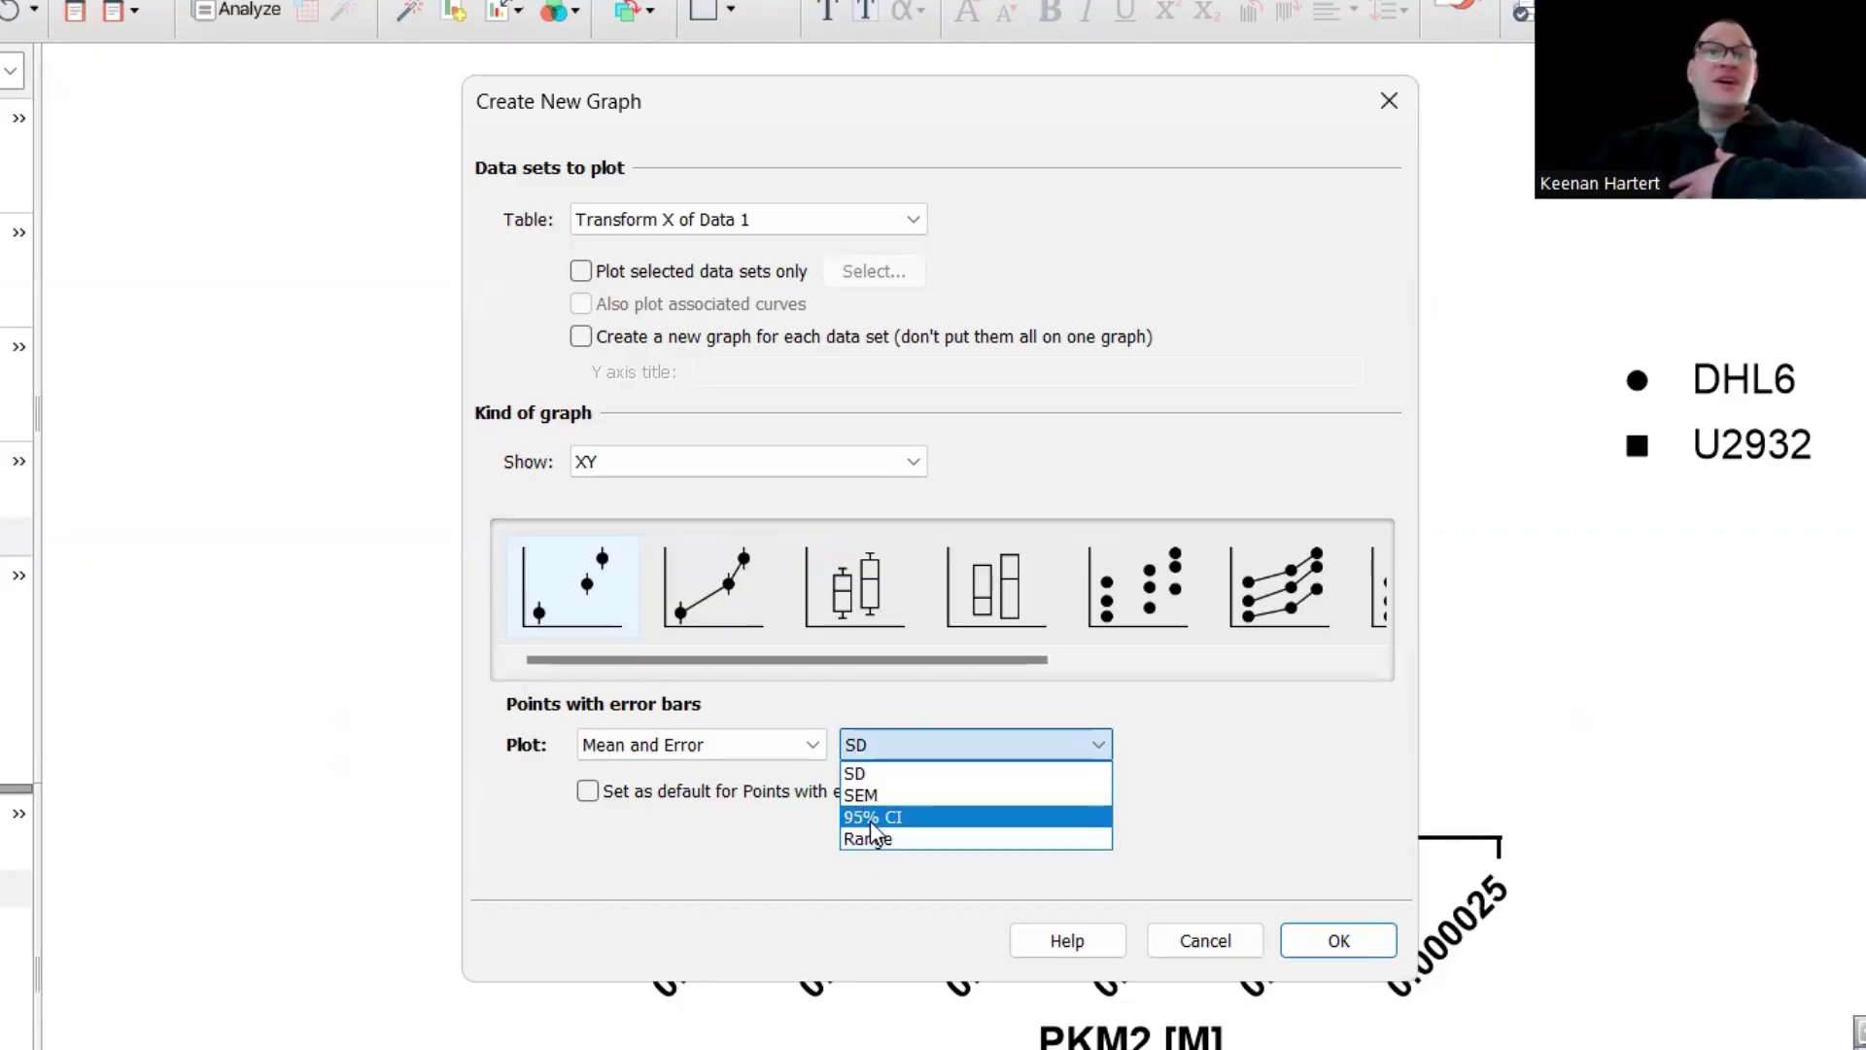
key(Escape)
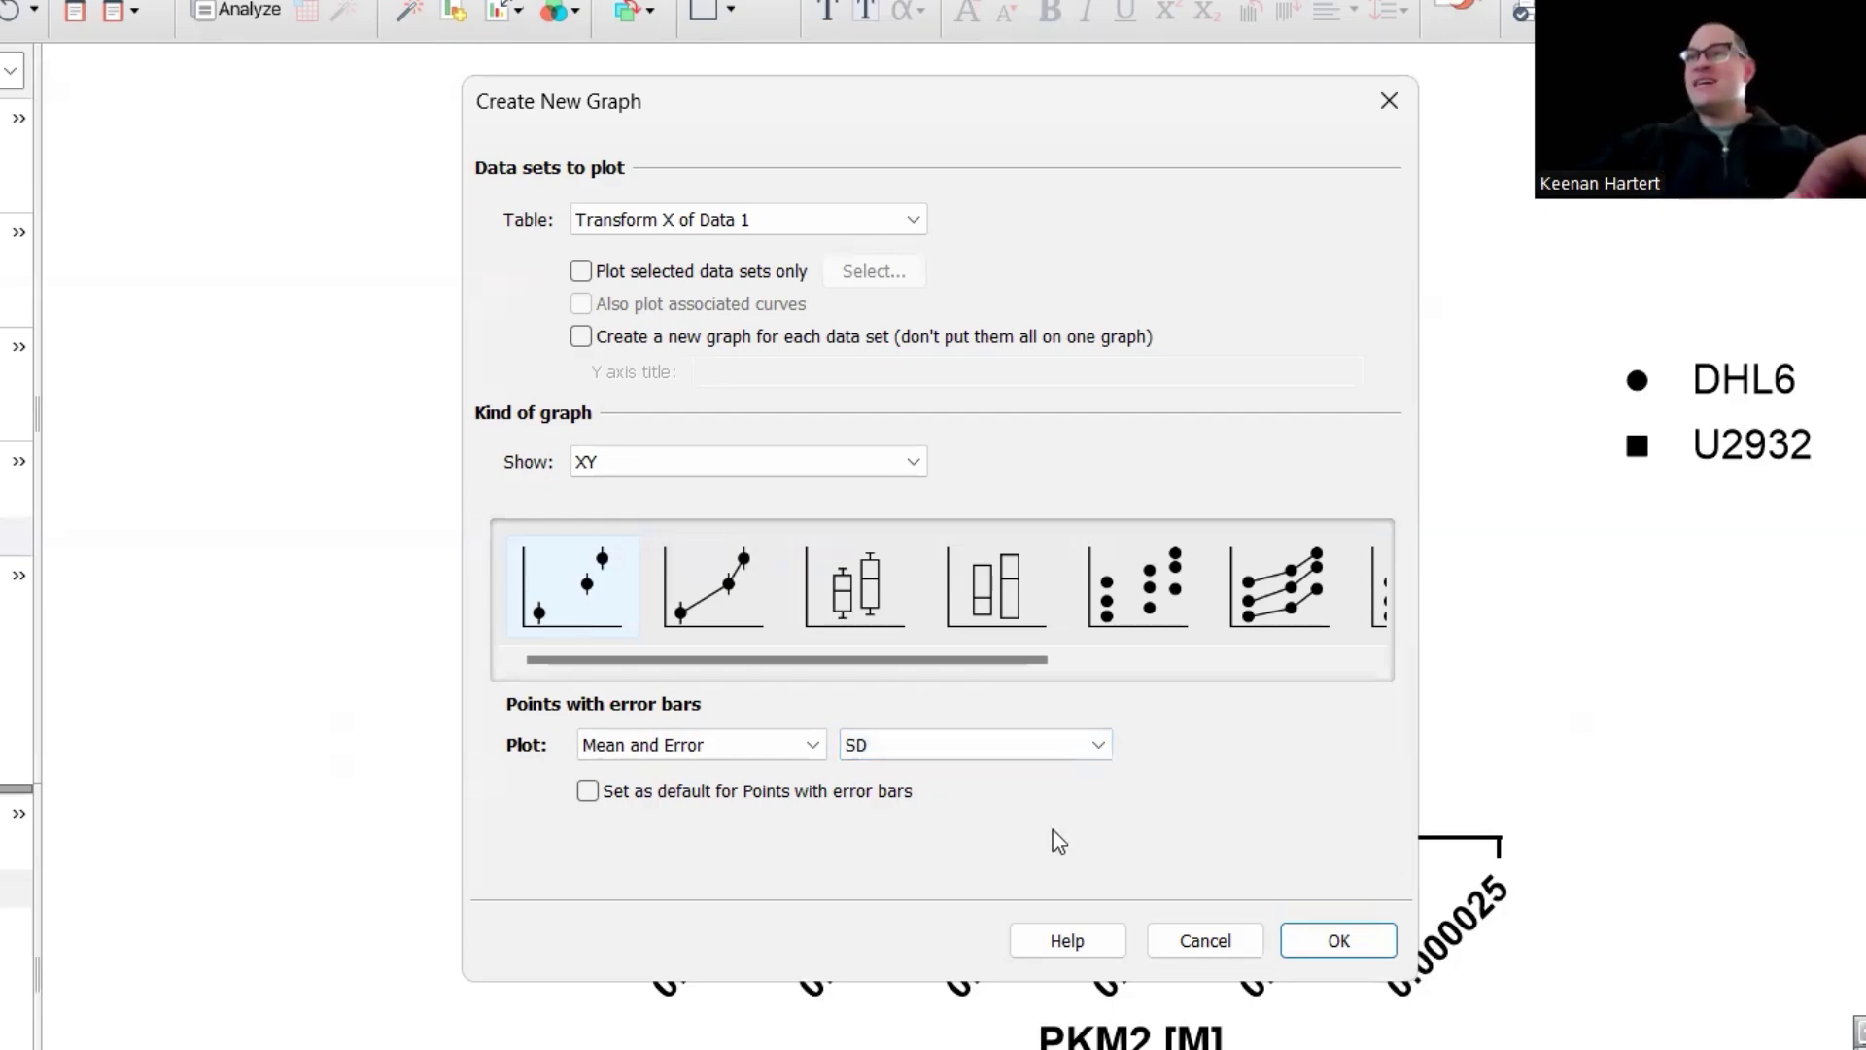
click(1339, 943)
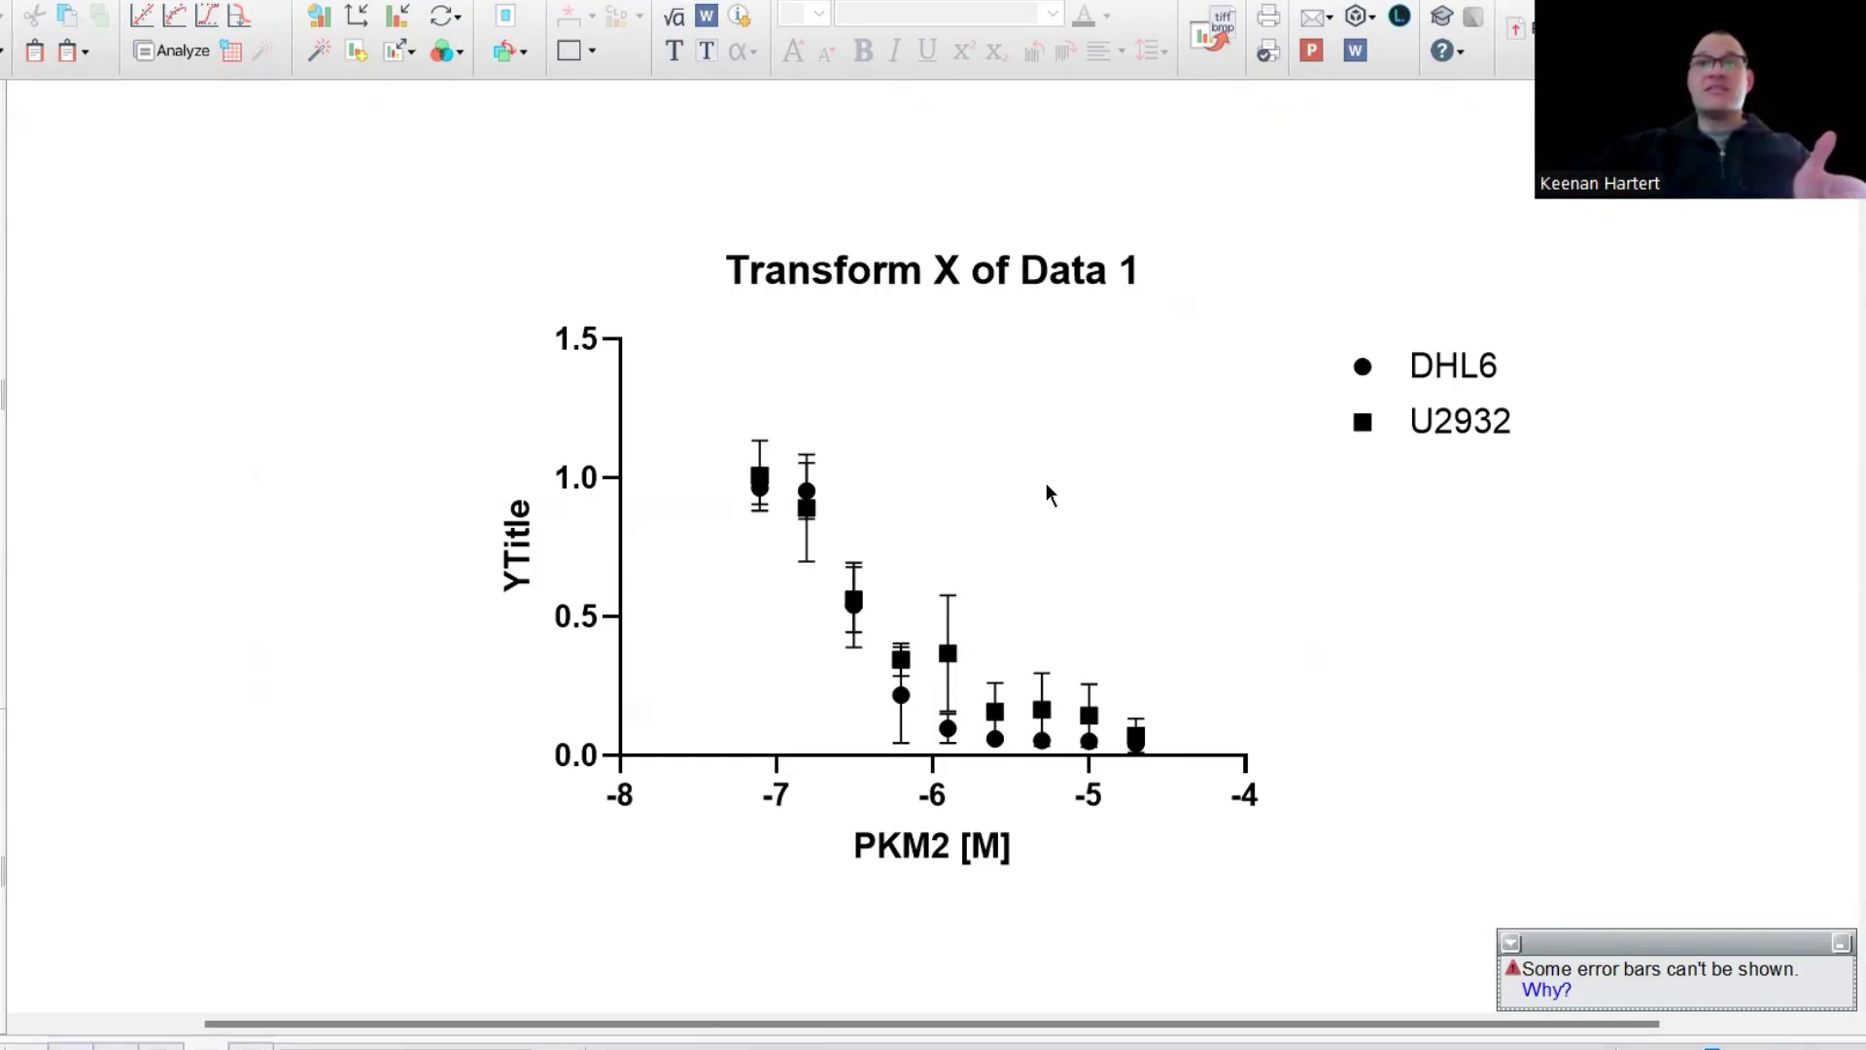
Set the graph title to 'PKM2' and the Y-axis title to 'Relative Cell Viability'.
double_click(939, 267)
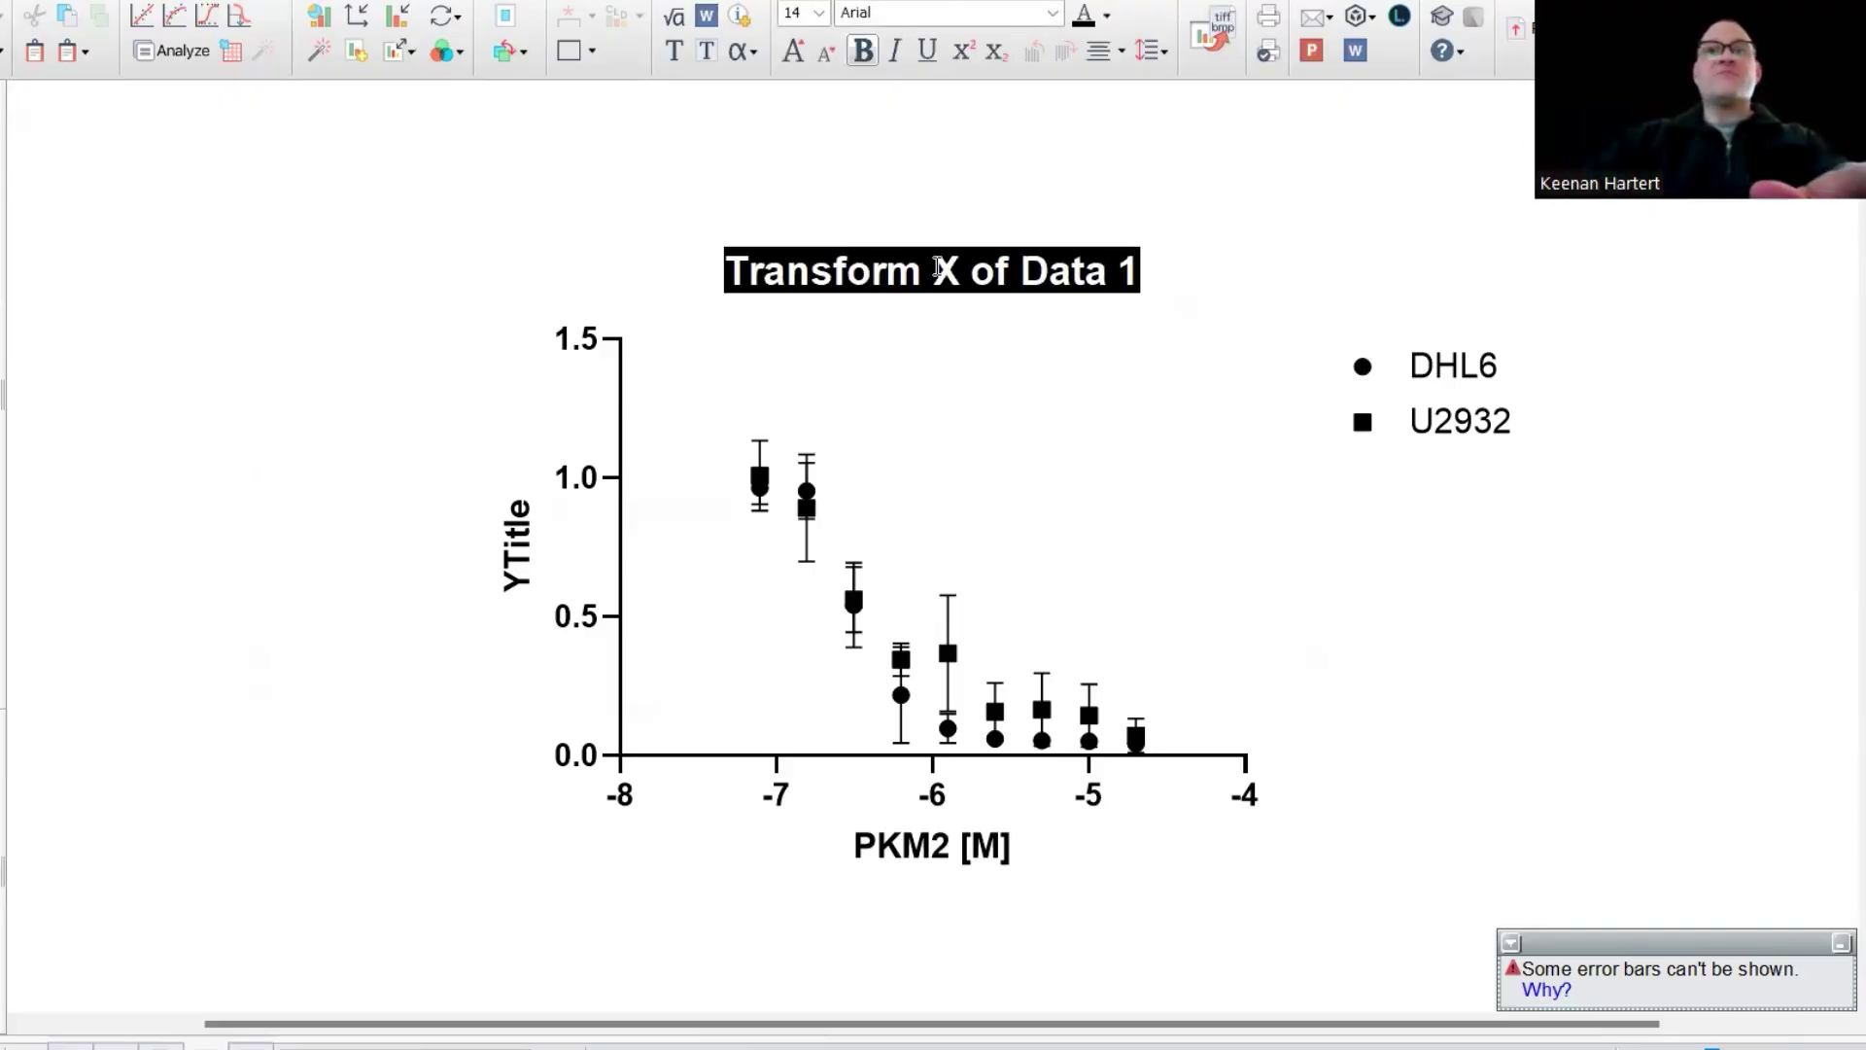
text(PKM2)
double_click(519, 547)
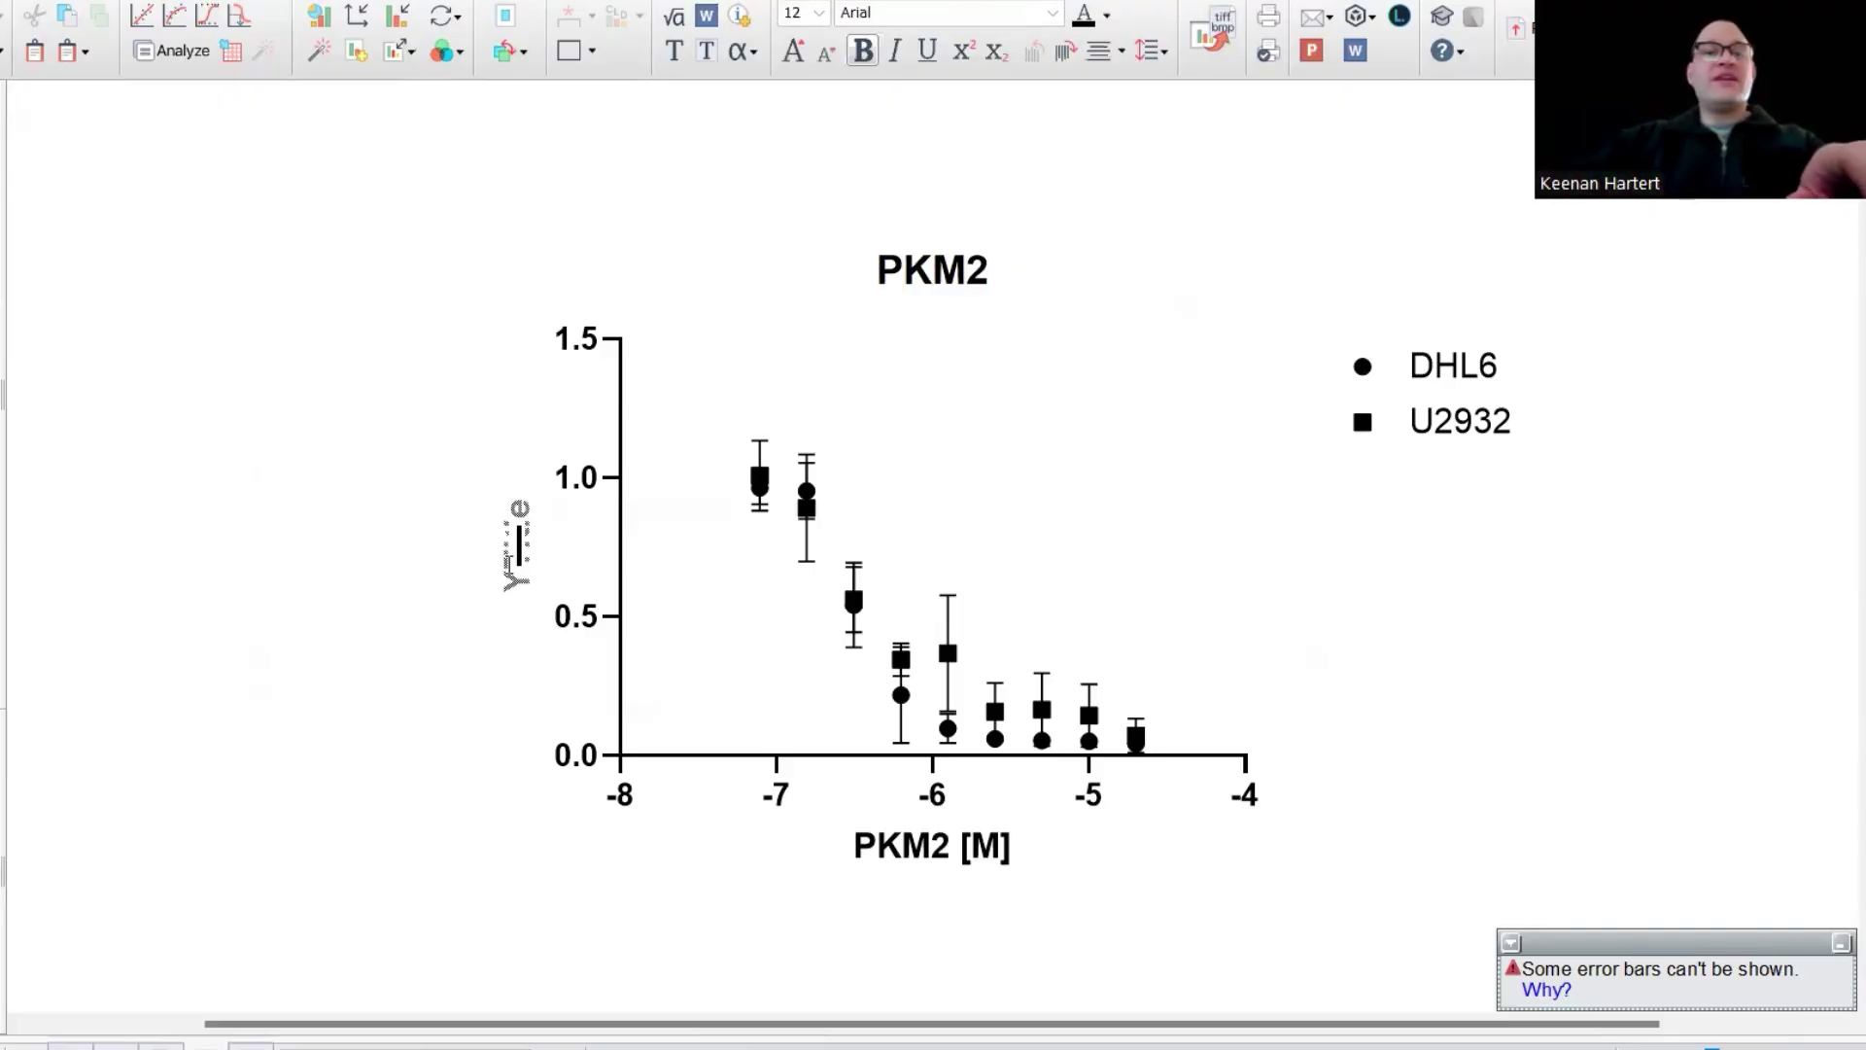
text(Relative Cell Viability)
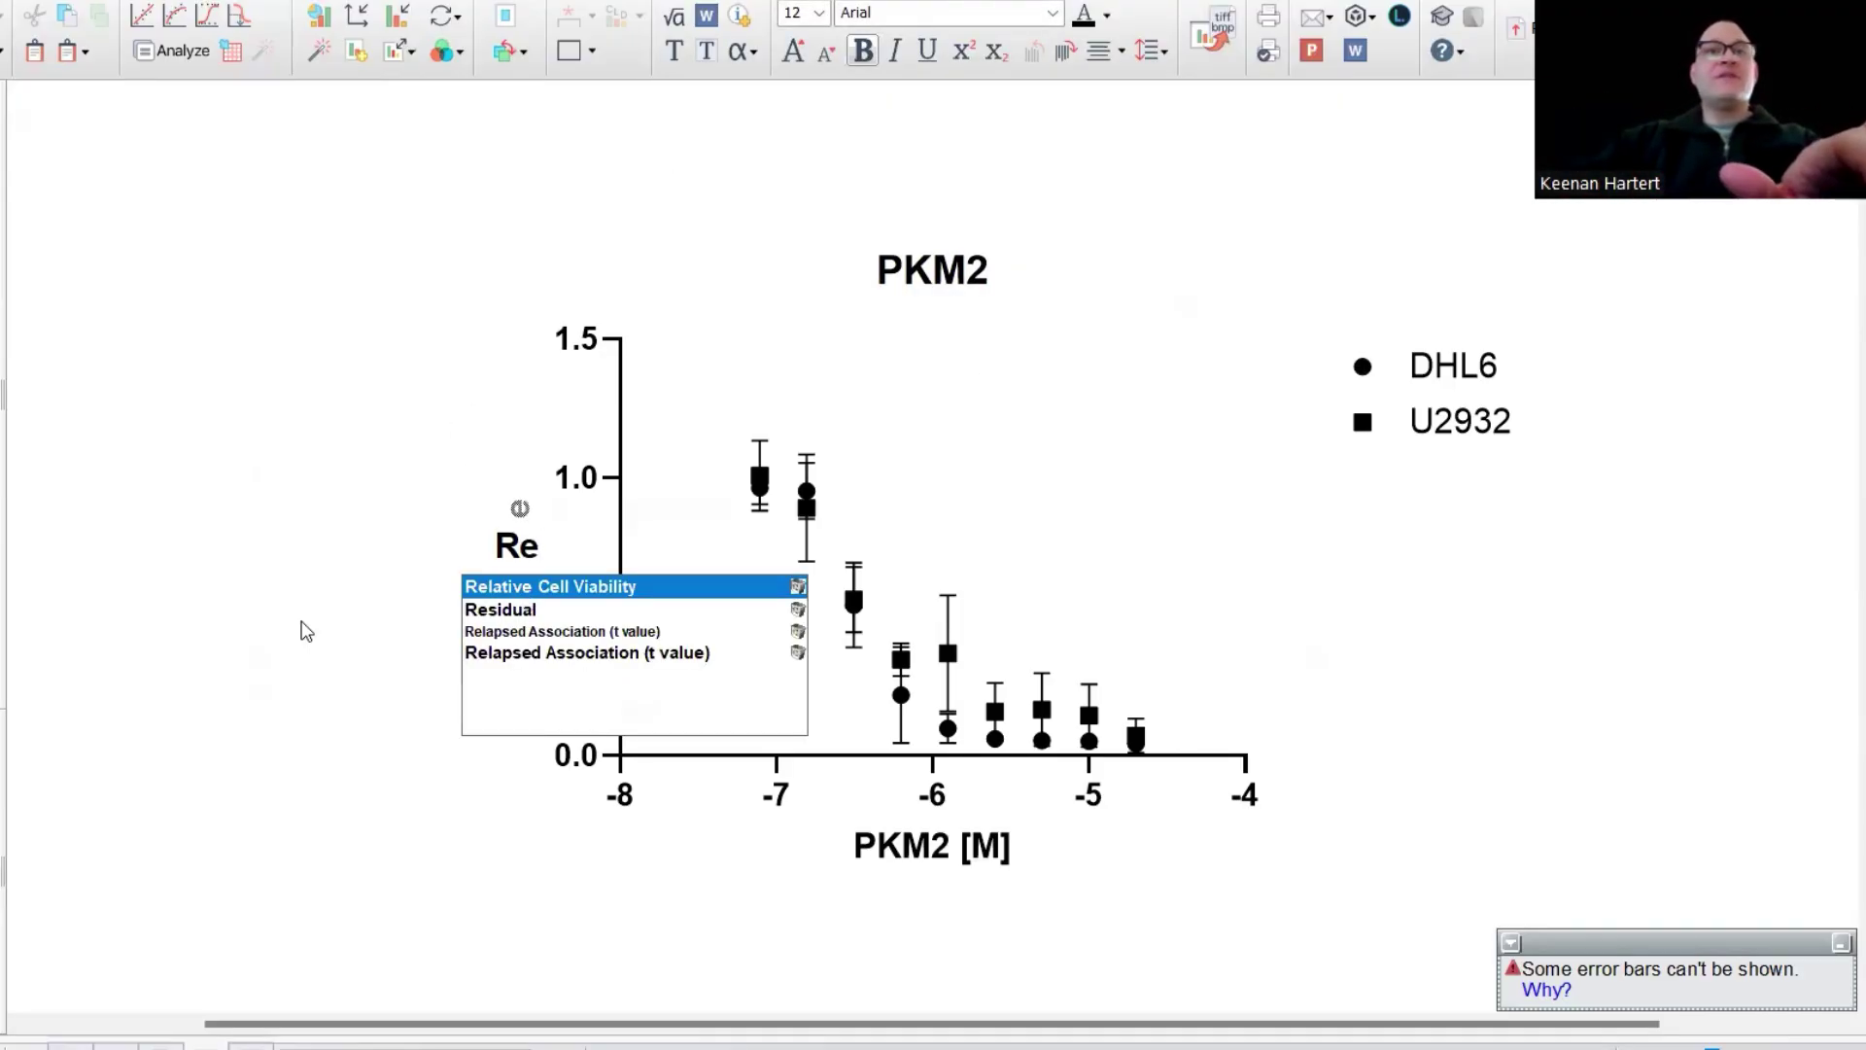
key(Return)
click(1463, 612)
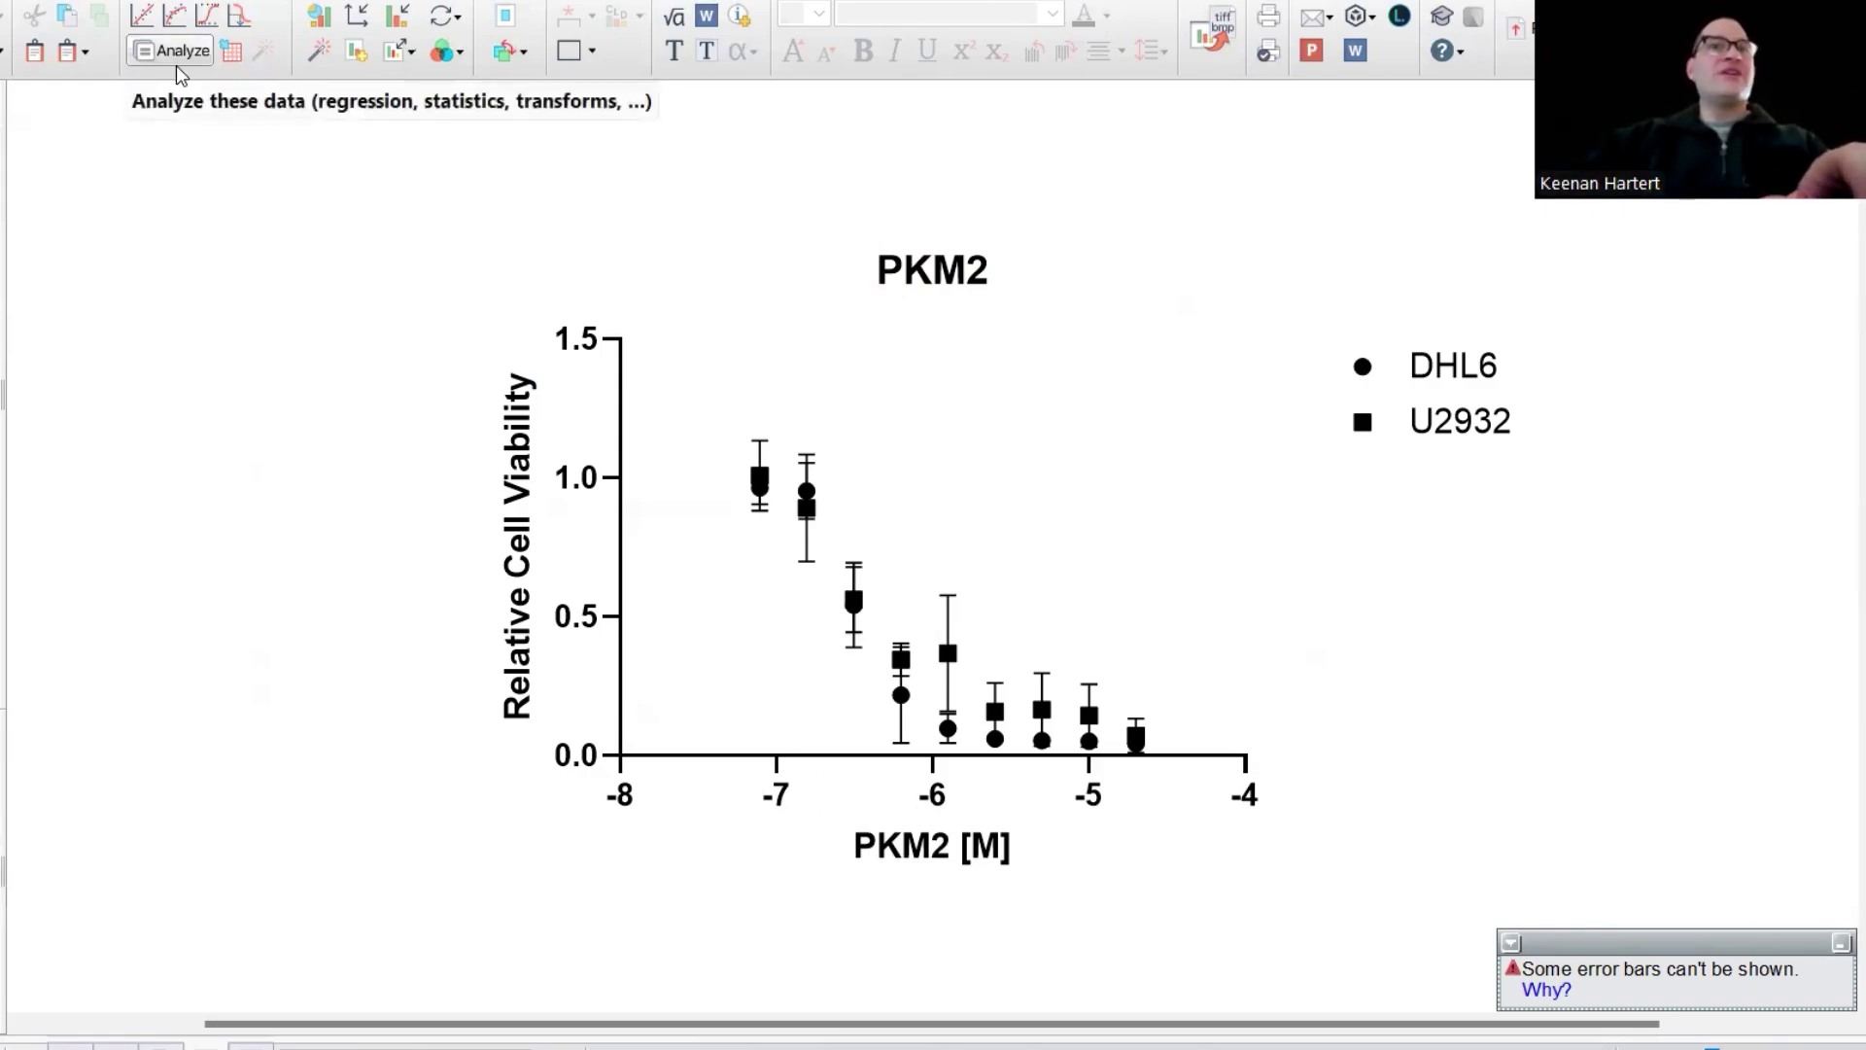
Make all data set symbols open circles of size 5 with transparent fill.
click(1359, 371)
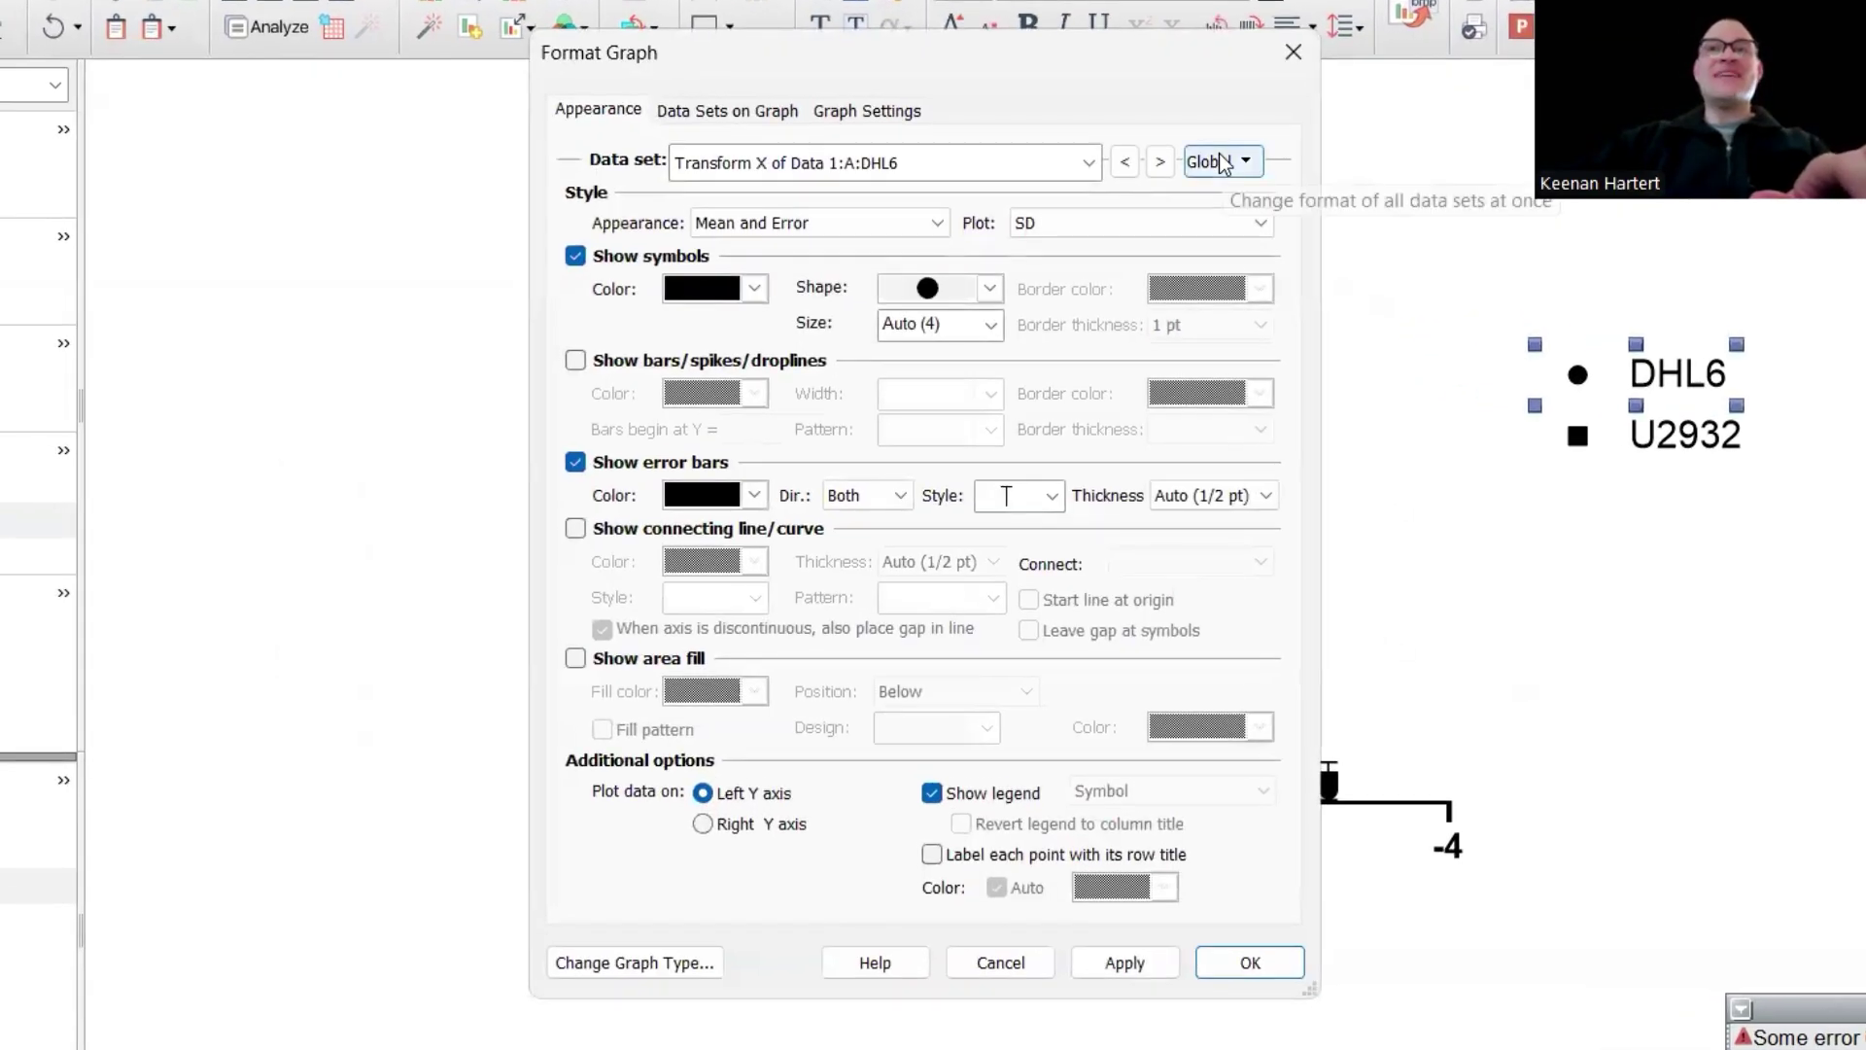
click(1223, 162)
click(1254, 194)
drag(953, 288, 957, 350)
click(957, 317)
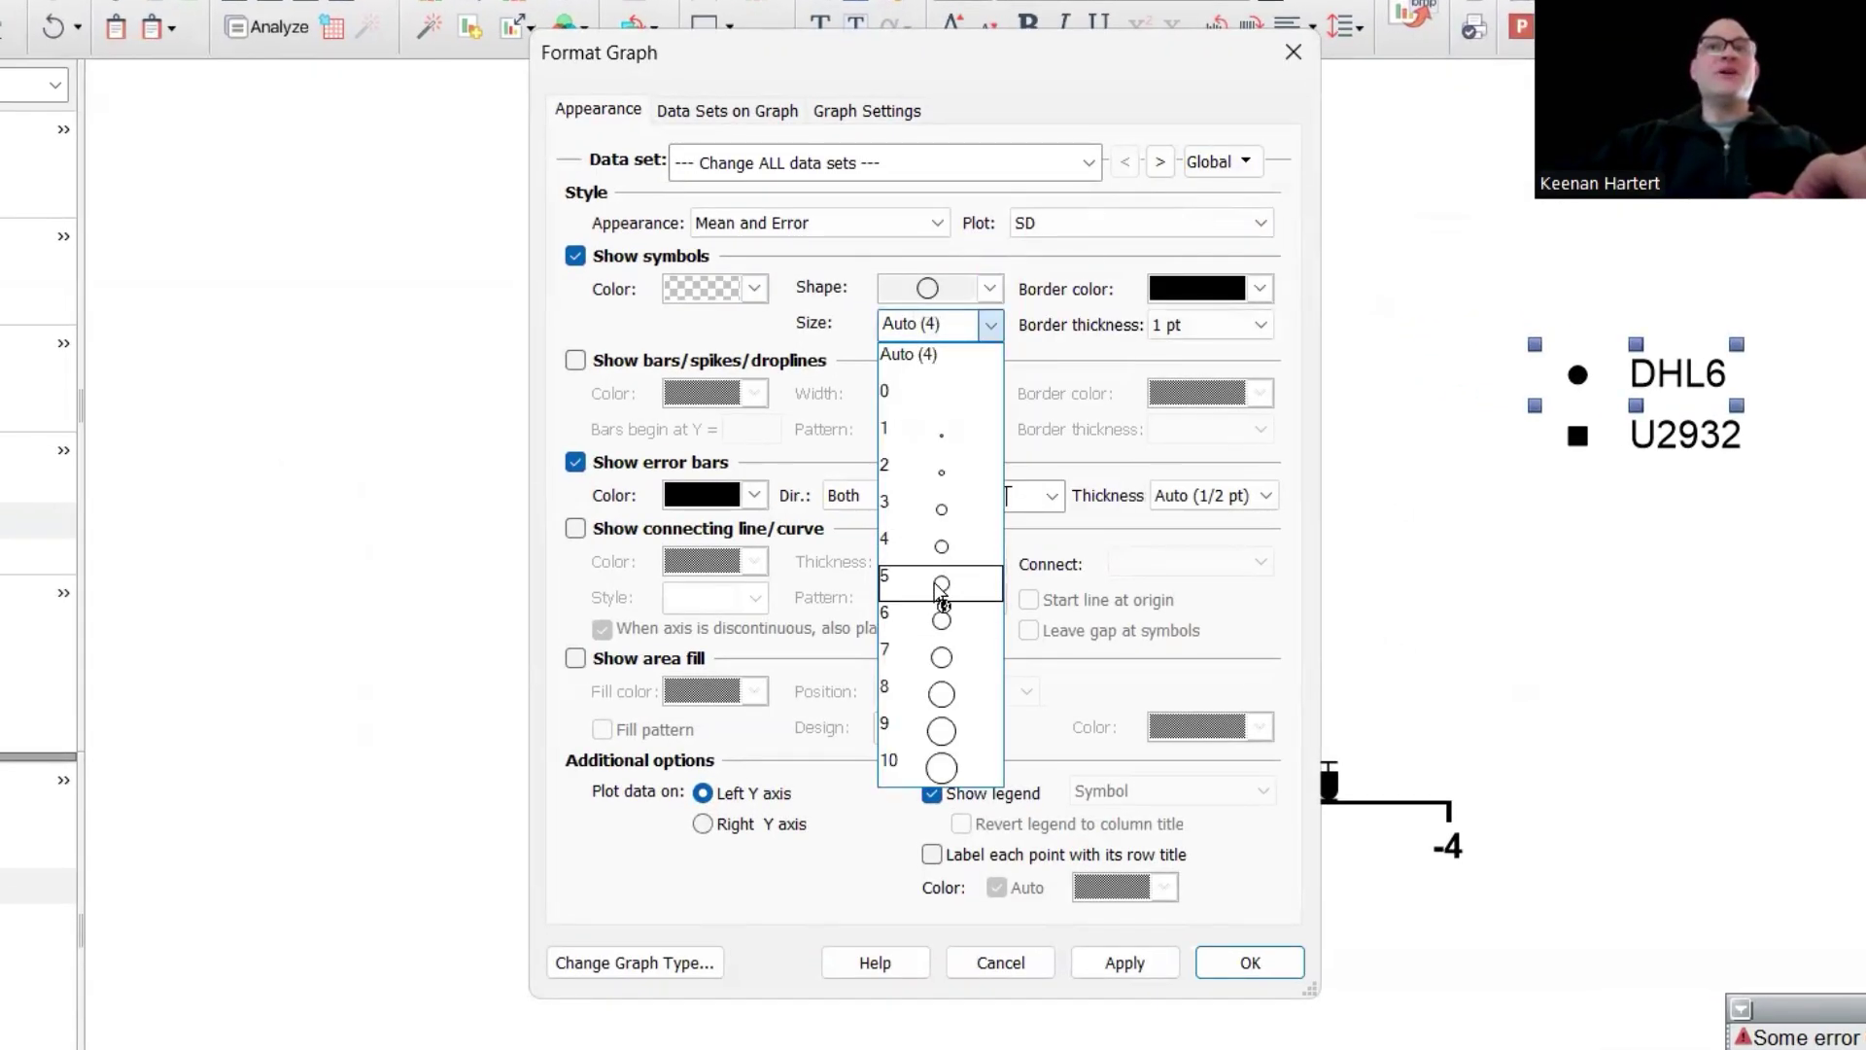
click(1113, 368)
click(754, 289)
click(883, 1000)
click(1125, 963)
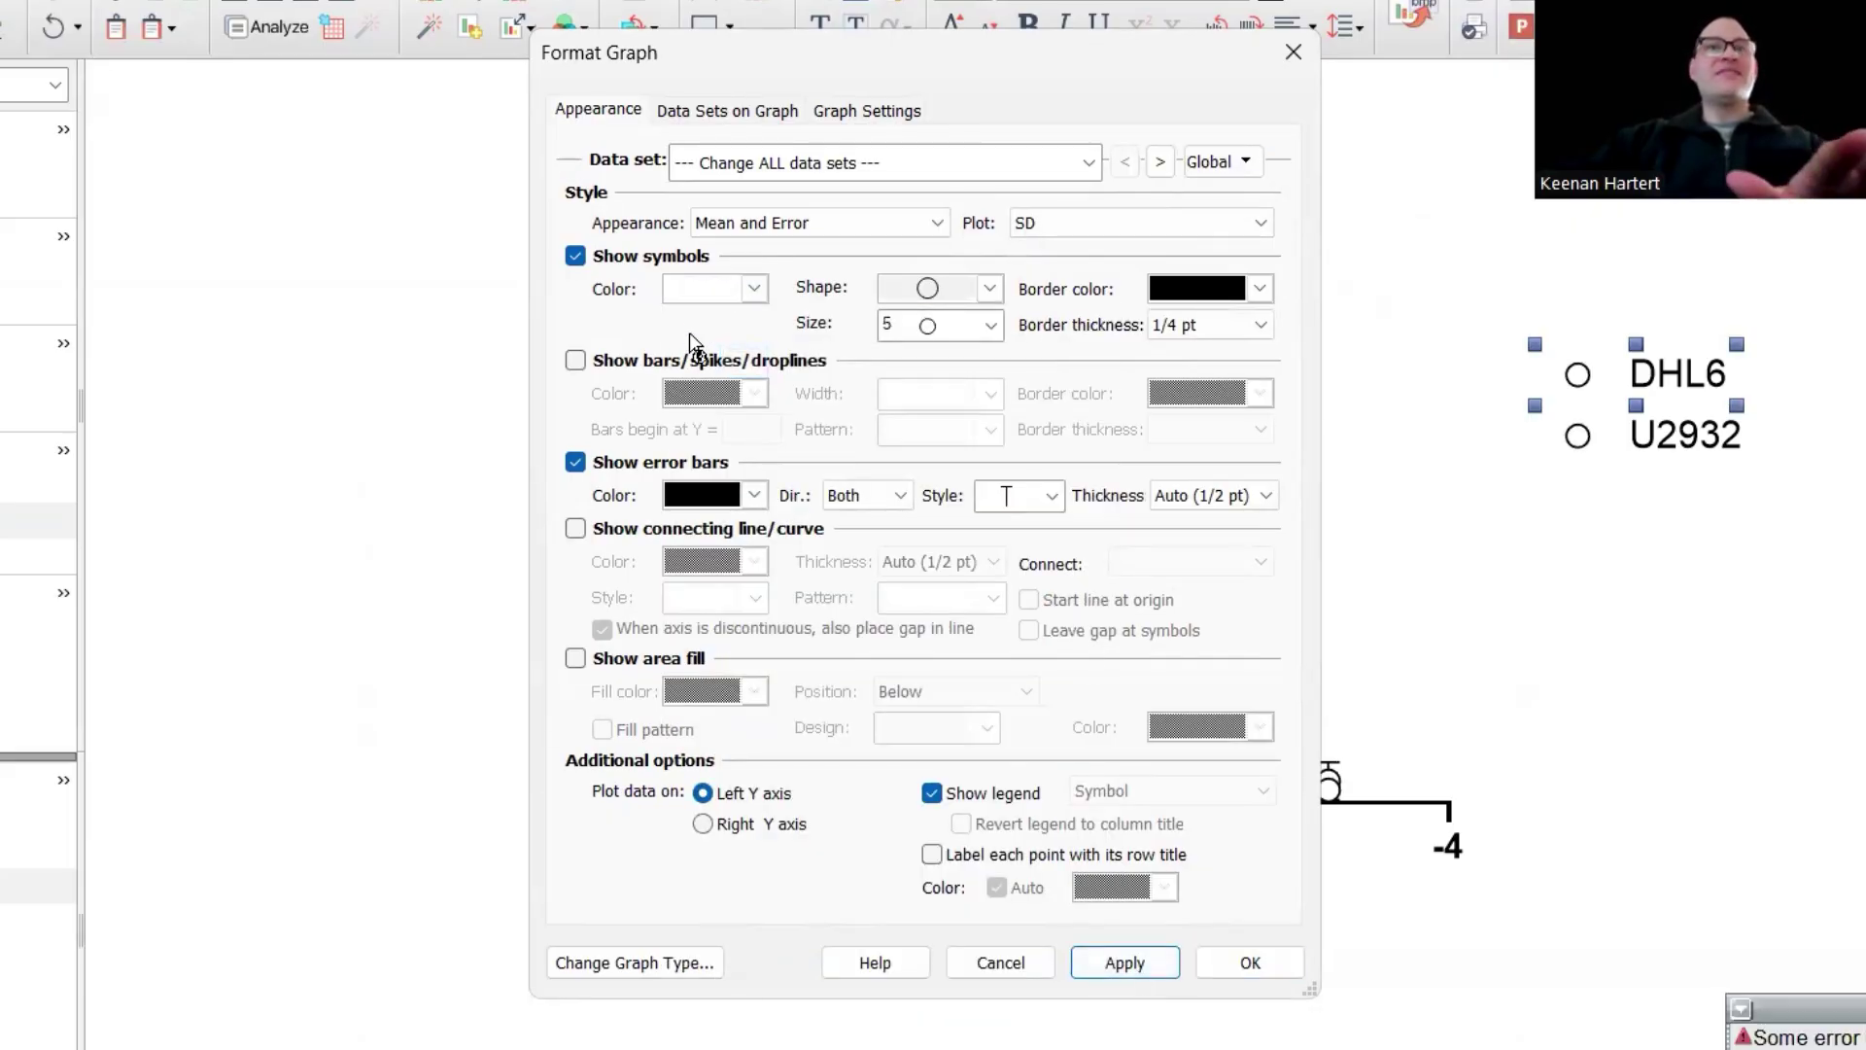
Colour the DHL6 symbols and error bars teal.
click(1160, 161)
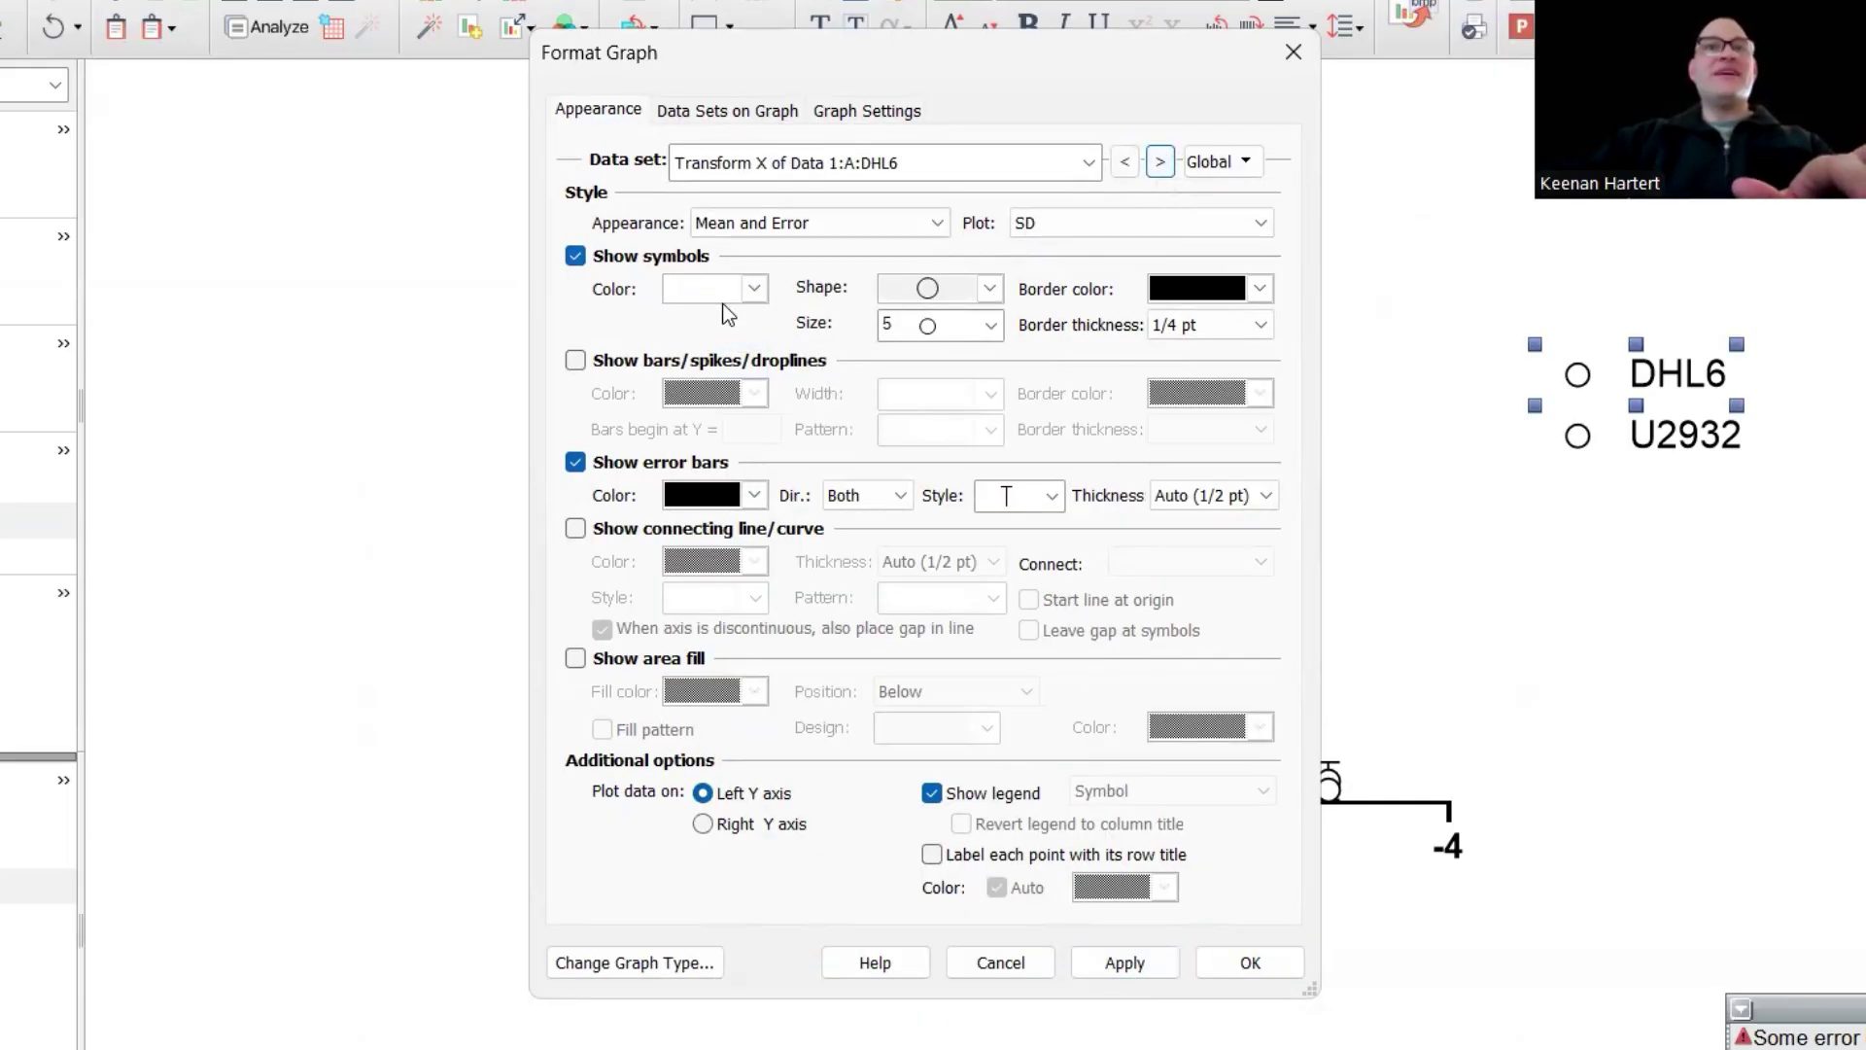
click(755, 289)
click(850, 576)
click(755, 496)
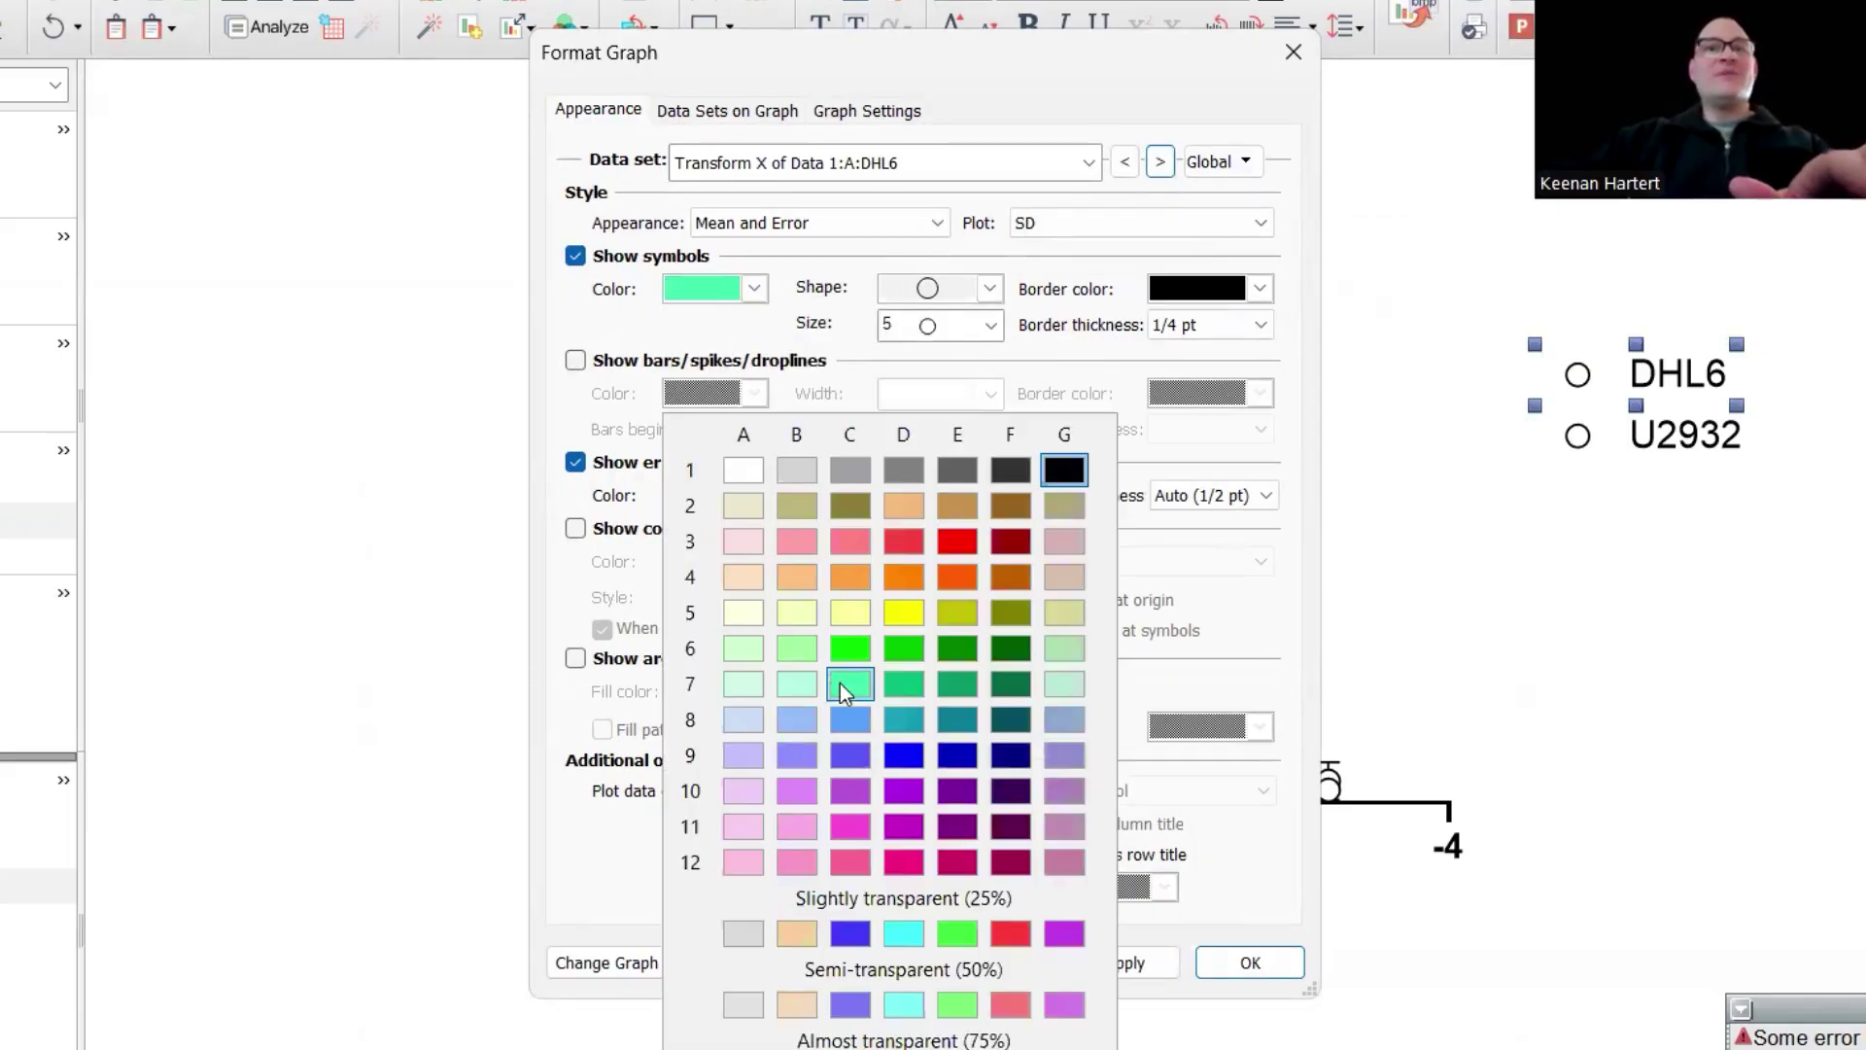
click(840, 684)
Colour the U2932 symbols and error bars purple and apply the changes.
click(1160, 162)
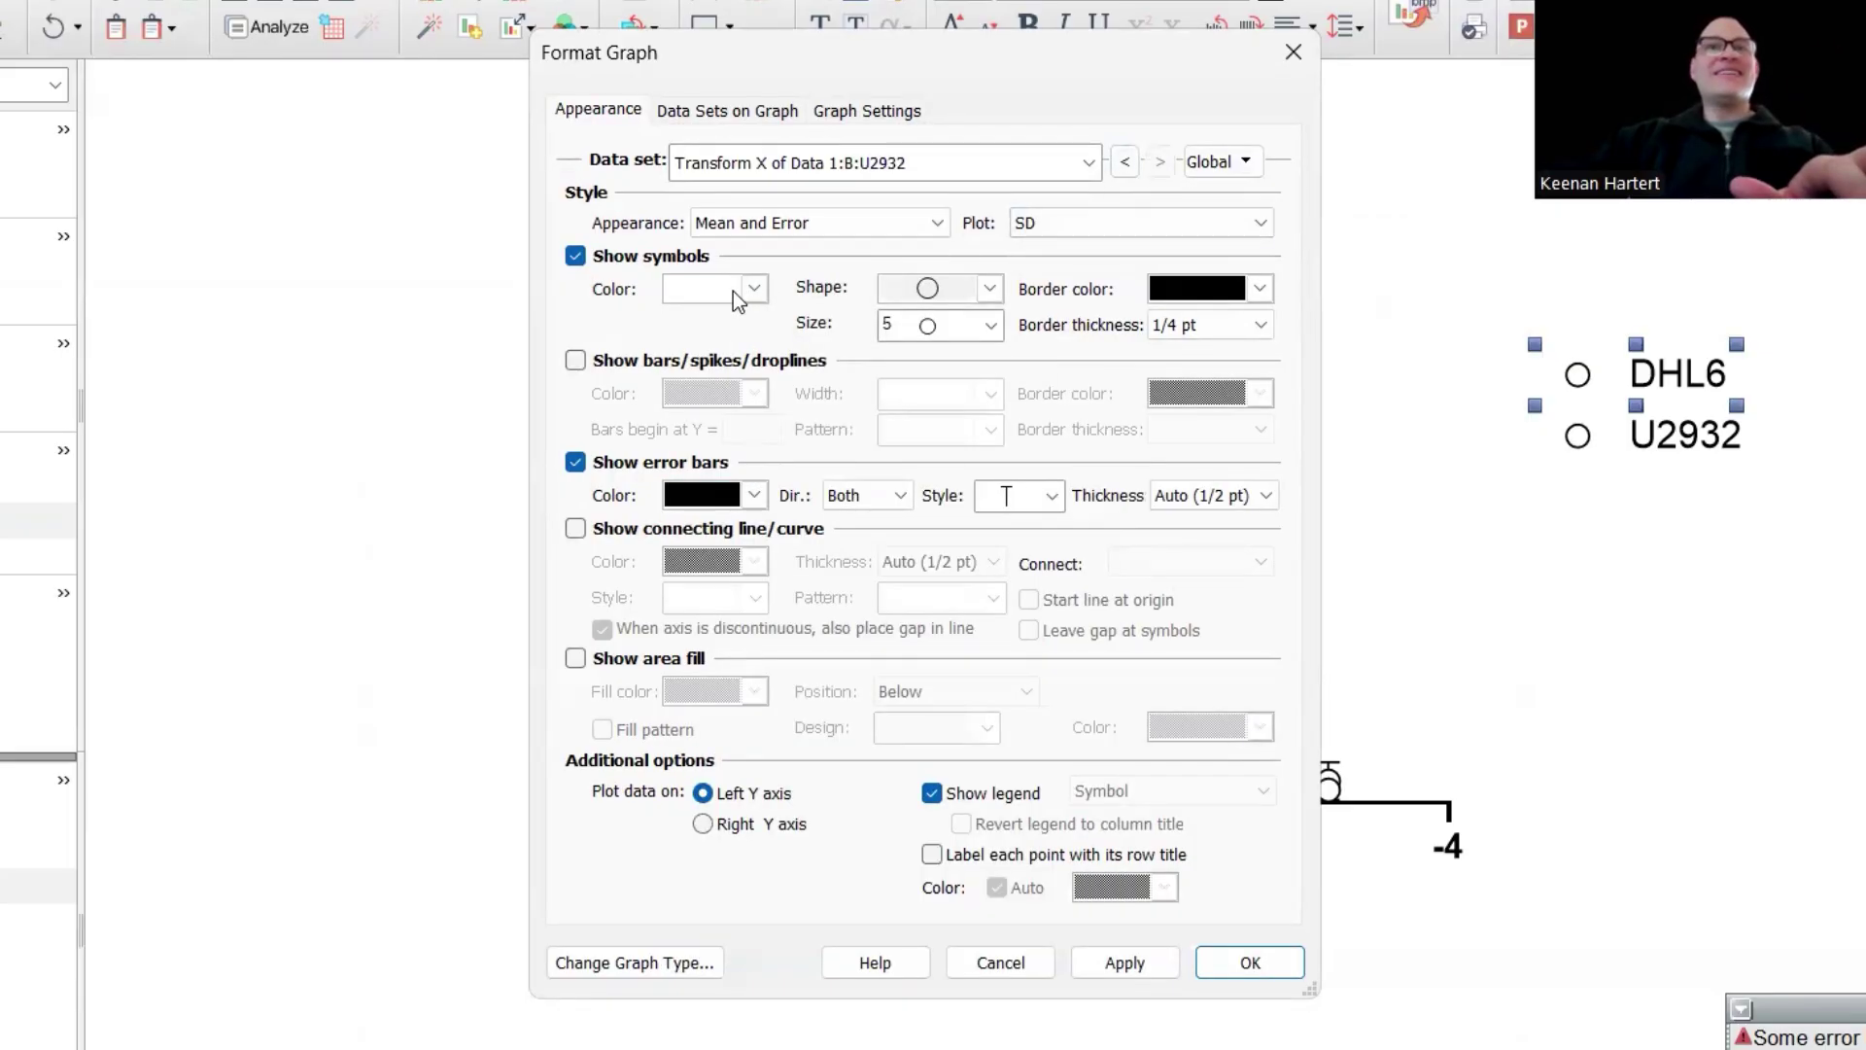
click(733, 290)
click(803, 692)
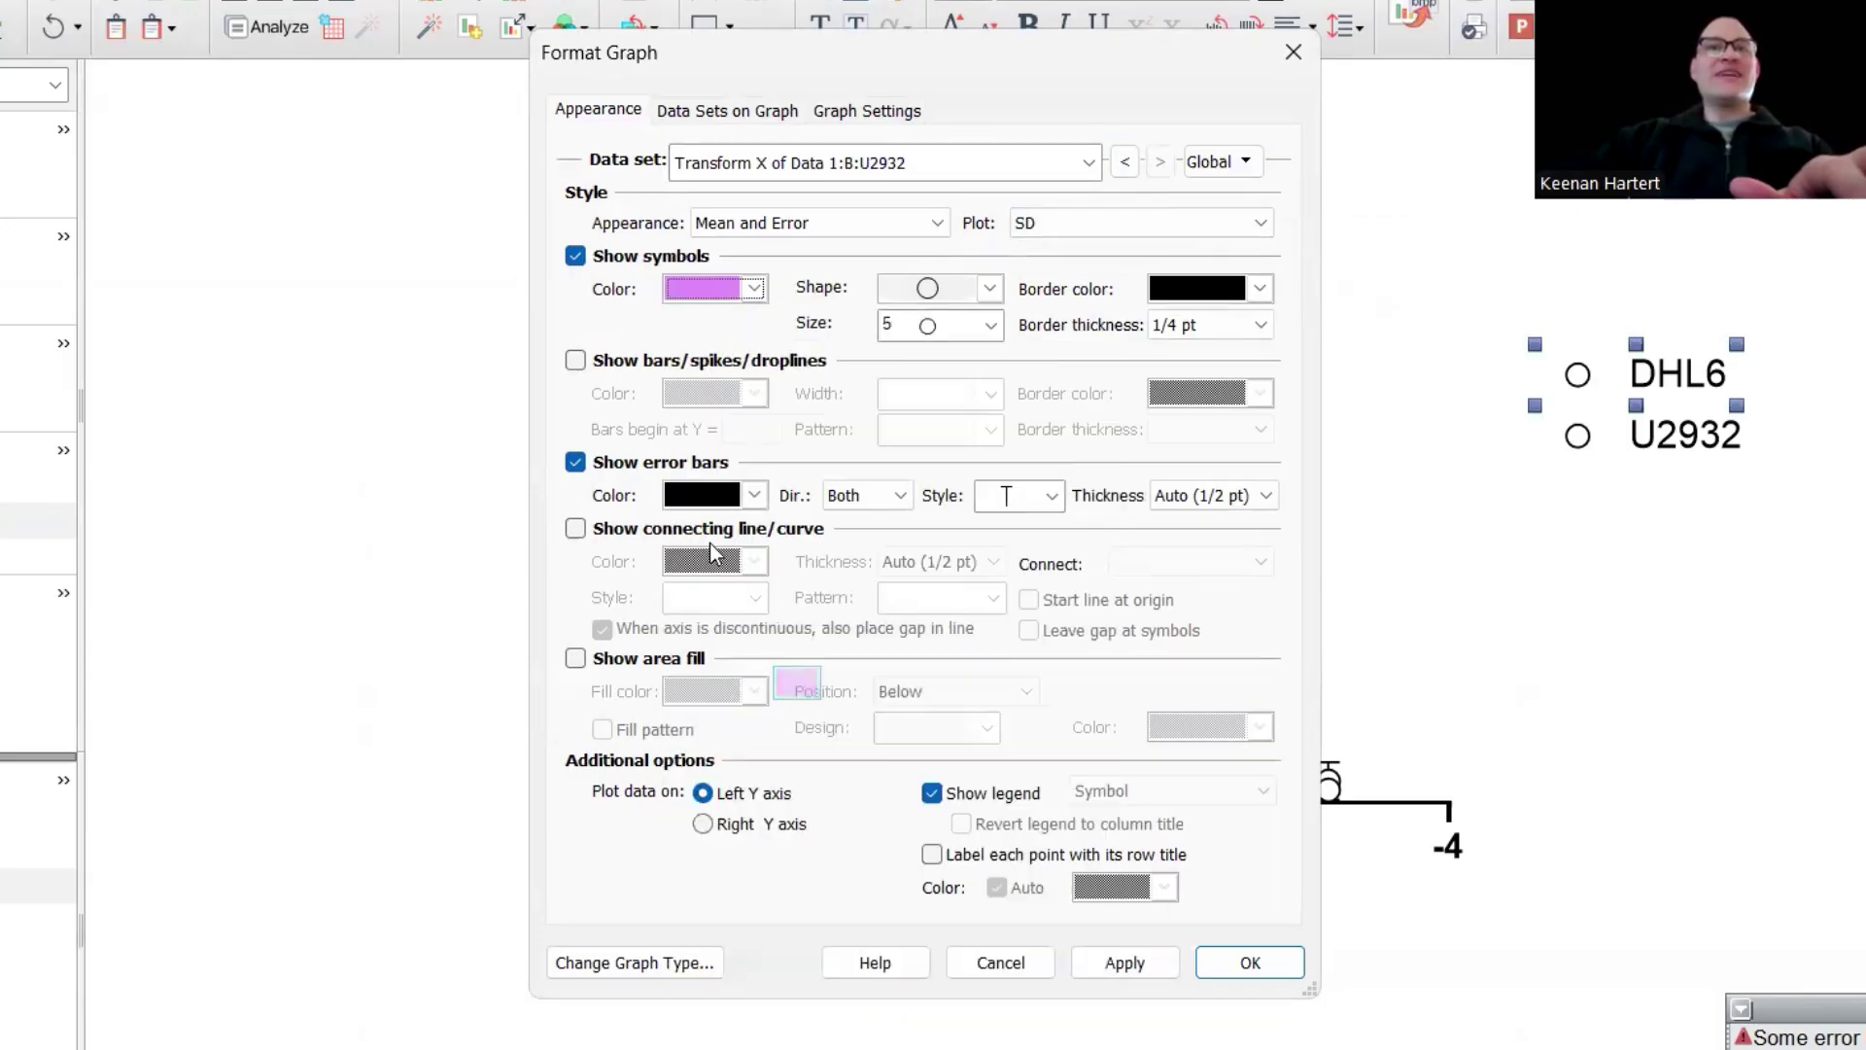
click(754, 496)
click(791, 789)
click(1125, 962)
click(1247, 962)
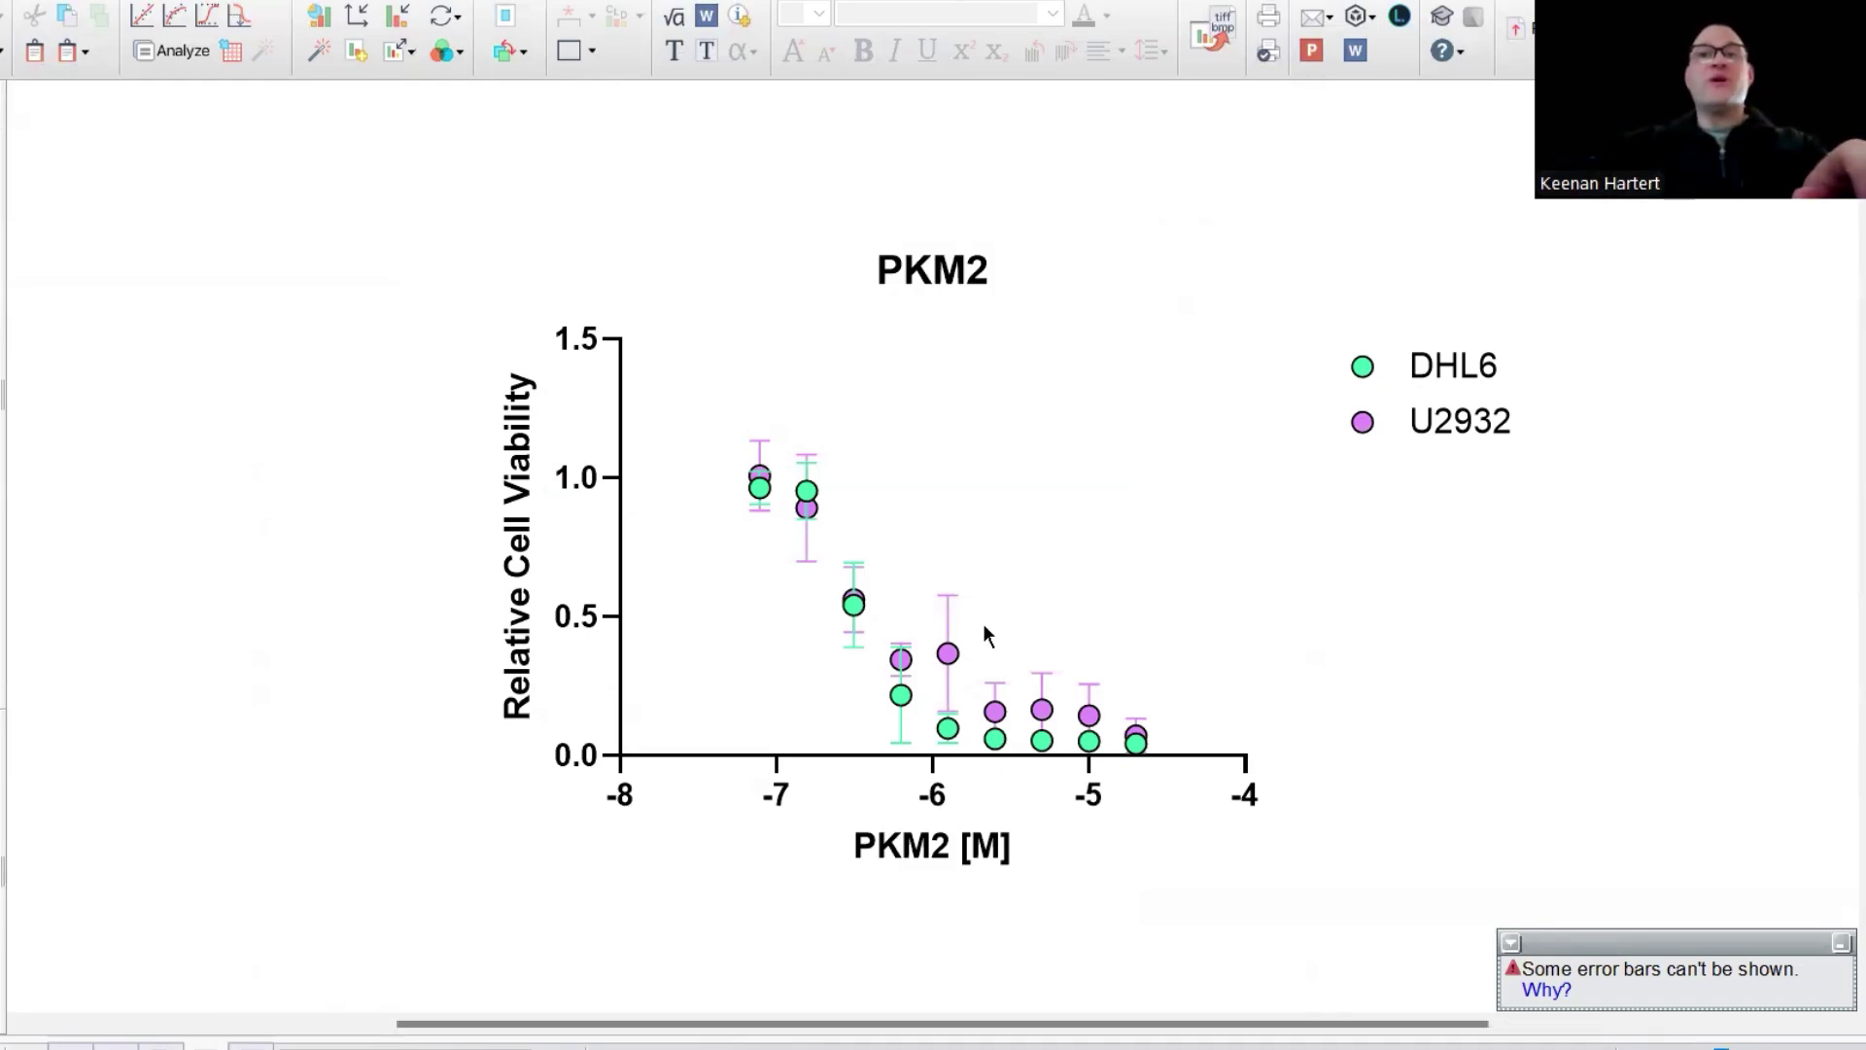
scroll(924, 645, up, 3)
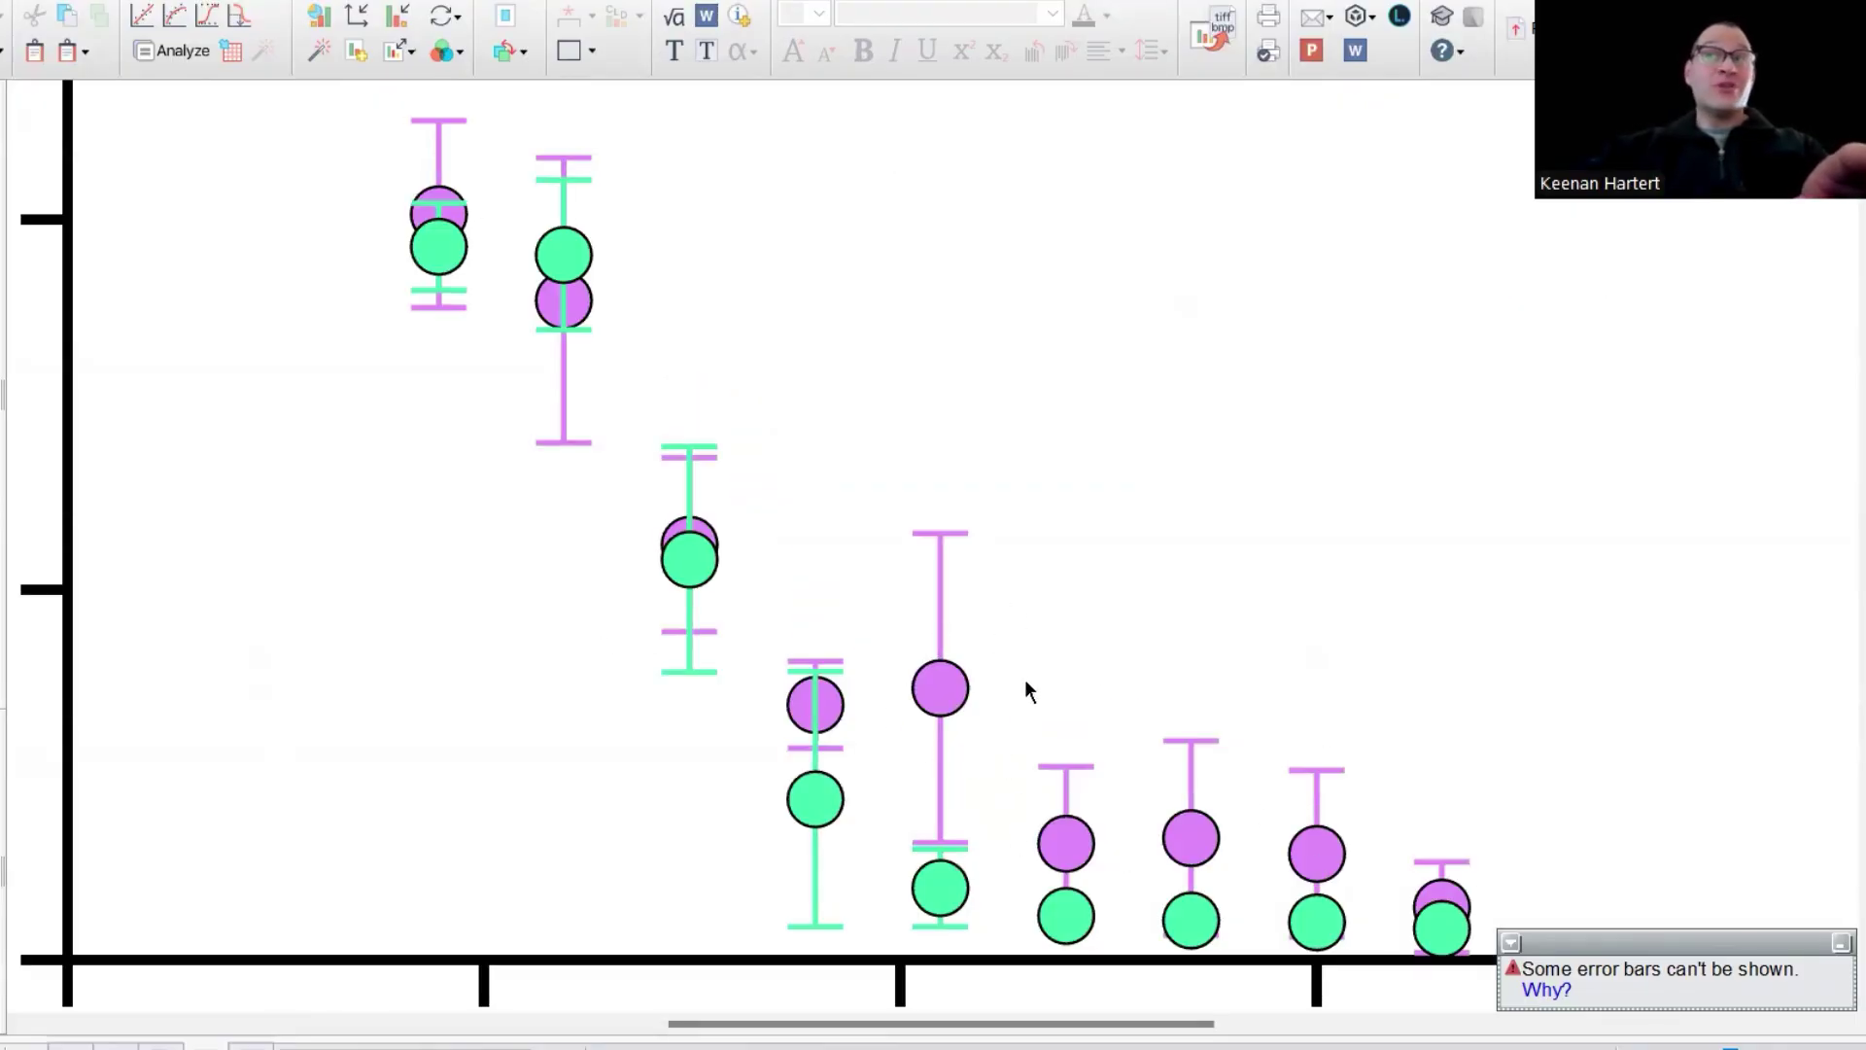
scroll(1043, 568, down, 3)
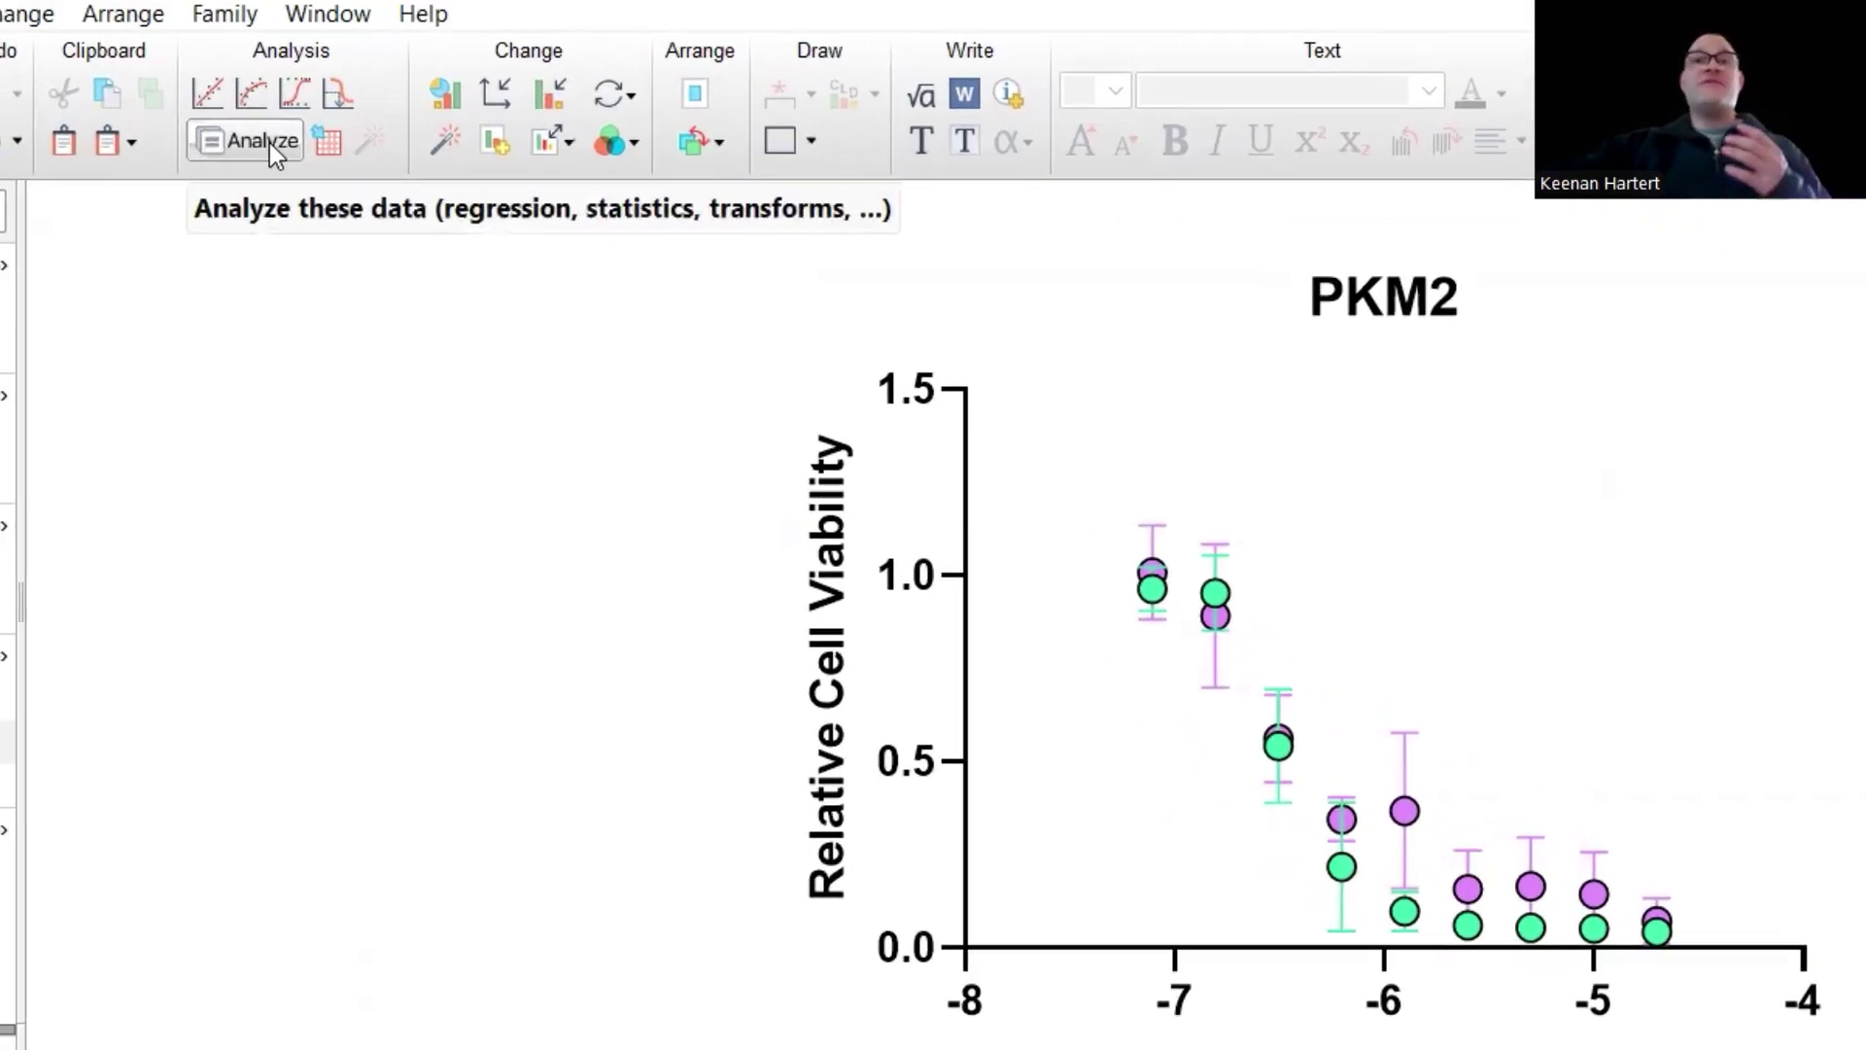
Run Nonlinear regression using log(inhibitor) vs. response -- Variable slope on DHL6 and U2932.
click(172, 51)
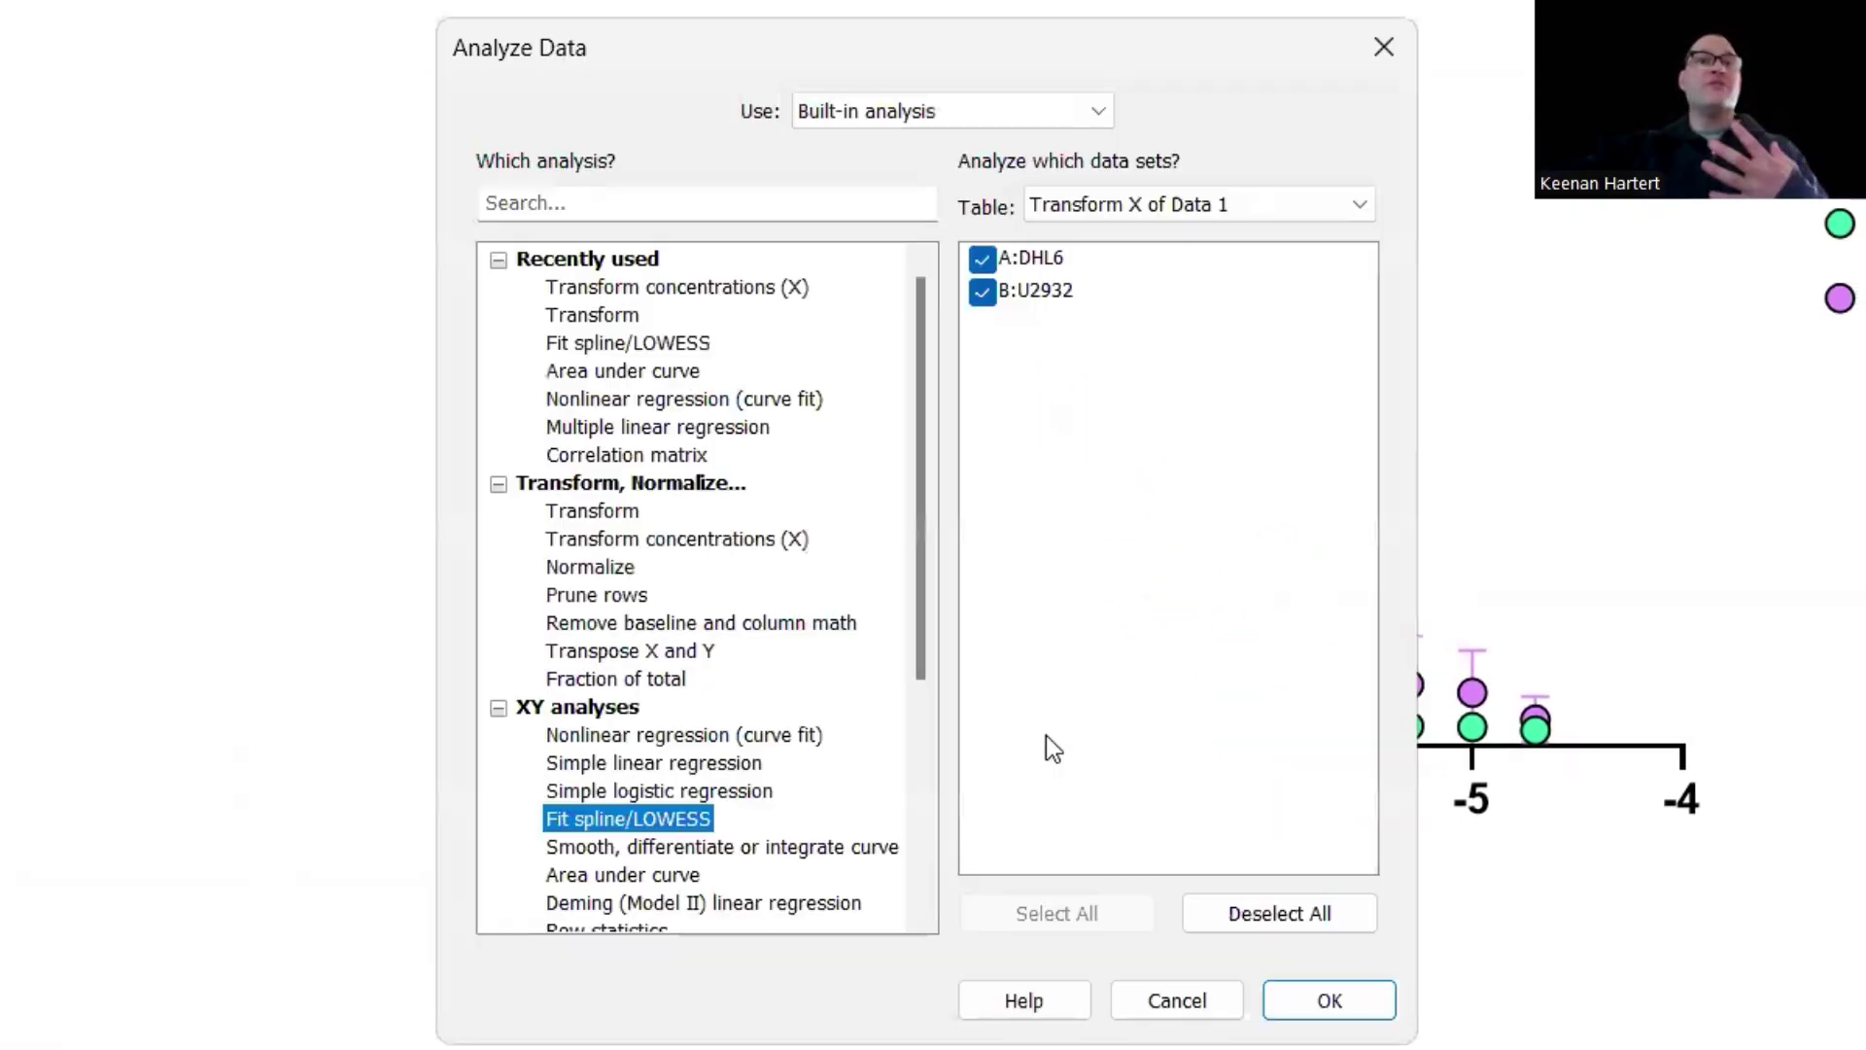
click(554, 486)
click(569, 255)
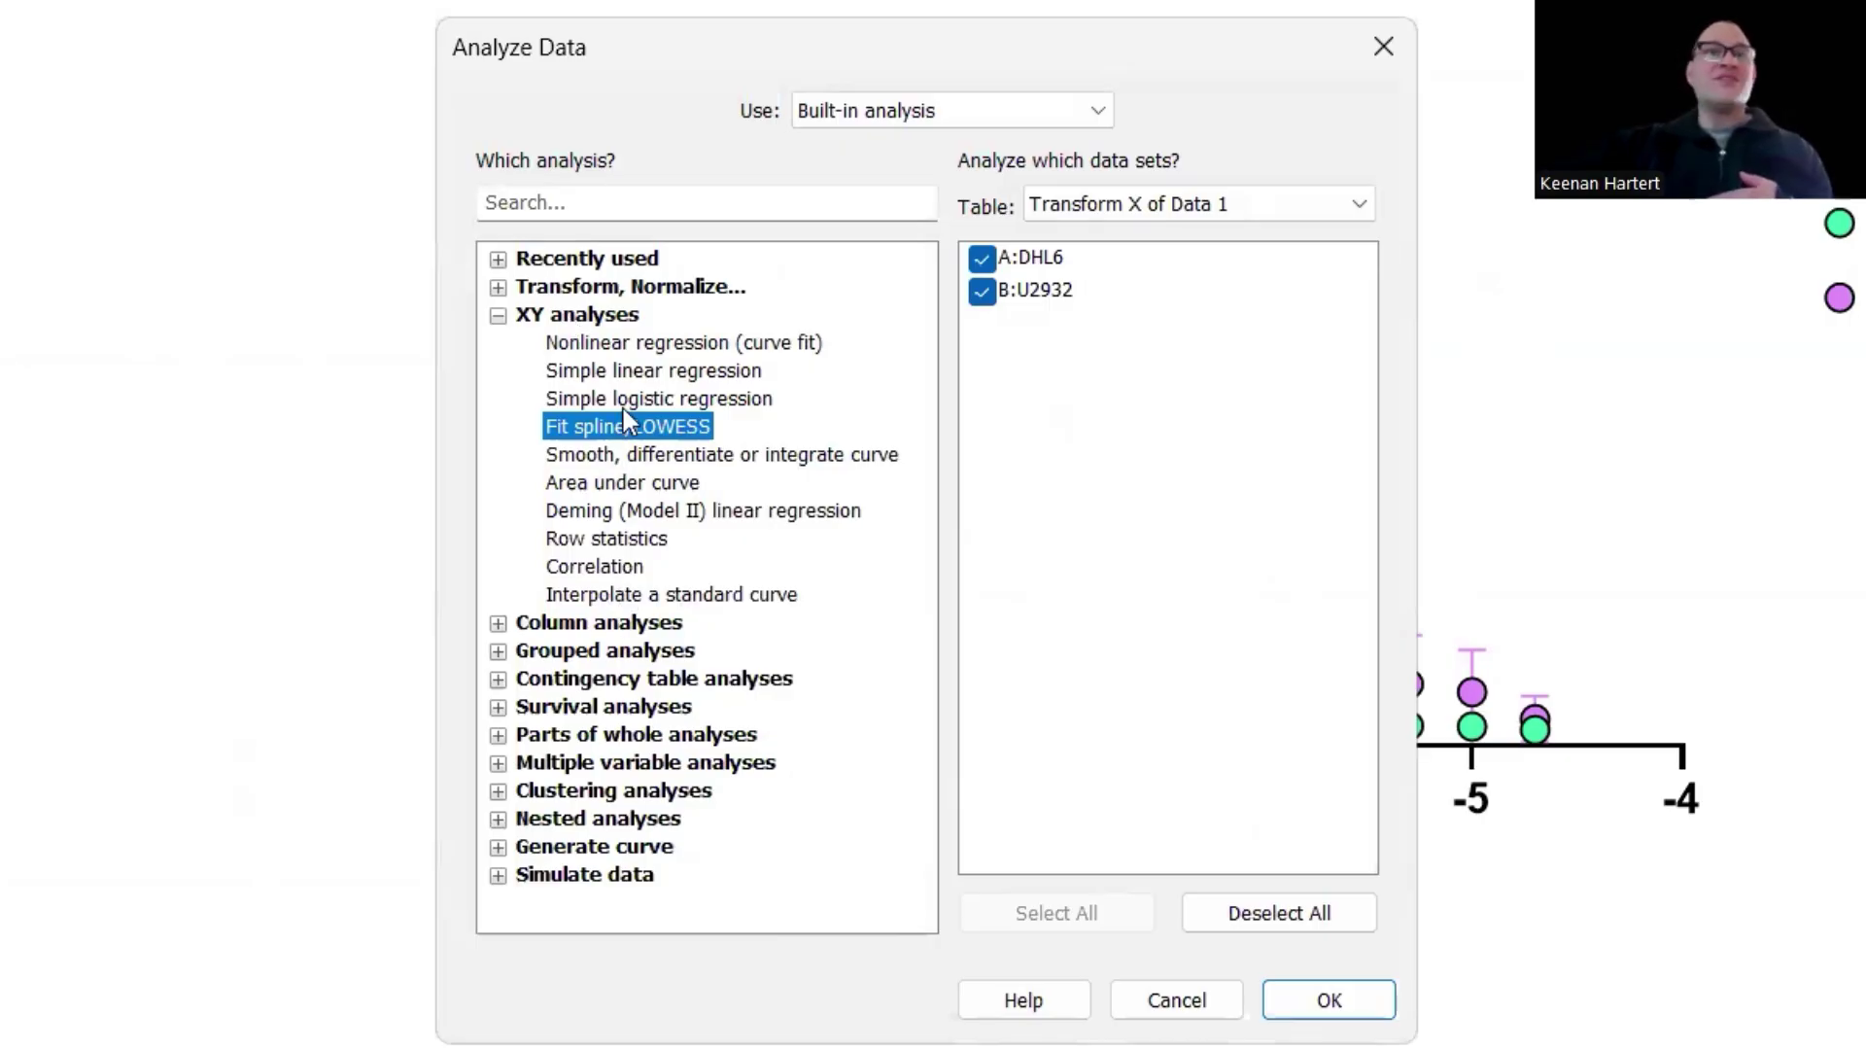
click(663, 350)
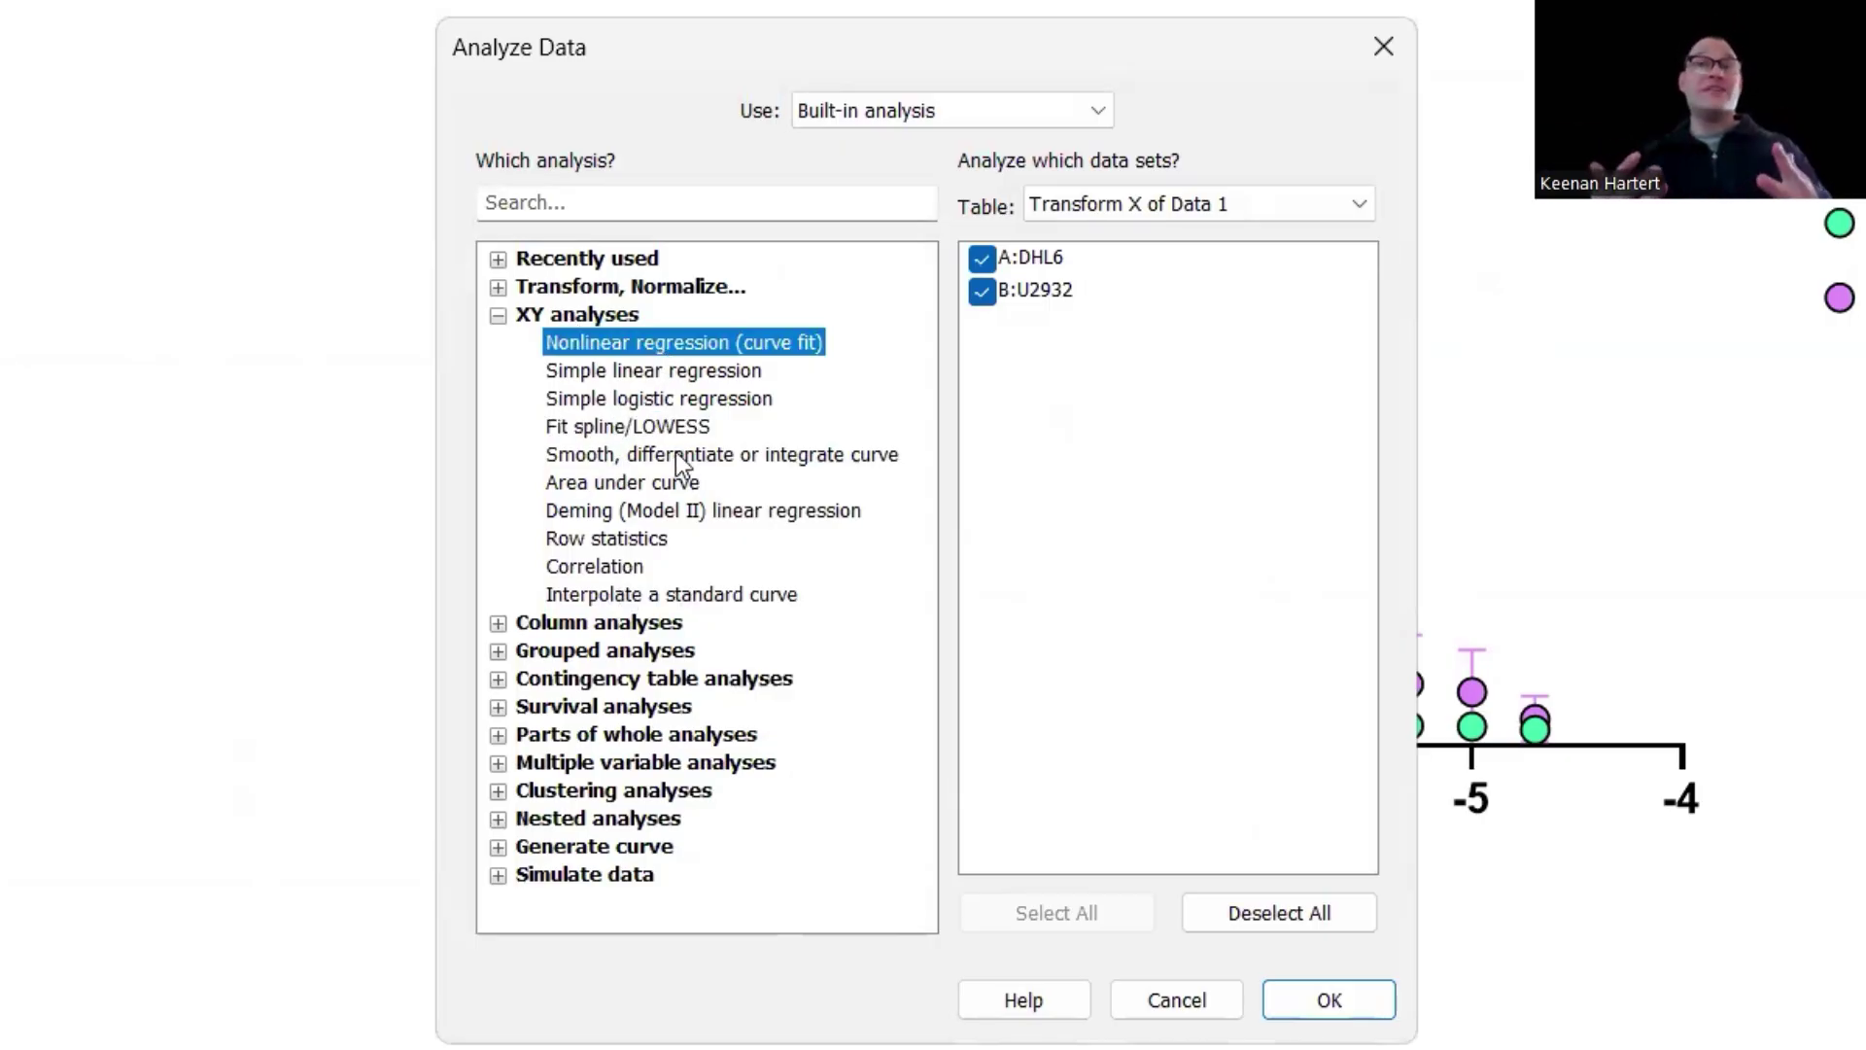
click(1333, 1010)
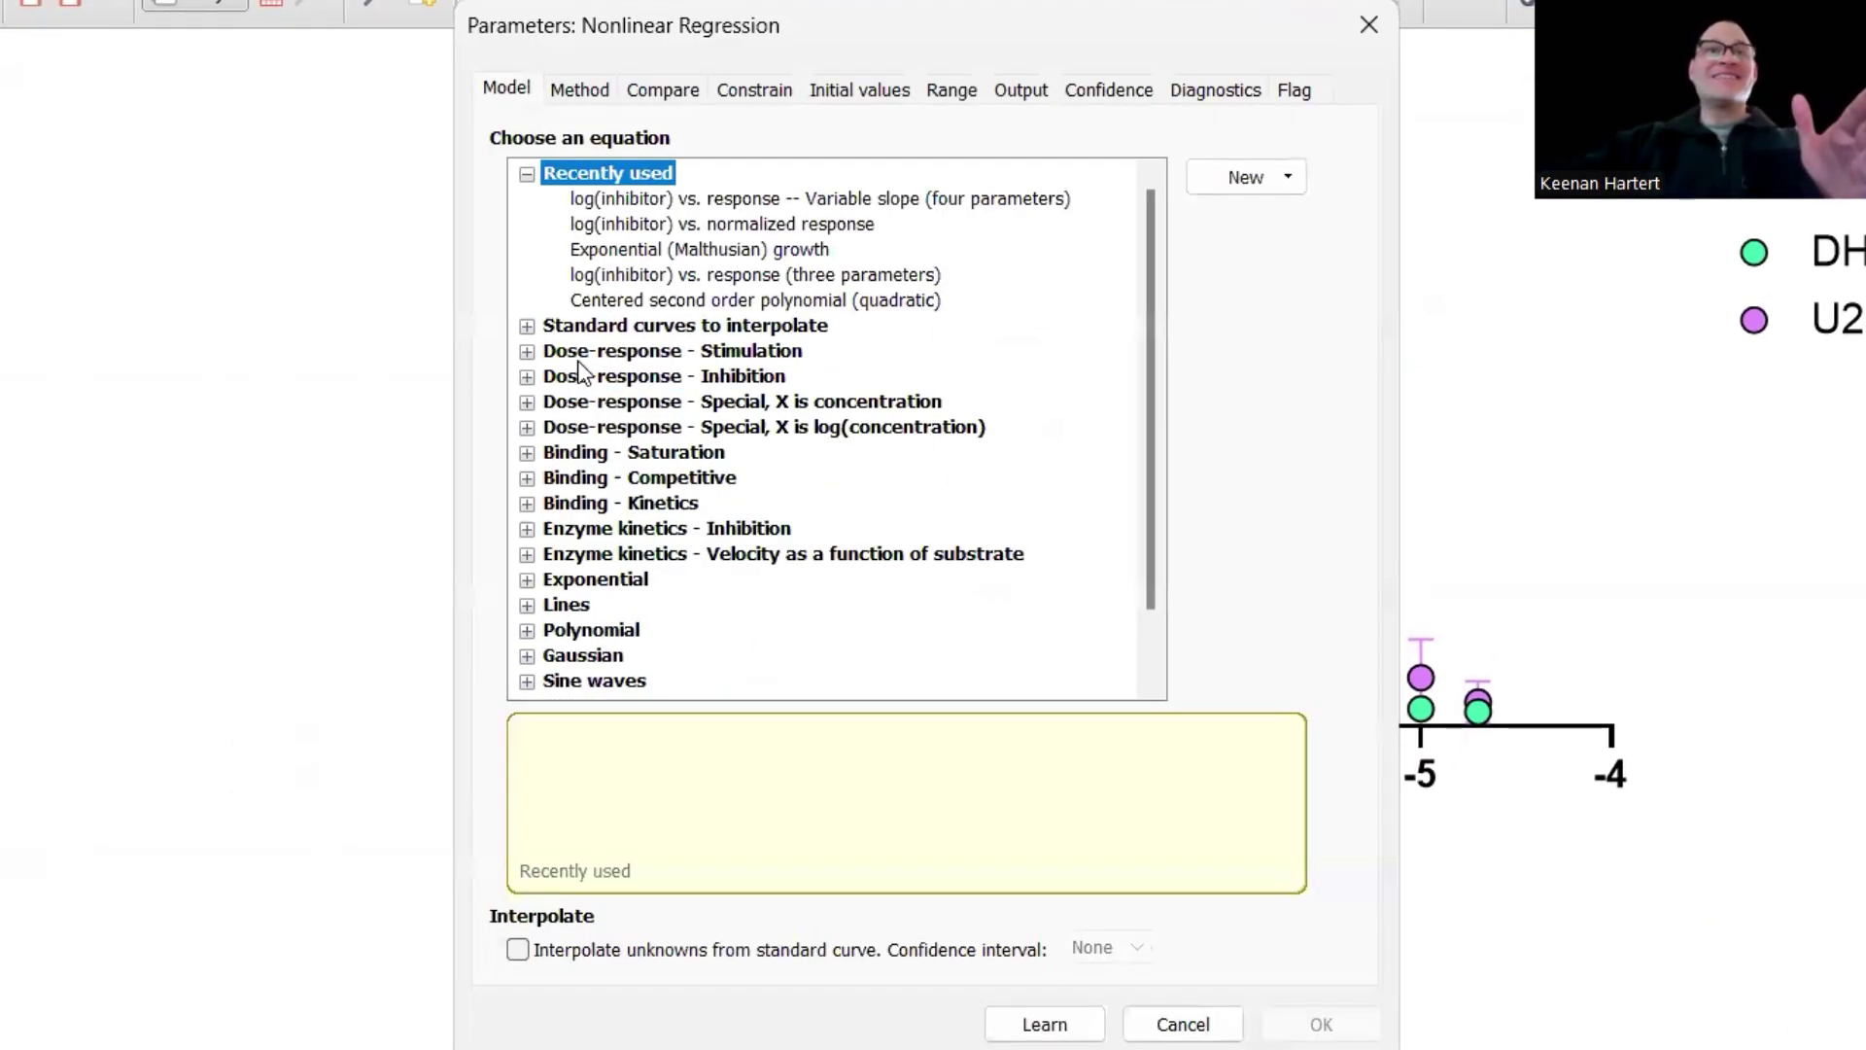
click(527, 173)
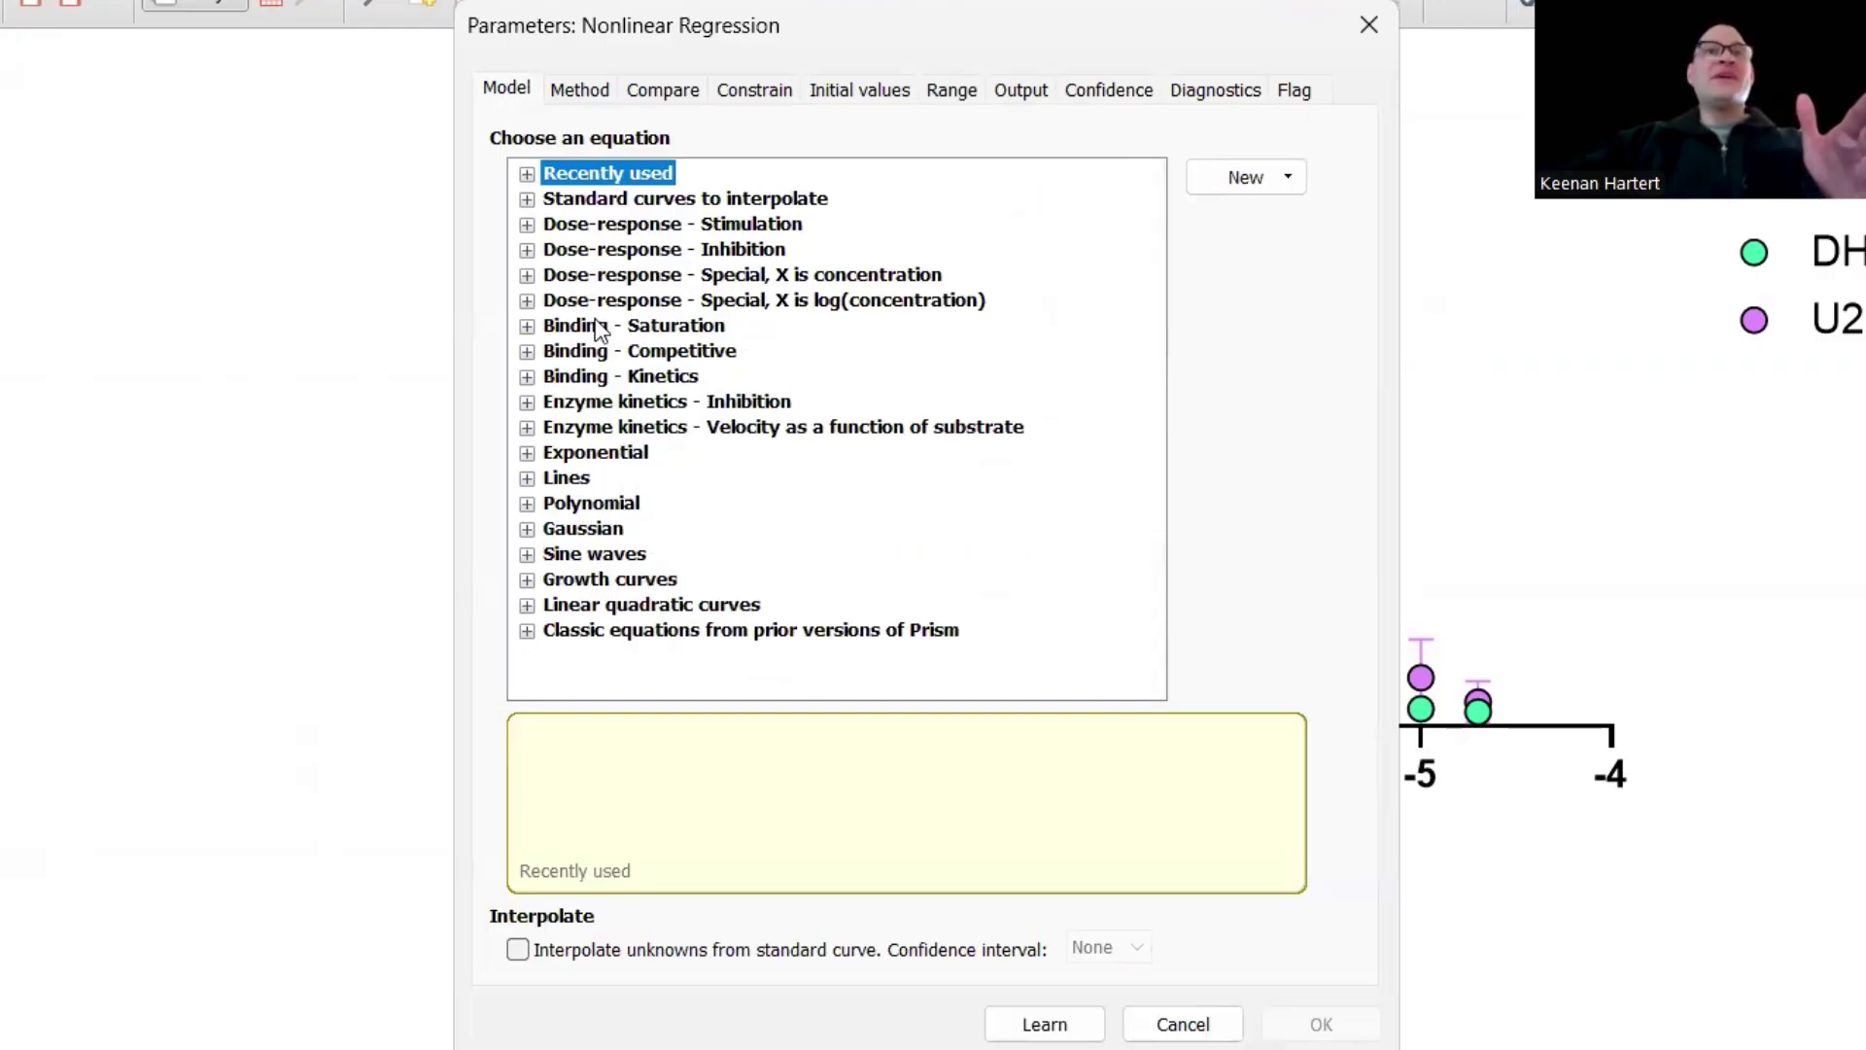
double_click(584, 251)
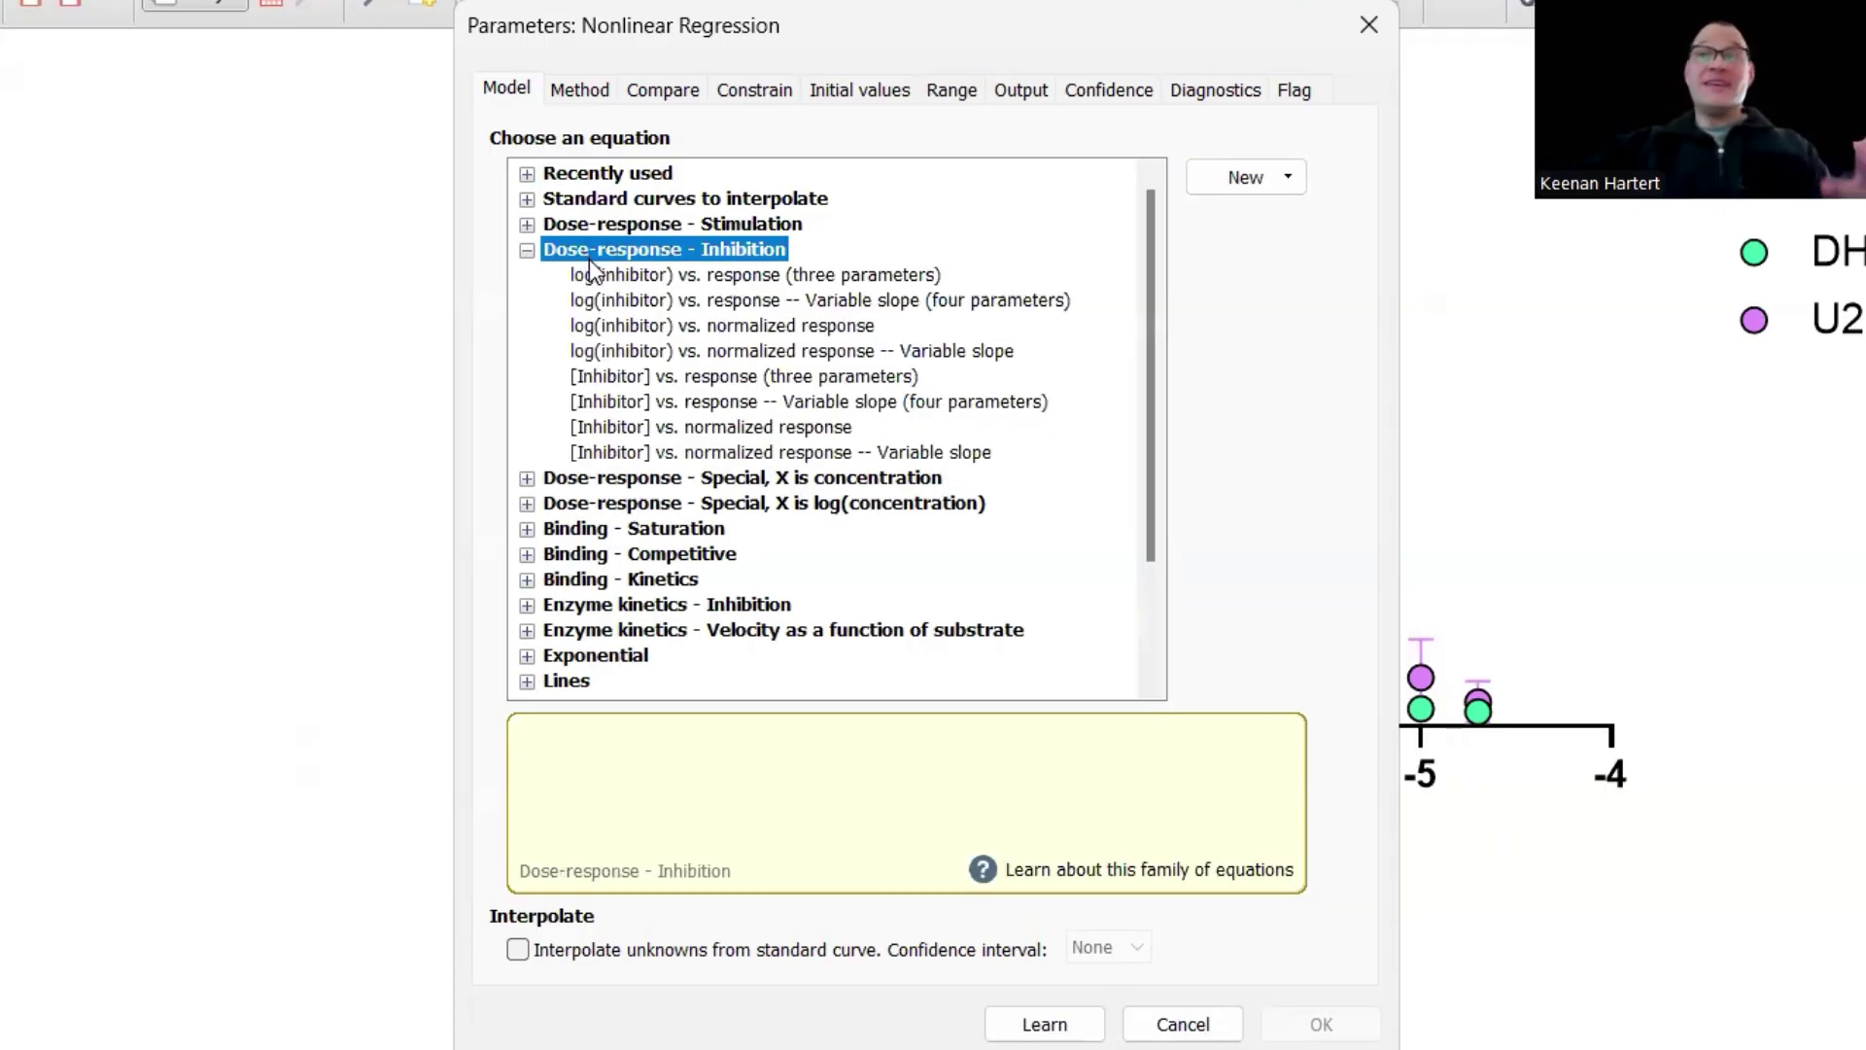
click(589, 304)
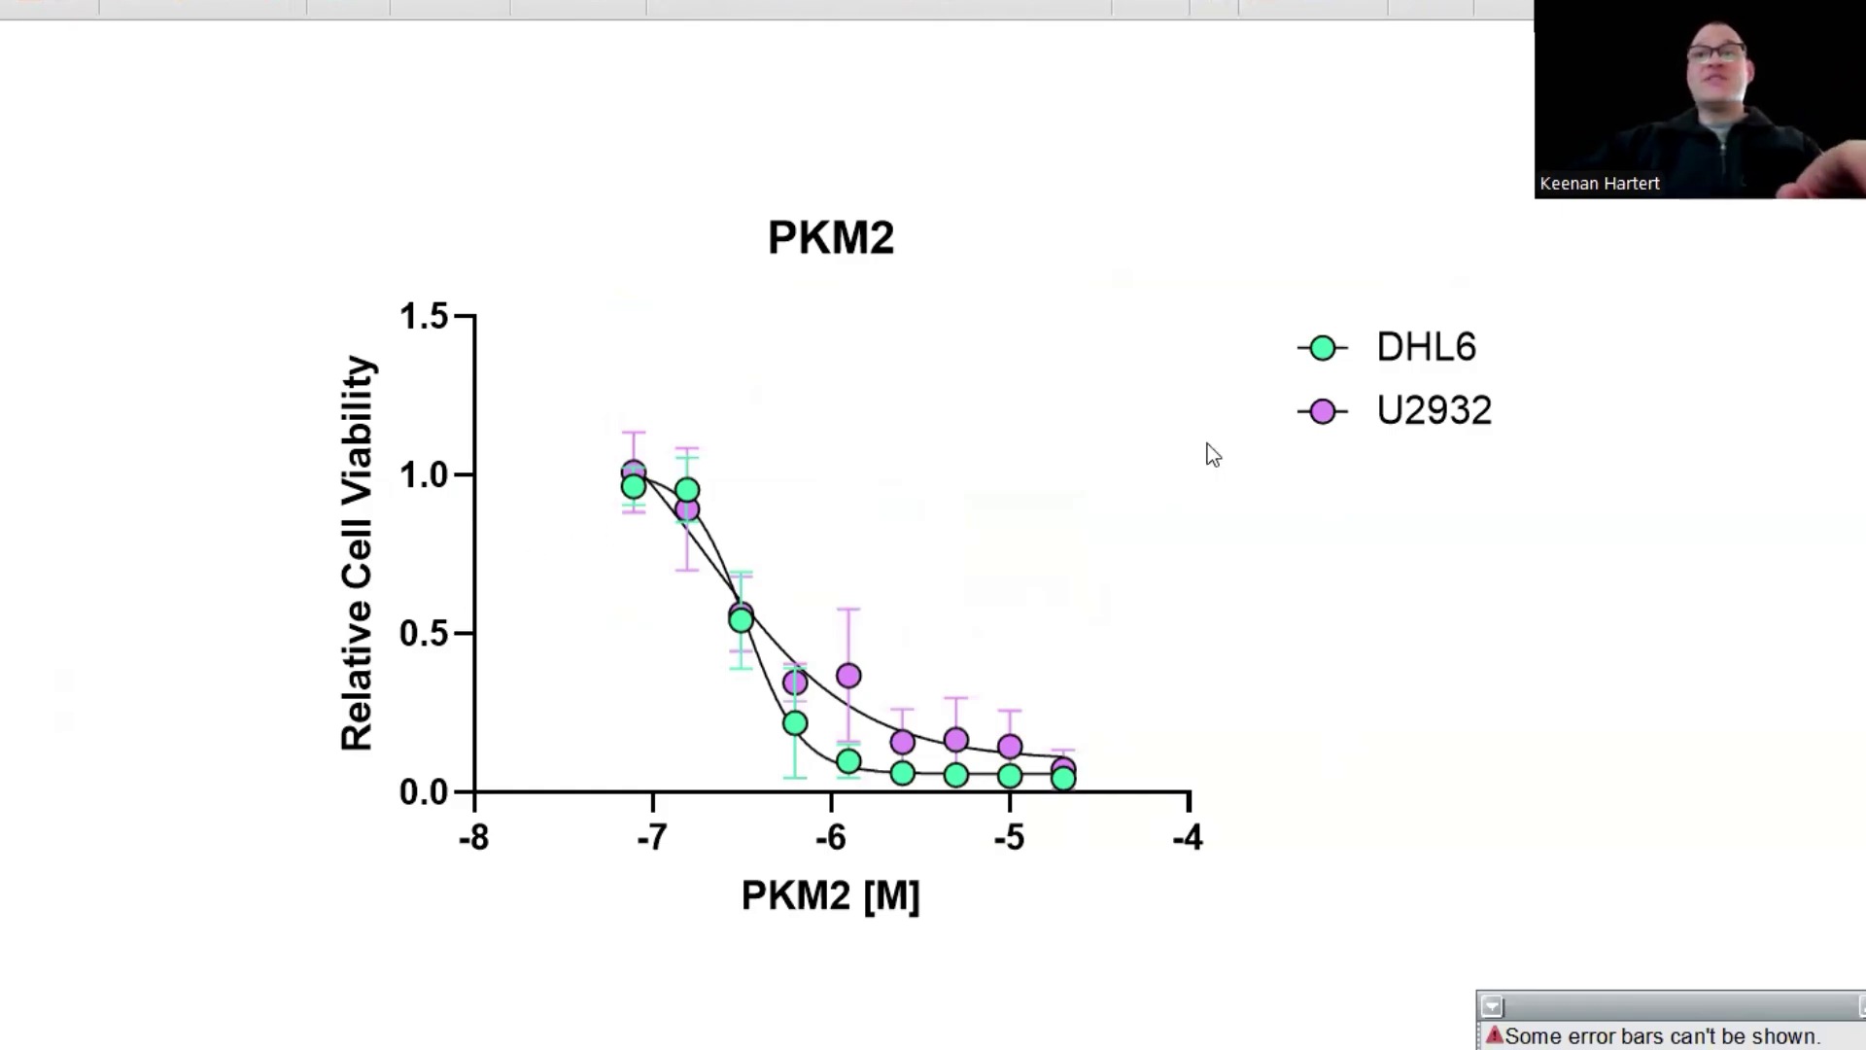
Make the DHL6 nonlinear fit curve teal in Format Graph.
click(1307, 349)
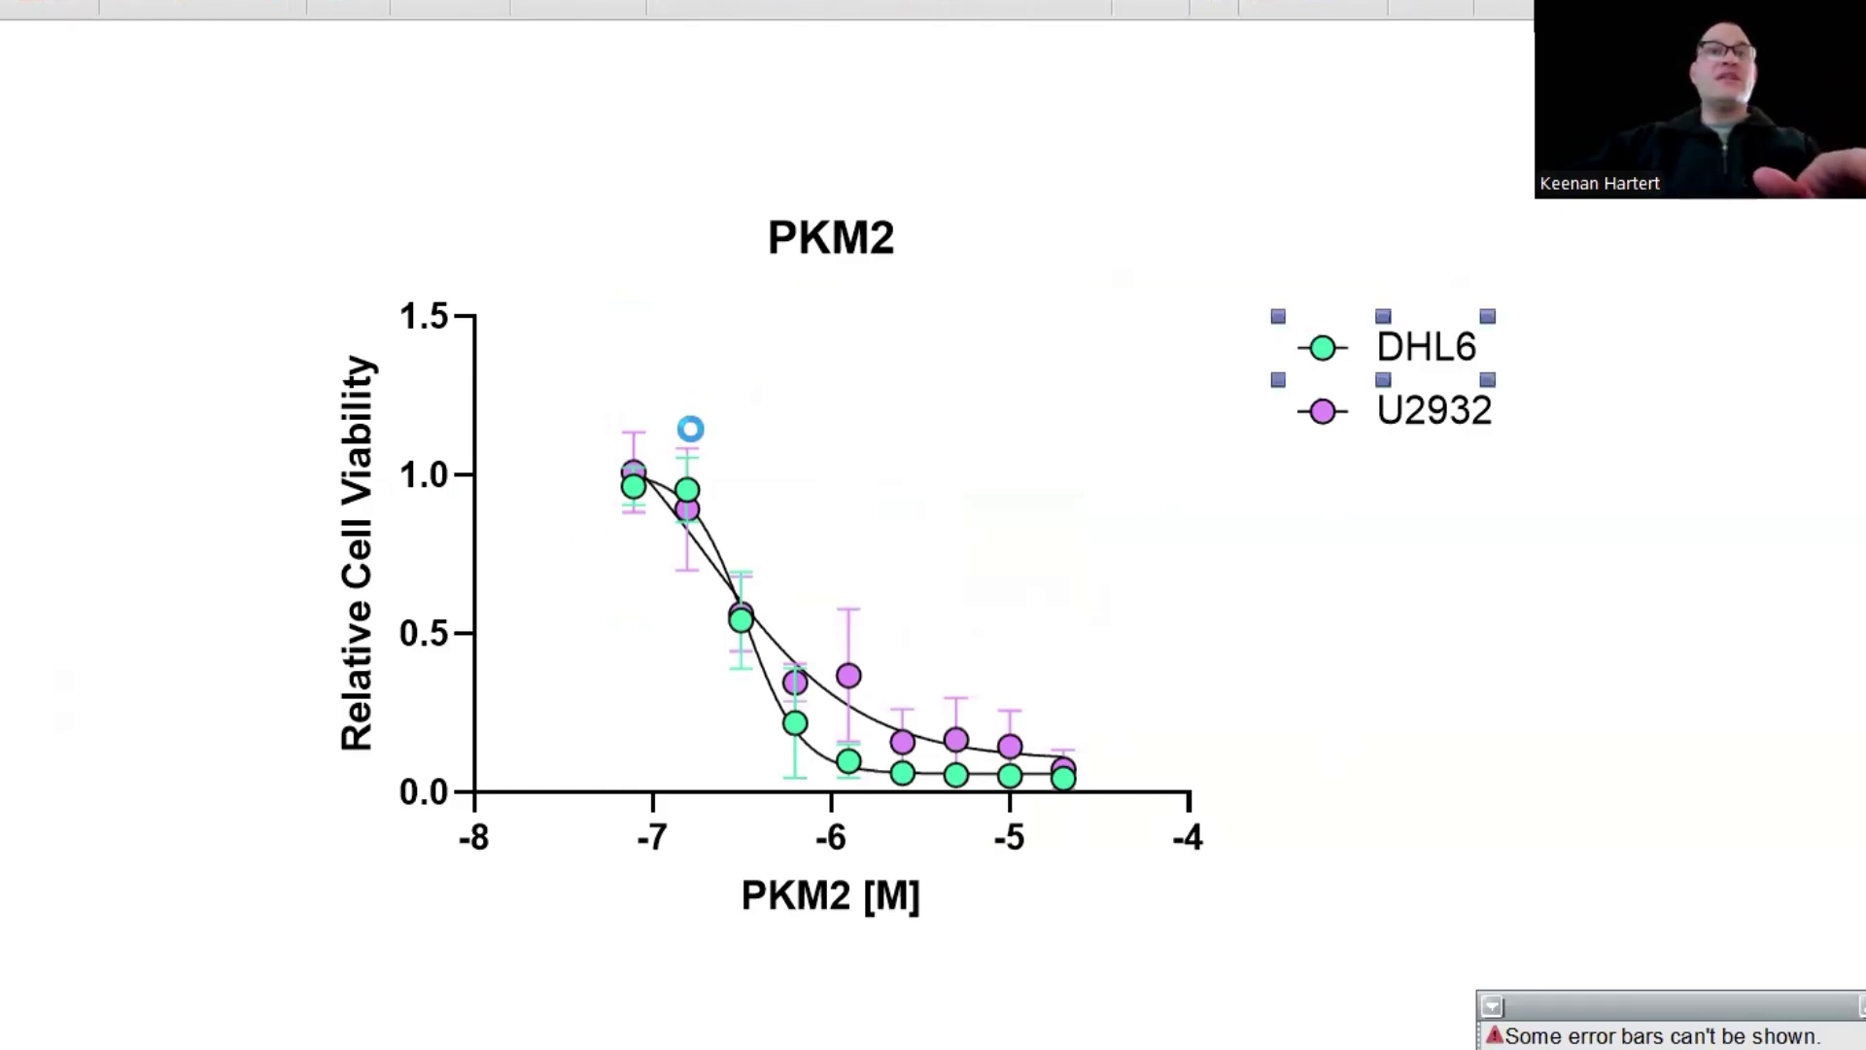
double_click(656, 476)
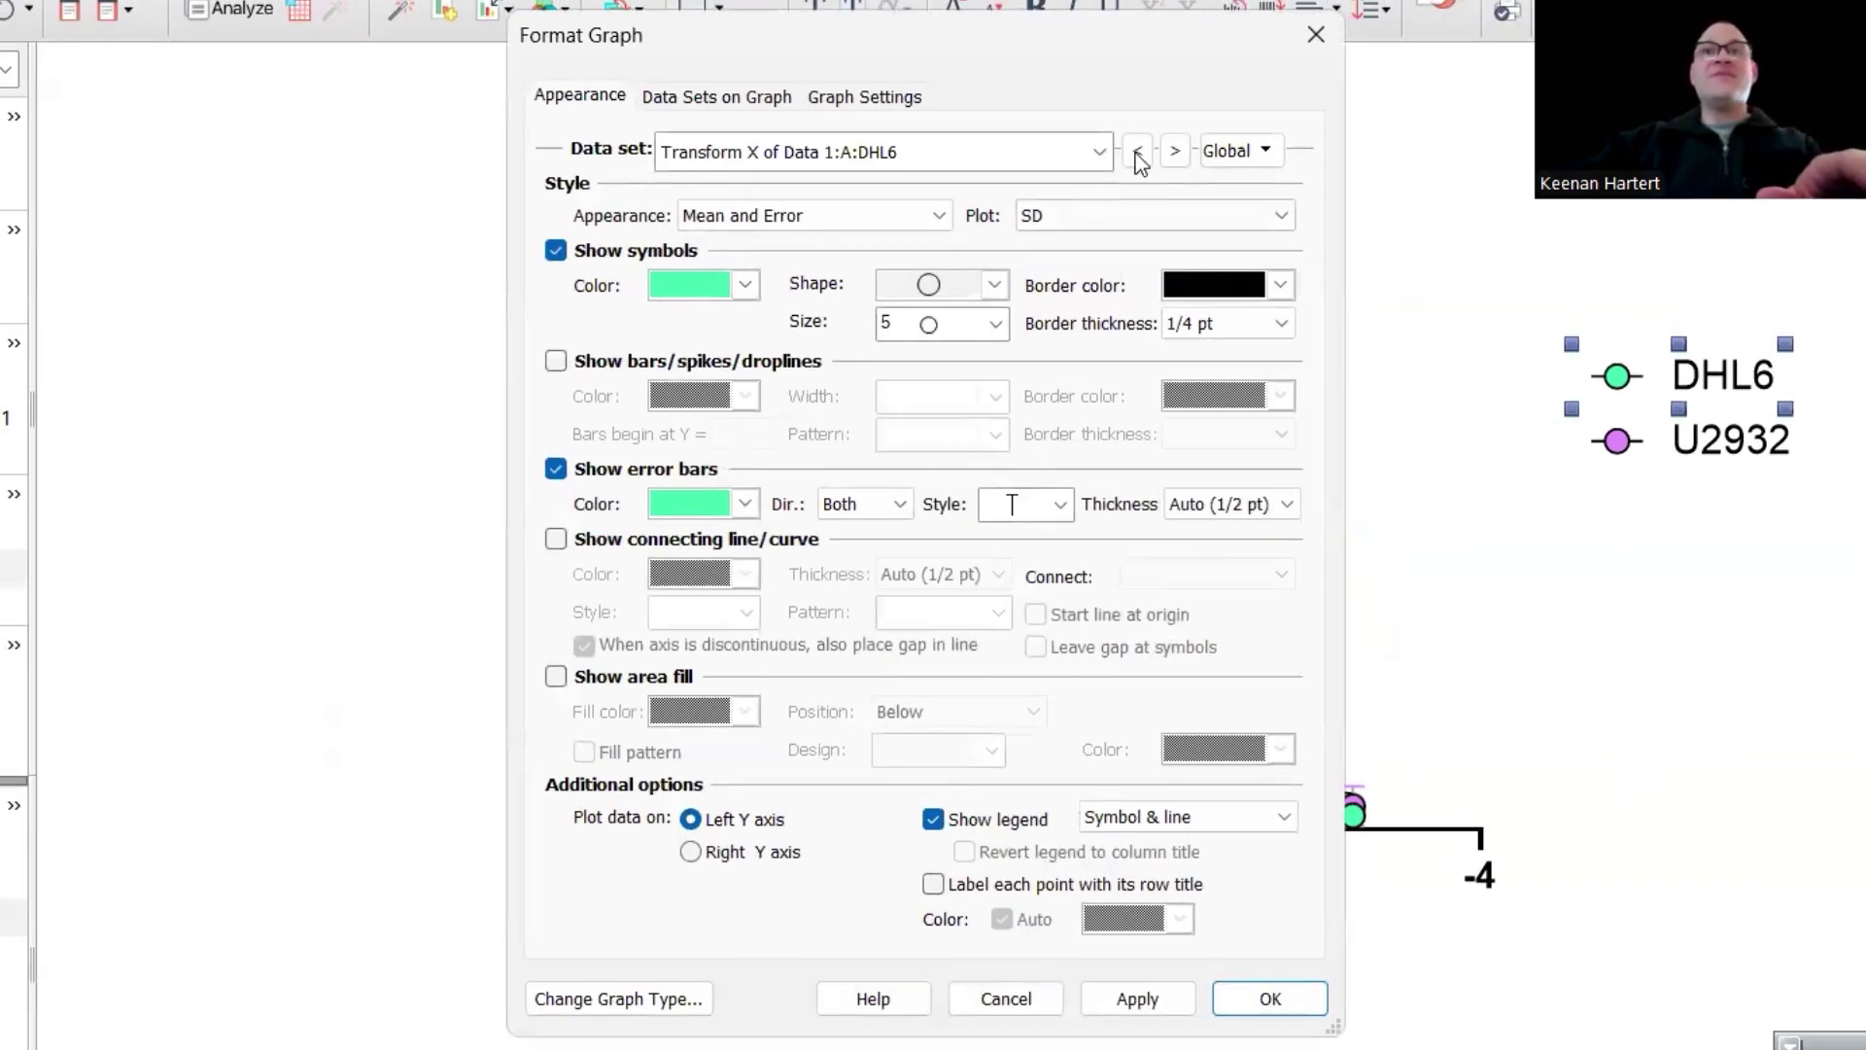
click(1174, 151)
click(1174, 150)
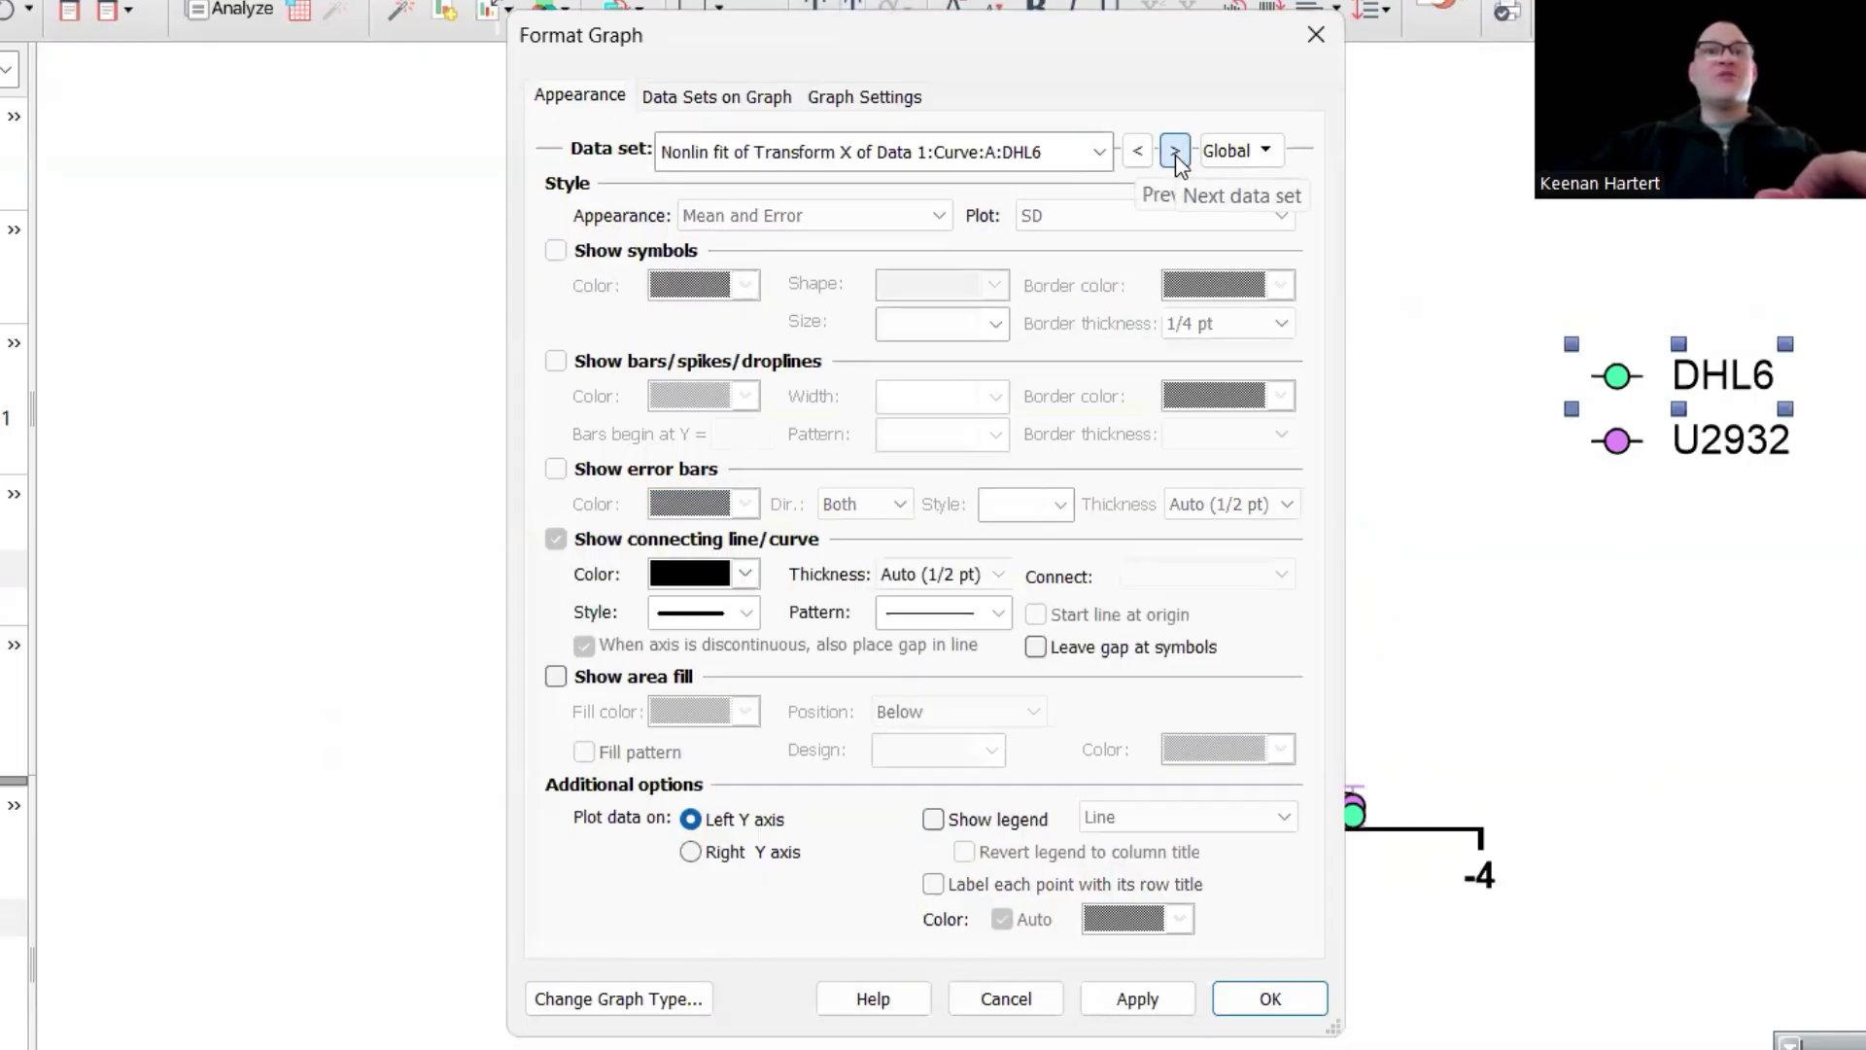
click(745, 574)
click(837, 709)
click(1137, 998)
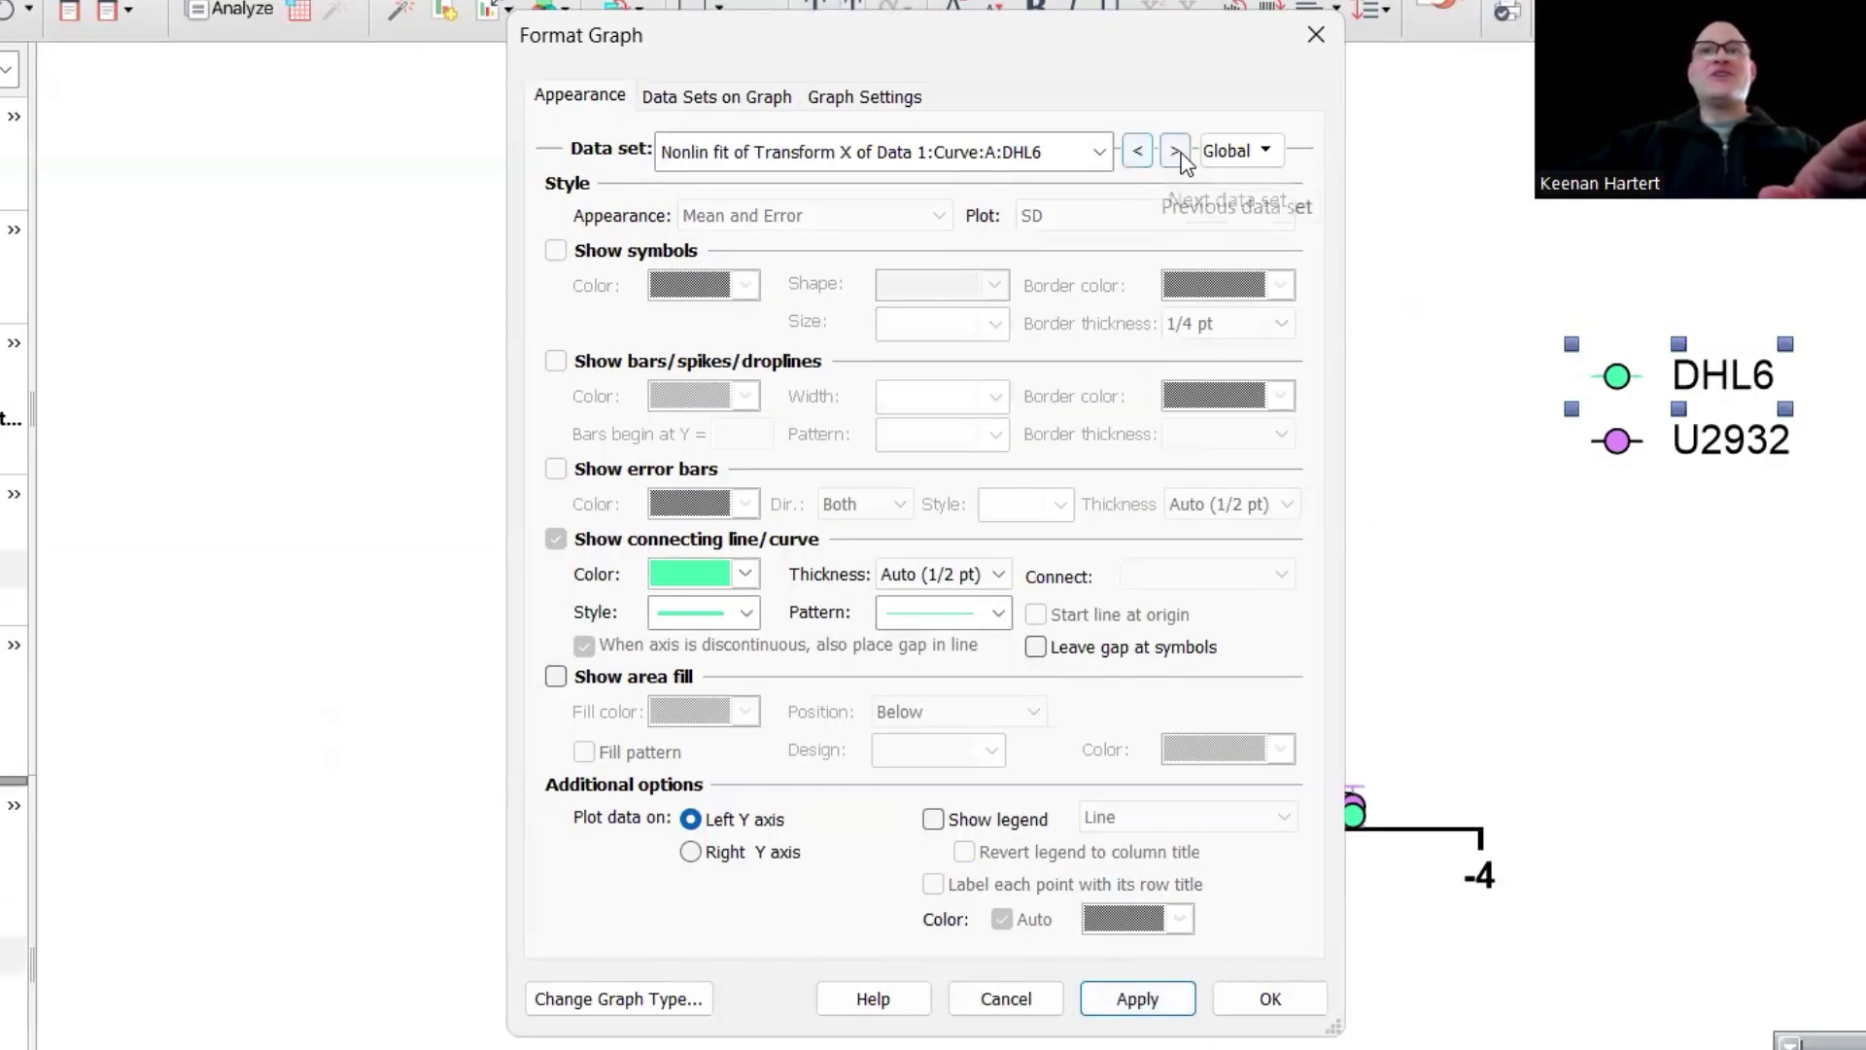
Make the U2932 fitted curve purple and apply the colour changes.
click(1176, 152)
click(746, 576)
click(791, 818)
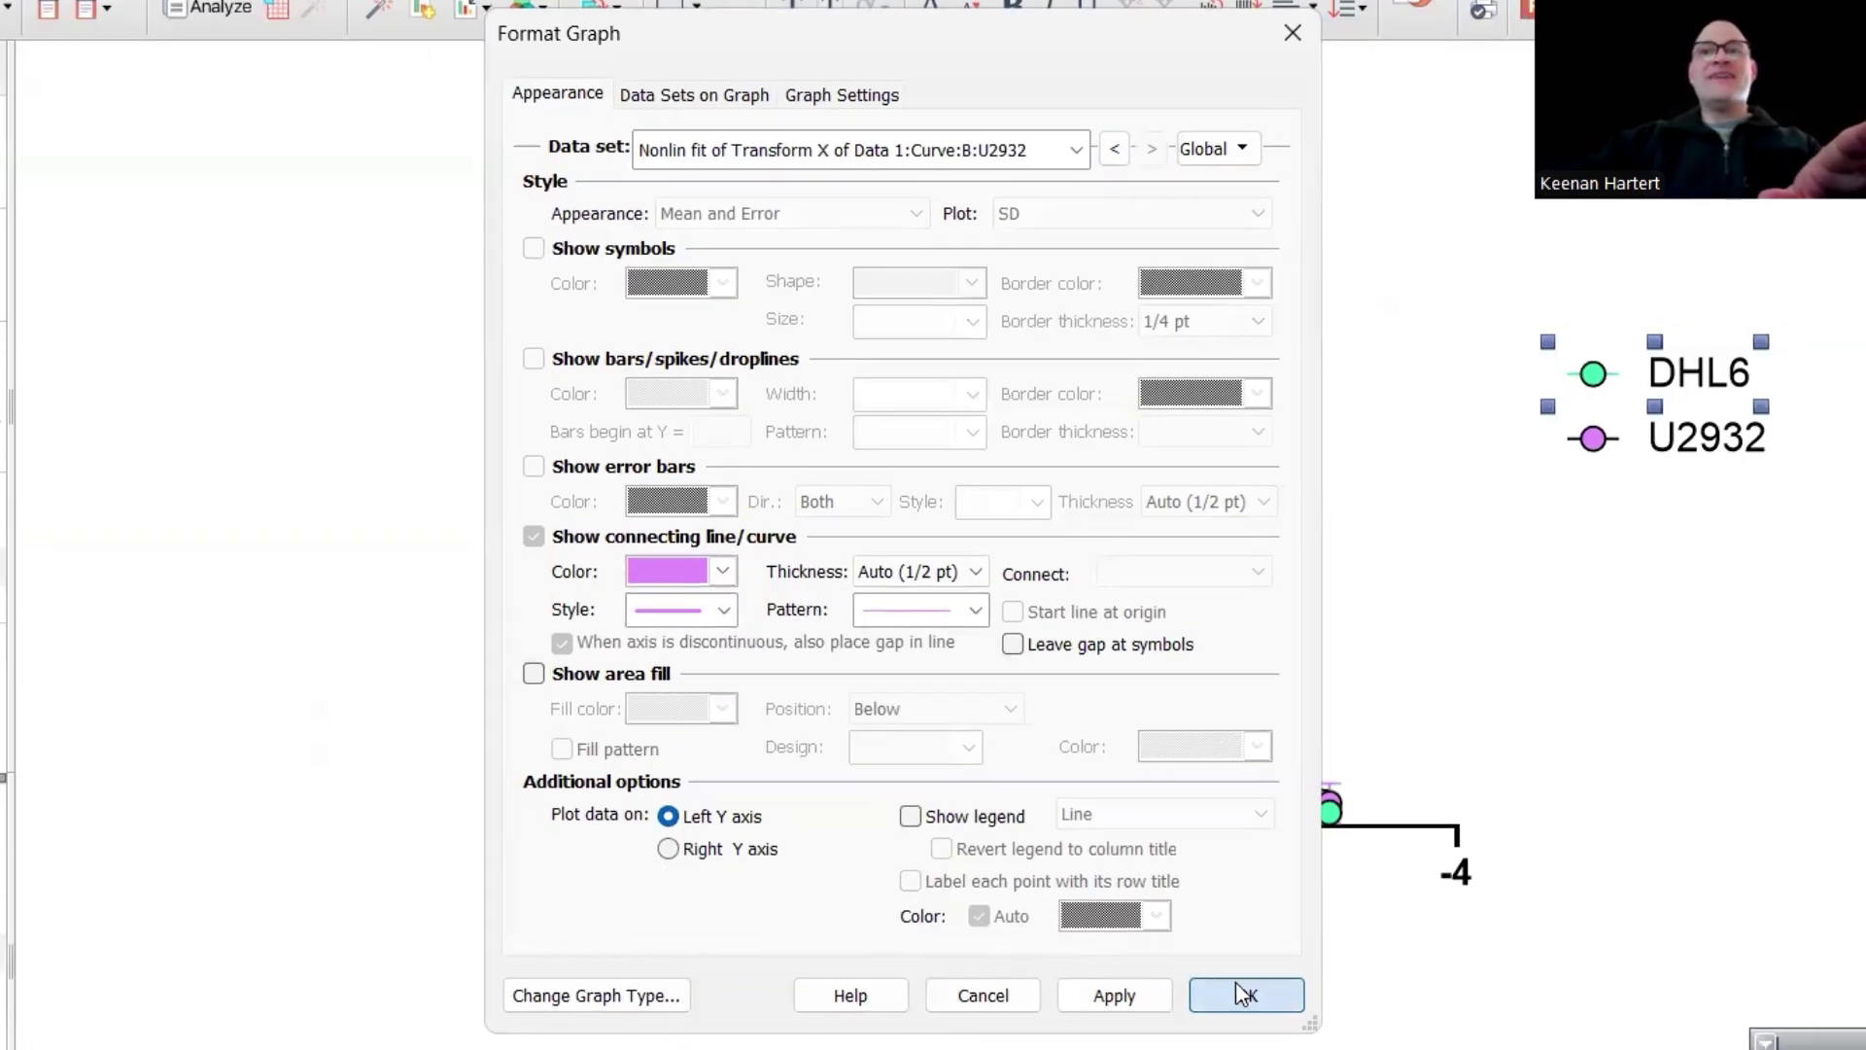
click(1270, 998)
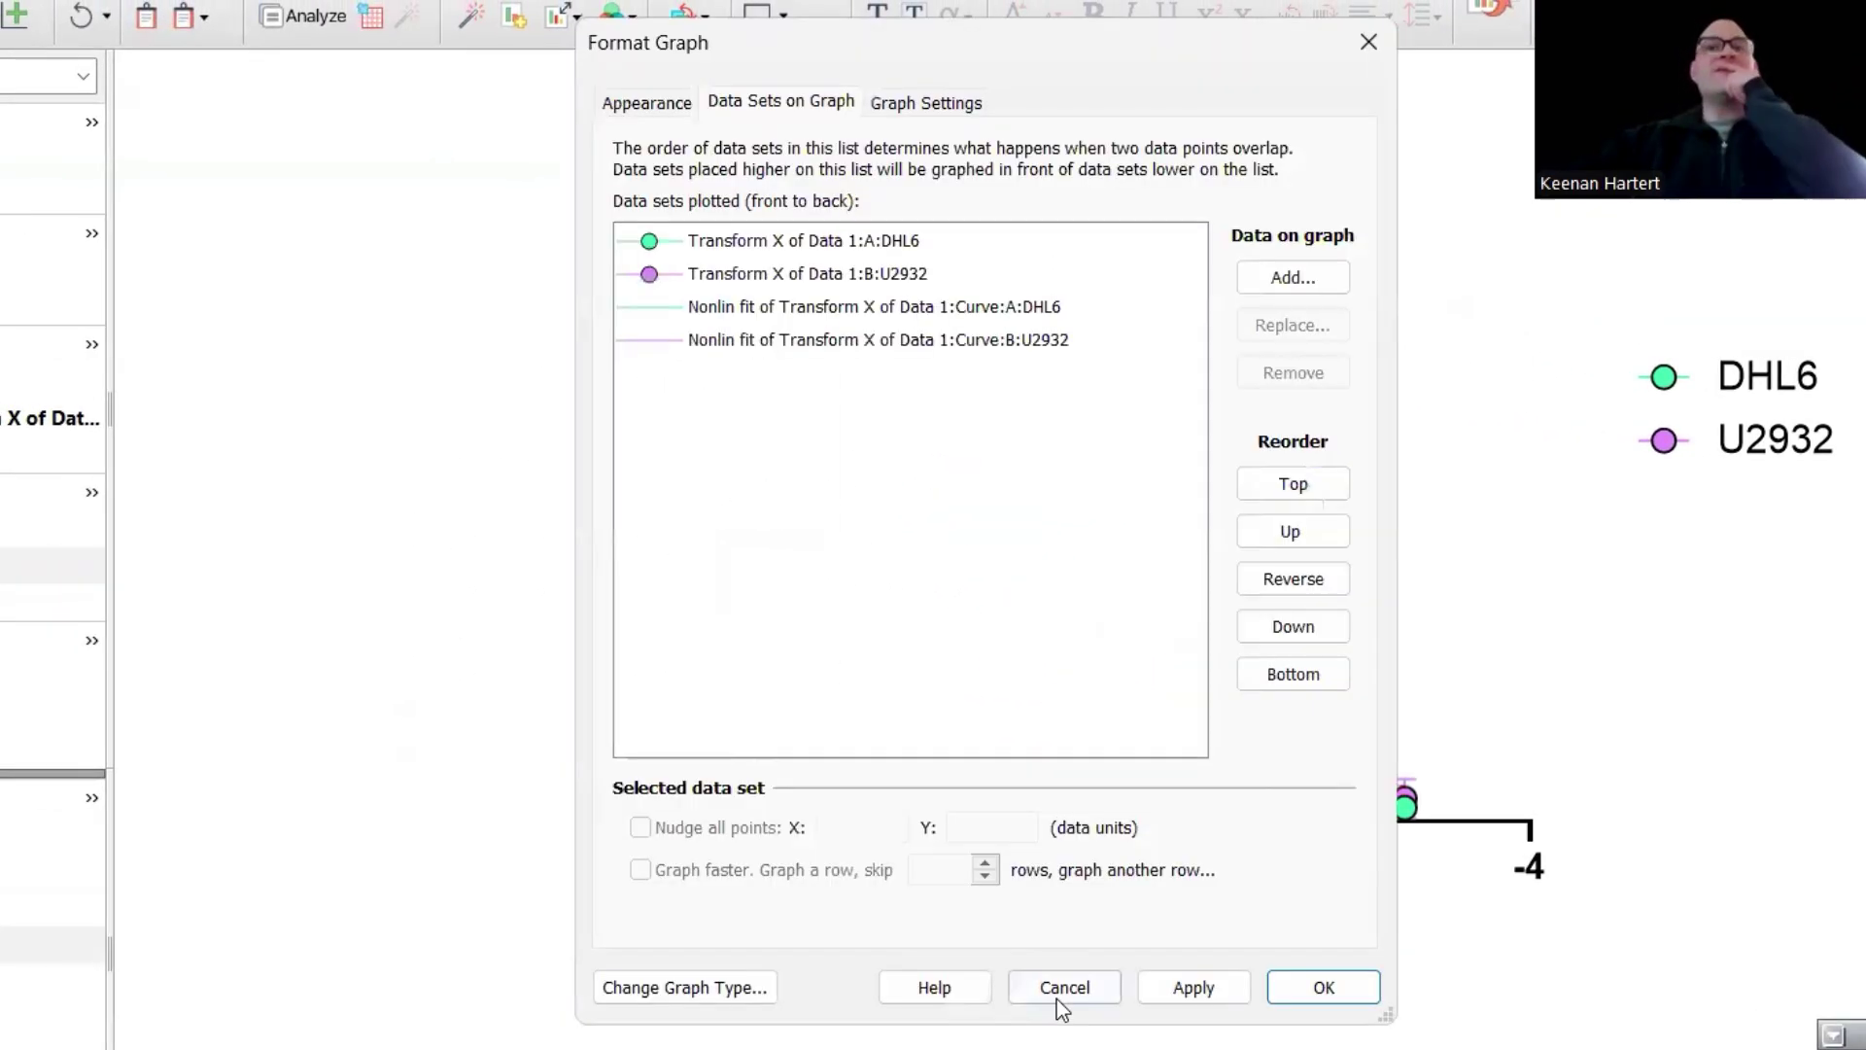
click(1069, 990)
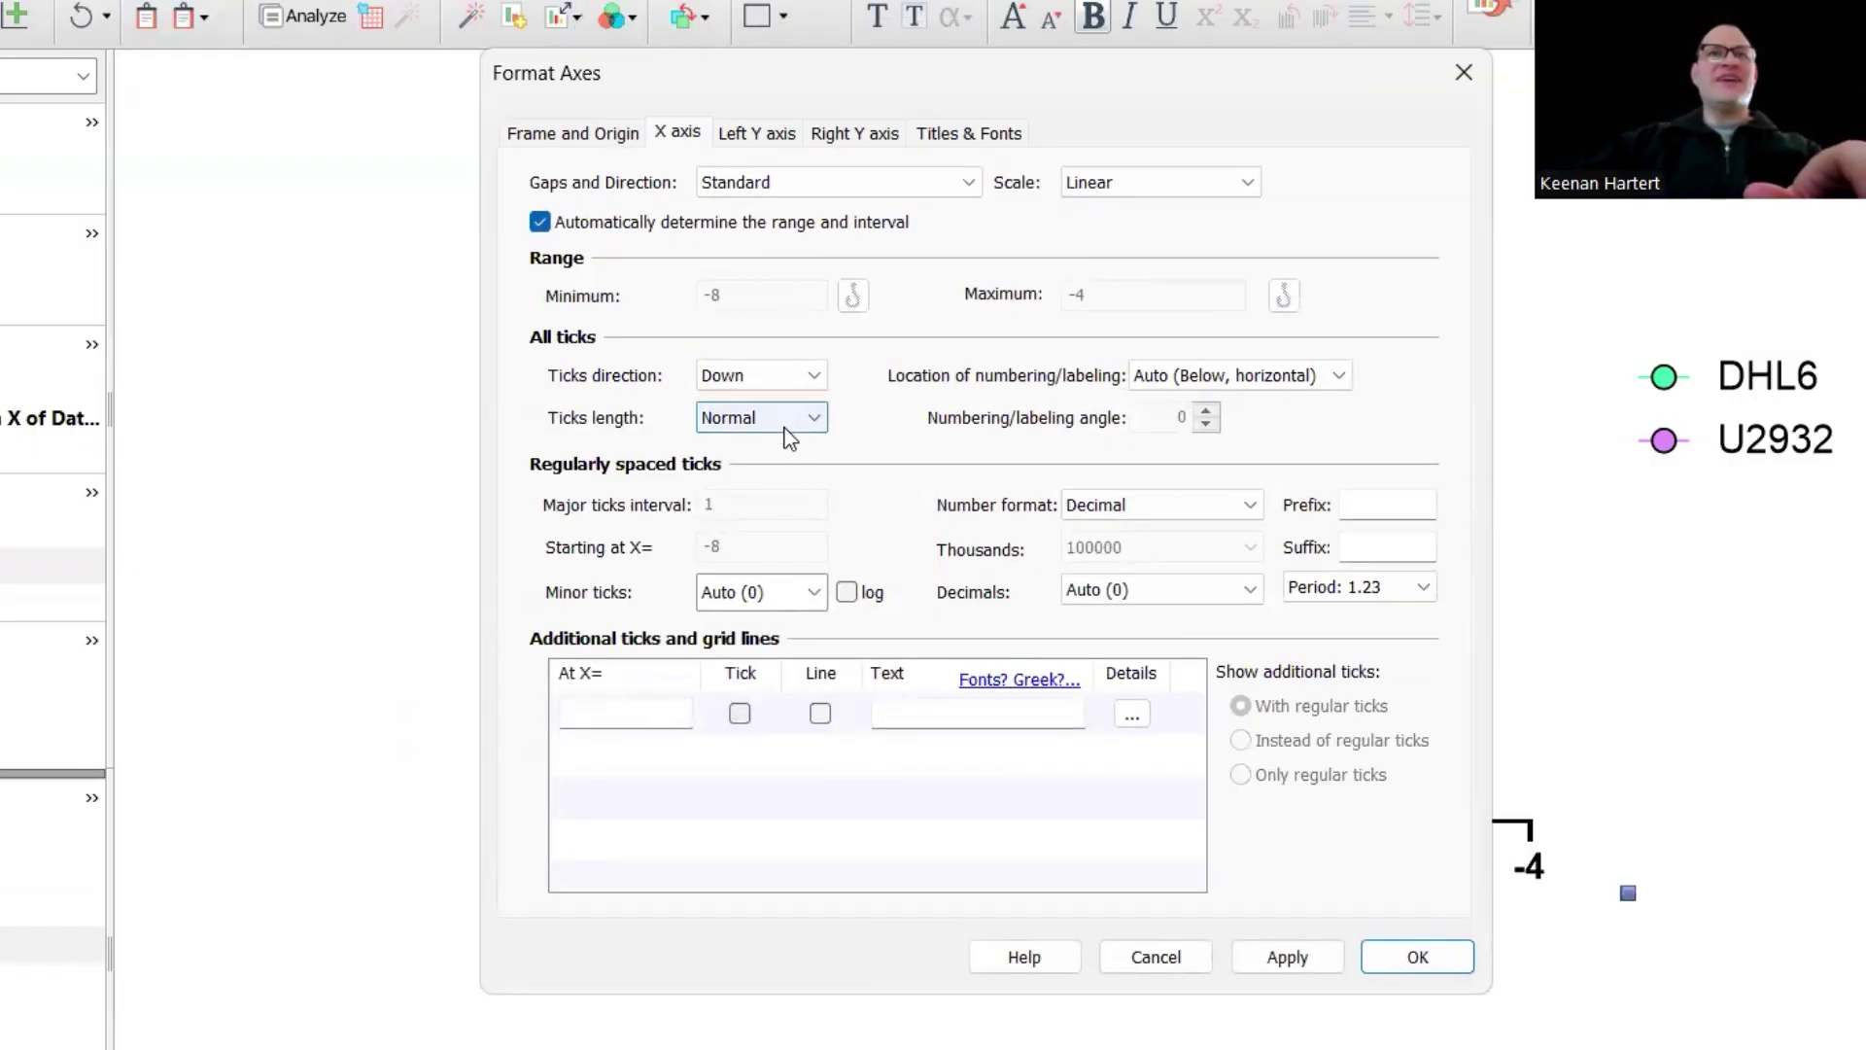
Give the X axis 4 minor ticks; set Y axis maximum 1.3, major interval 0.2, 4 minor ticks.
click(771, 595)
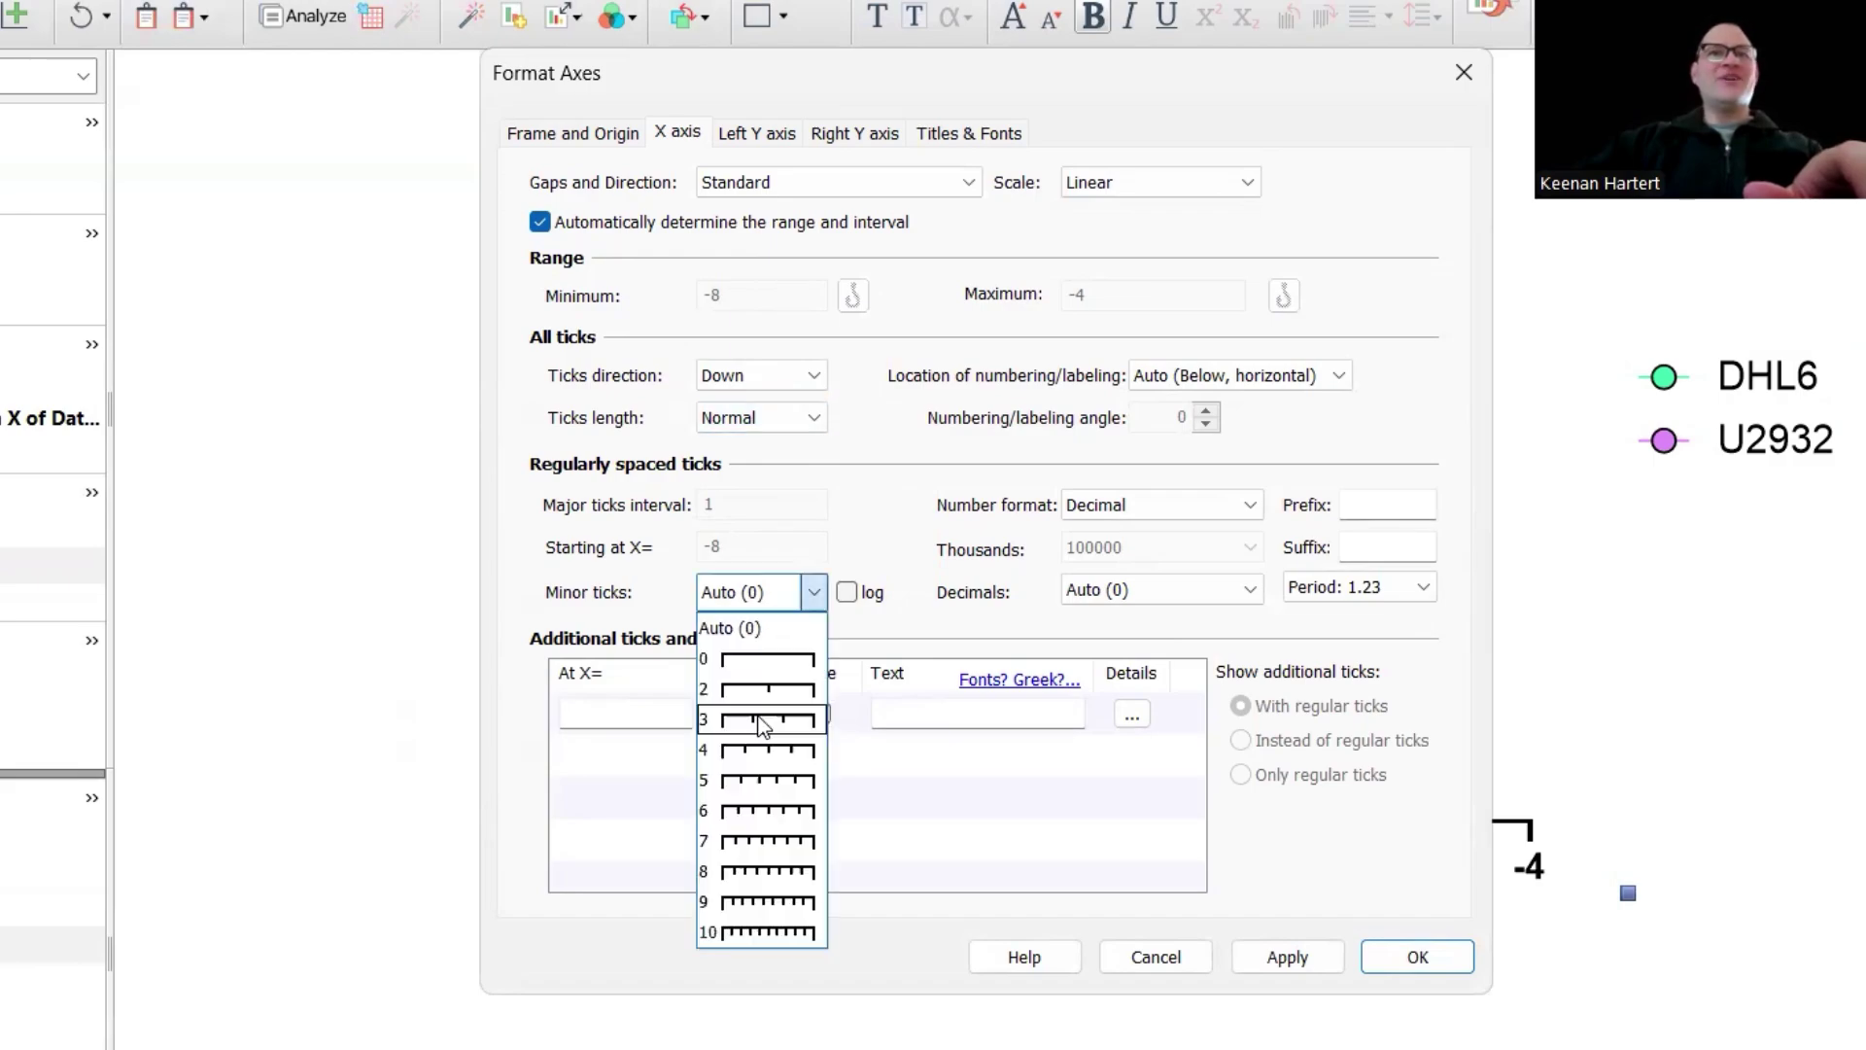
click(758, 768)
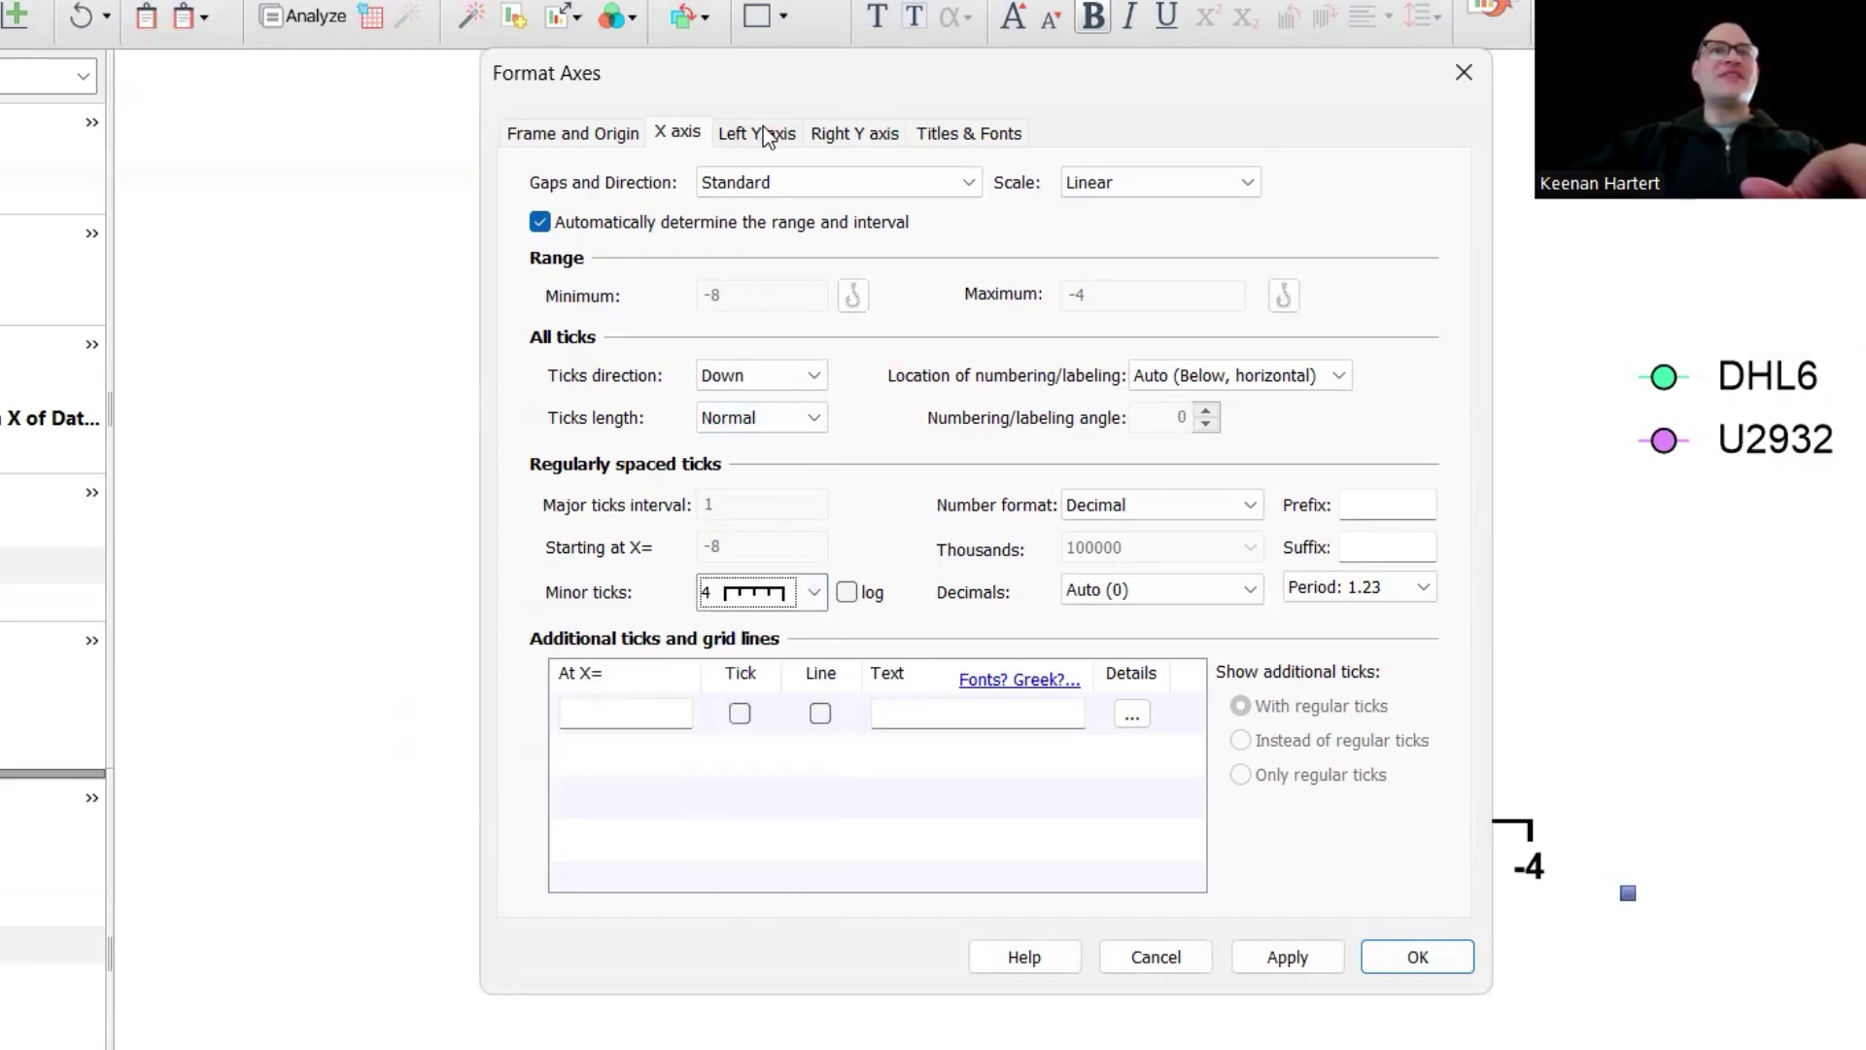
click(744, 133)
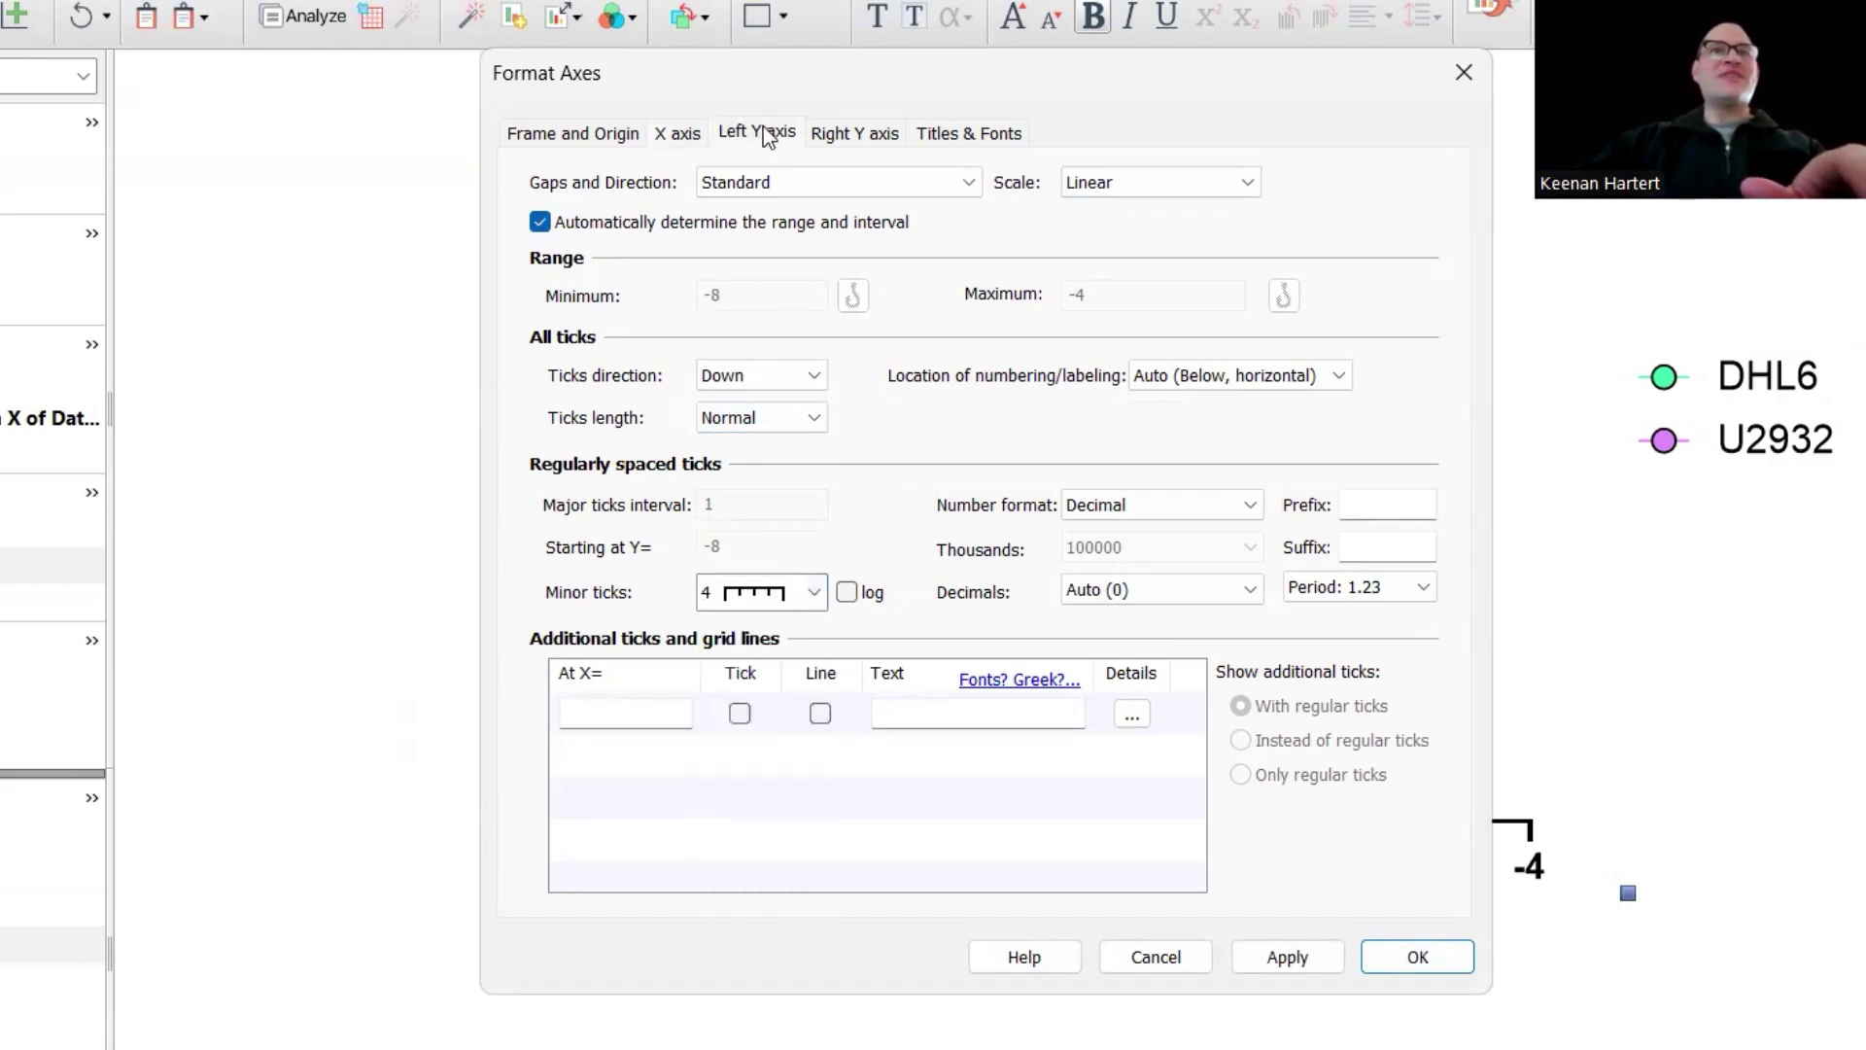
click(591, 225)
click(1106, 292)
key(BackSpace)
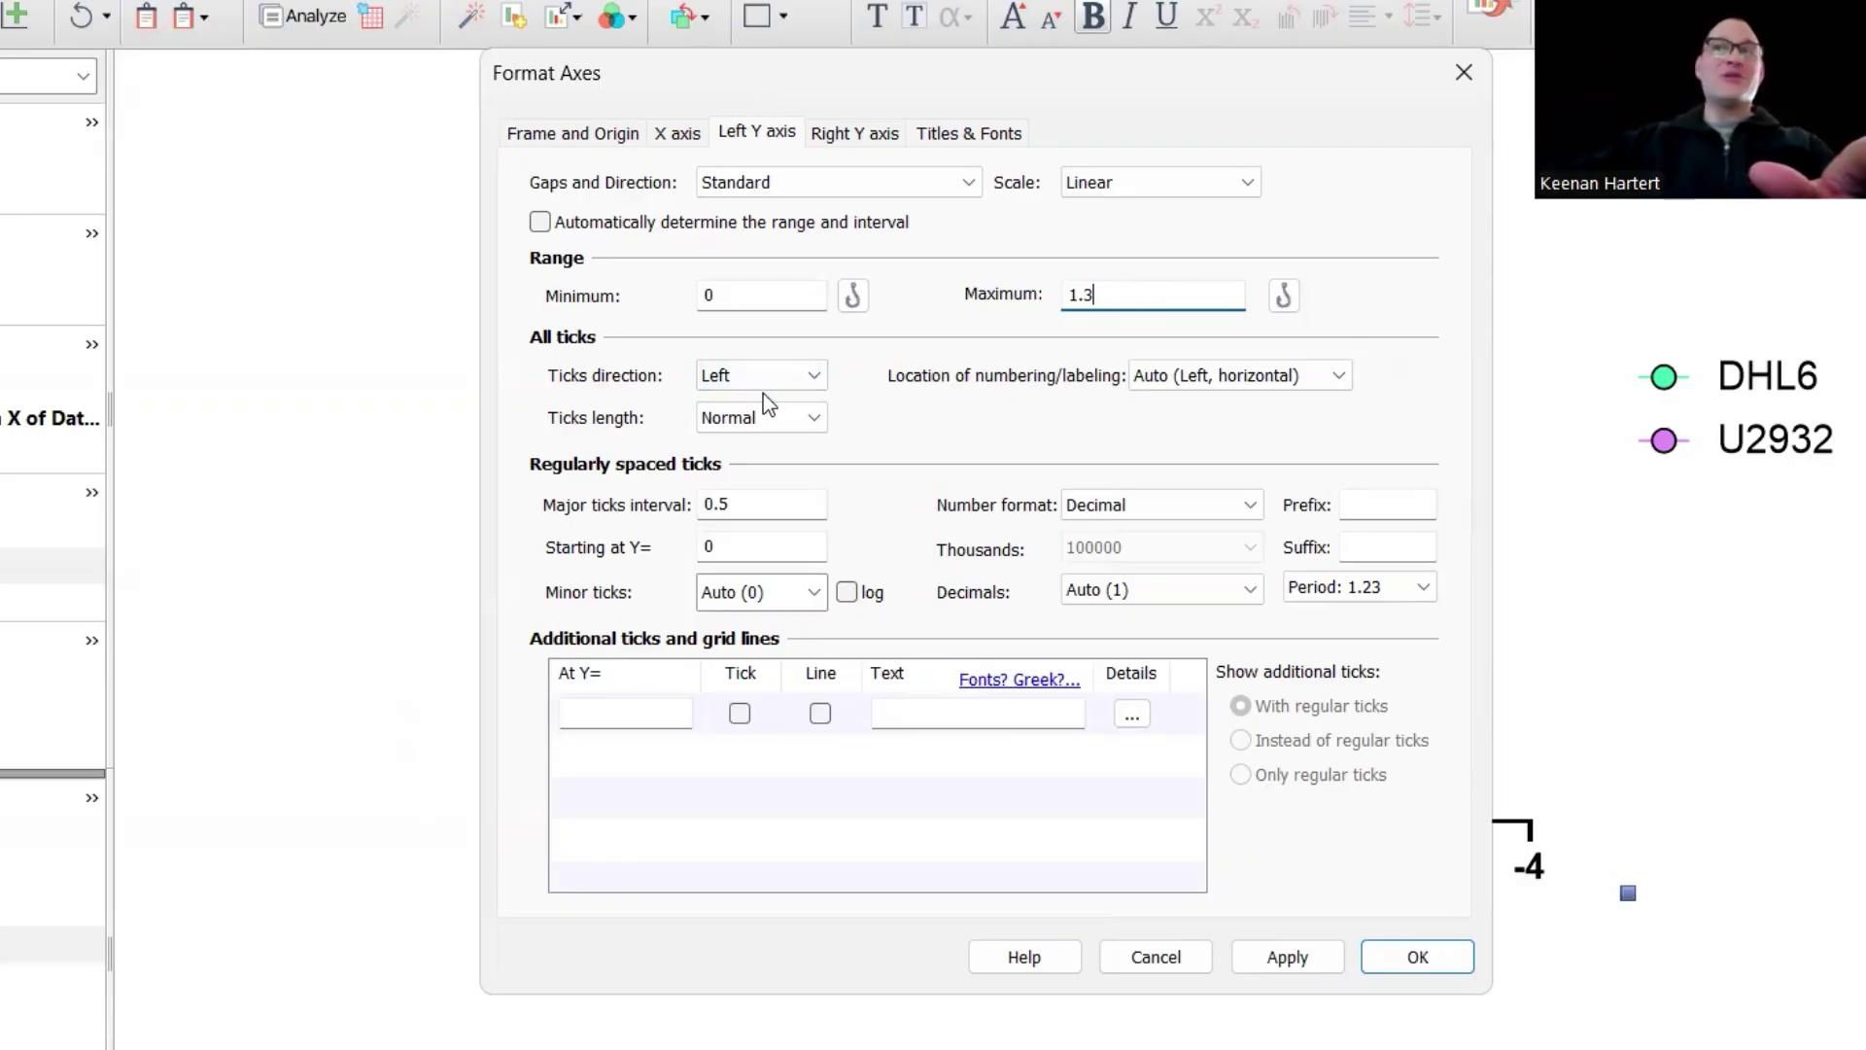
click(744, 514)
key(BackSpace)
text(2)
click(782, 605)
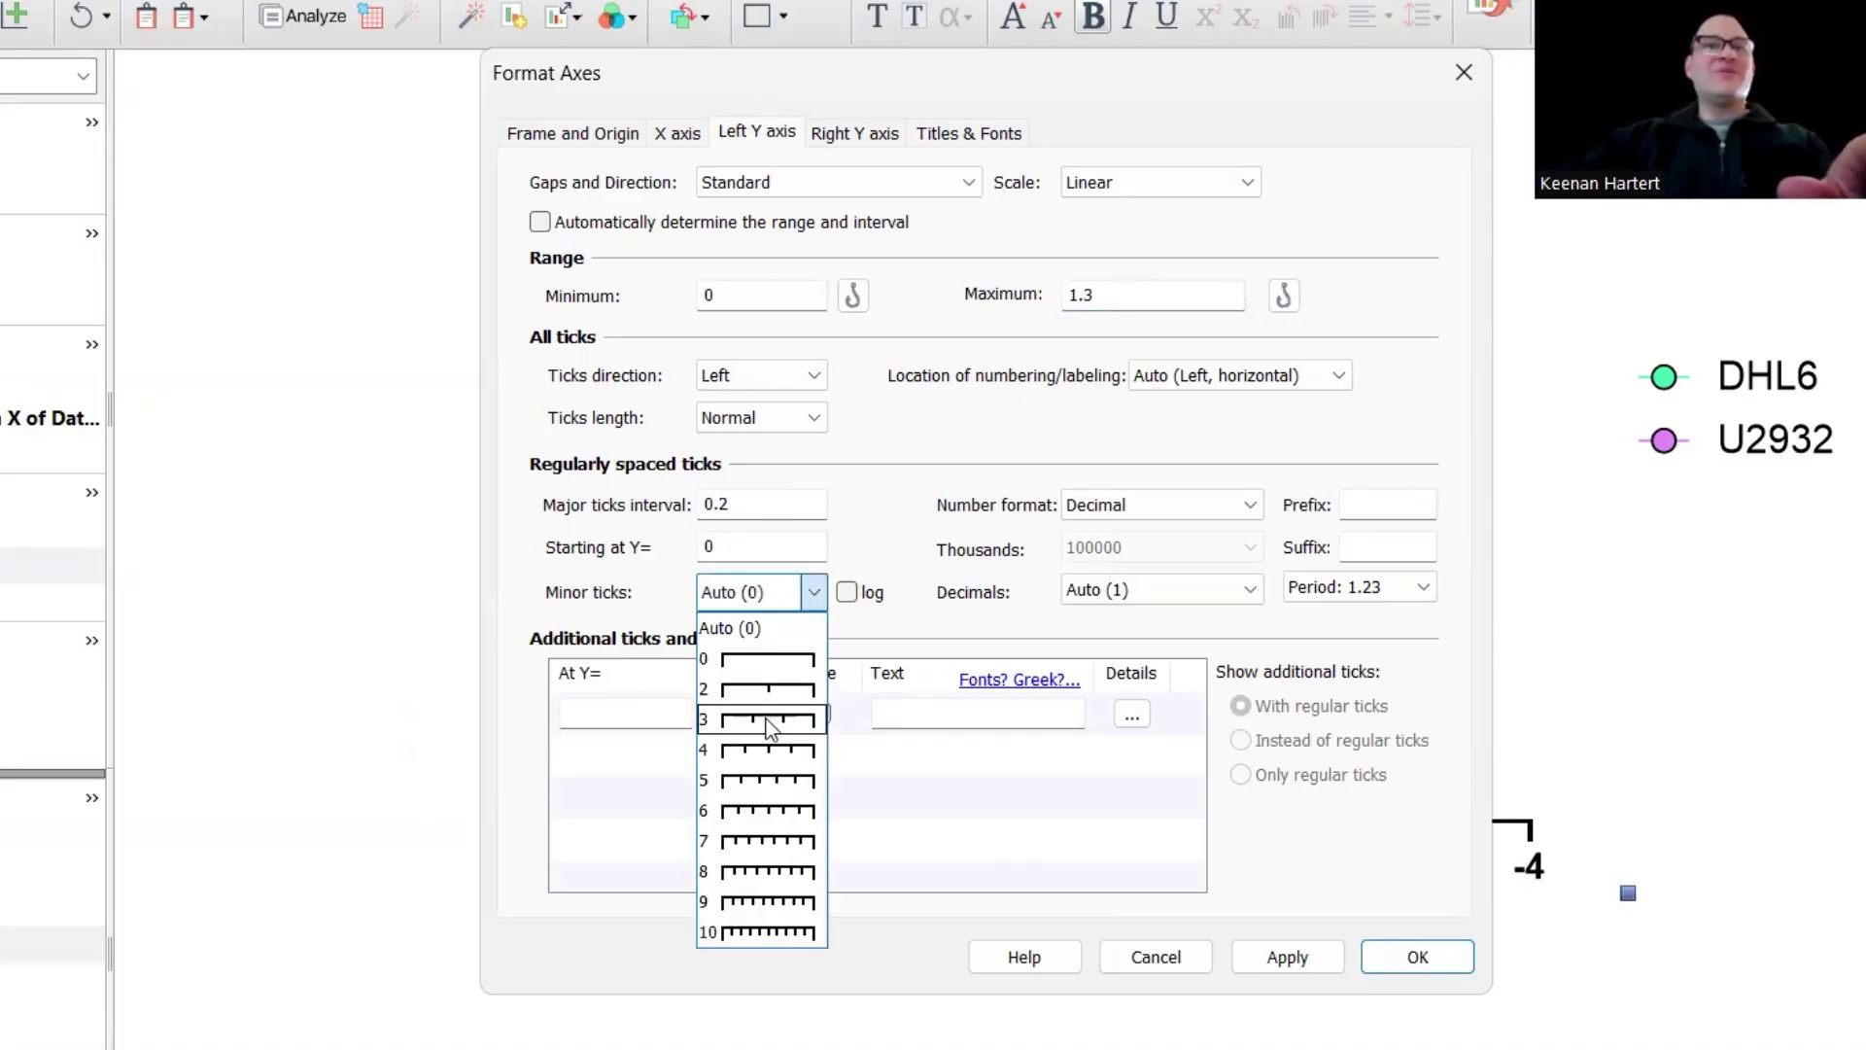
click(788, 768)
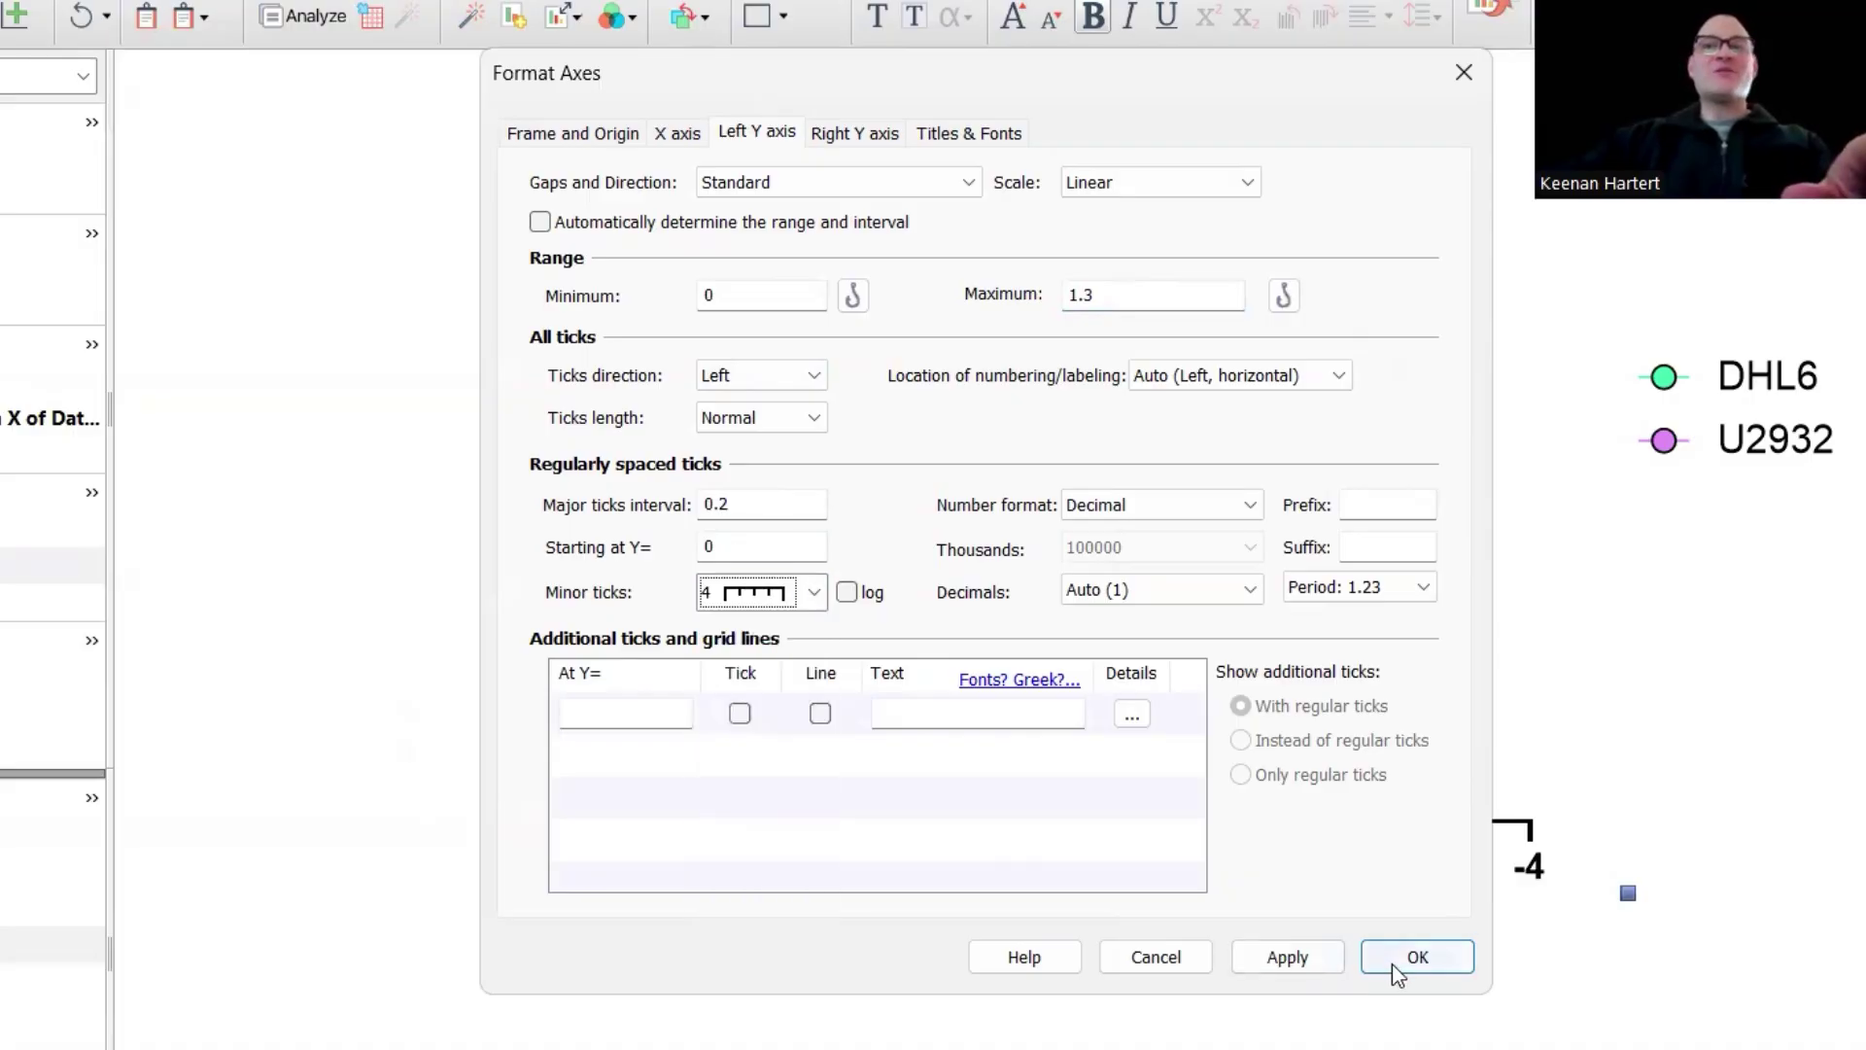
click(1400, 959)
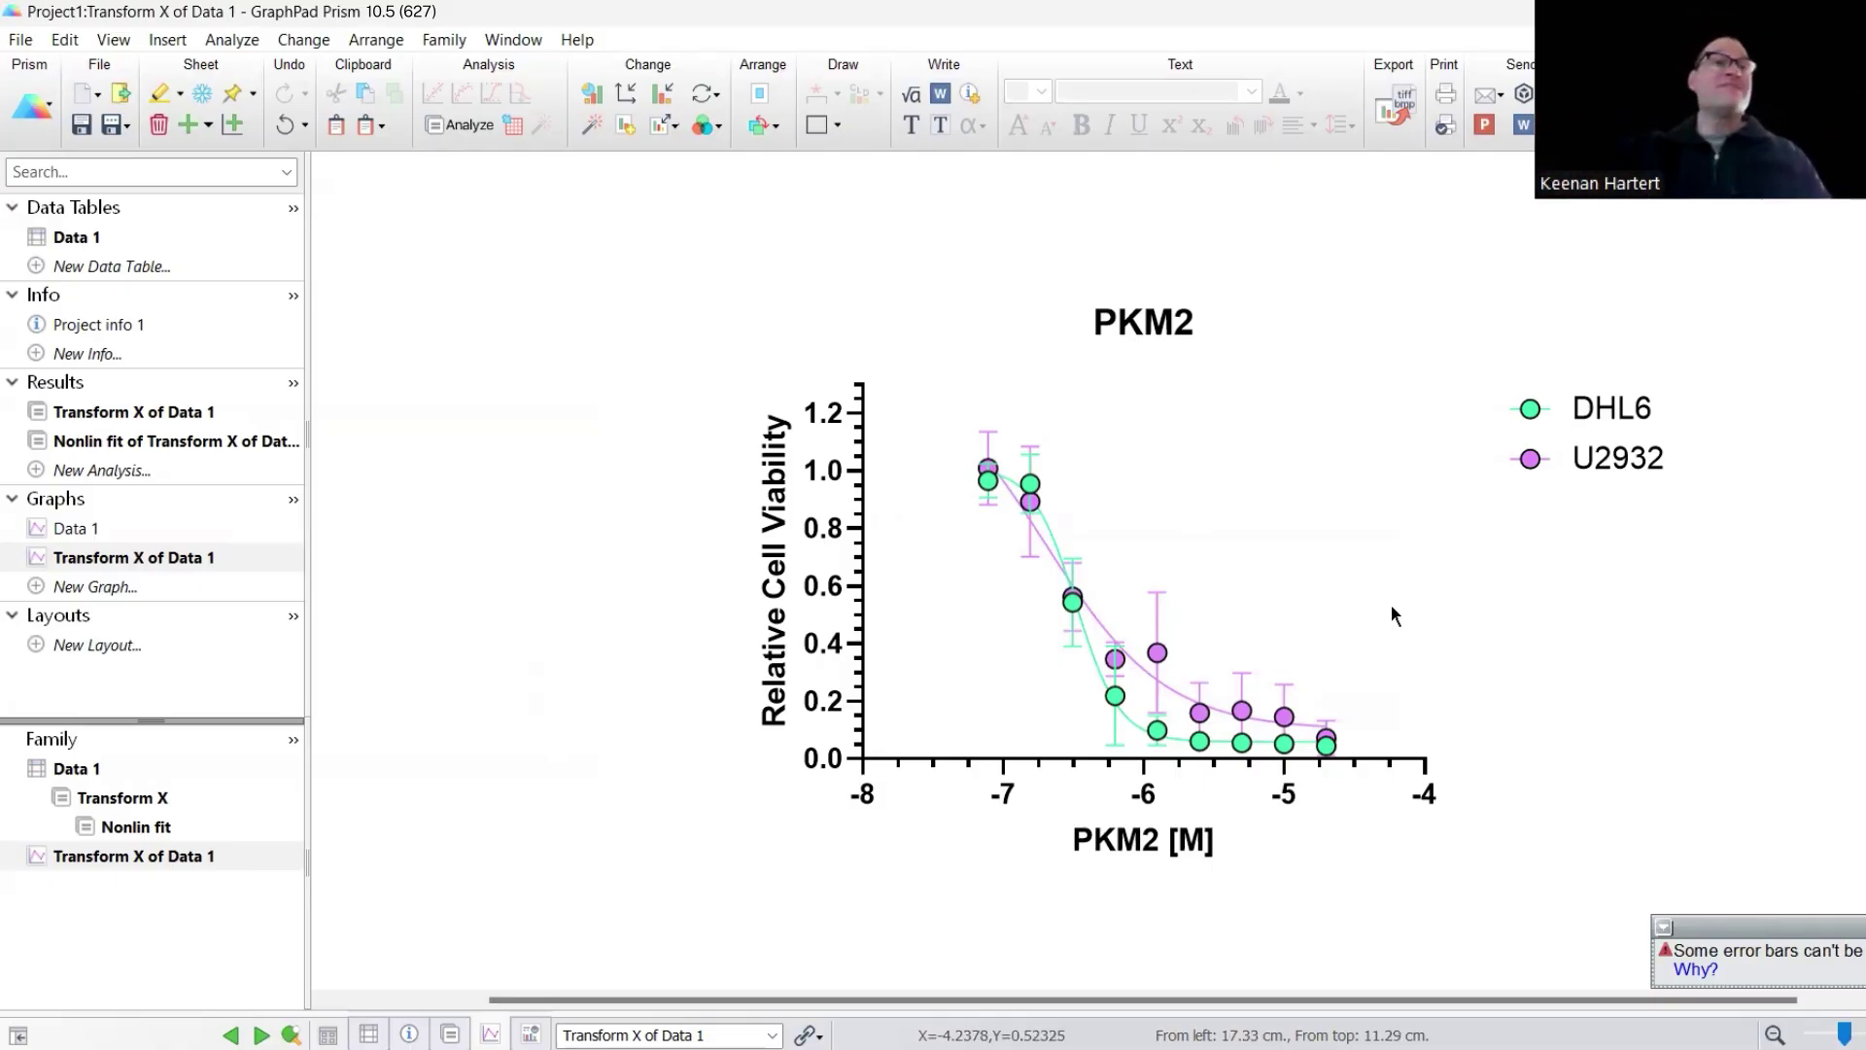
Open the nonlinear fit results table and scroll through the fitted parameters.
click(195, 442)
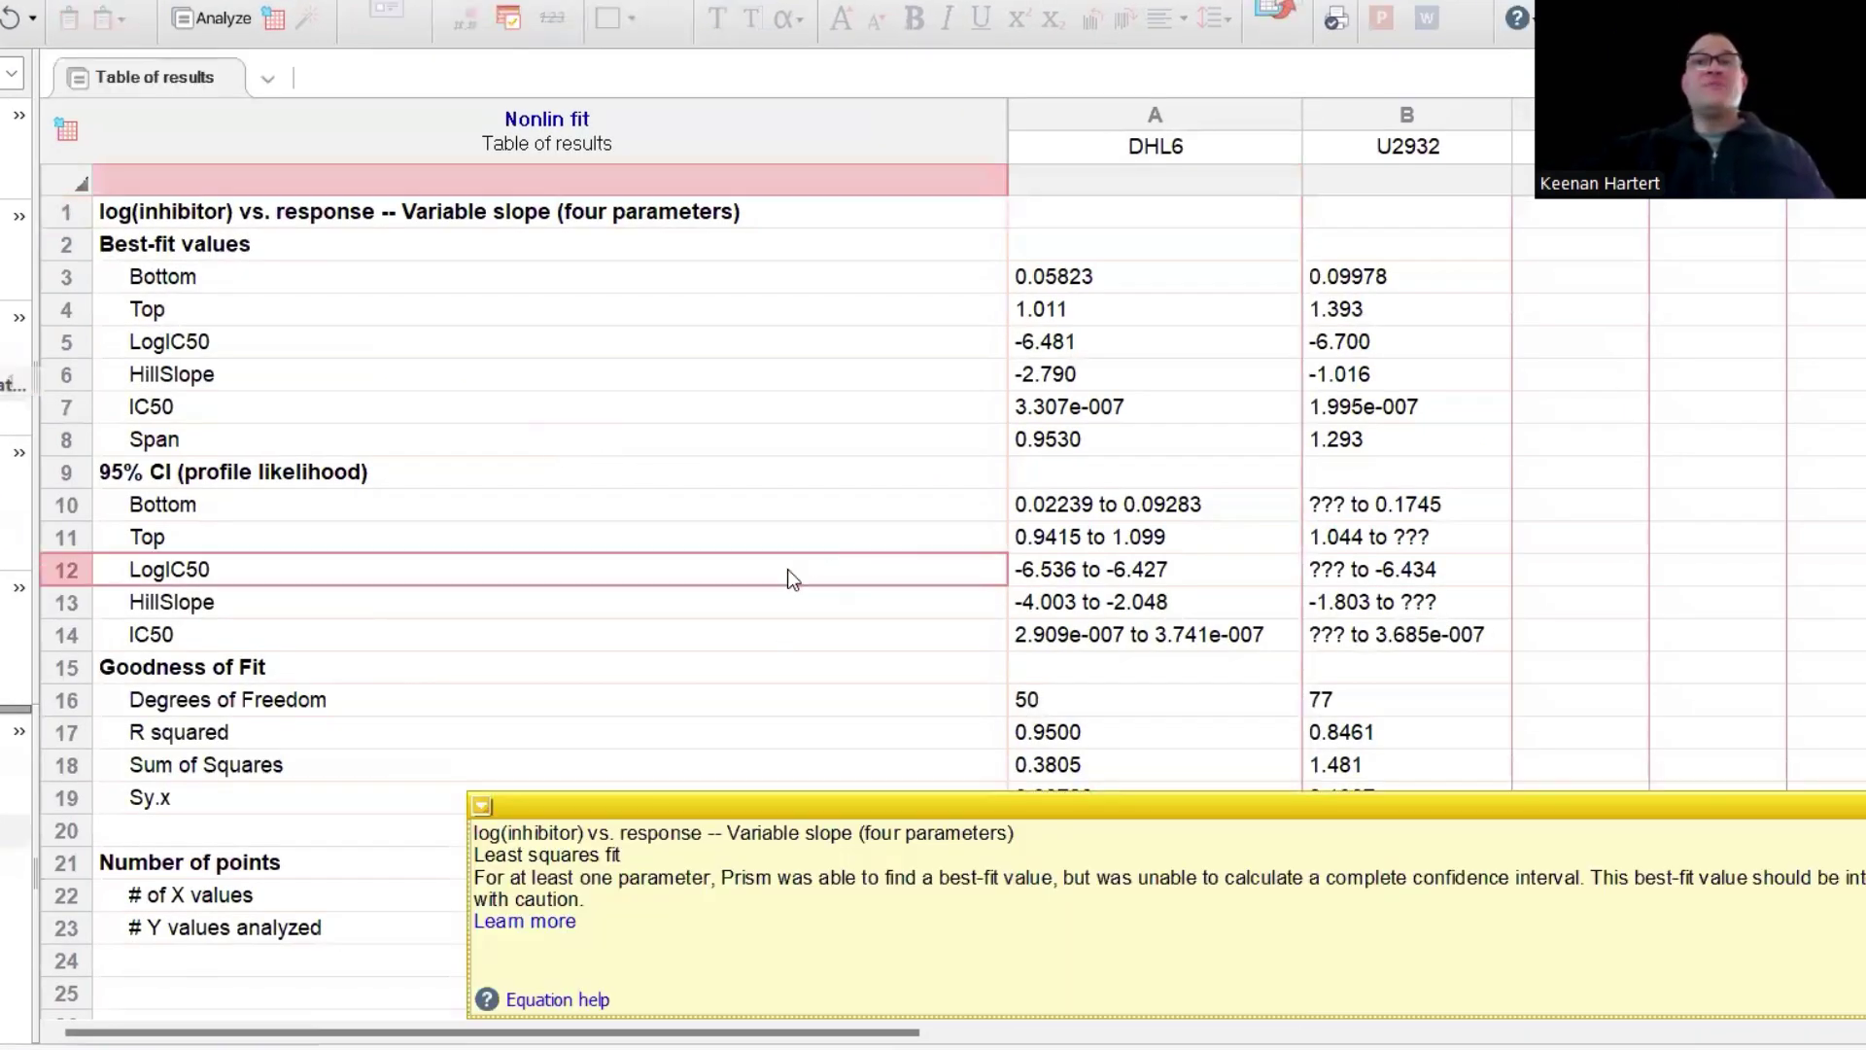
click(1562, 440)
scroll(990, 527, down, 3)
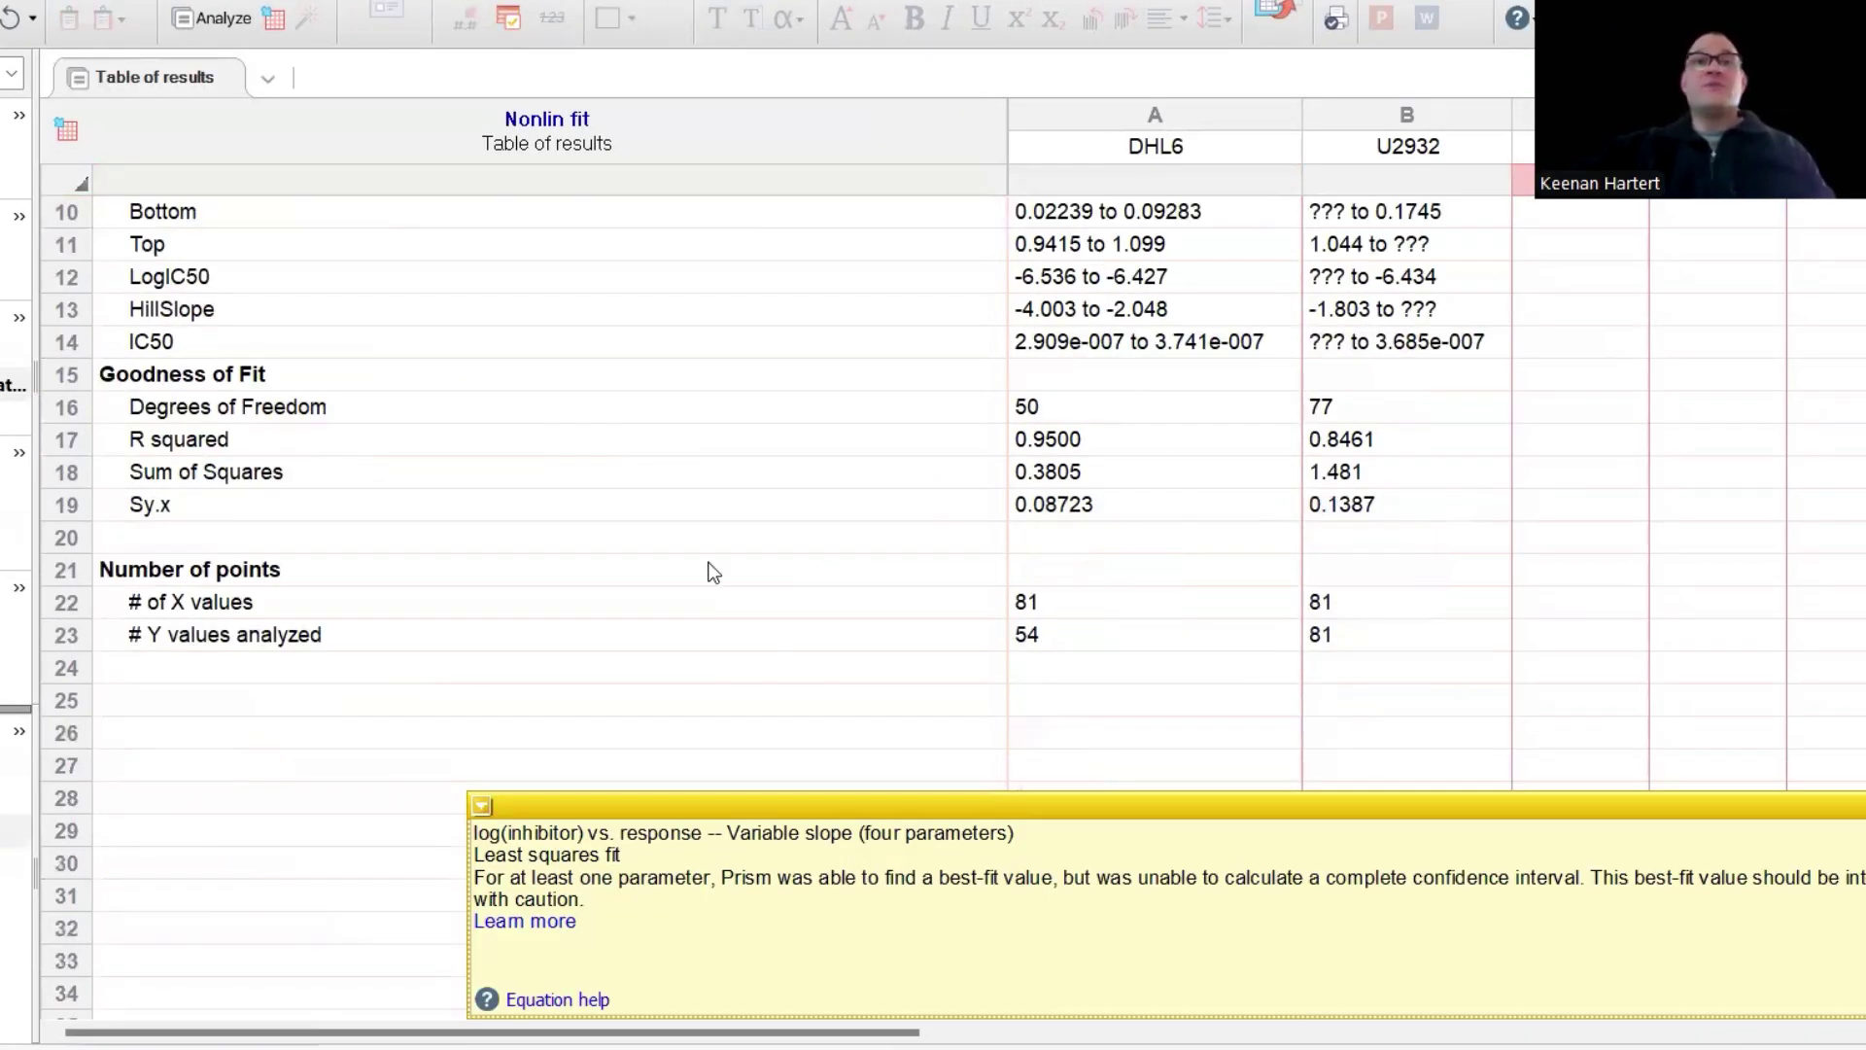
scroll(749, 554, up, 3)
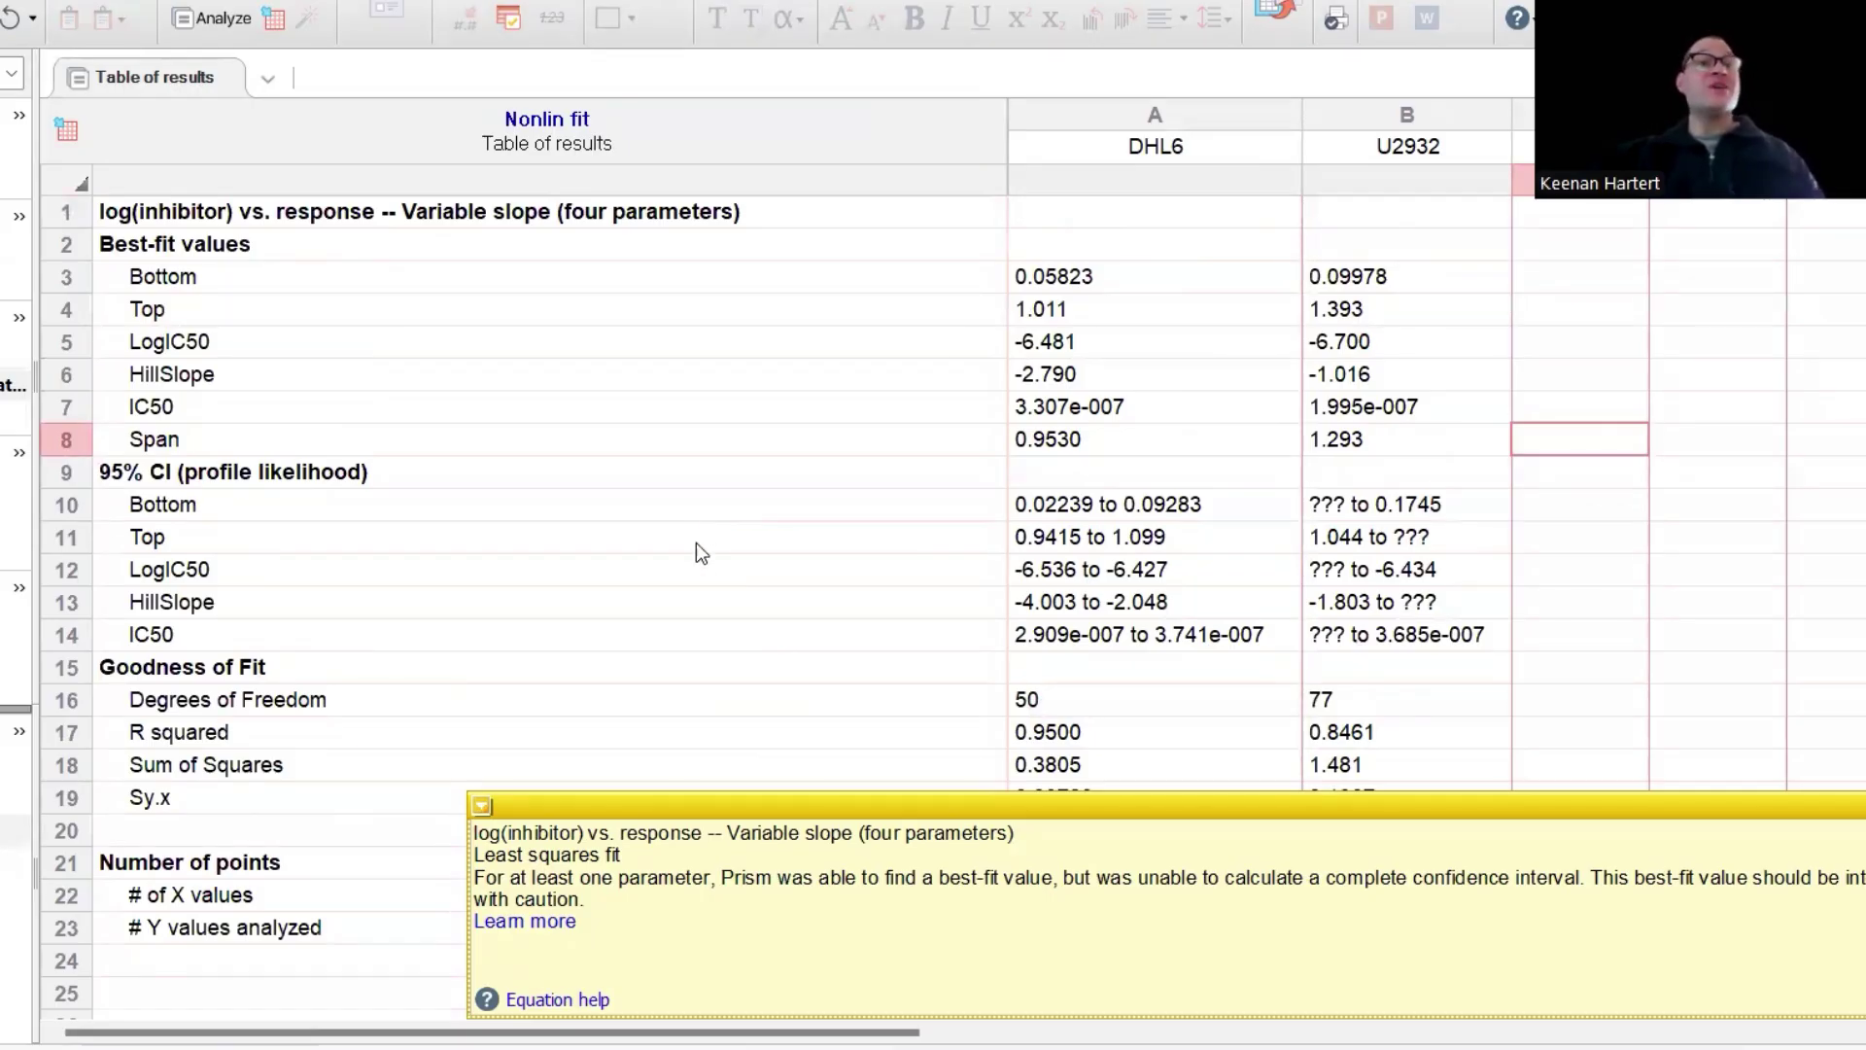
scroll(717, 573, down, 1)
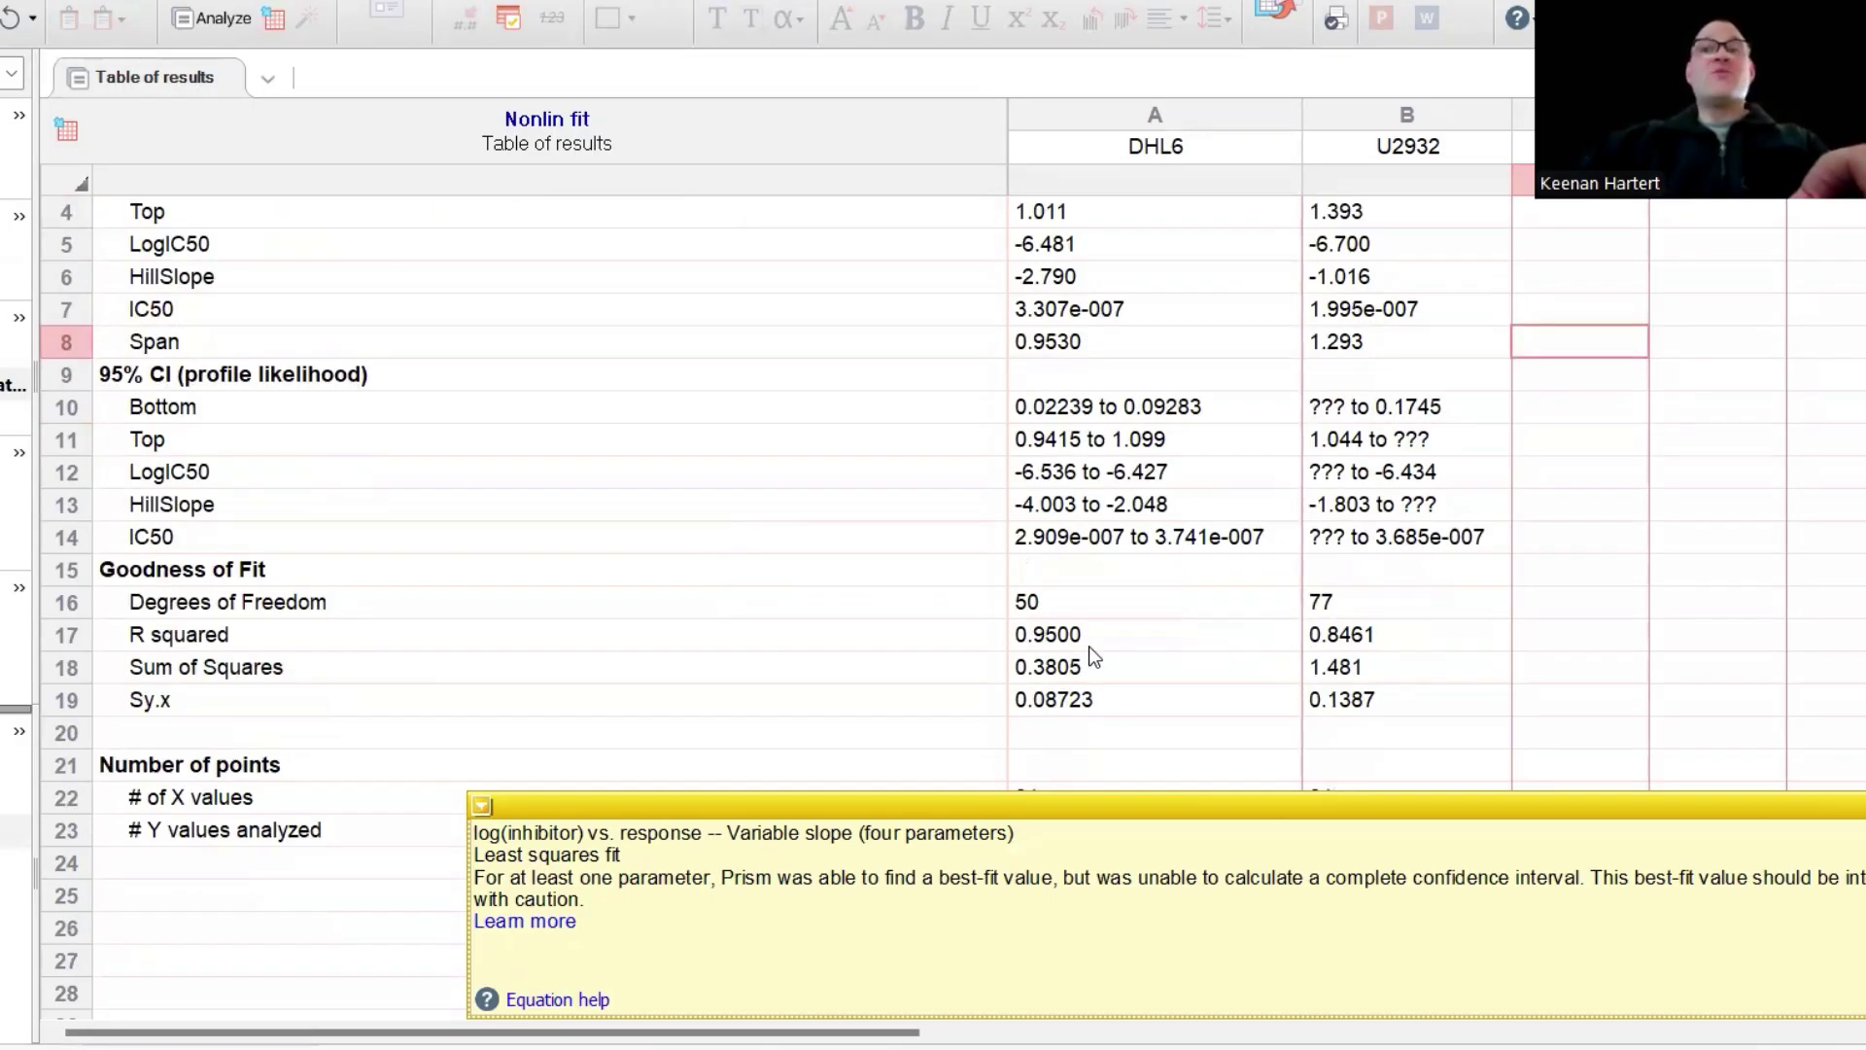
scroll(744, 618, up, 1)
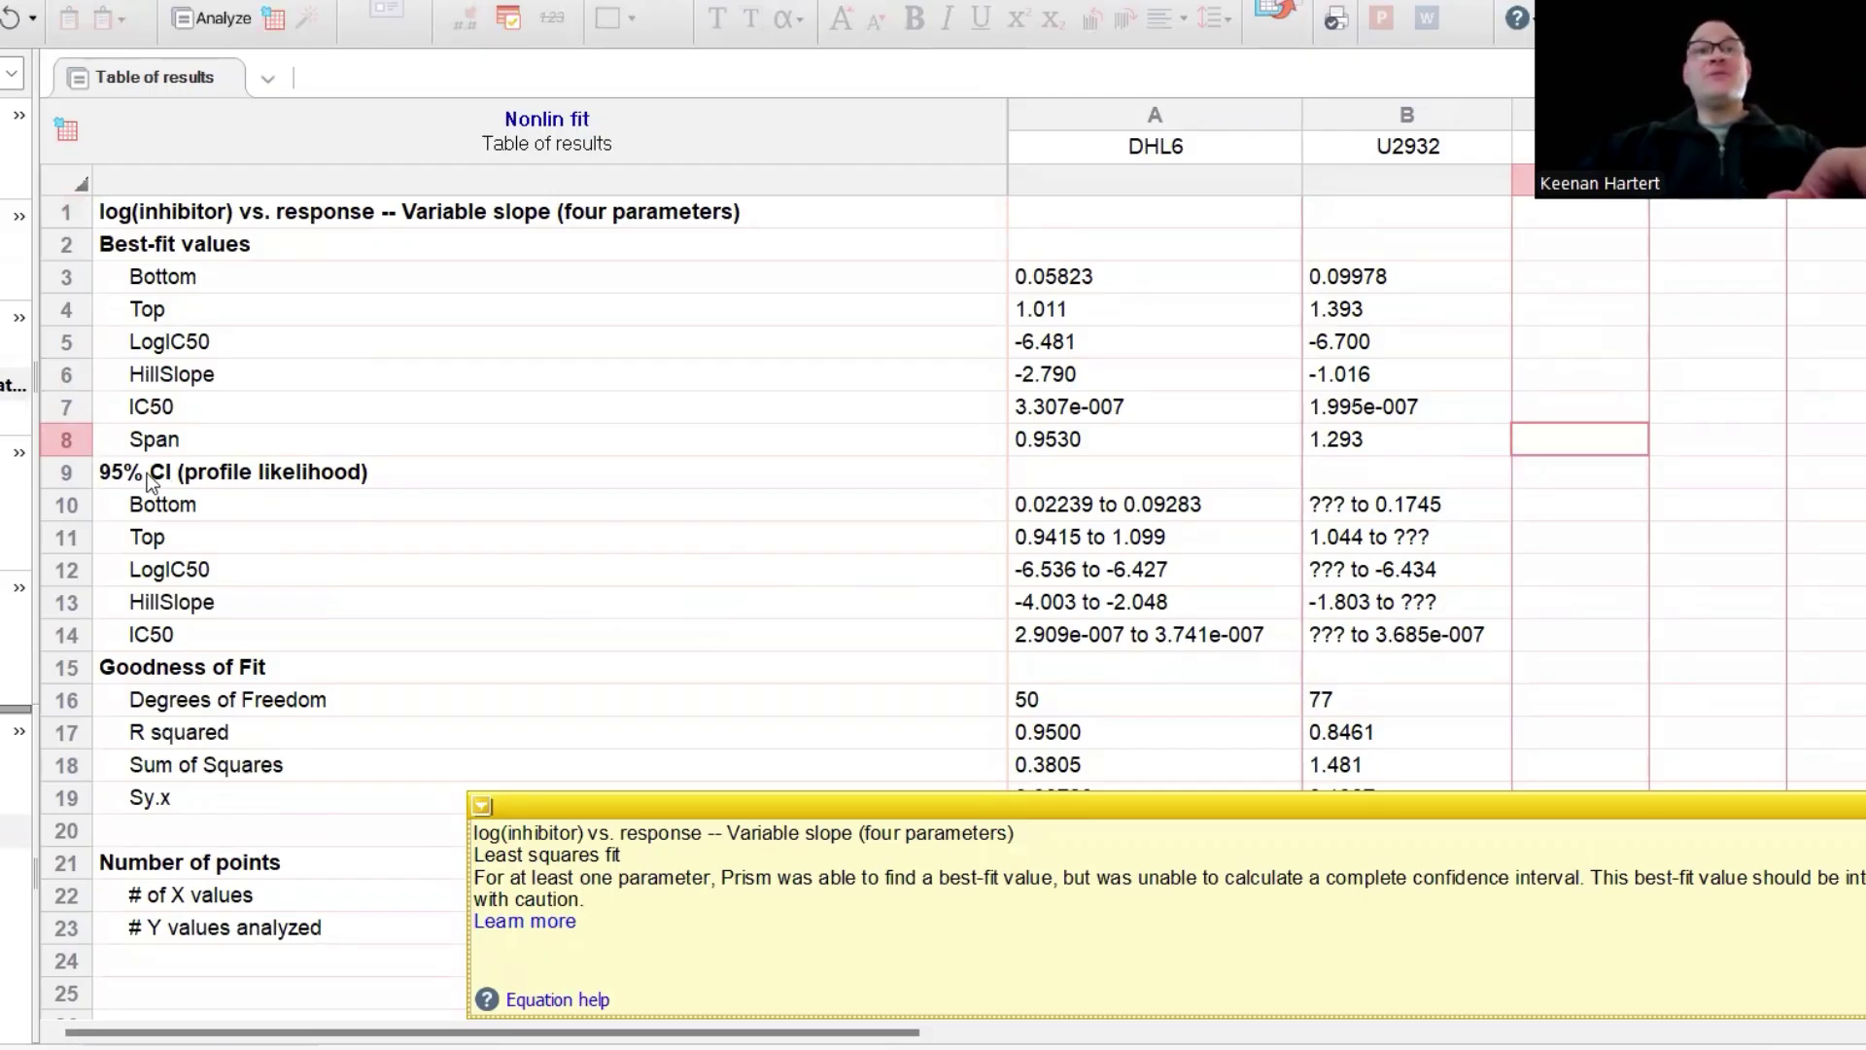
Highlight the DHL6 and U2932 IC50 values and confidence intervals, then return to the PKM2 graph.
click(178, 638)
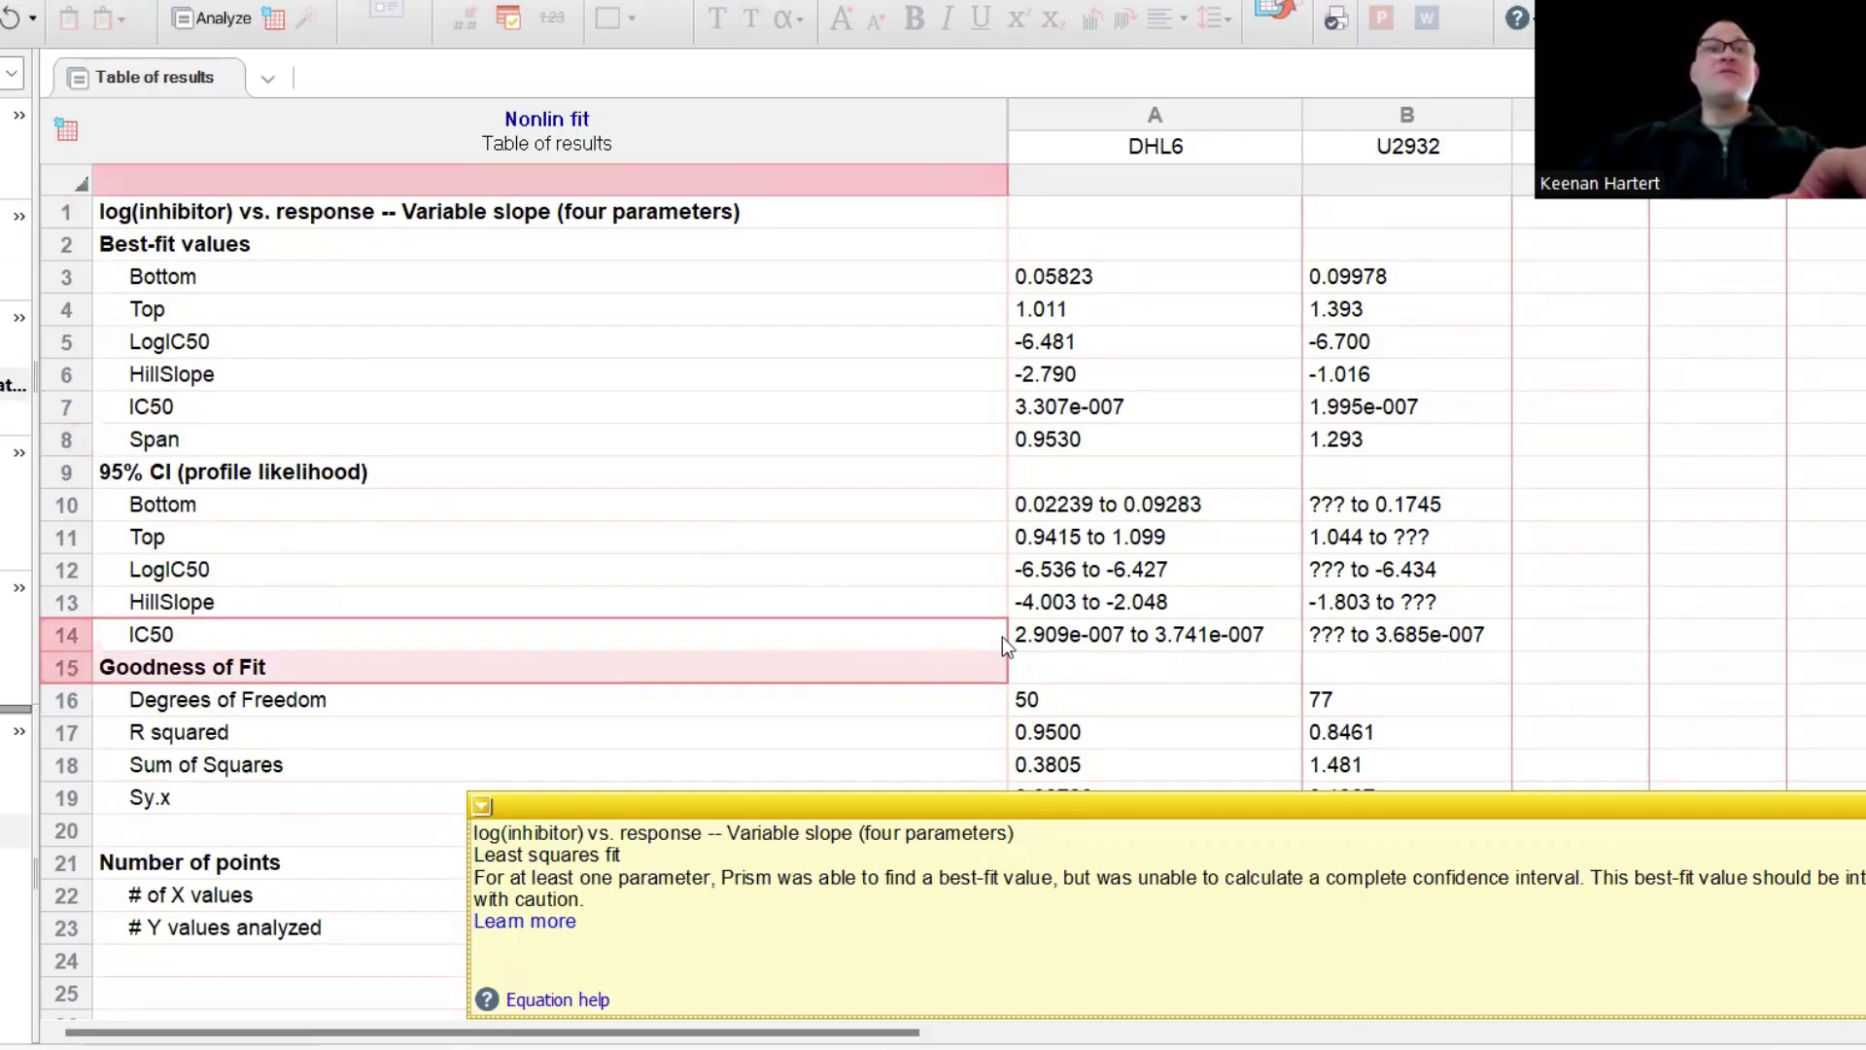
drag(1003, 644, 1351, 645)
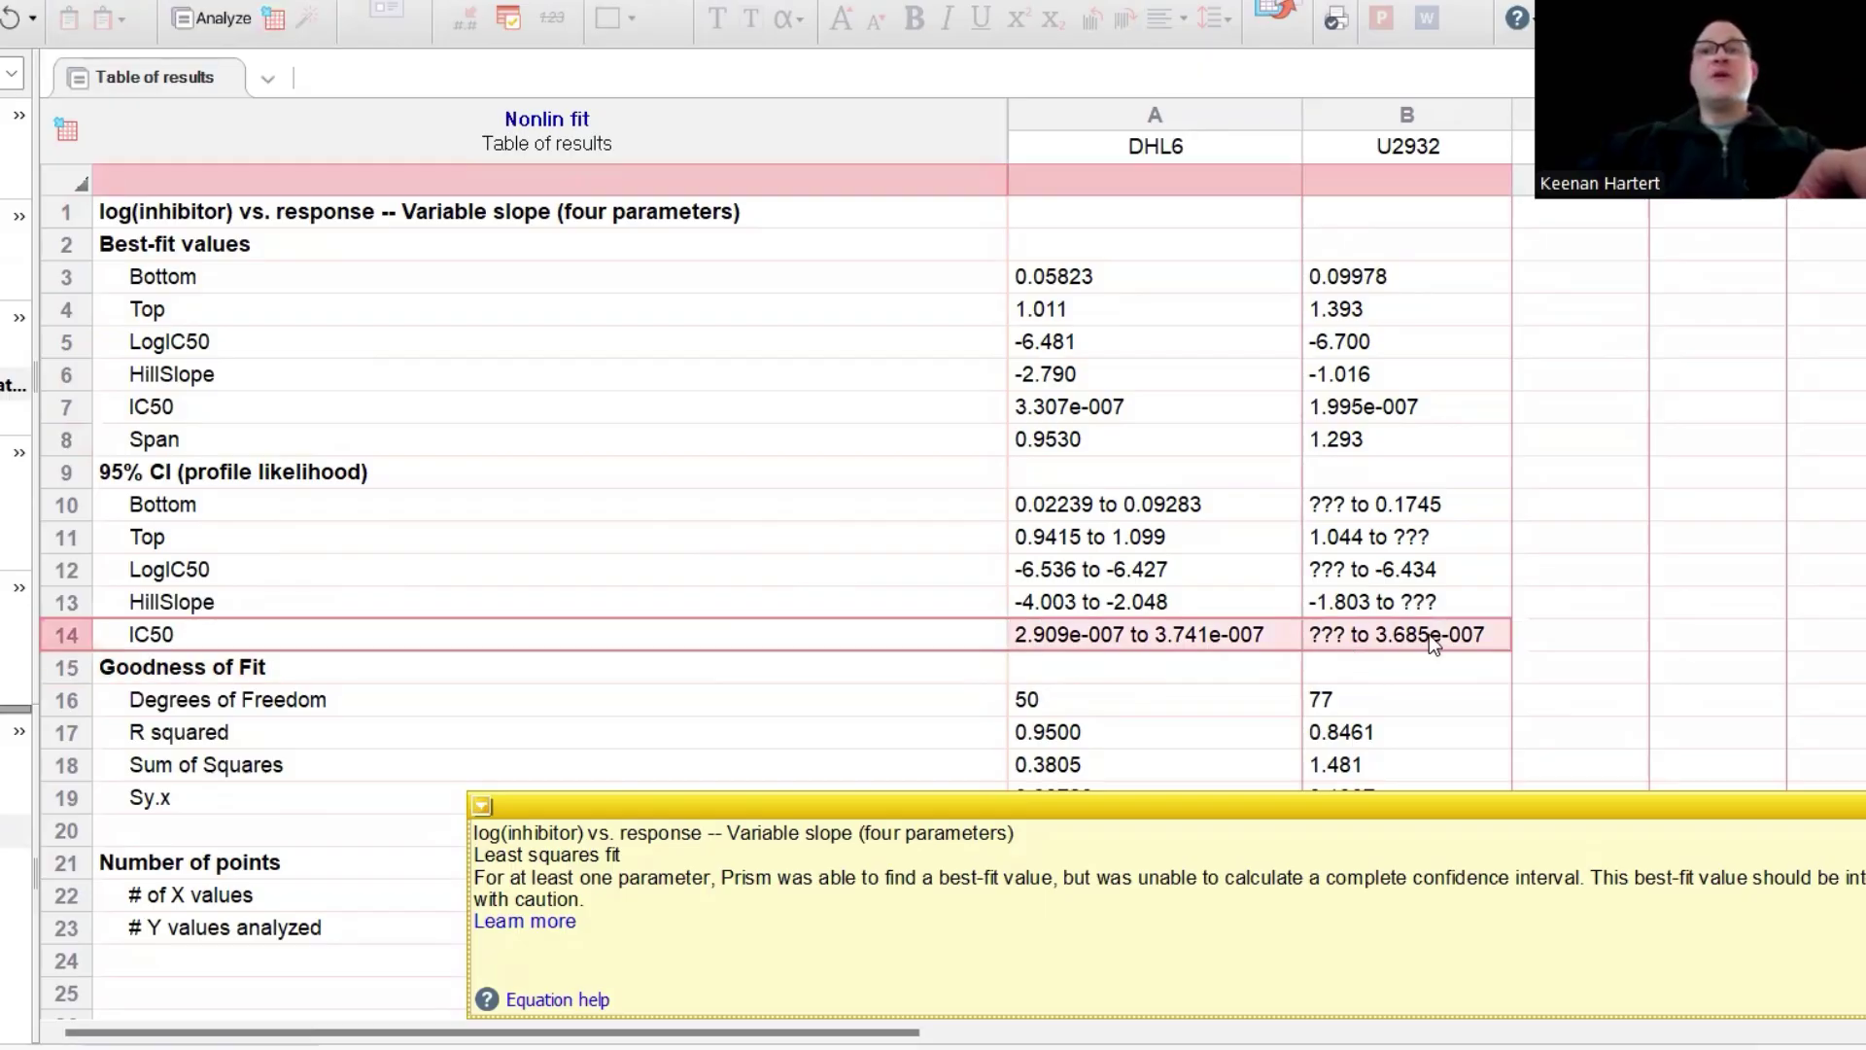
drag(564, 418, 1354, 410)
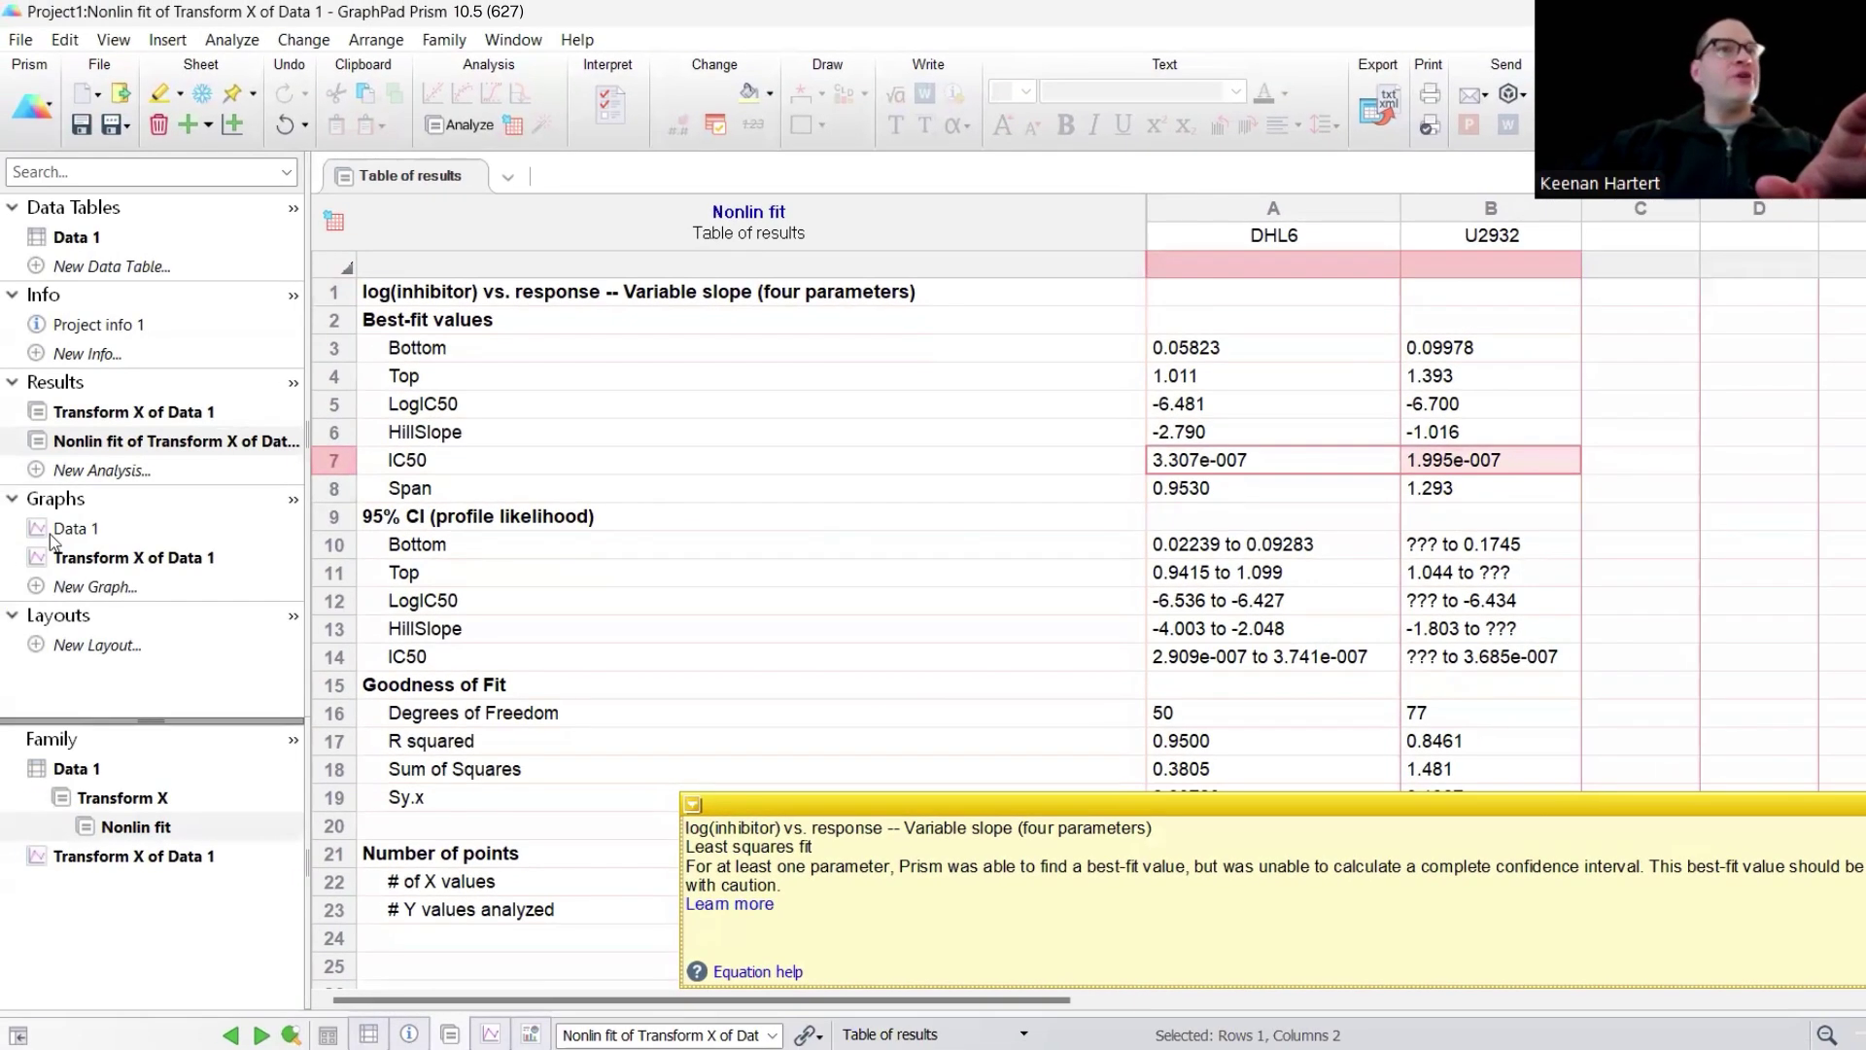
click(87, 557)
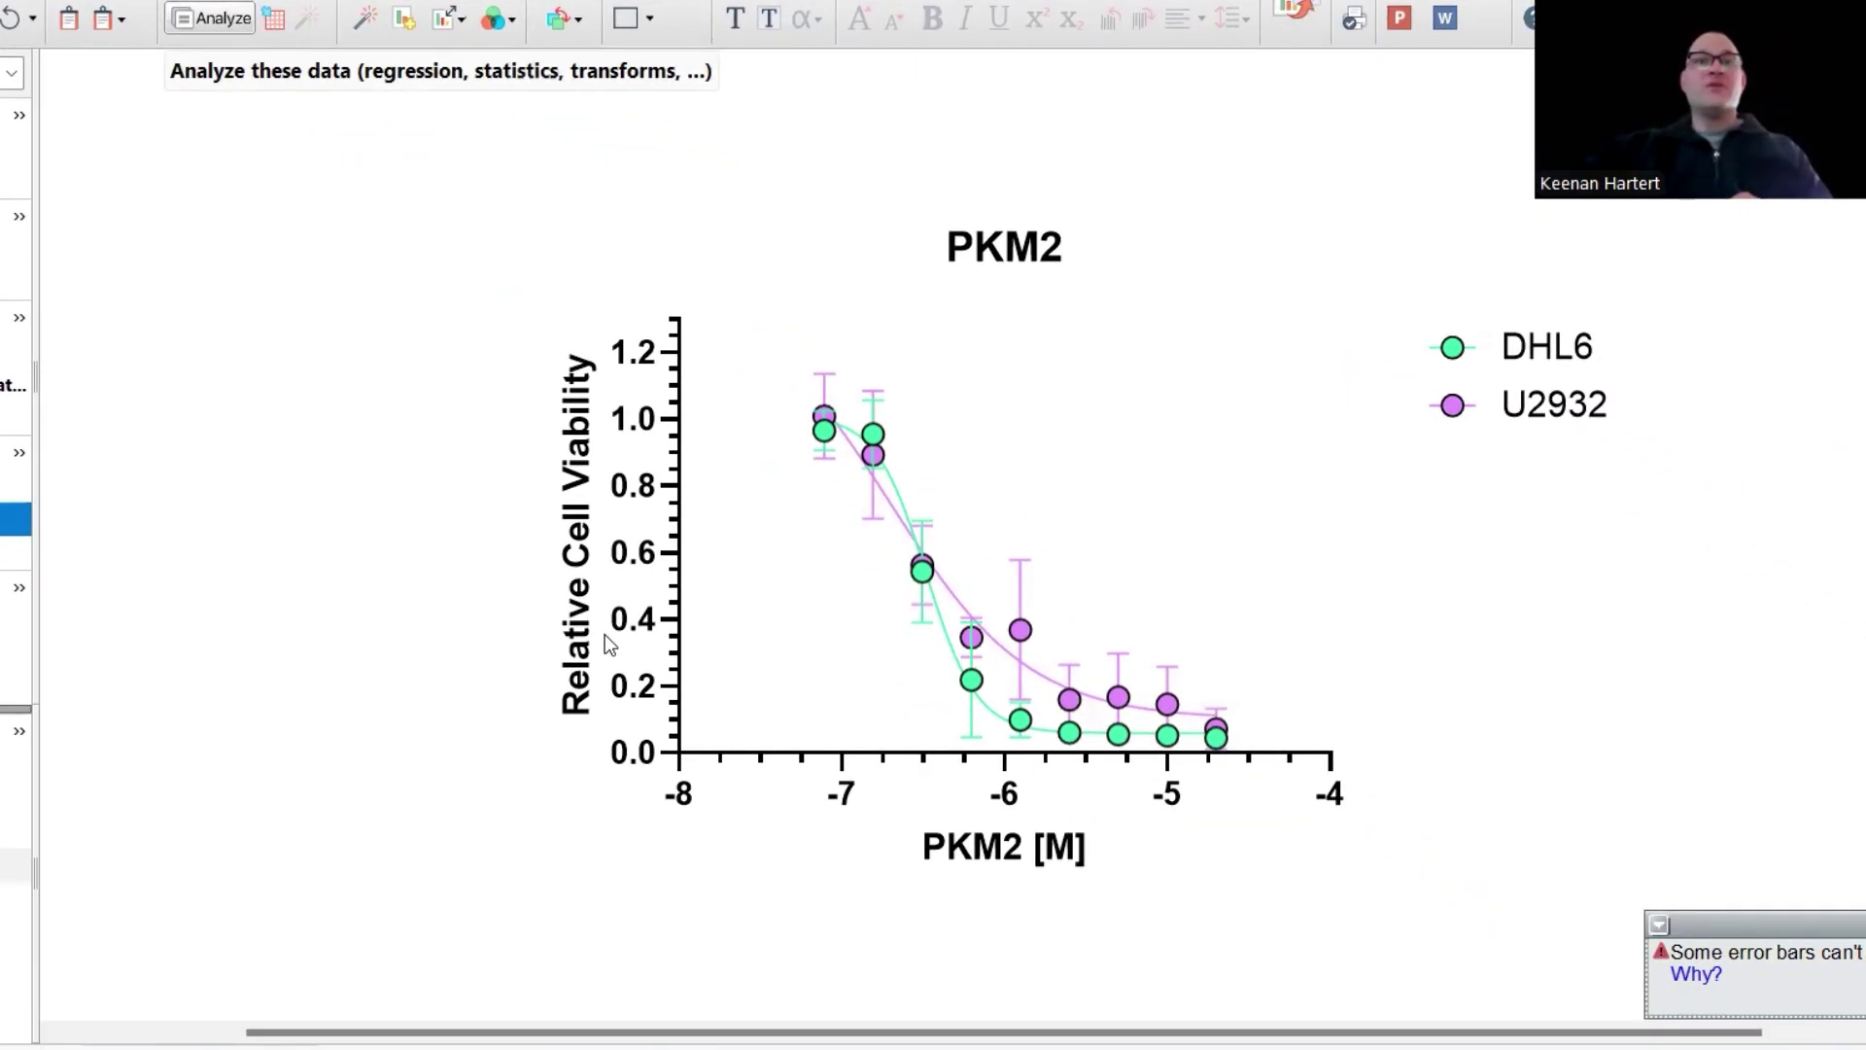
Start a new log(inhibitor) vs. response variable slope fit on a new results sheet.
click(210, 18)
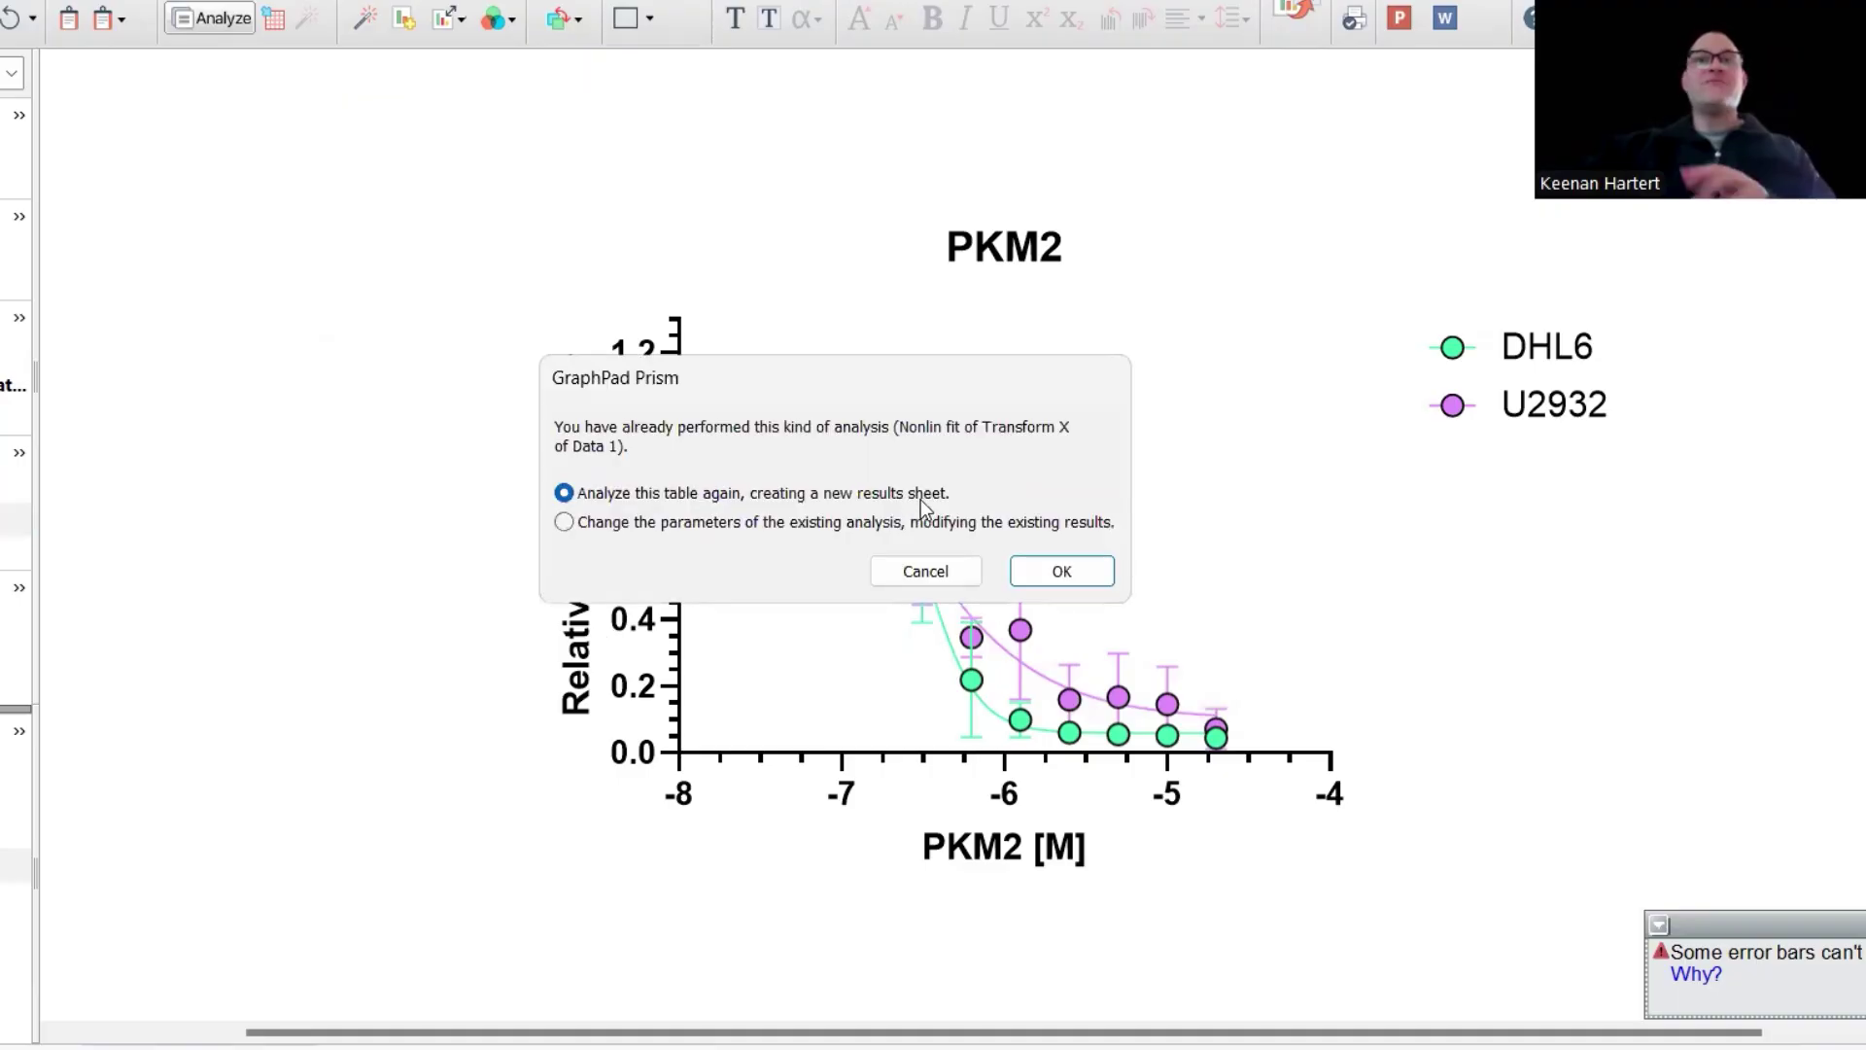
click(1079, 572)
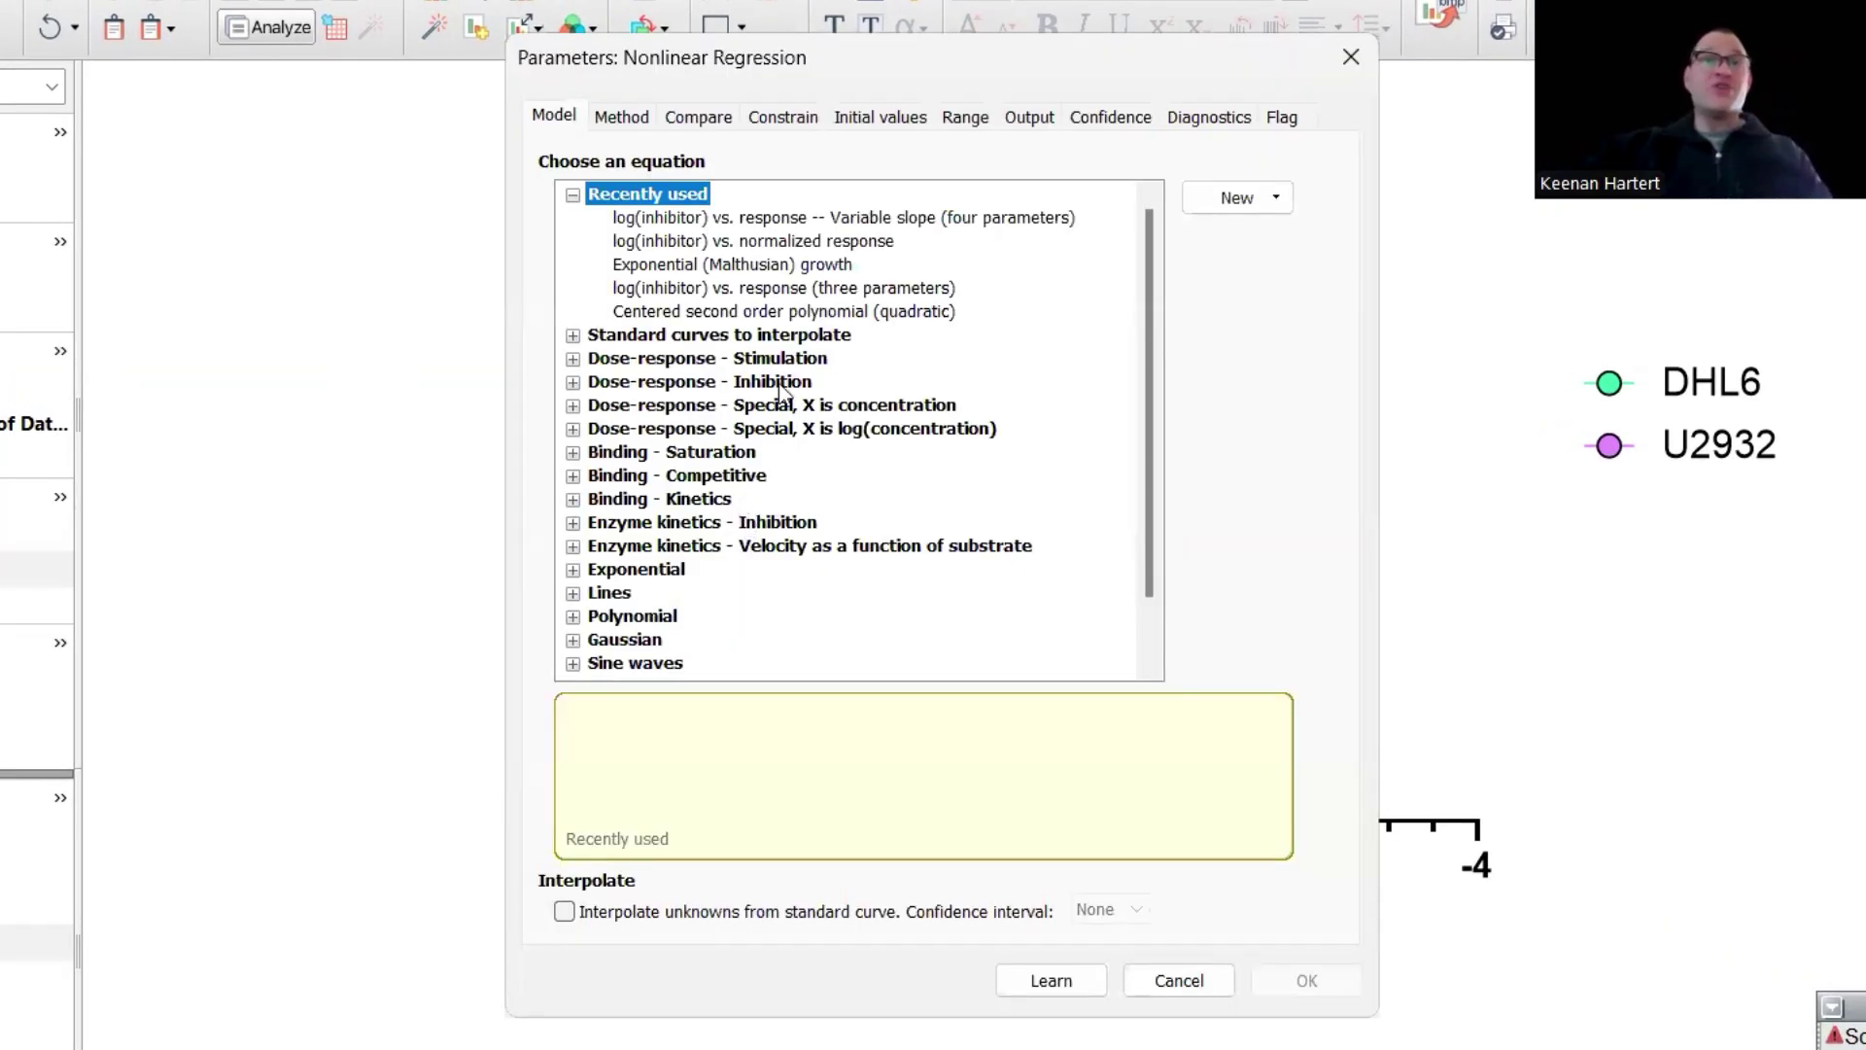
click(736, 217)
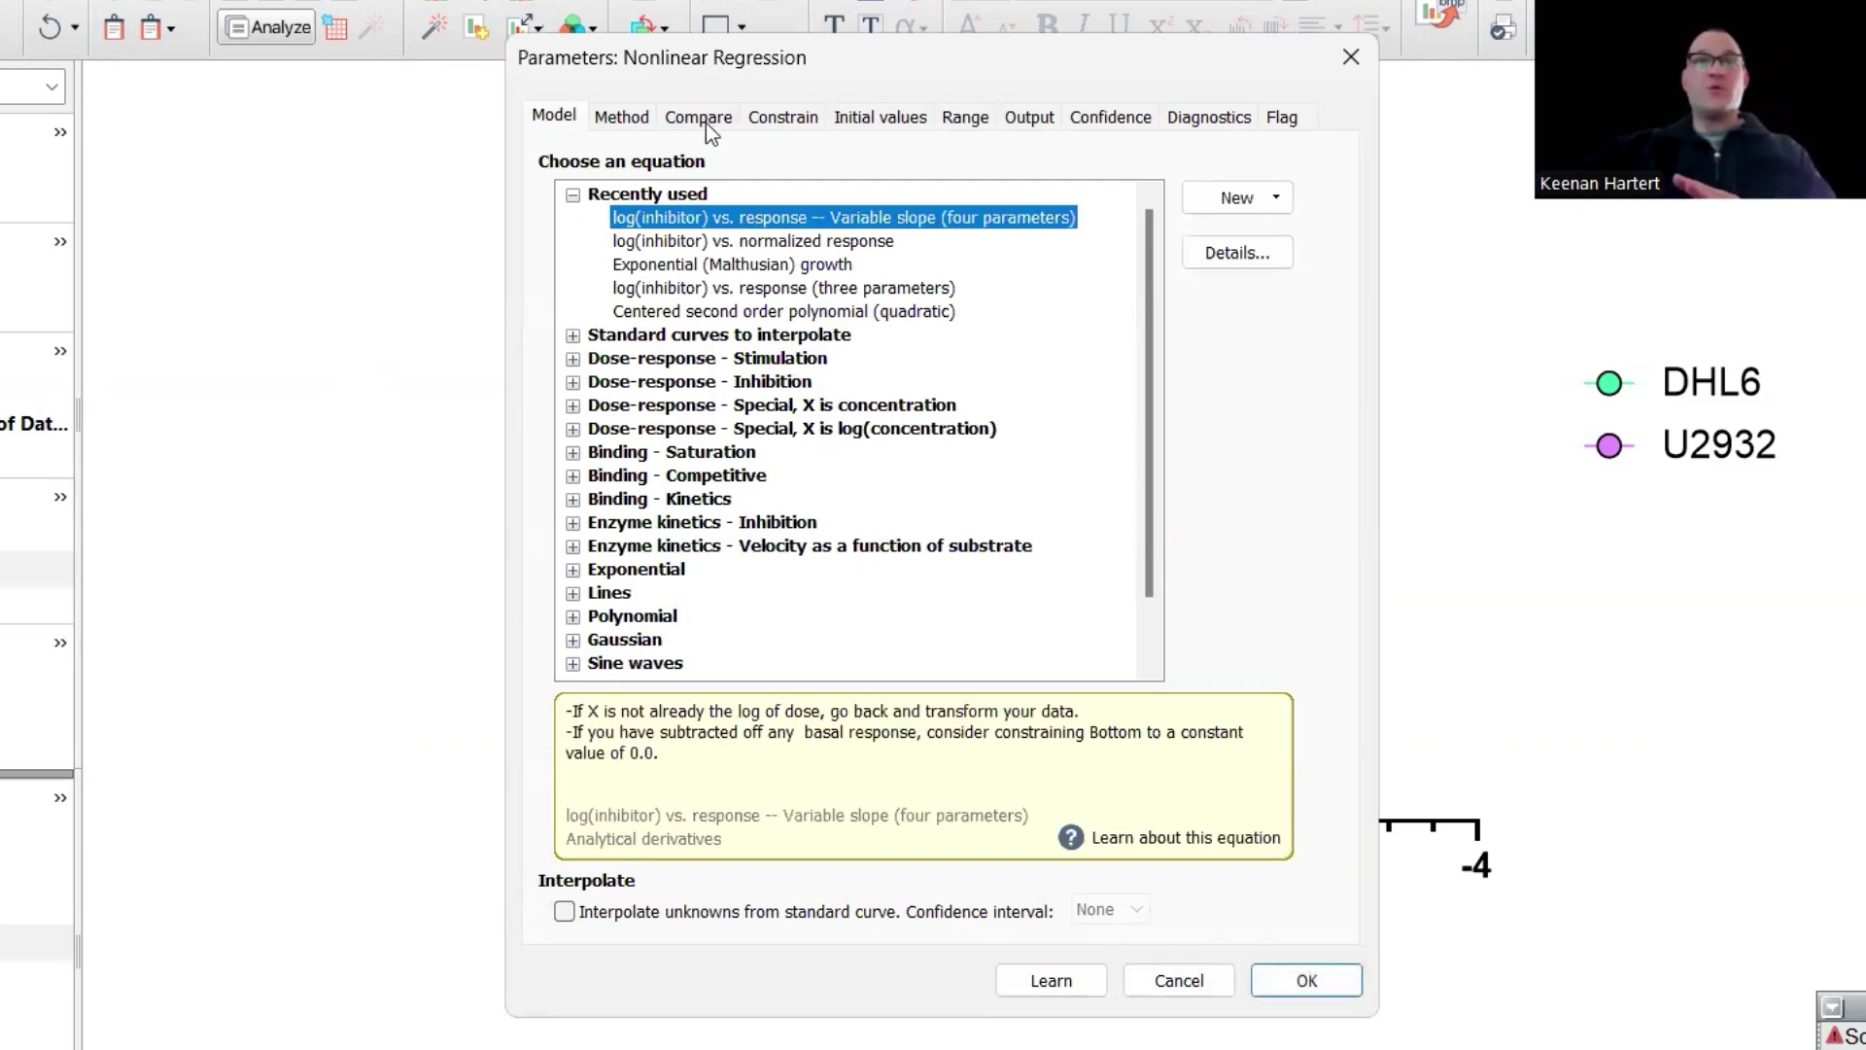
Constrain Bottom to a constant 0 and Top to a constant 1.
click(782, 117)
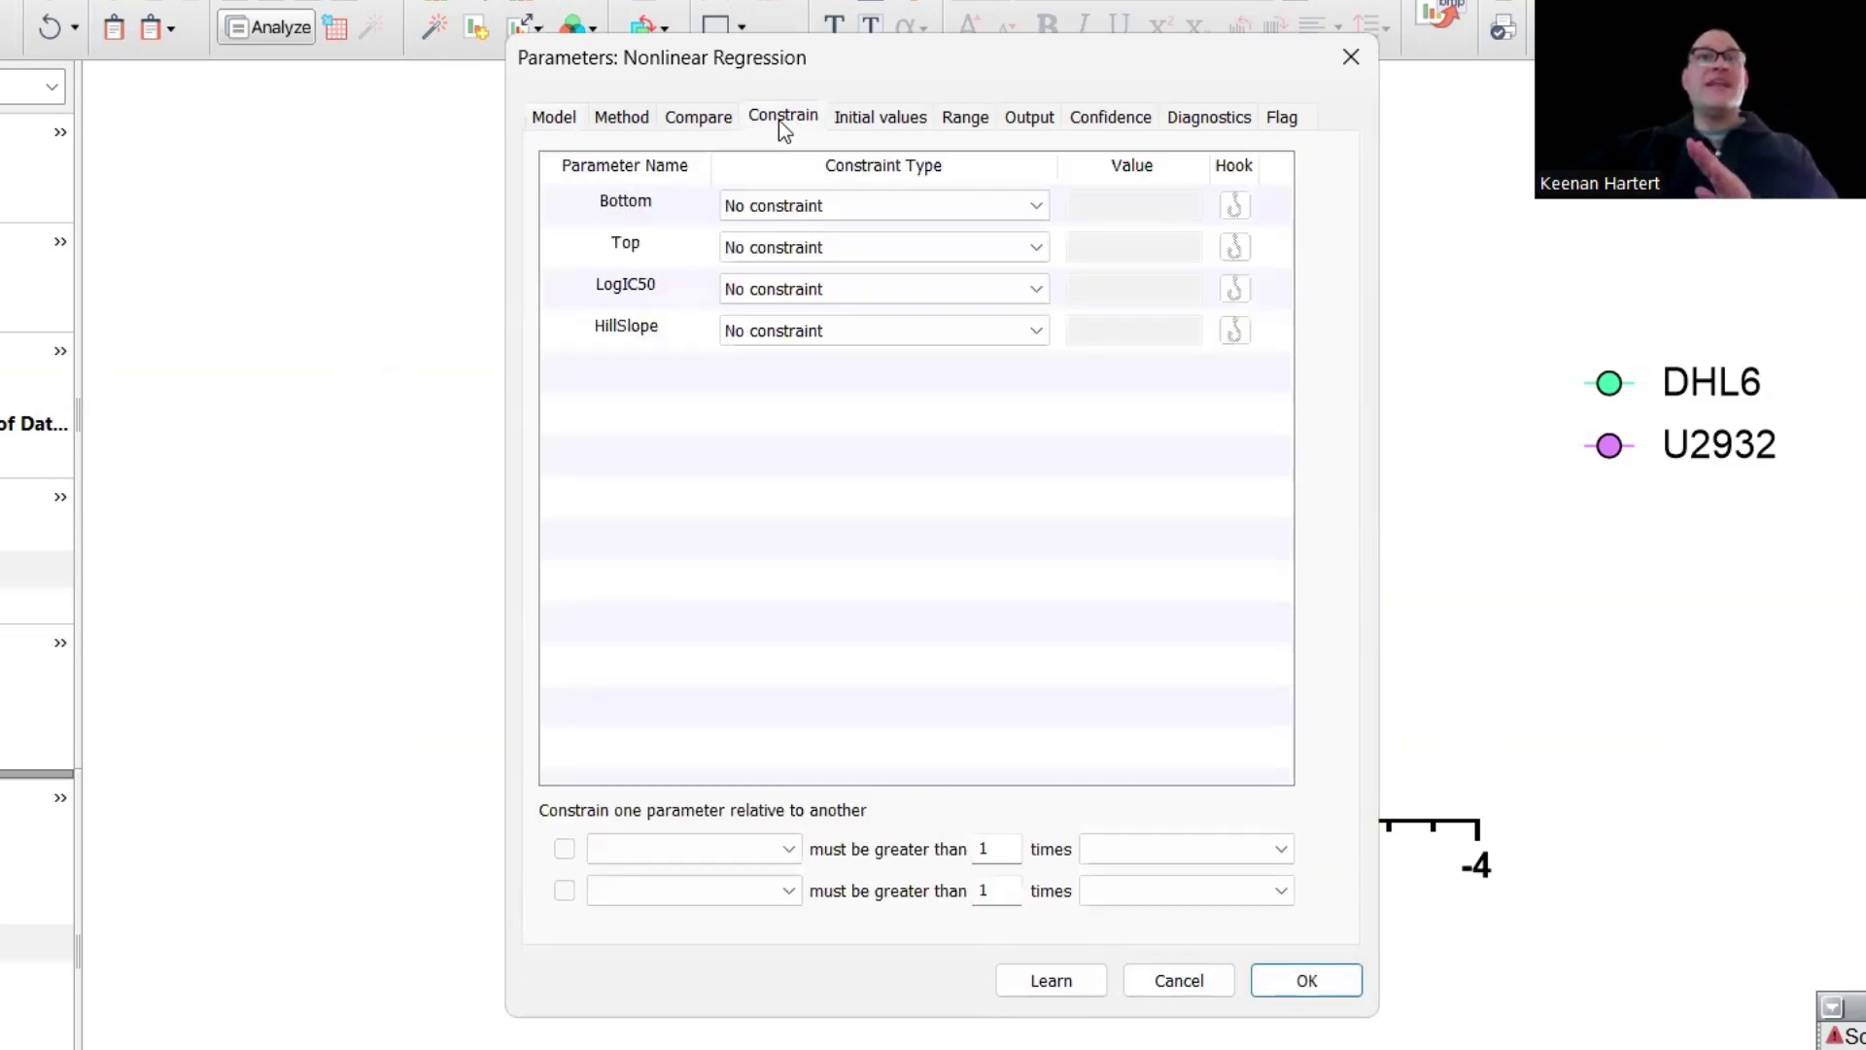
click(791, 208)
click(878, 243)
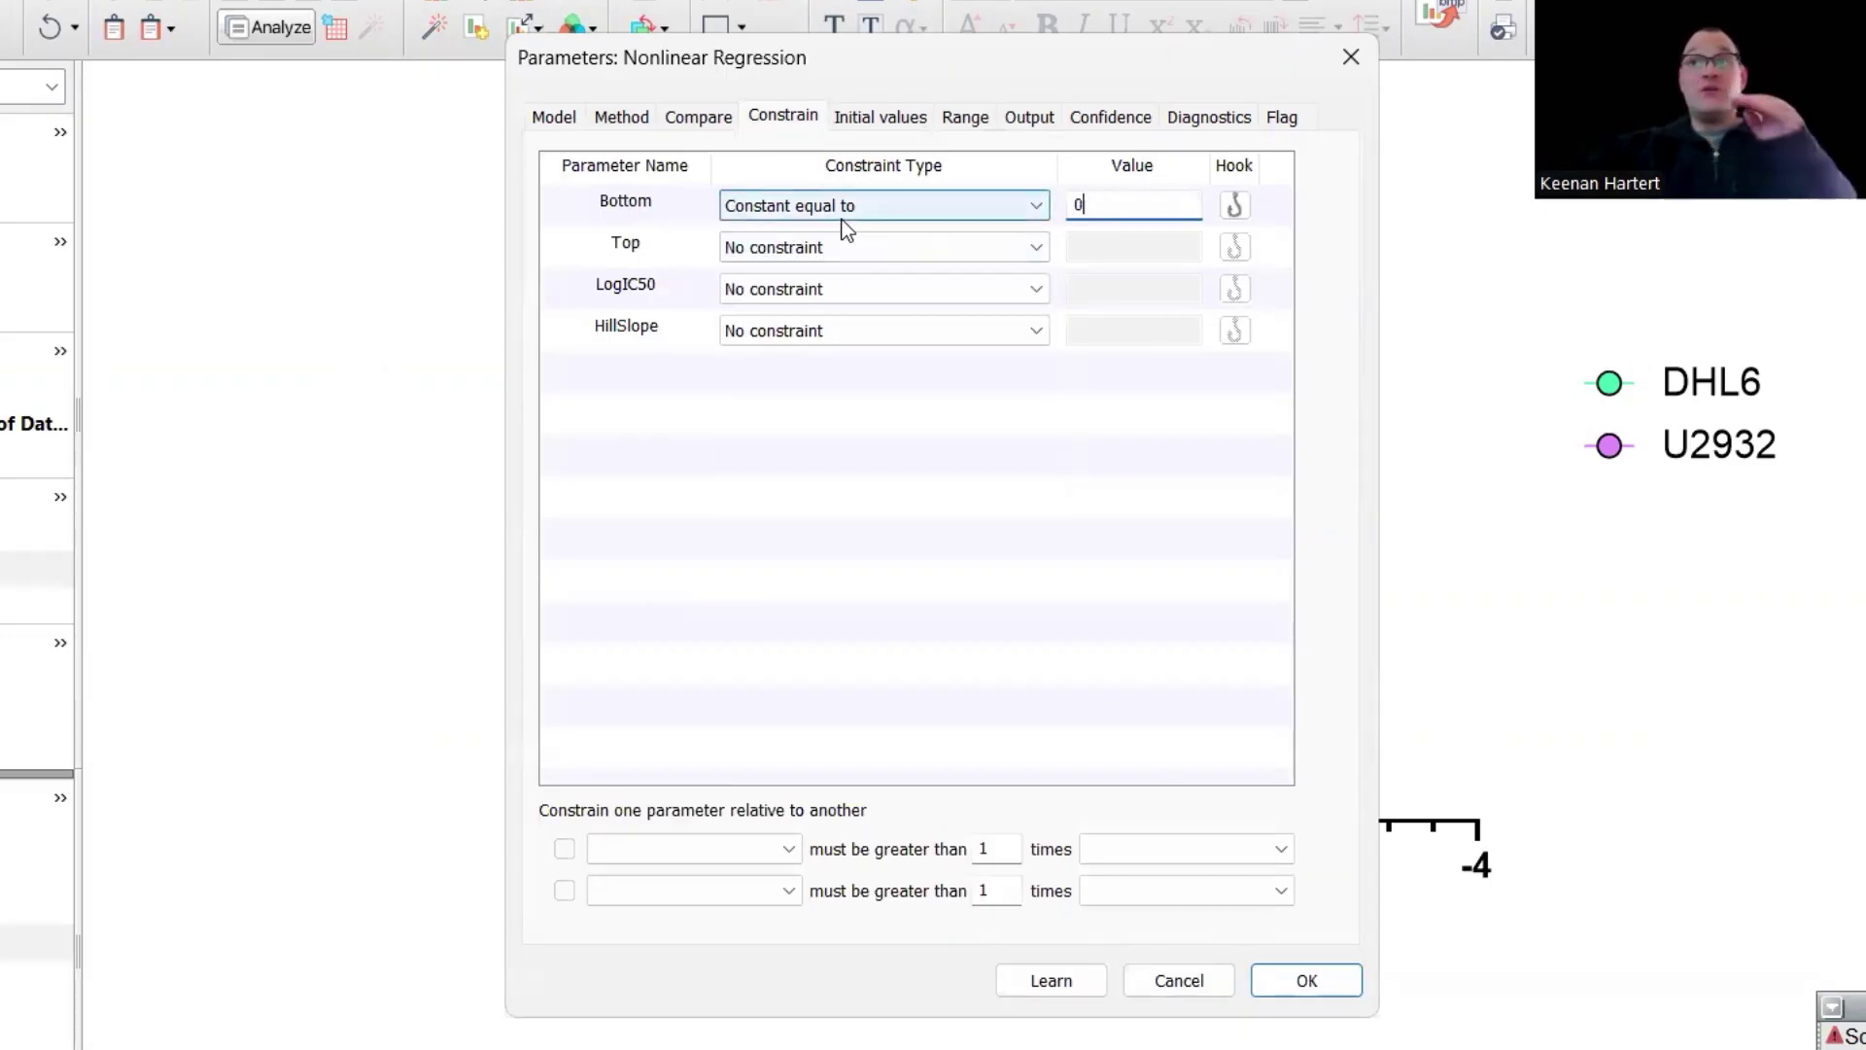
click(820, 249)
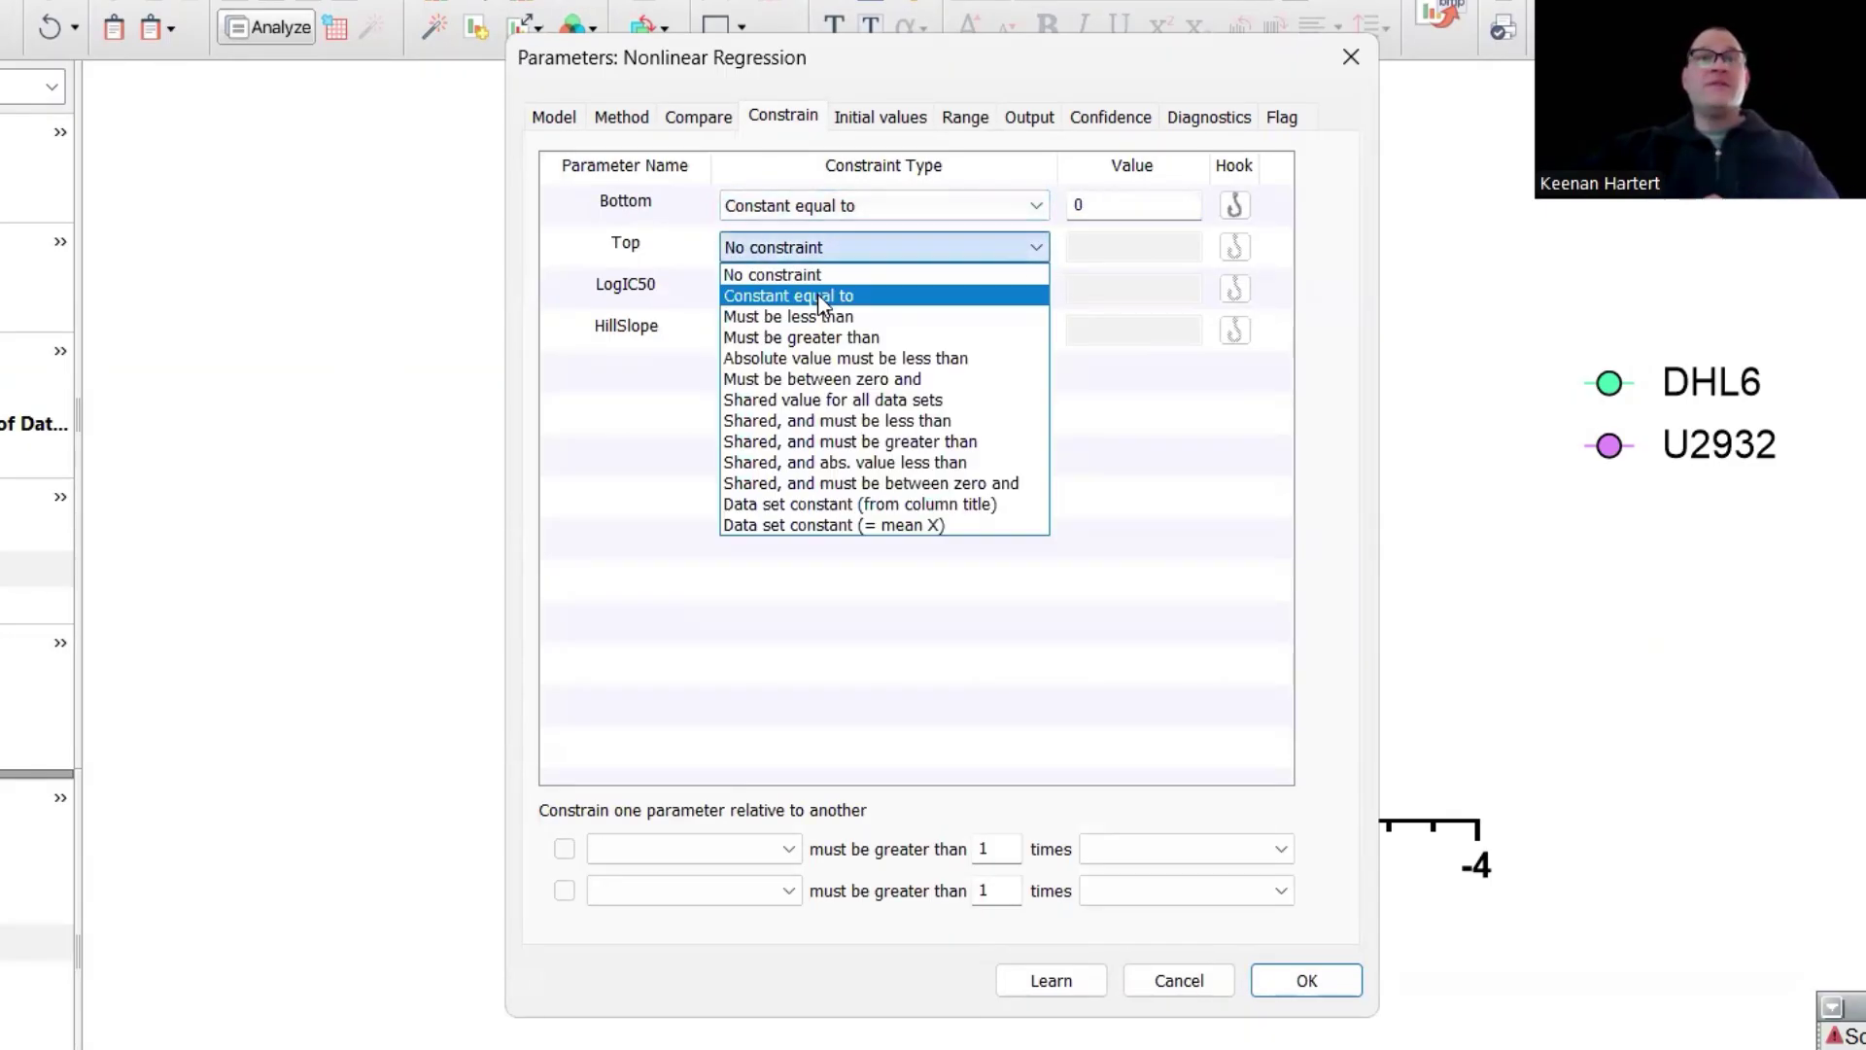
click(821, 296)
text(1)
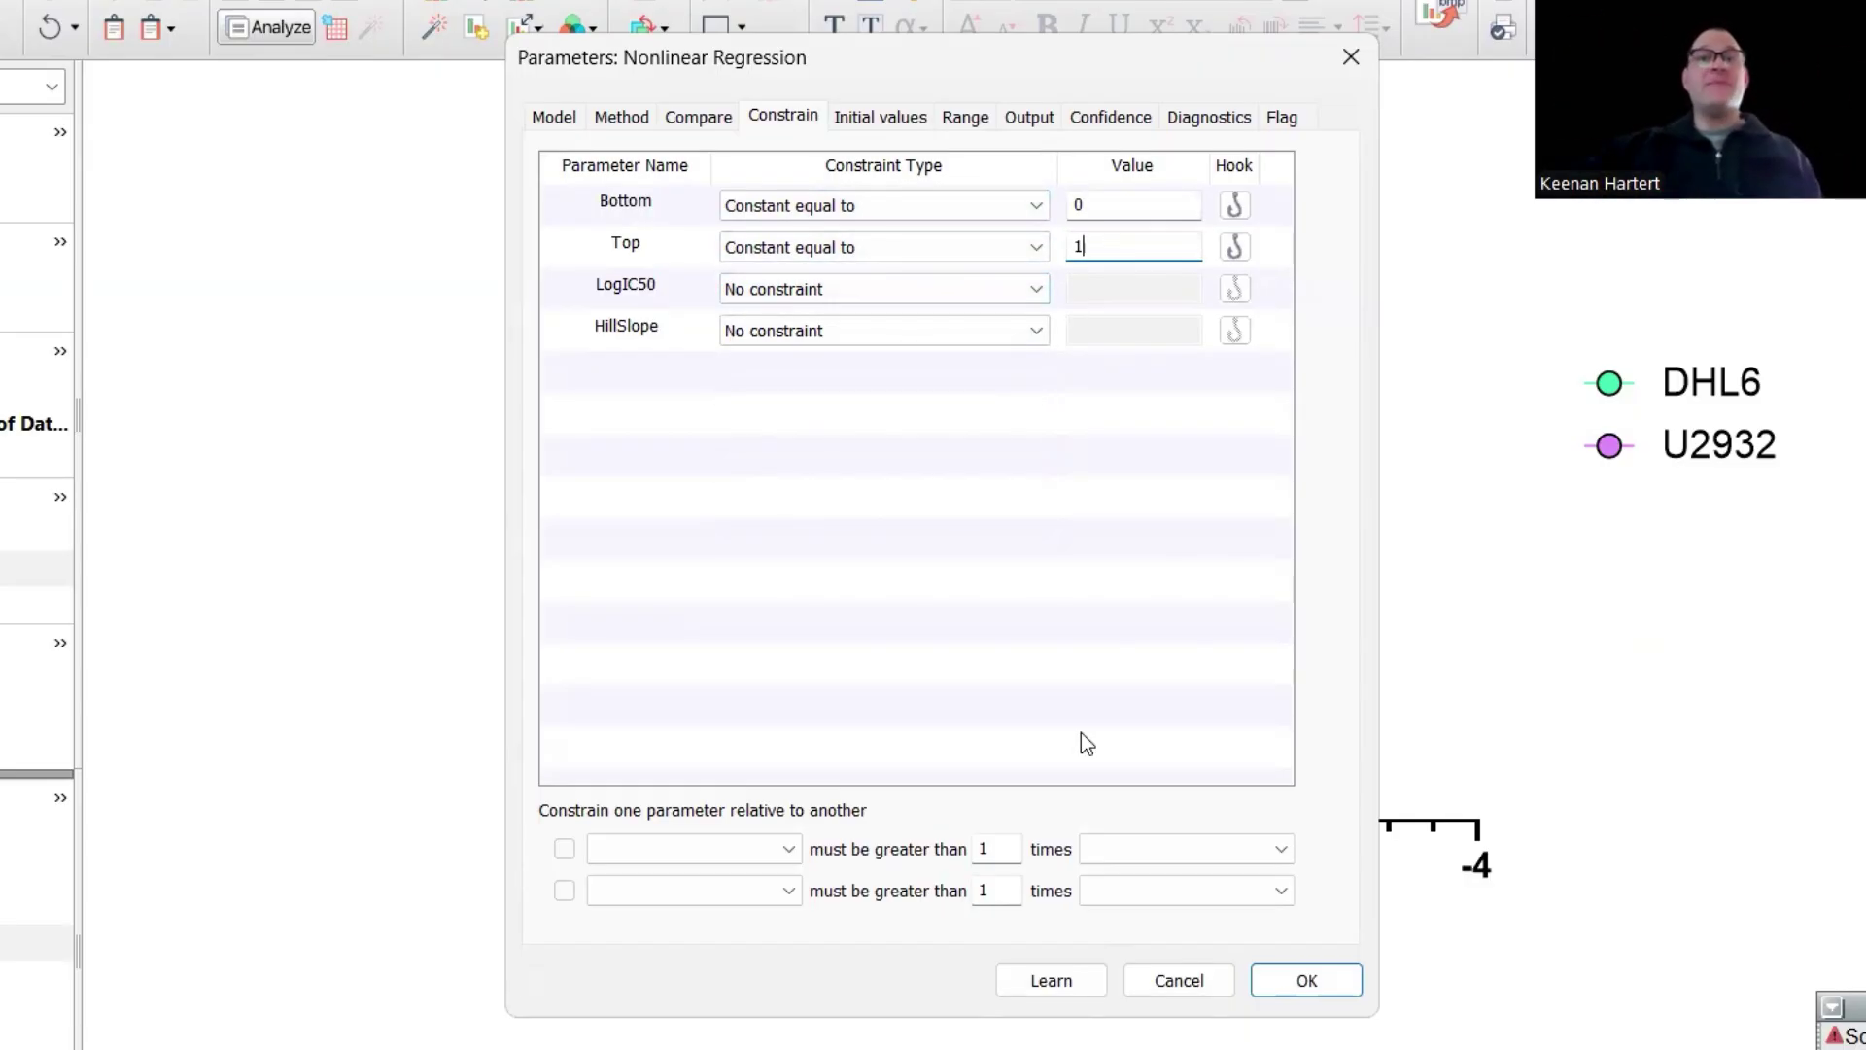
Review the remaining fit option tabs, recheck the constraints, and run the constrained fit.
click(865, 123)
click(967, 116)
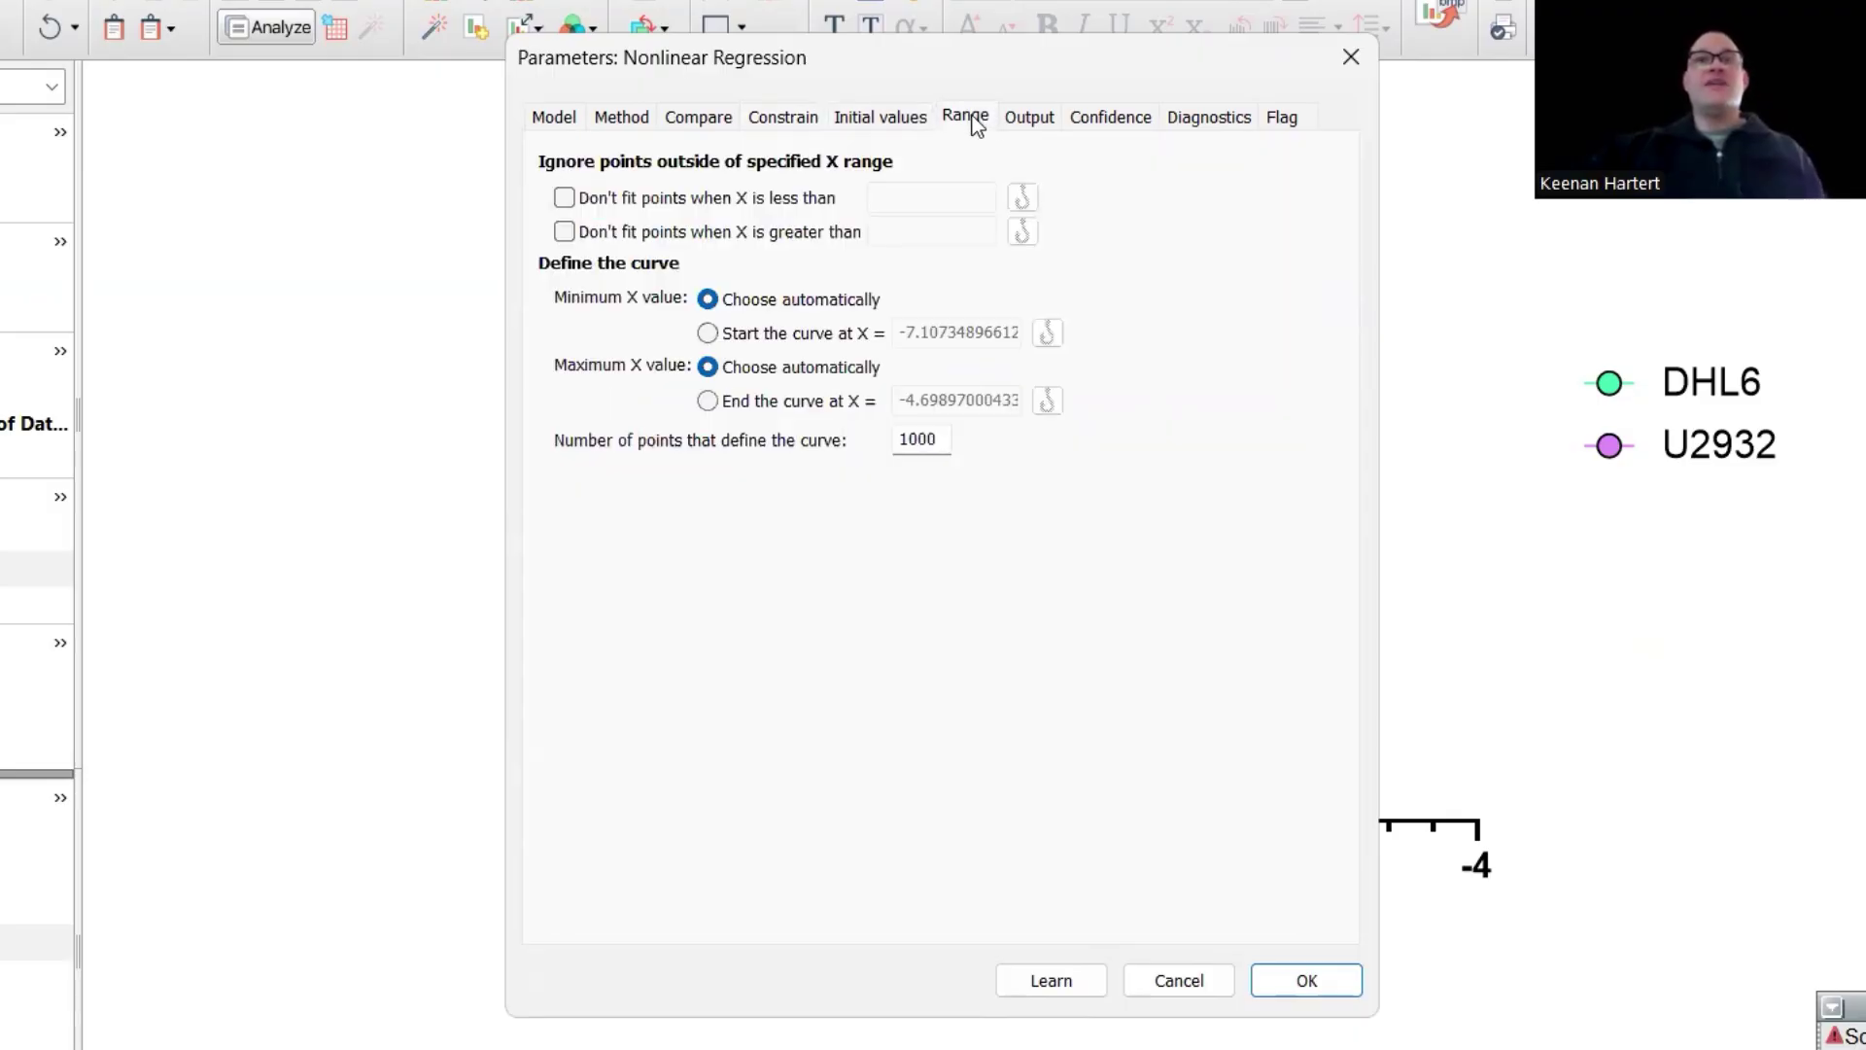
click(1029, 117)
click(1110, 116)
click(1215, 118)
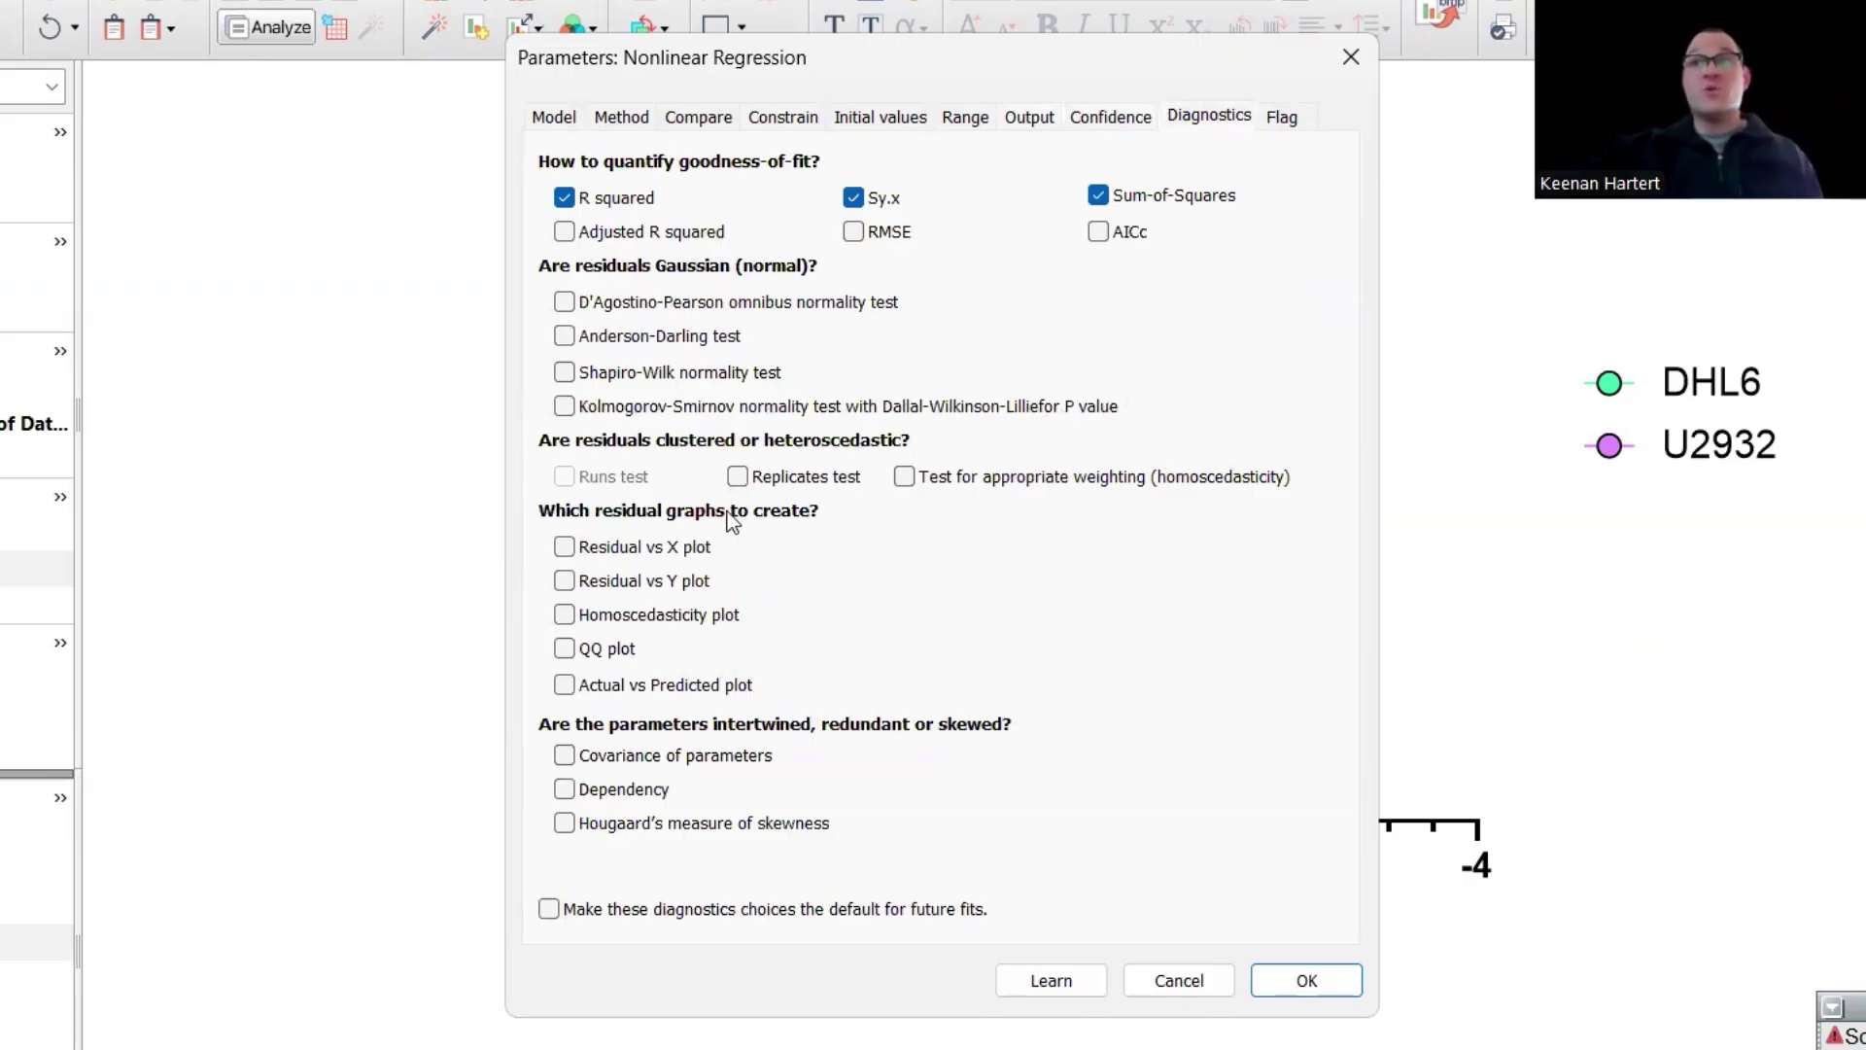
click(713, 124)
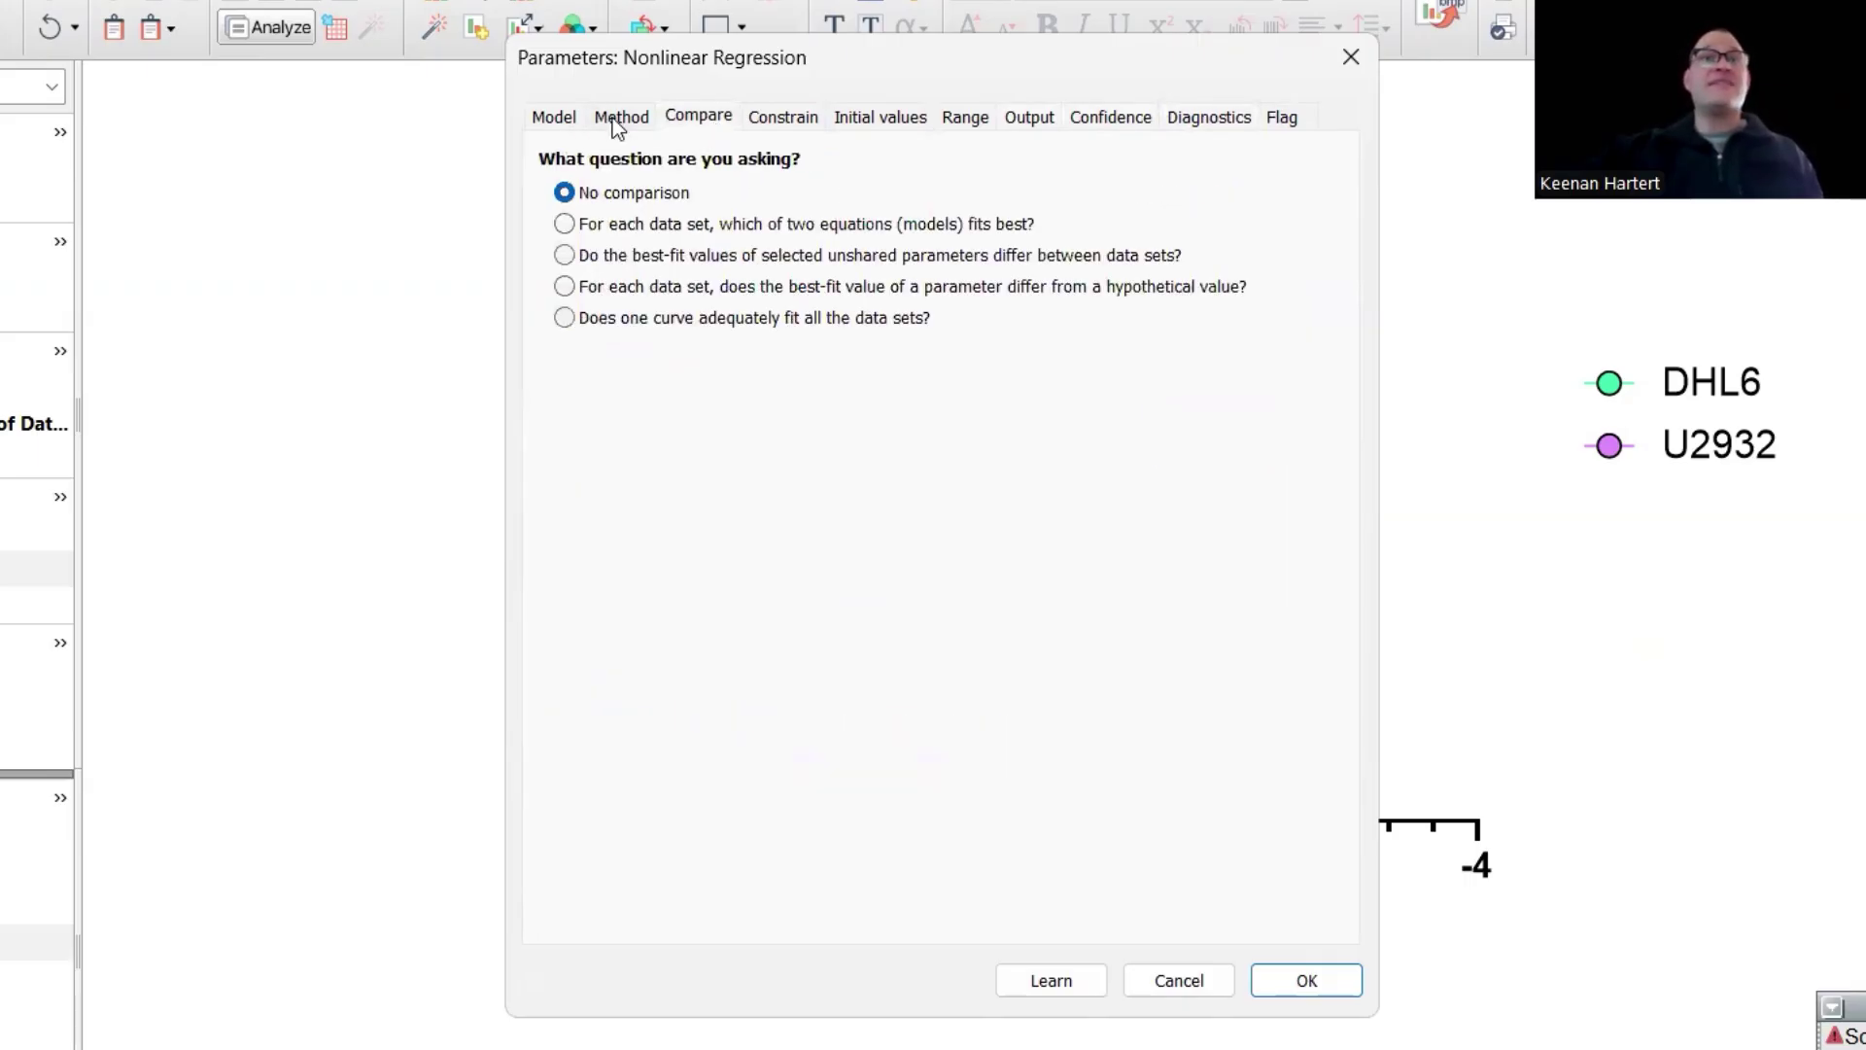
click(612, 123)
click(760, 117)
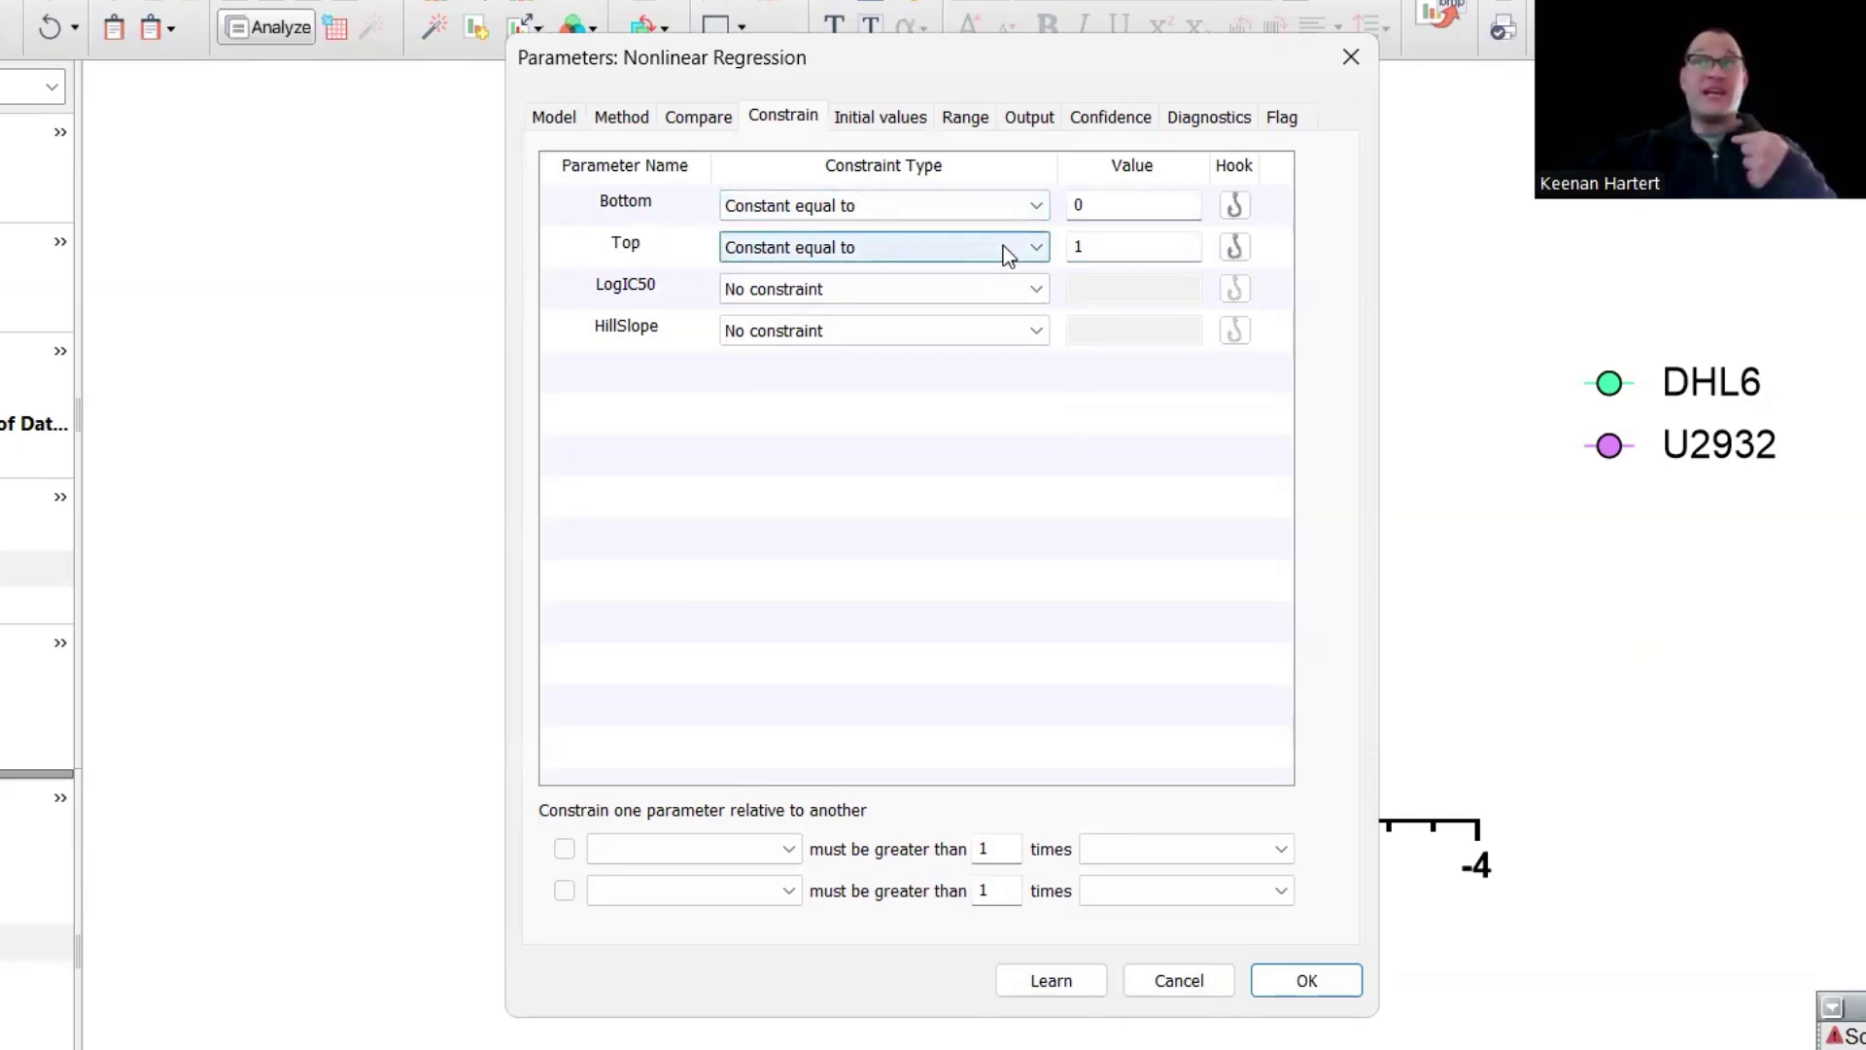
click(1304, 980)
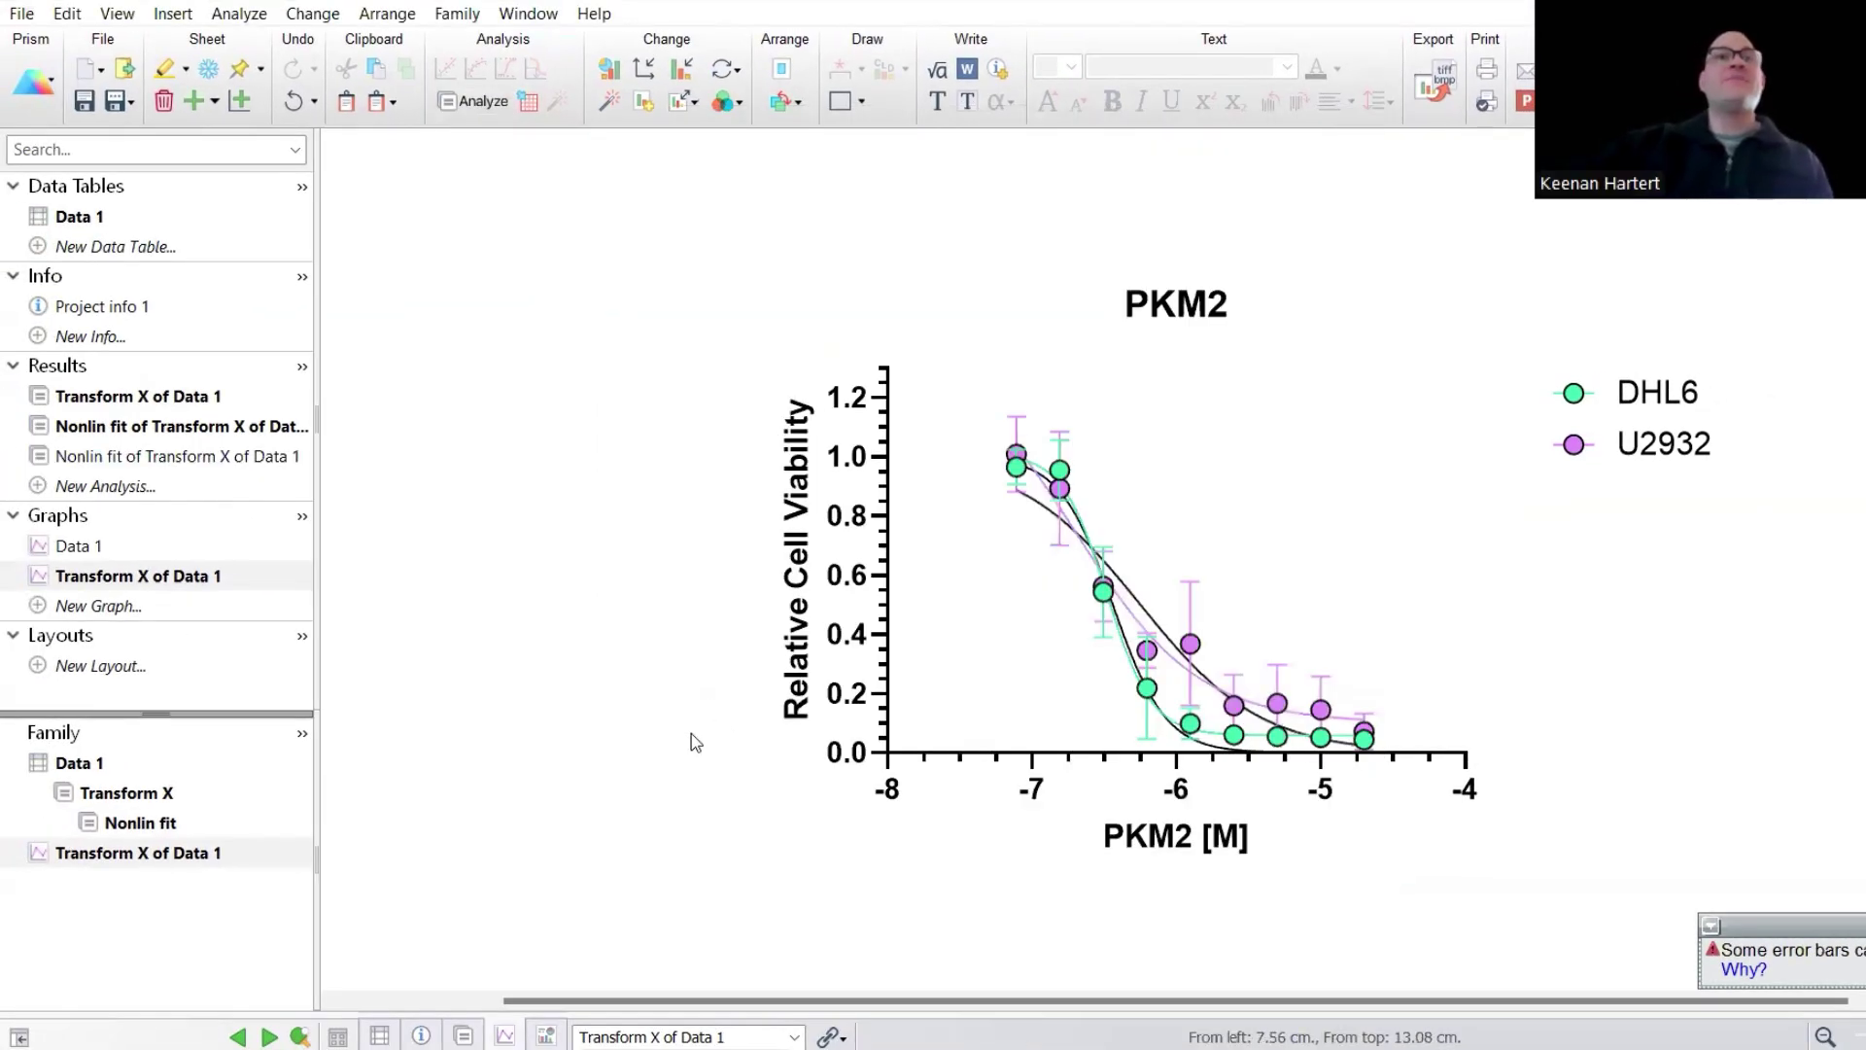
click(179, 463)
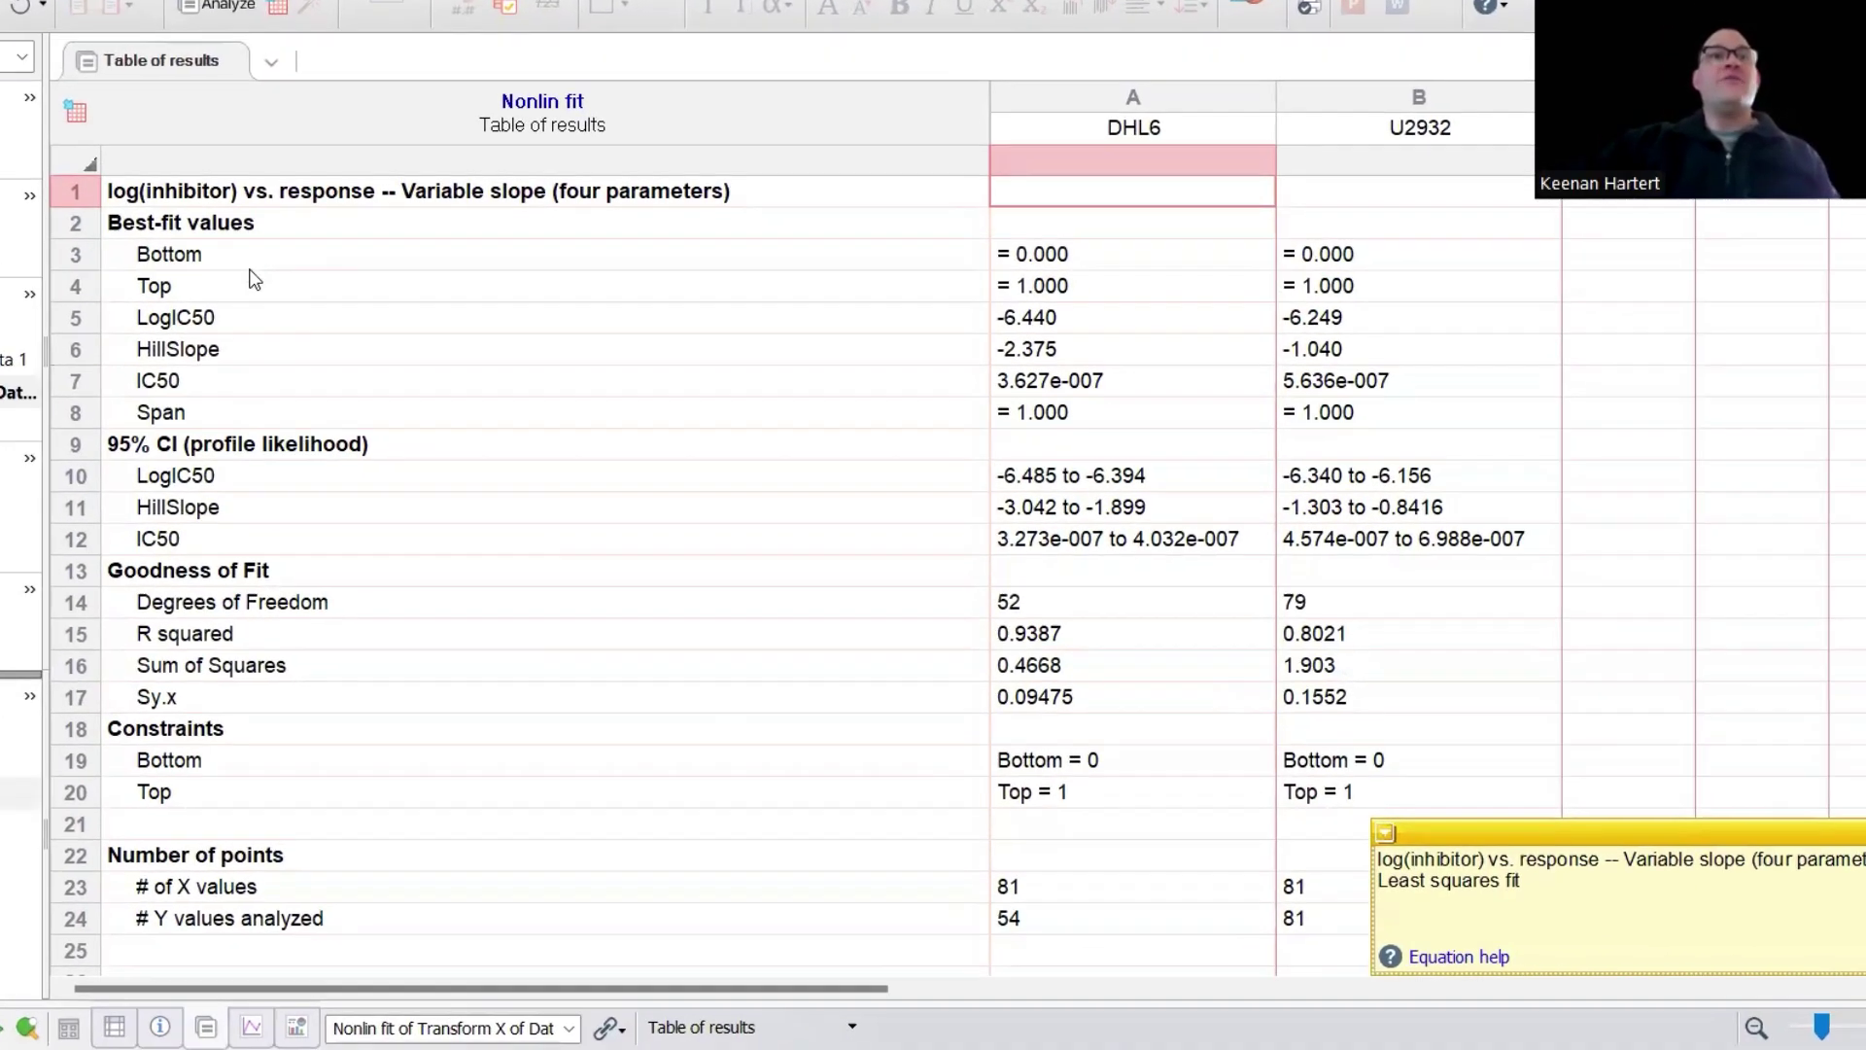
drag(249, 269, 1367, 285)
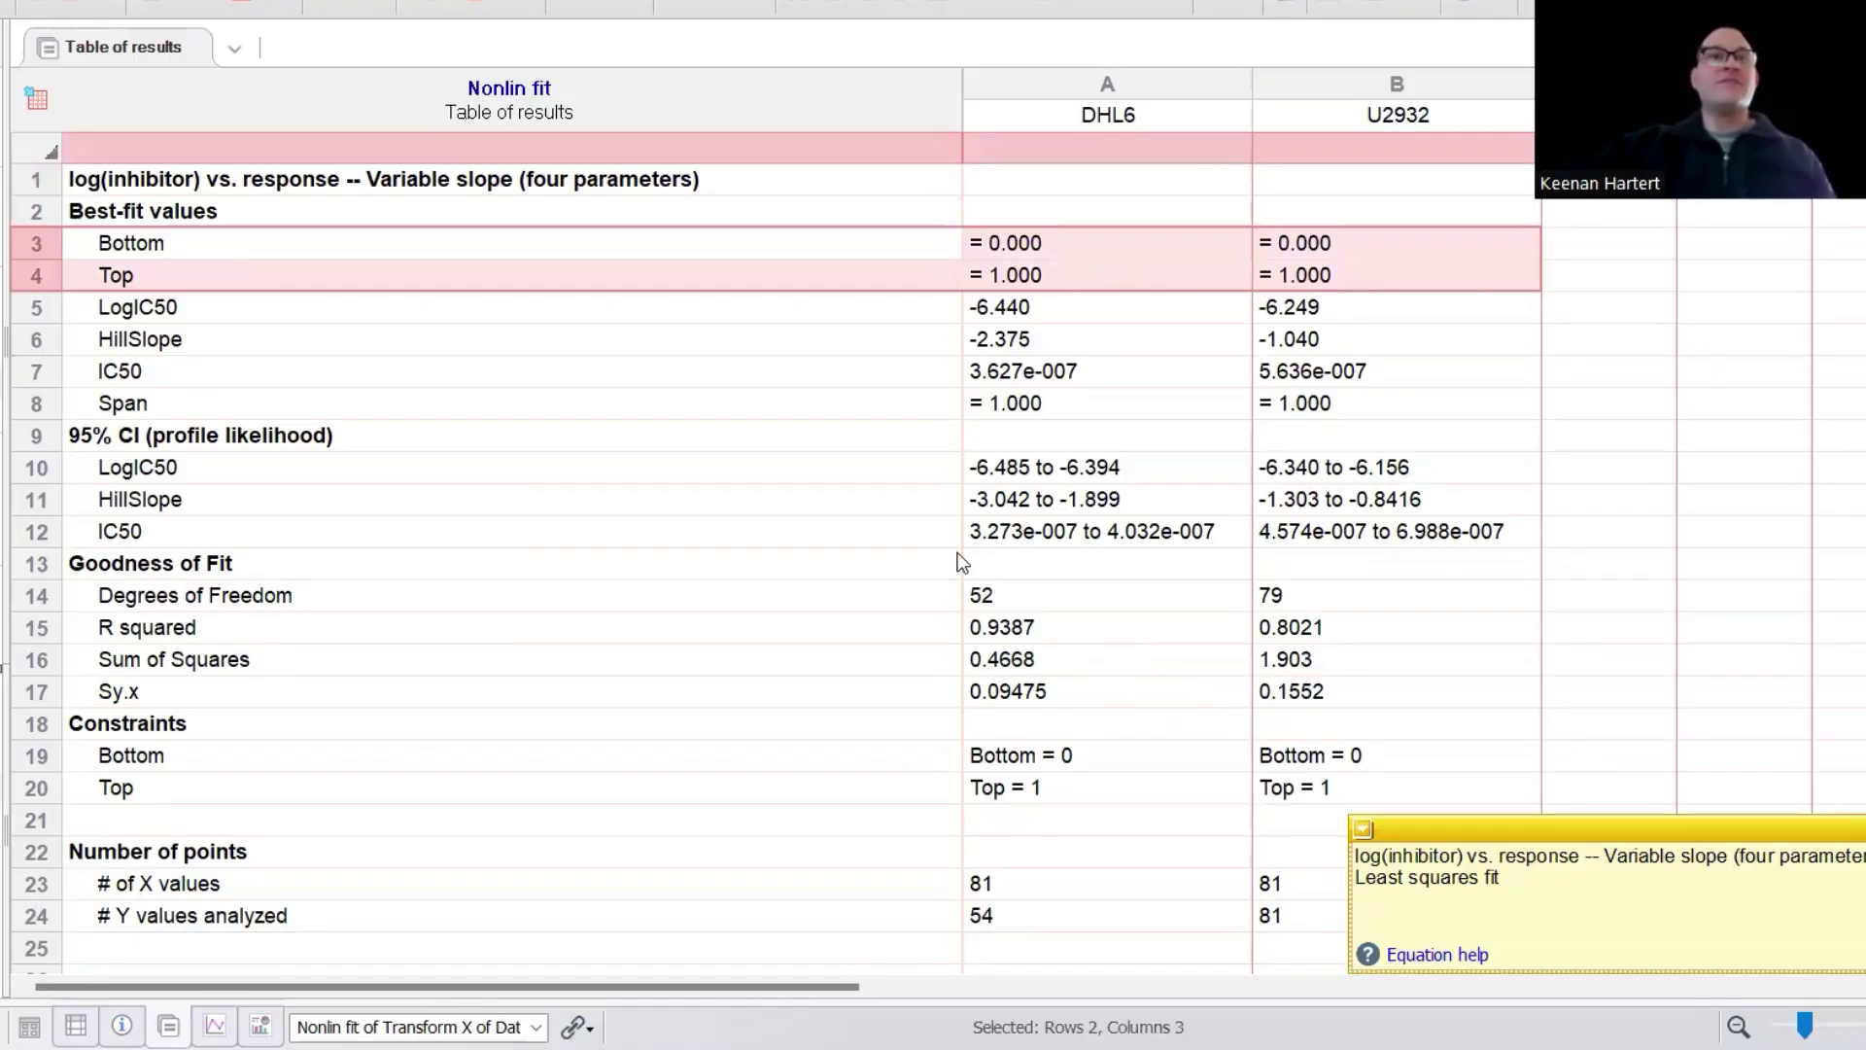
drag(1067, 377, 1293, 375)
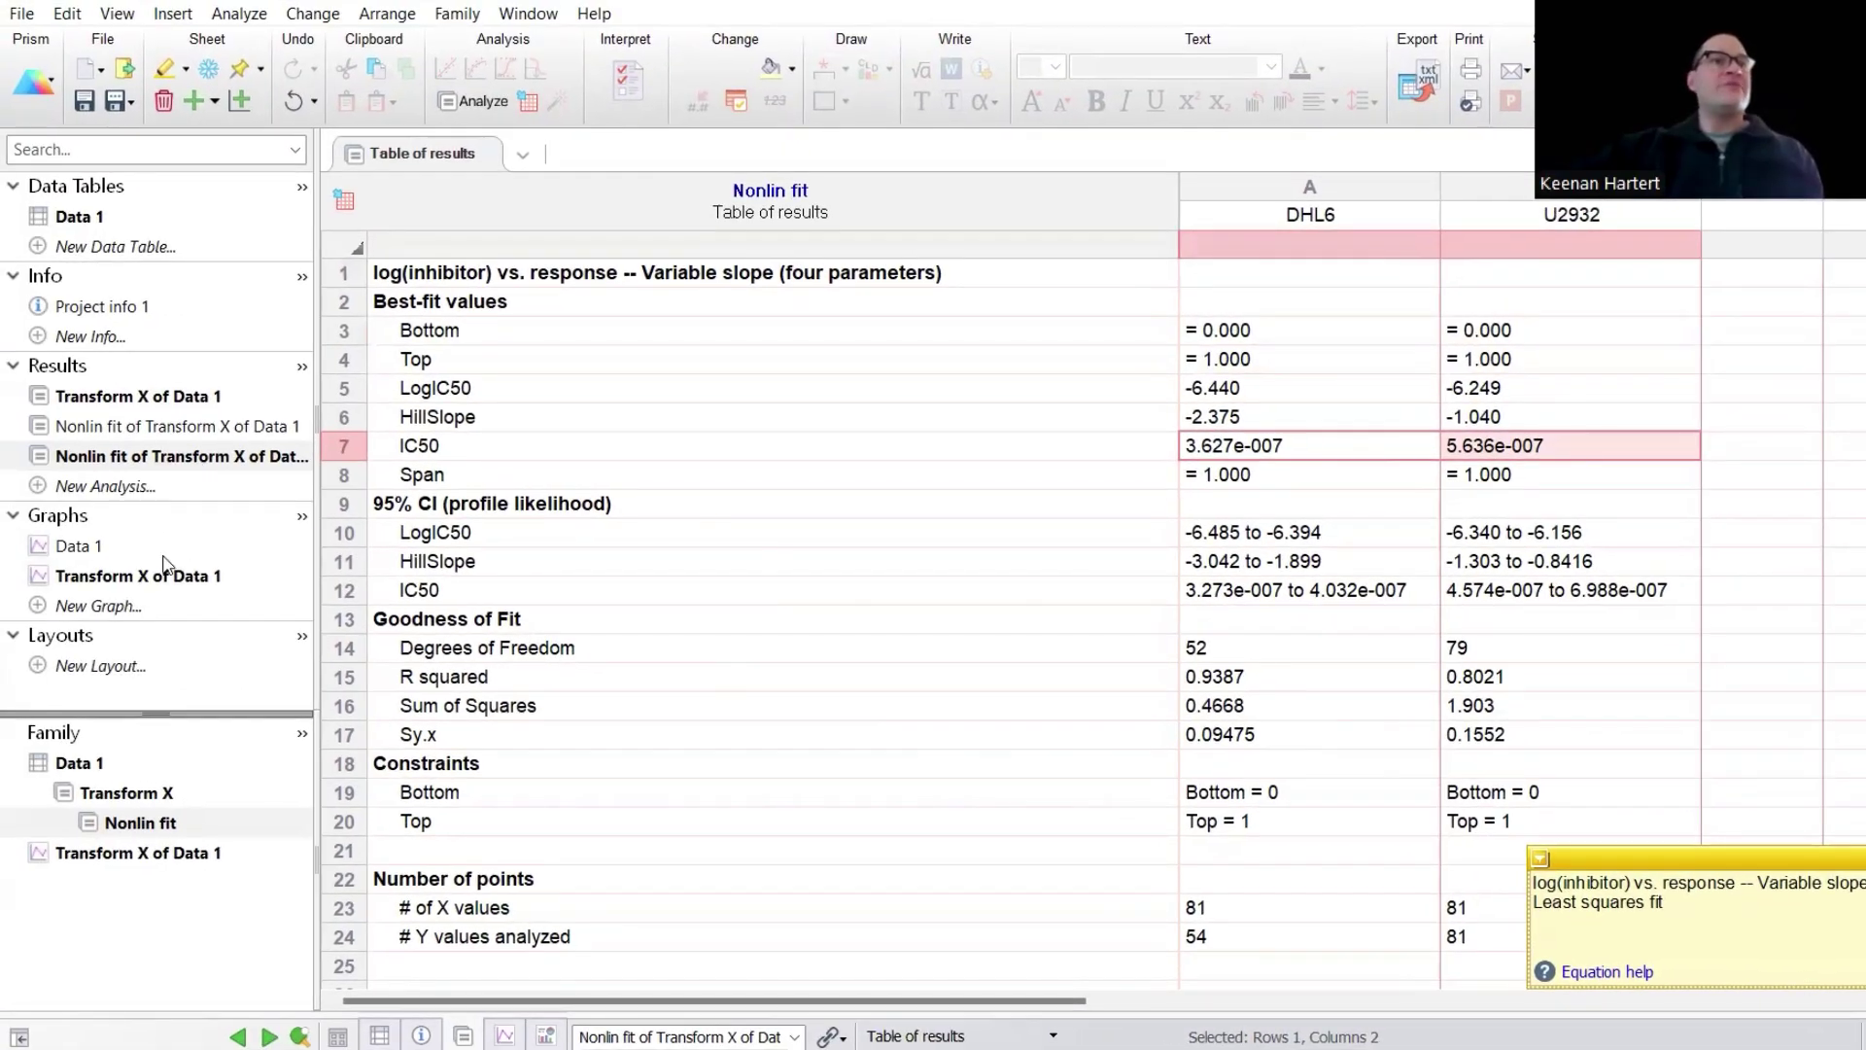
click(166, 549)
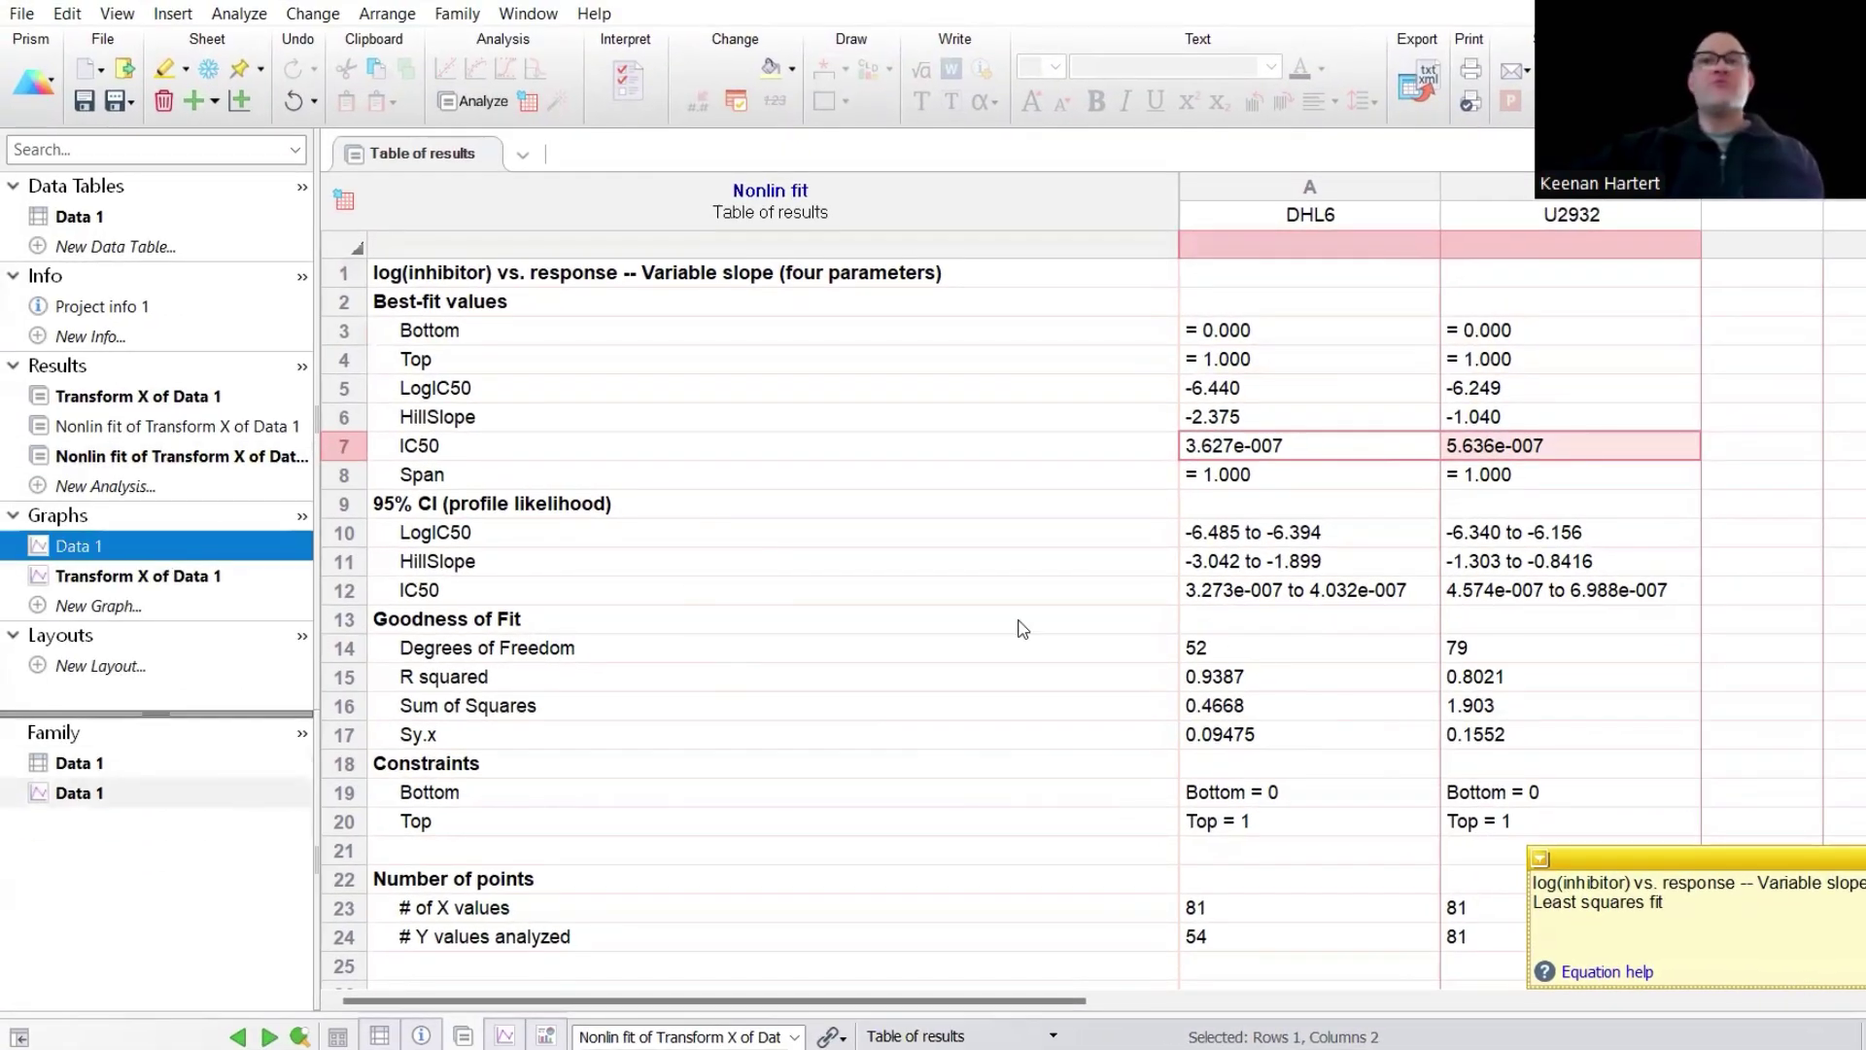
click(193, 580)
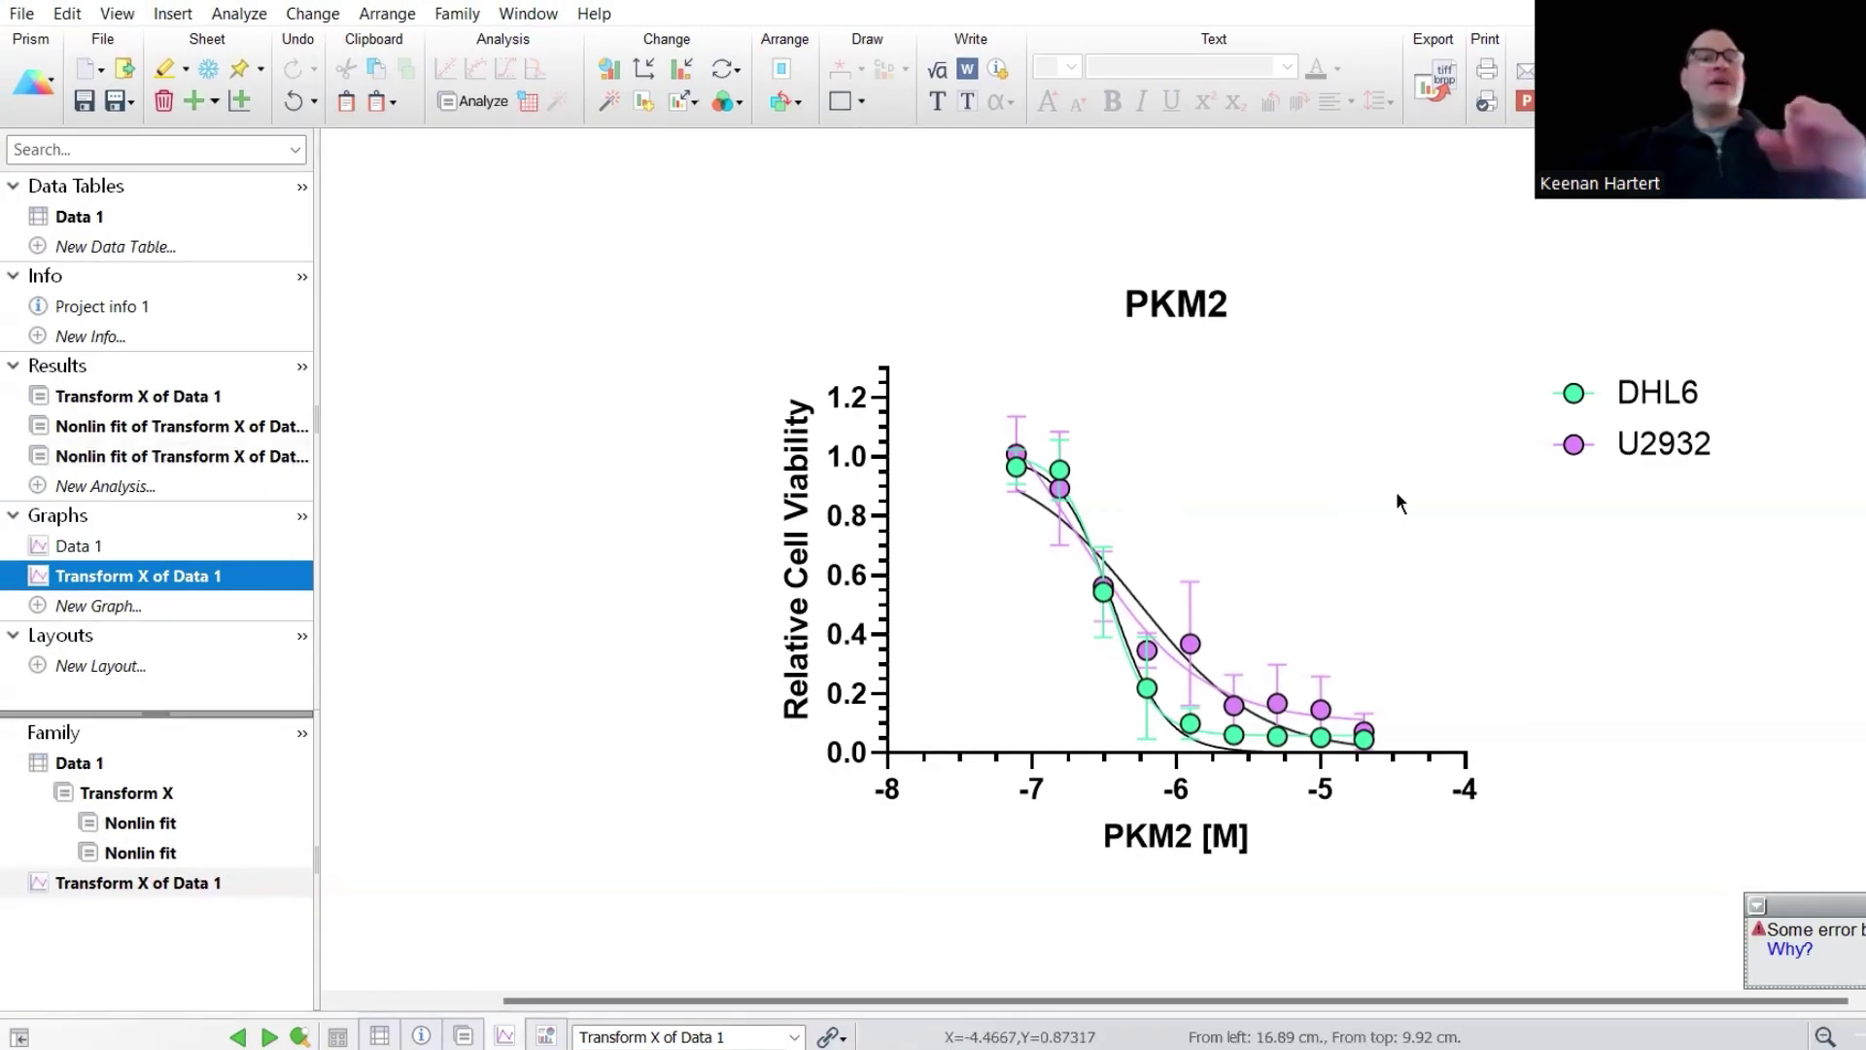
Undo the constrained curve fit on the PKM2 graph and confirm its removal.
key(ctrl+Page_Up)
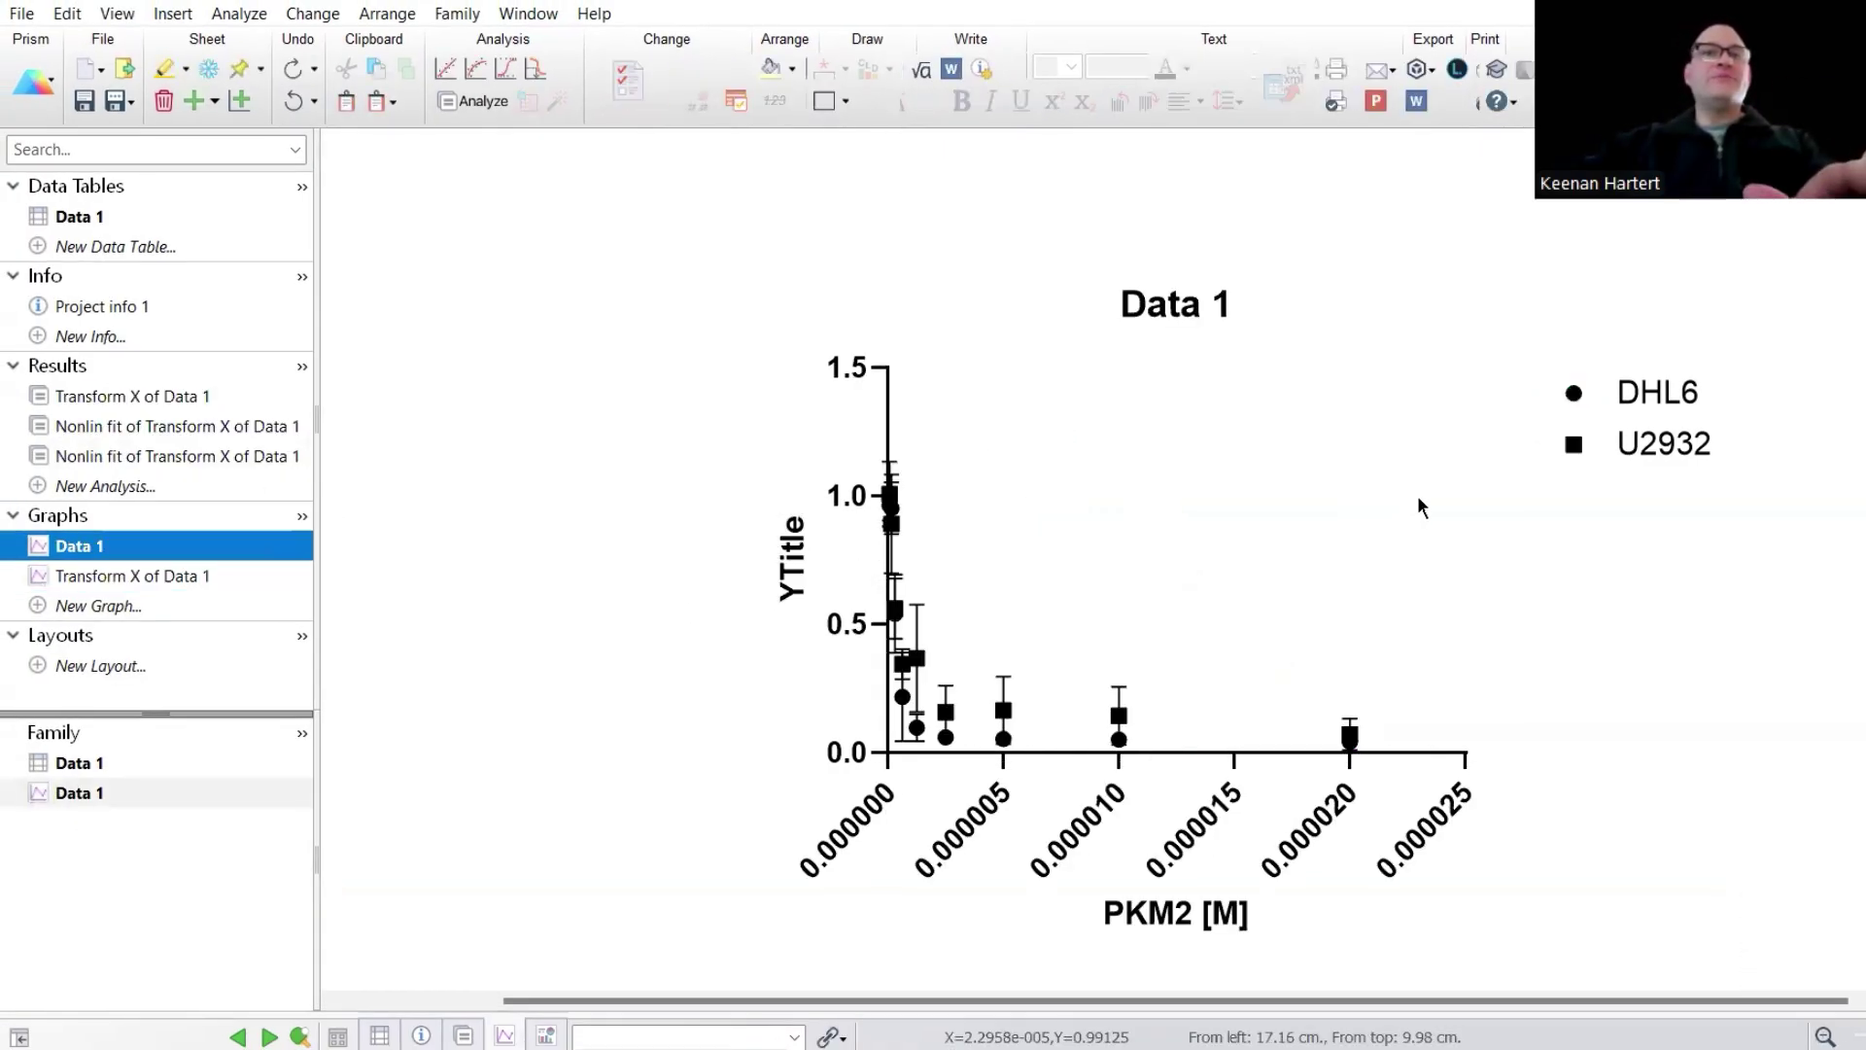
key(ctrl+Page_Up)
click(234, 576)
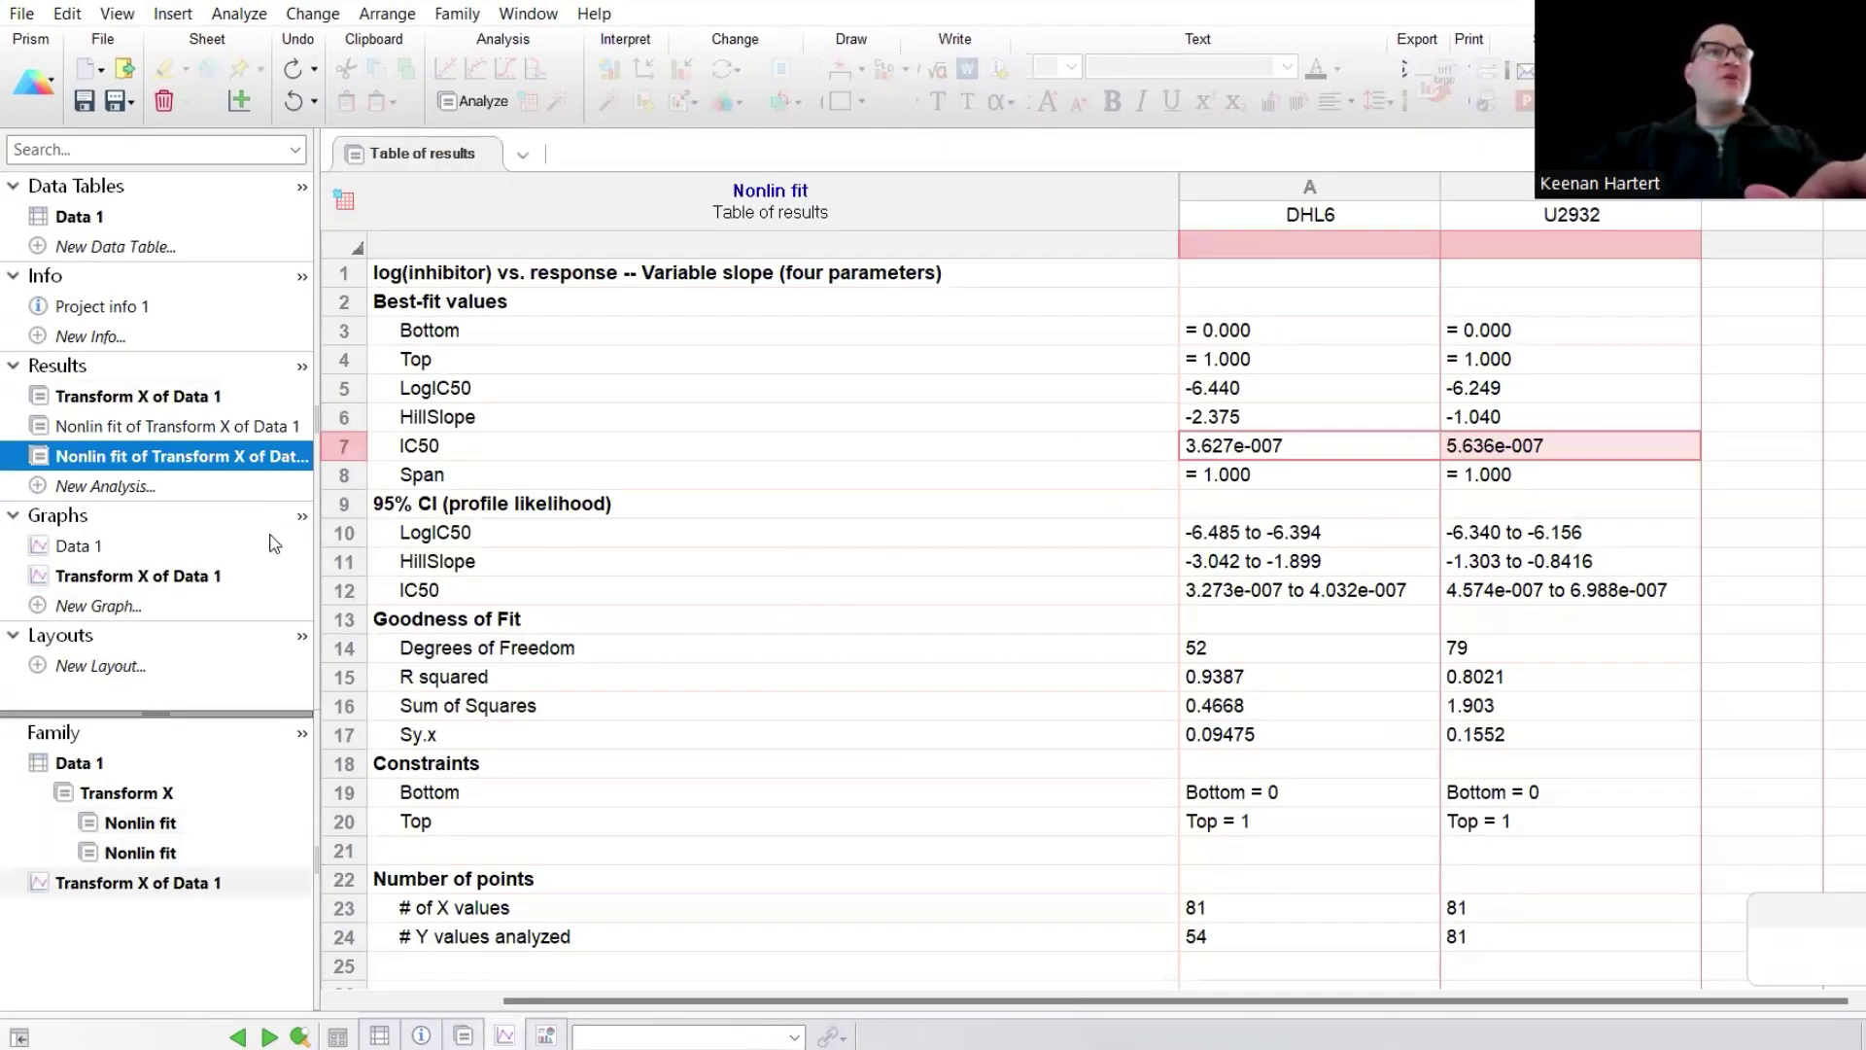
key(ctrl+z)
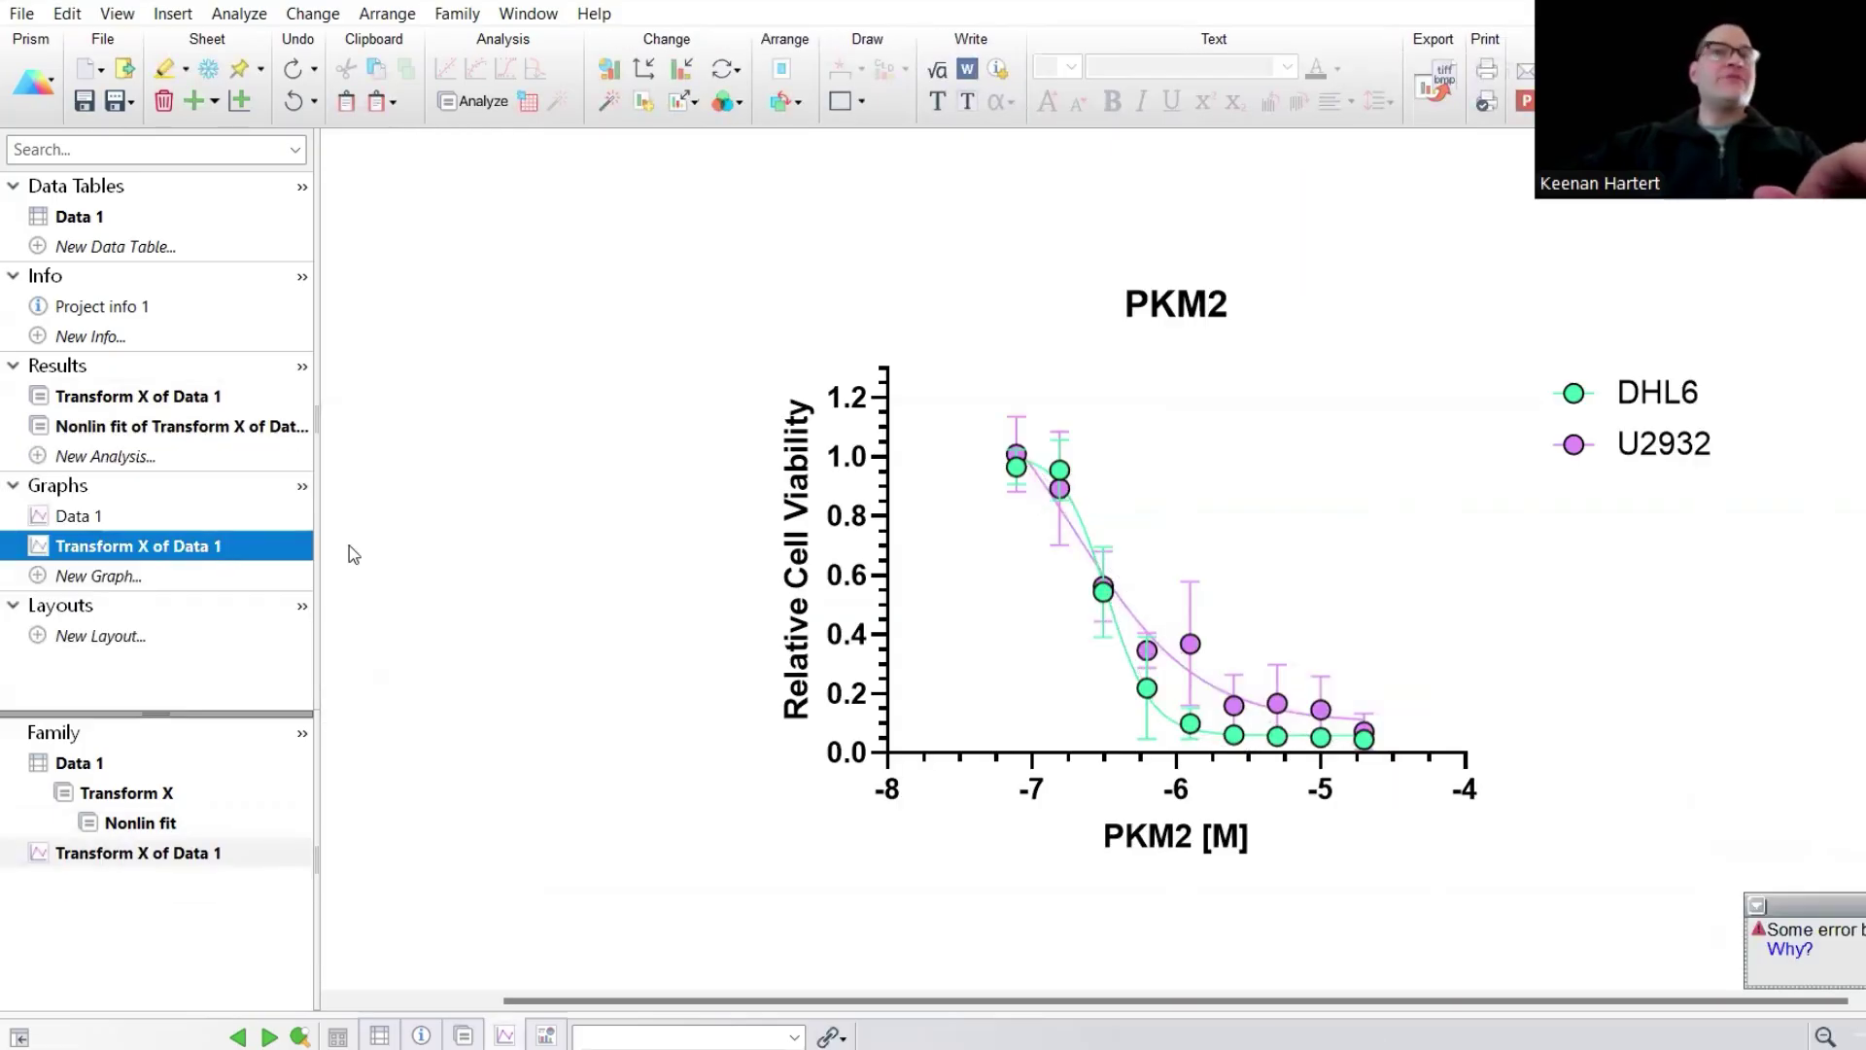
click(1637, 550)
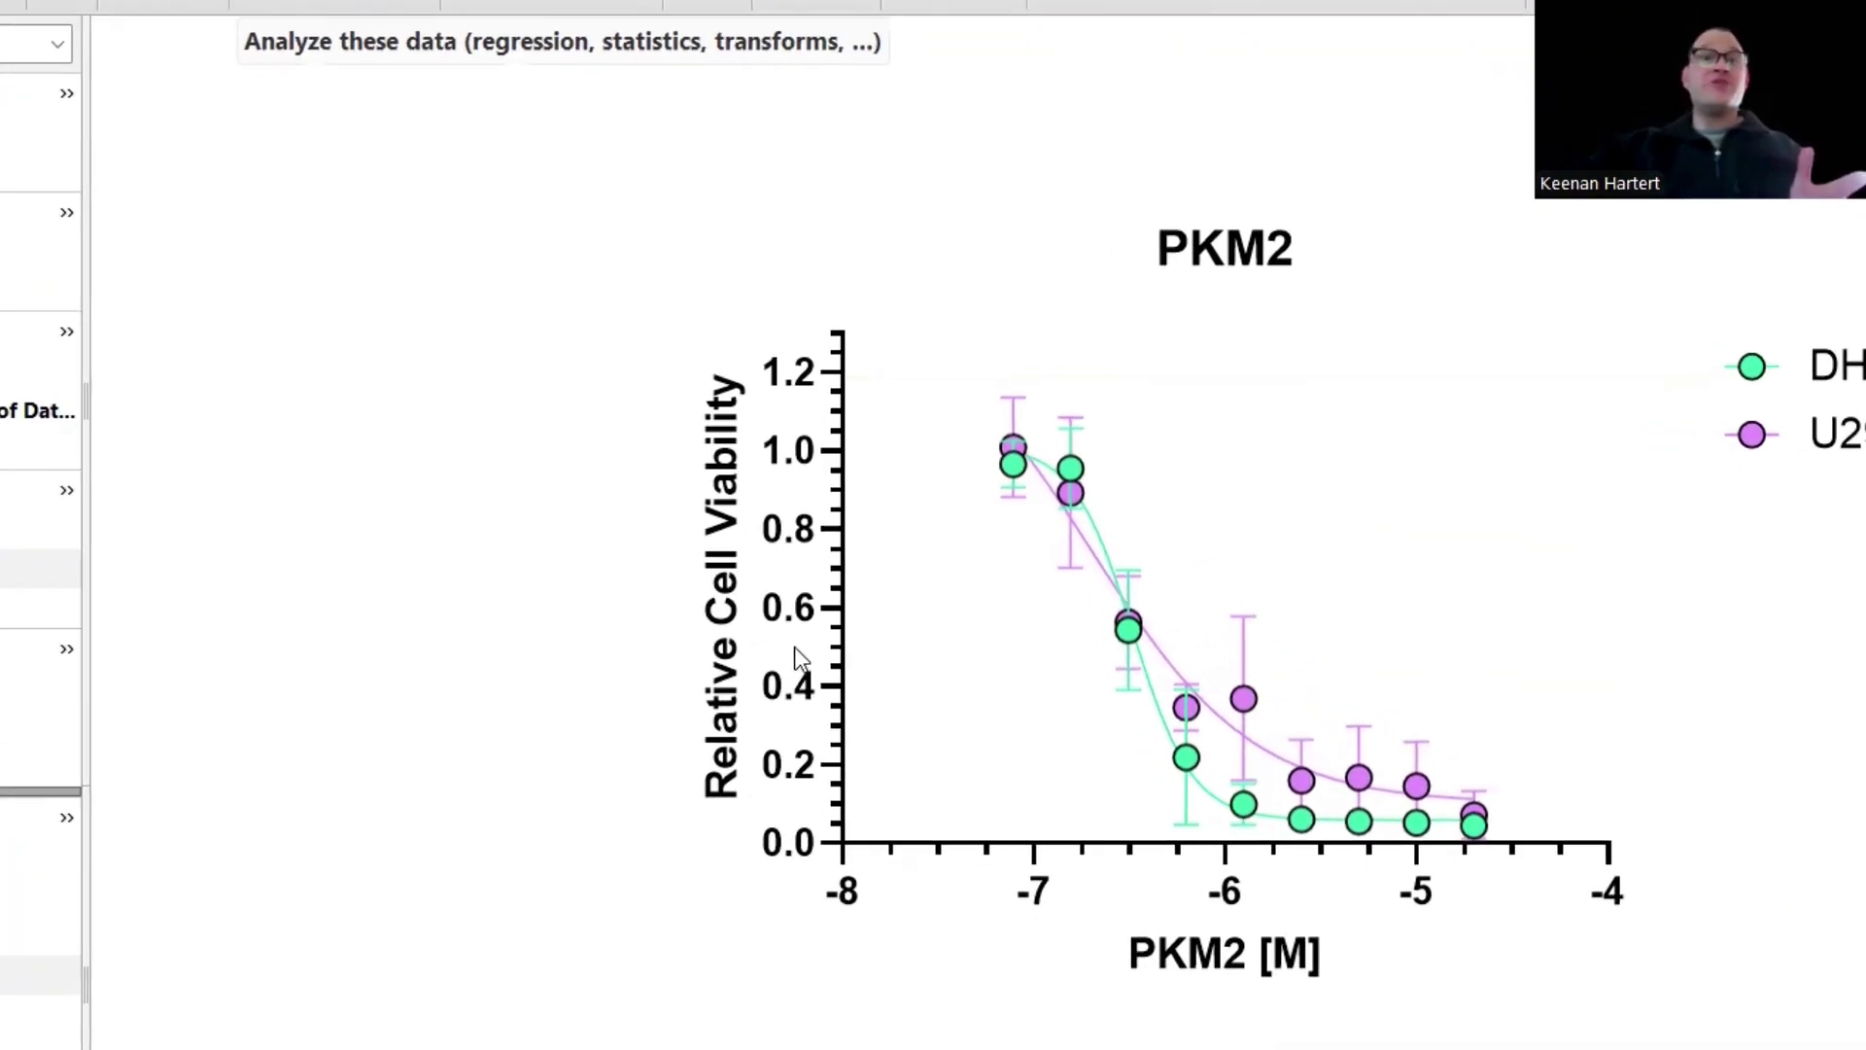
Run Area under curve on DHL6 and U2932, noting total areas 0.7476 and 0.9563.
click(243, 7)
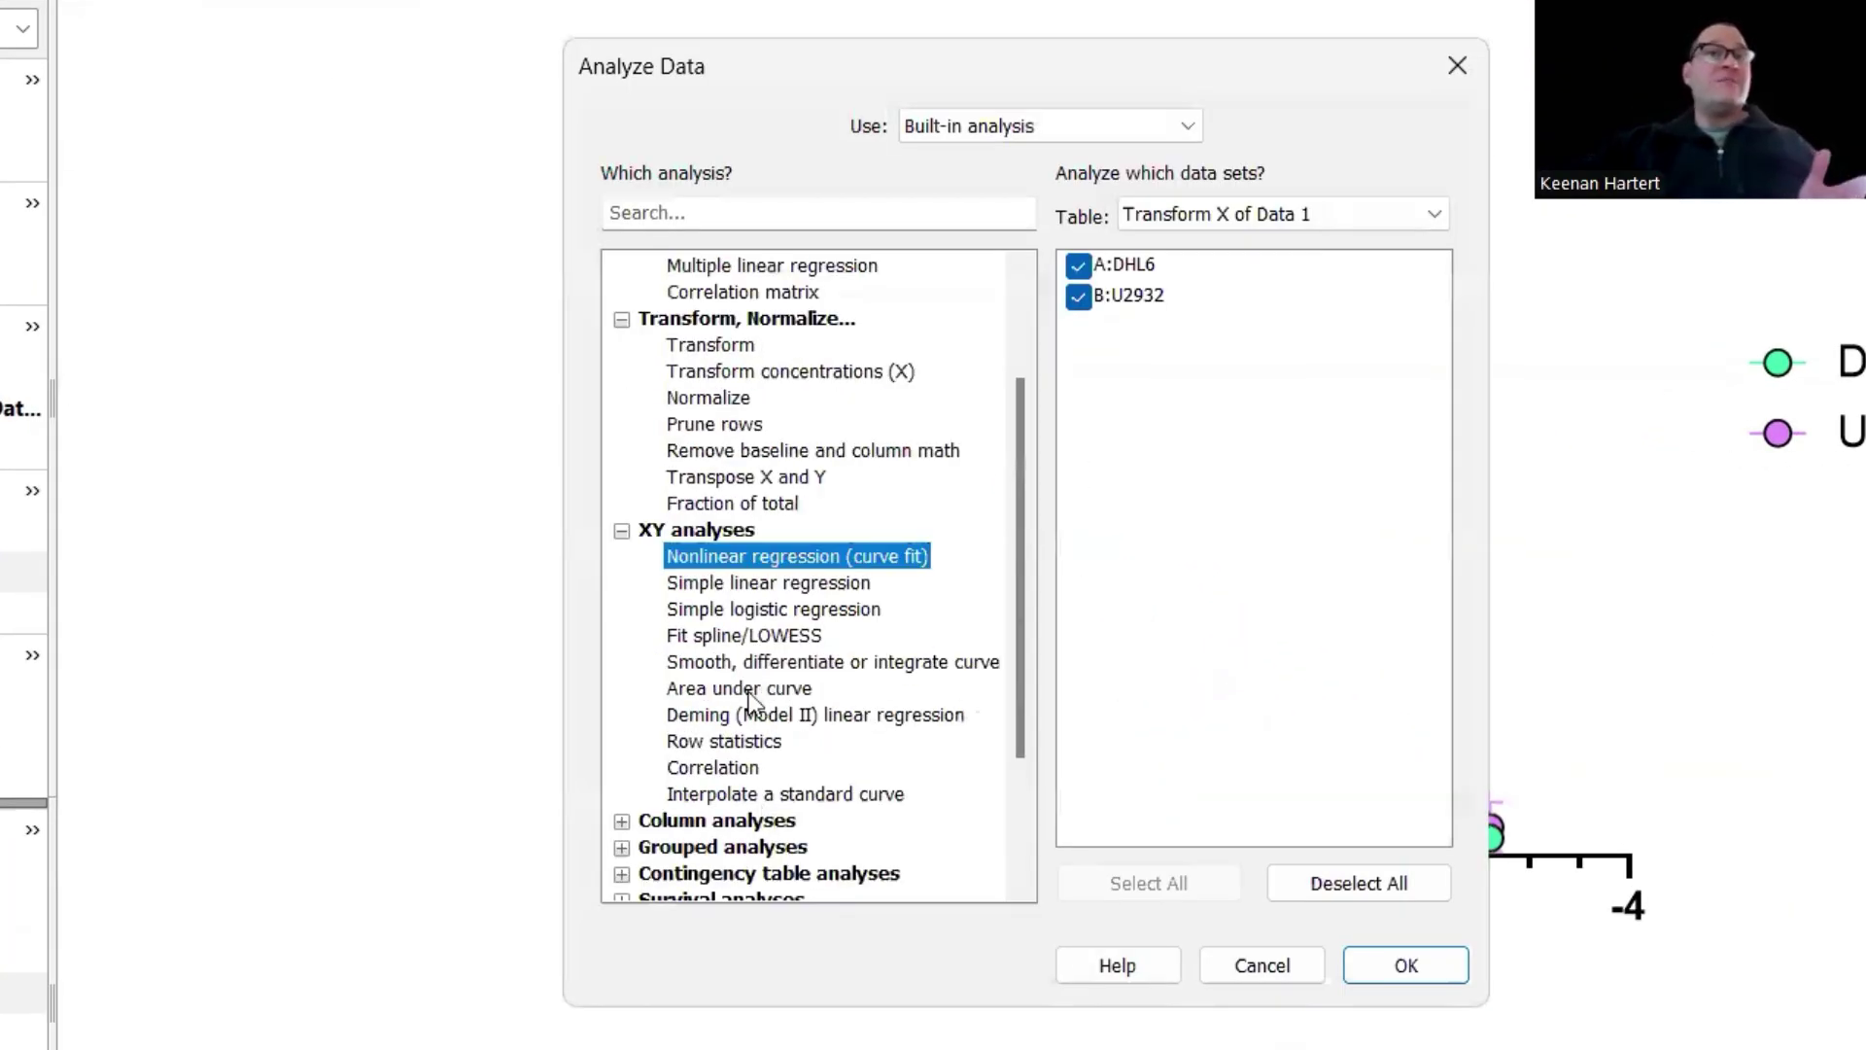
click(750, 692)
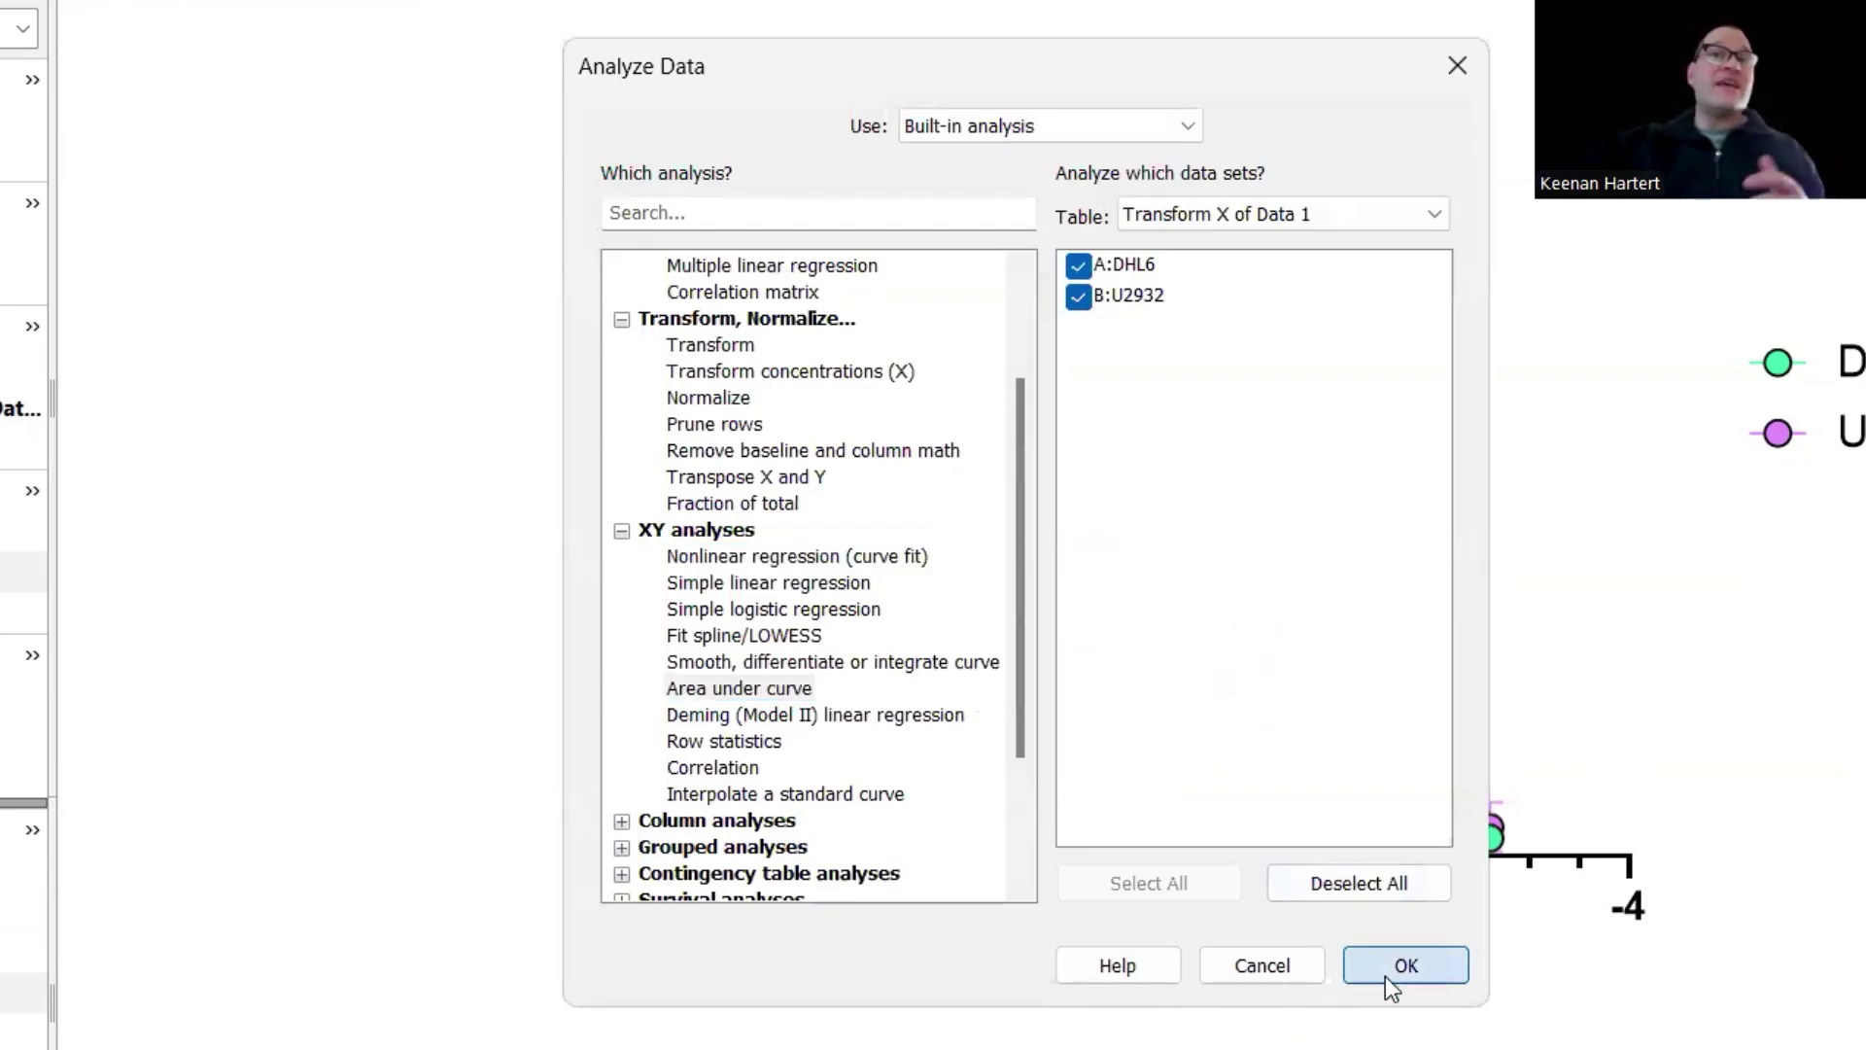
click(1388, 969)
click(1341, 903)
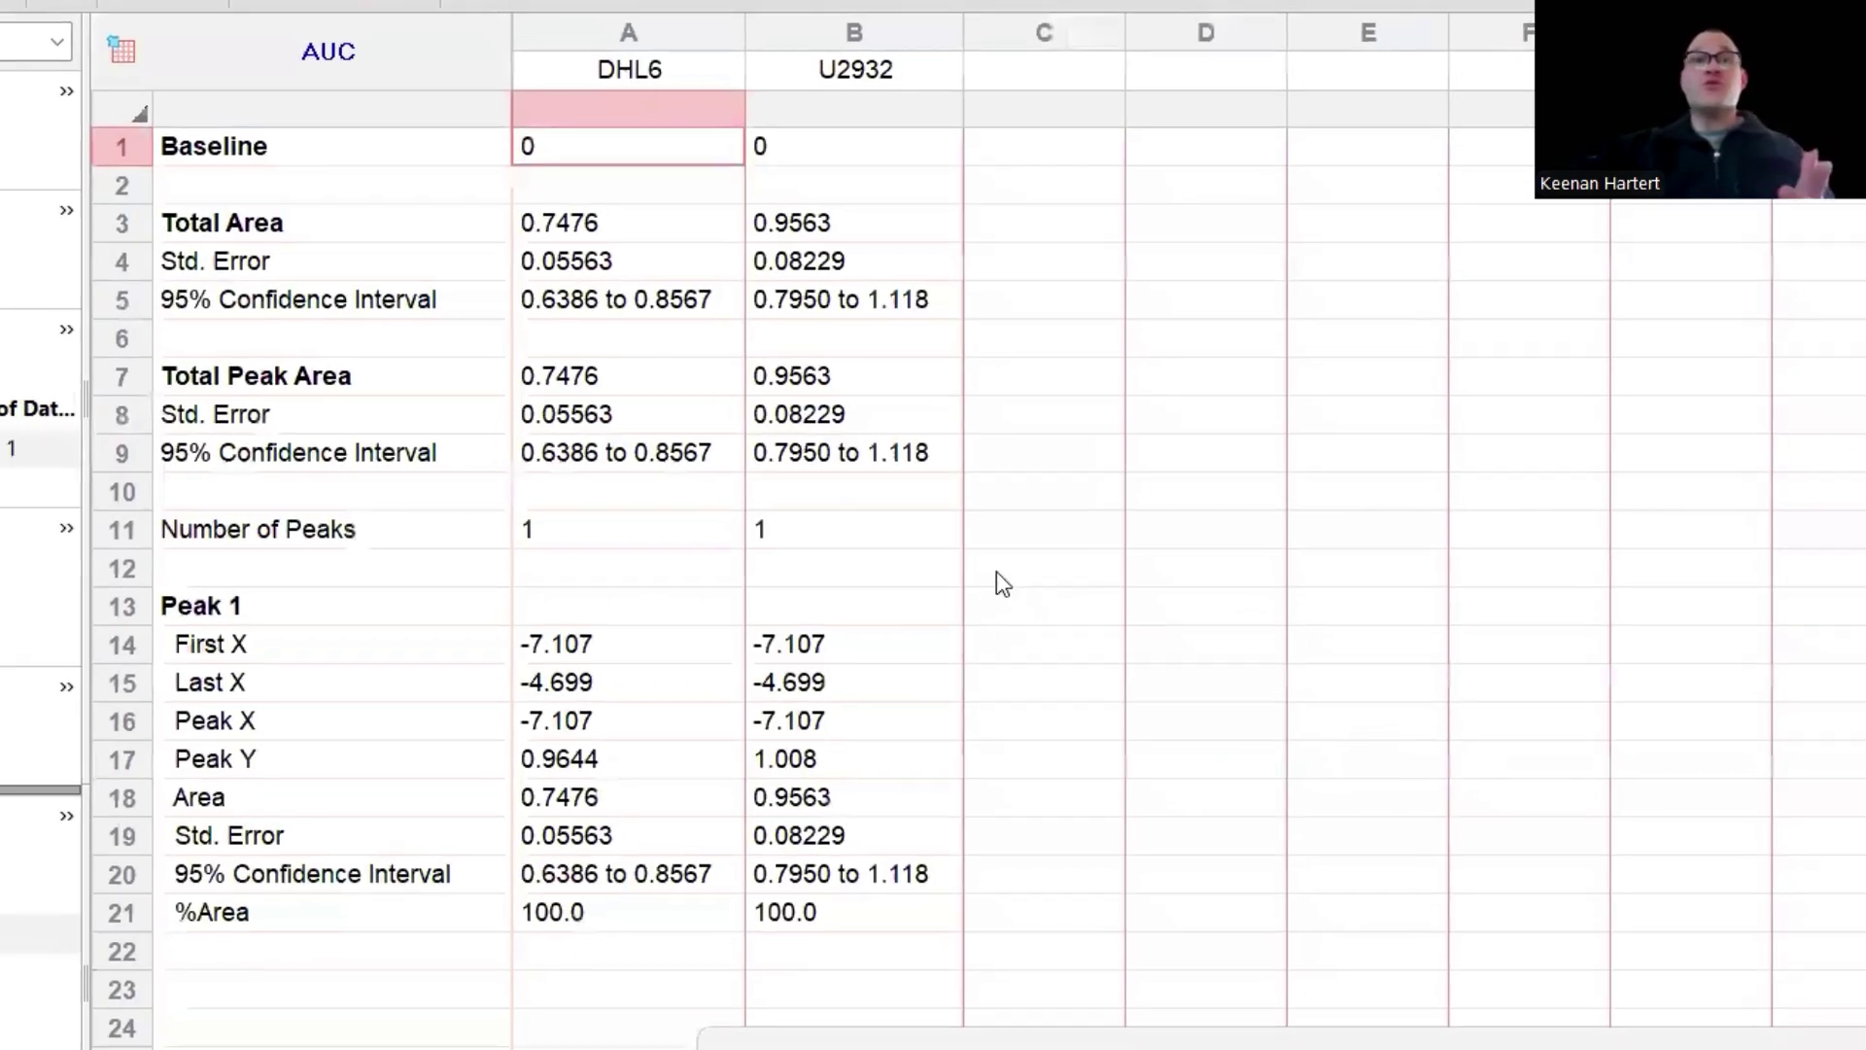
click(1037, 525)
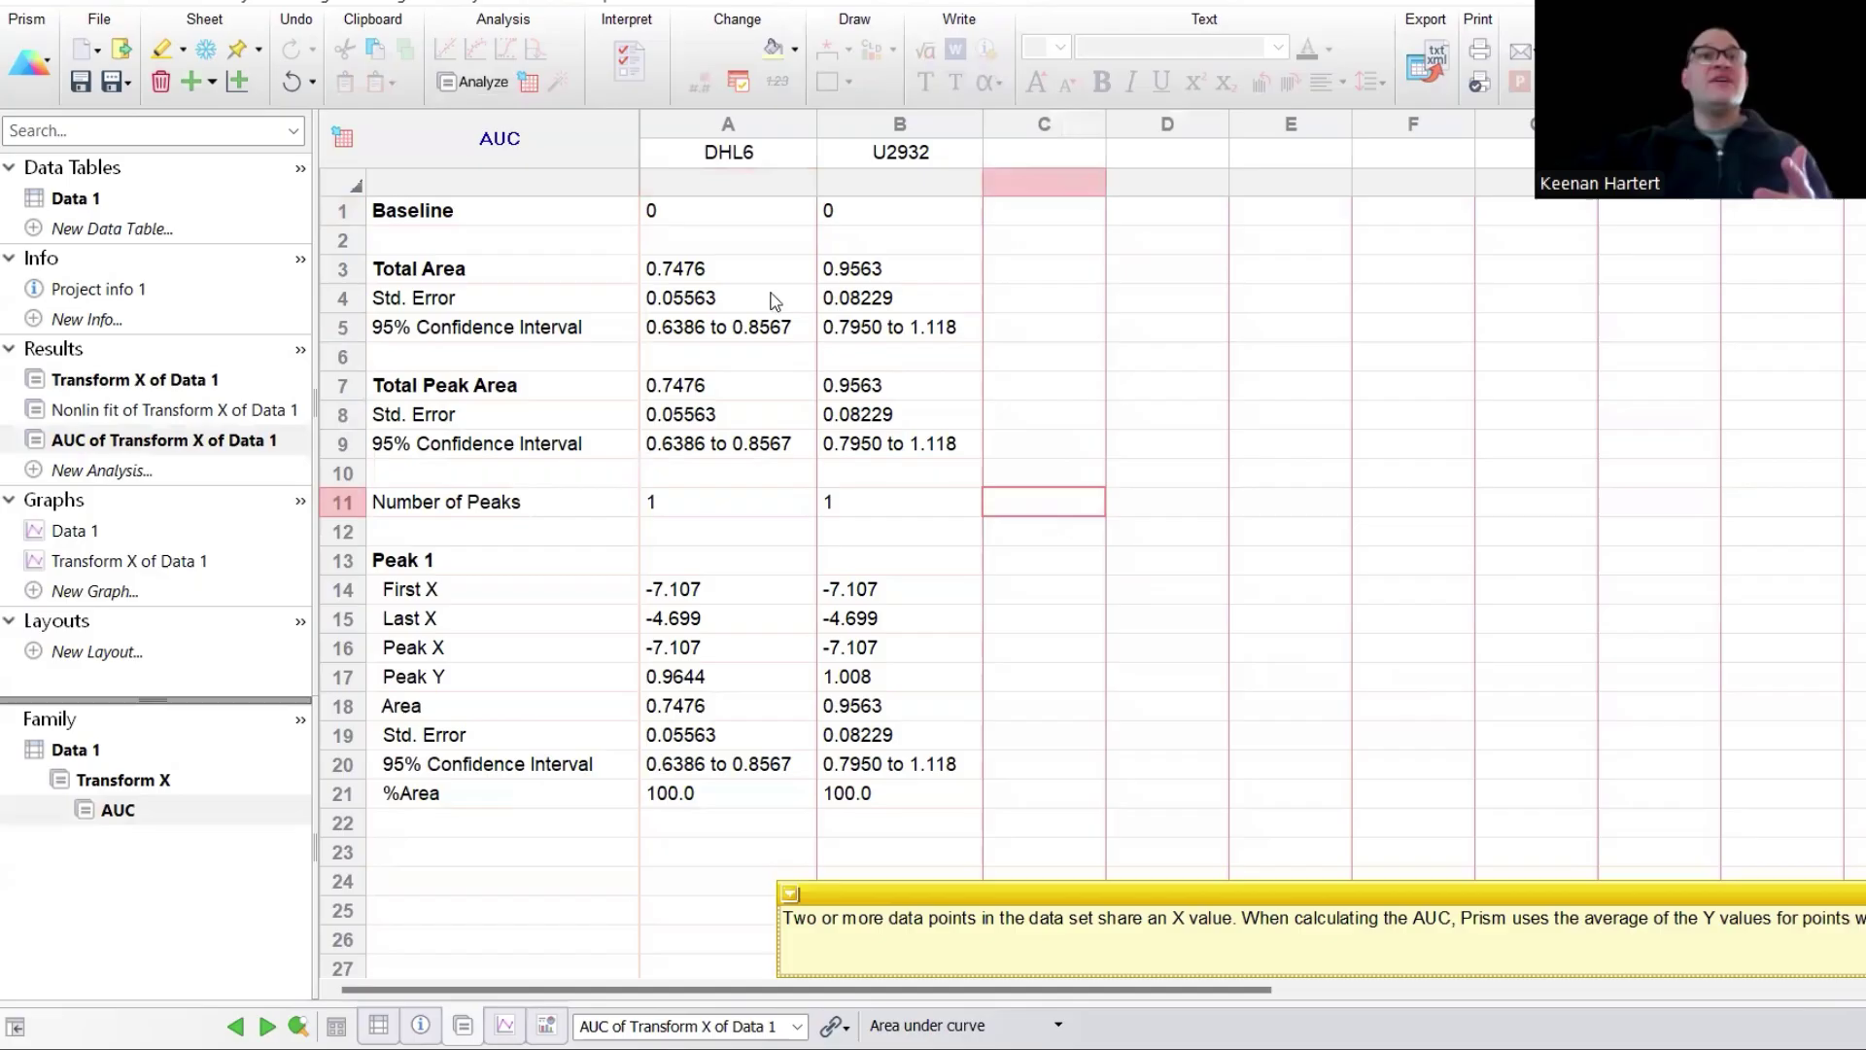
drag(742, 275, 838, 275)
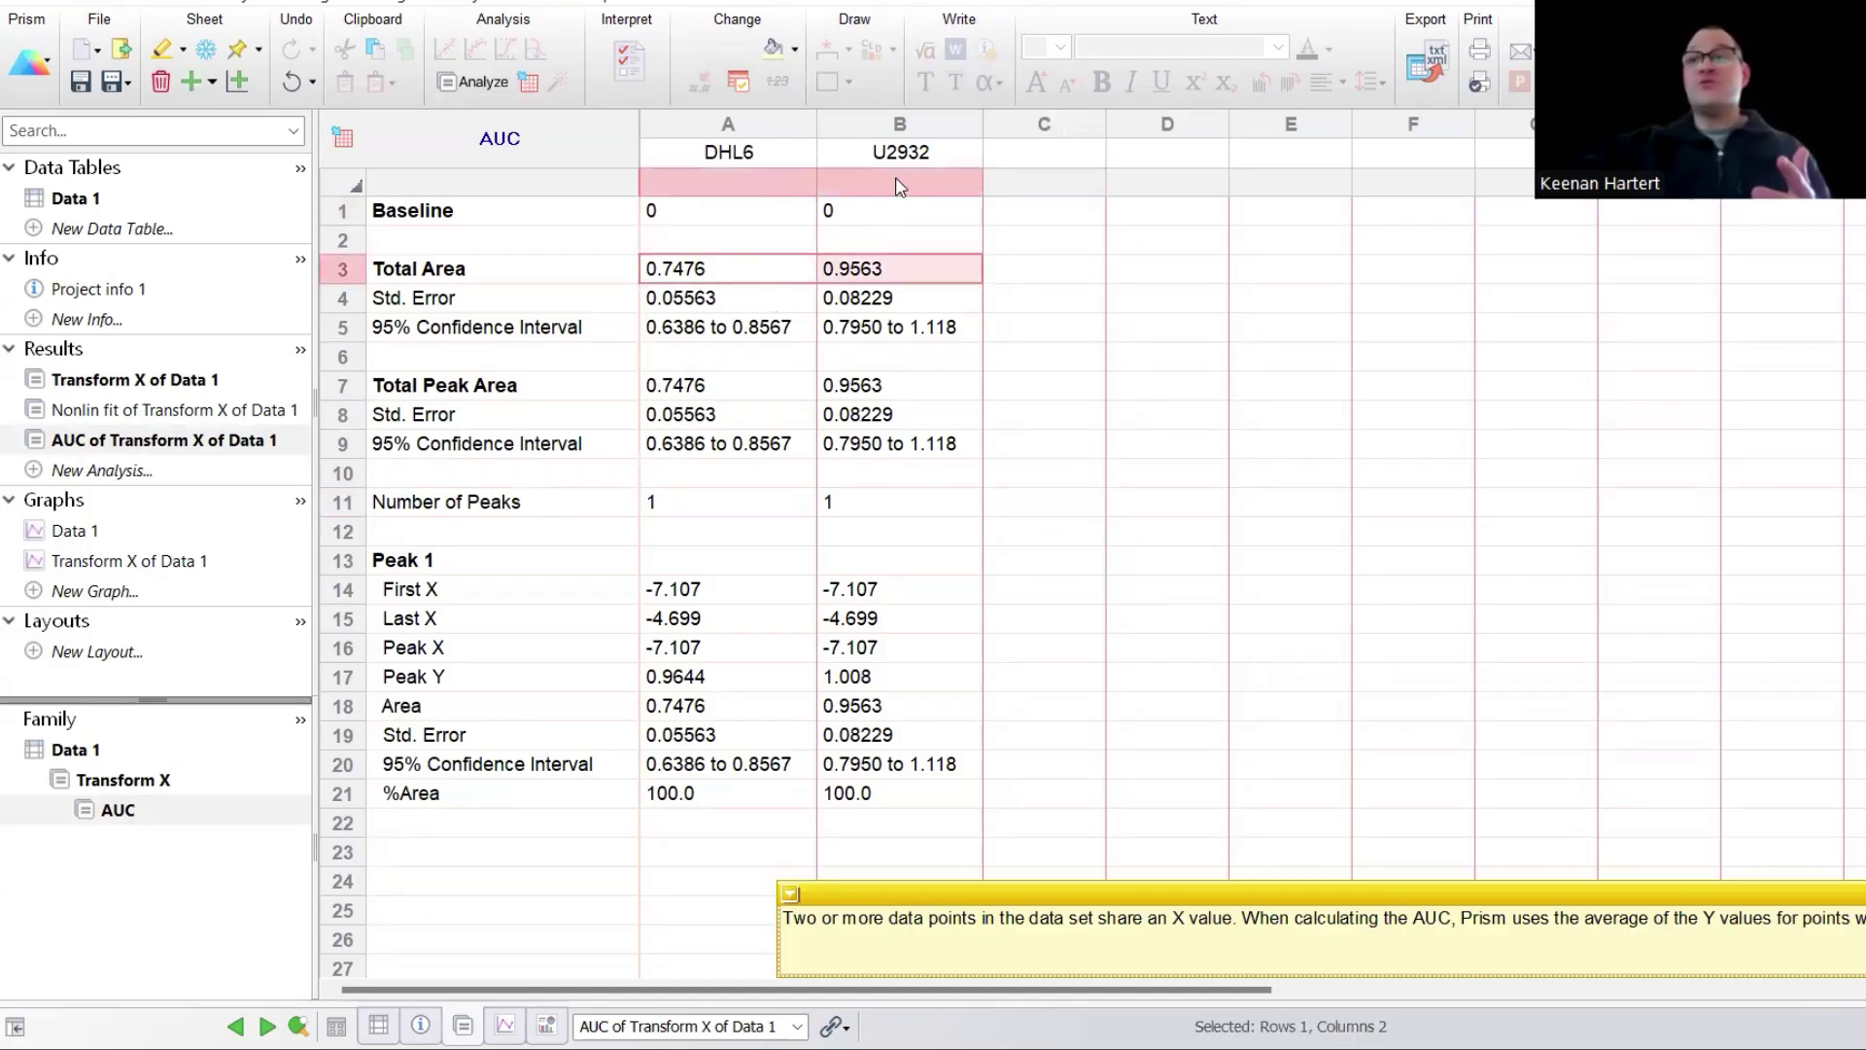
click(109, 568)
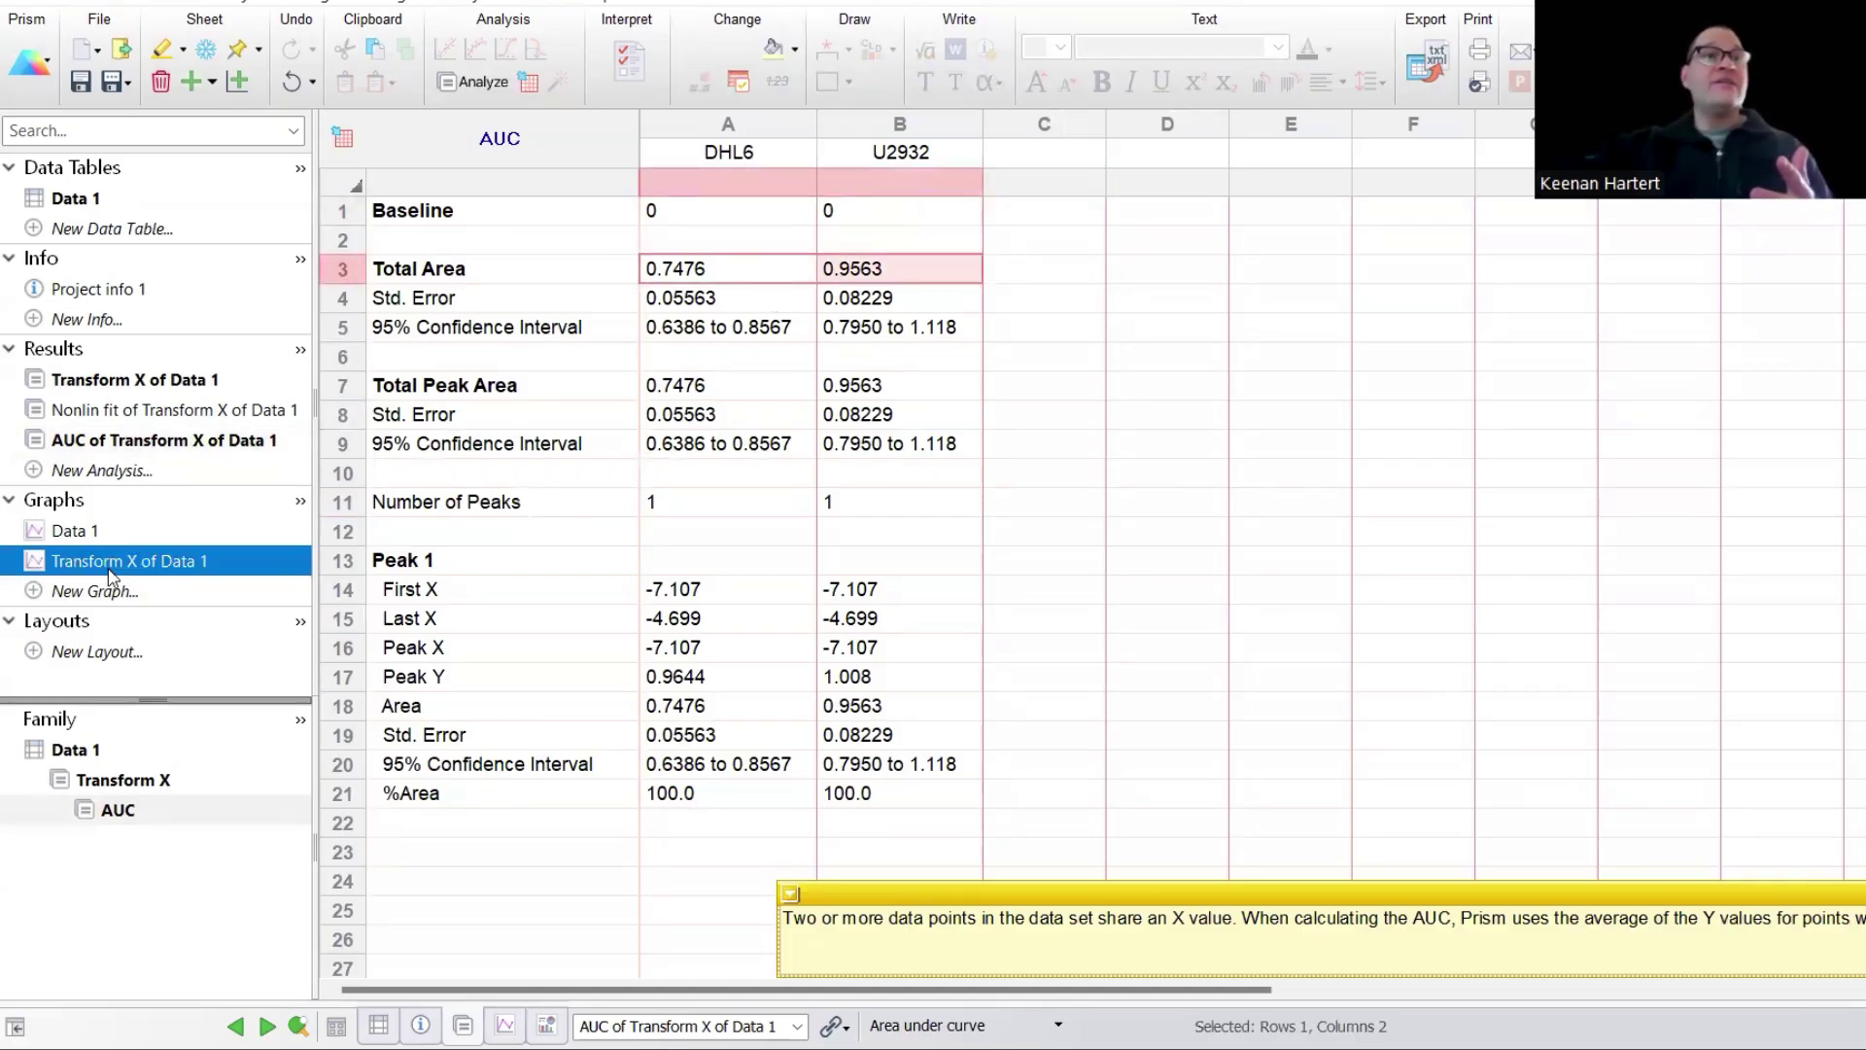